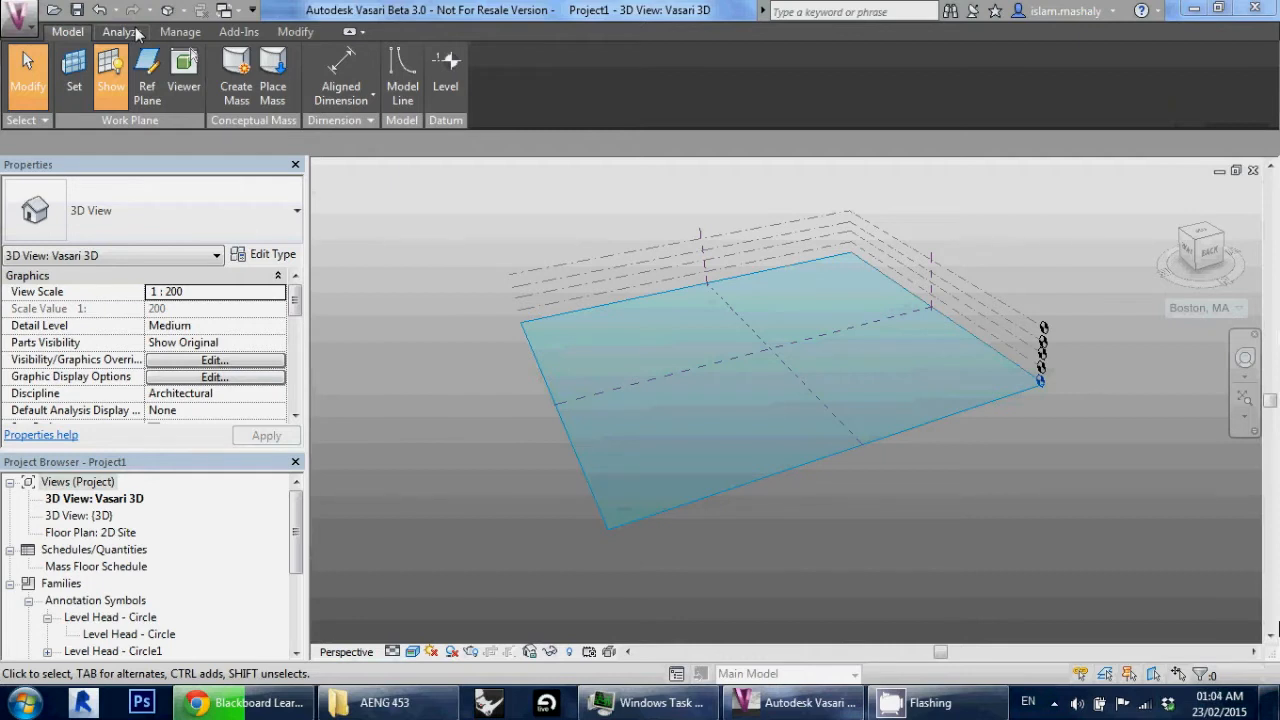
# Step: Open the project's location settings and search for "AUC Egypt" as the project address
pyautogui.click(137, 36)
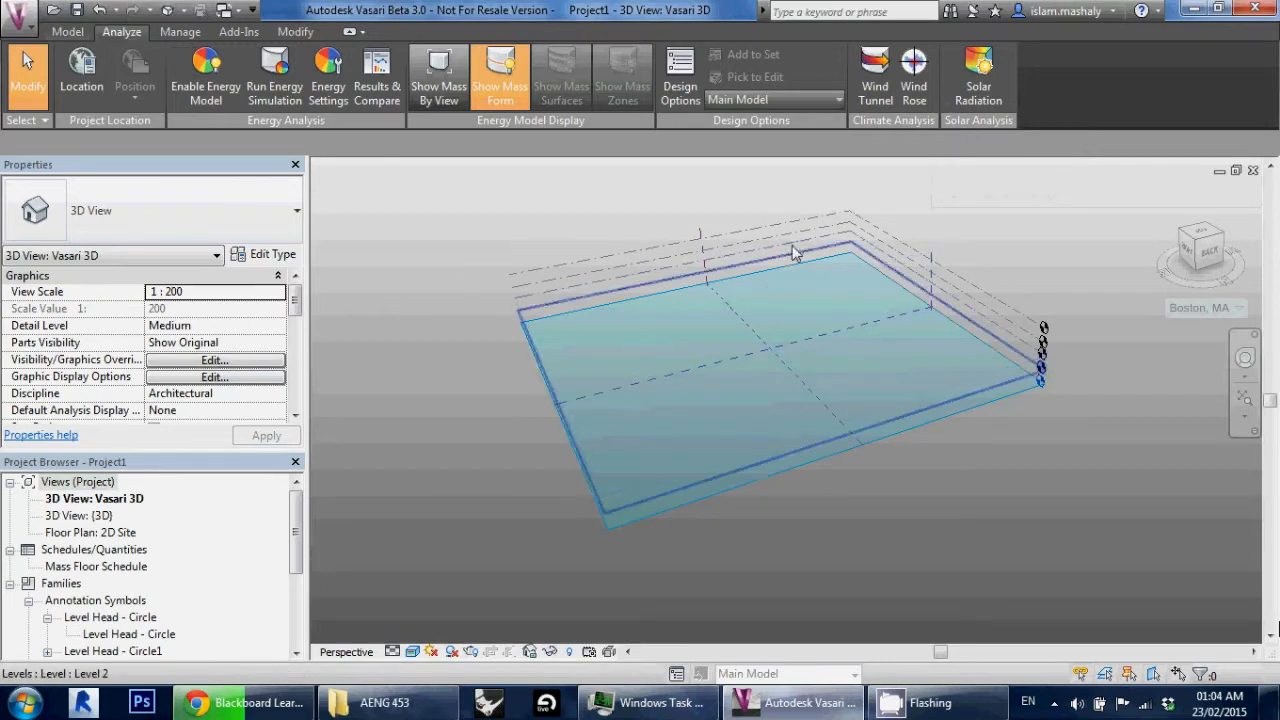
pyautogui.moveTo(445, 277)
pyautogui.keyDown('shift'); pyautogui.mouseDown(button='middle')
pyautogui.moveTo(500, 282)
pyautogui.moveTo(460, 278)
pyautogui.mouseUp(button='middle'); pyautogui.keyUp('shift')
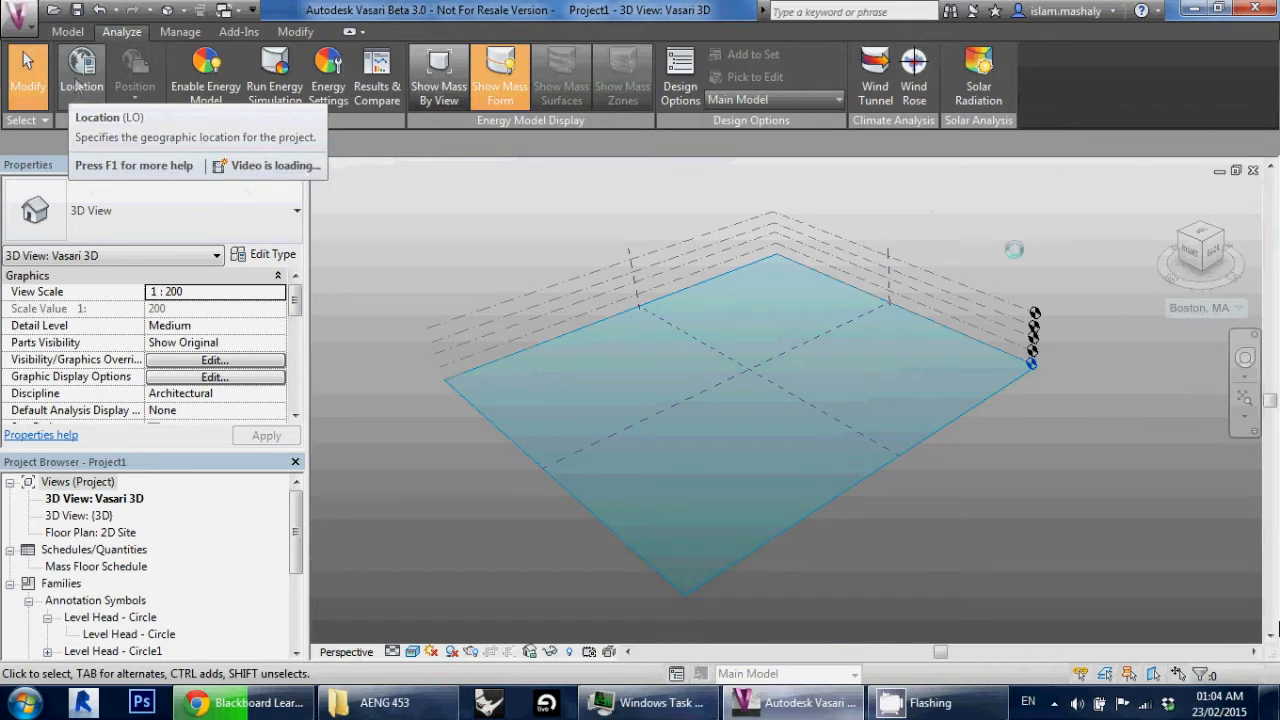
pyautogui.moveTo(1241, 314)
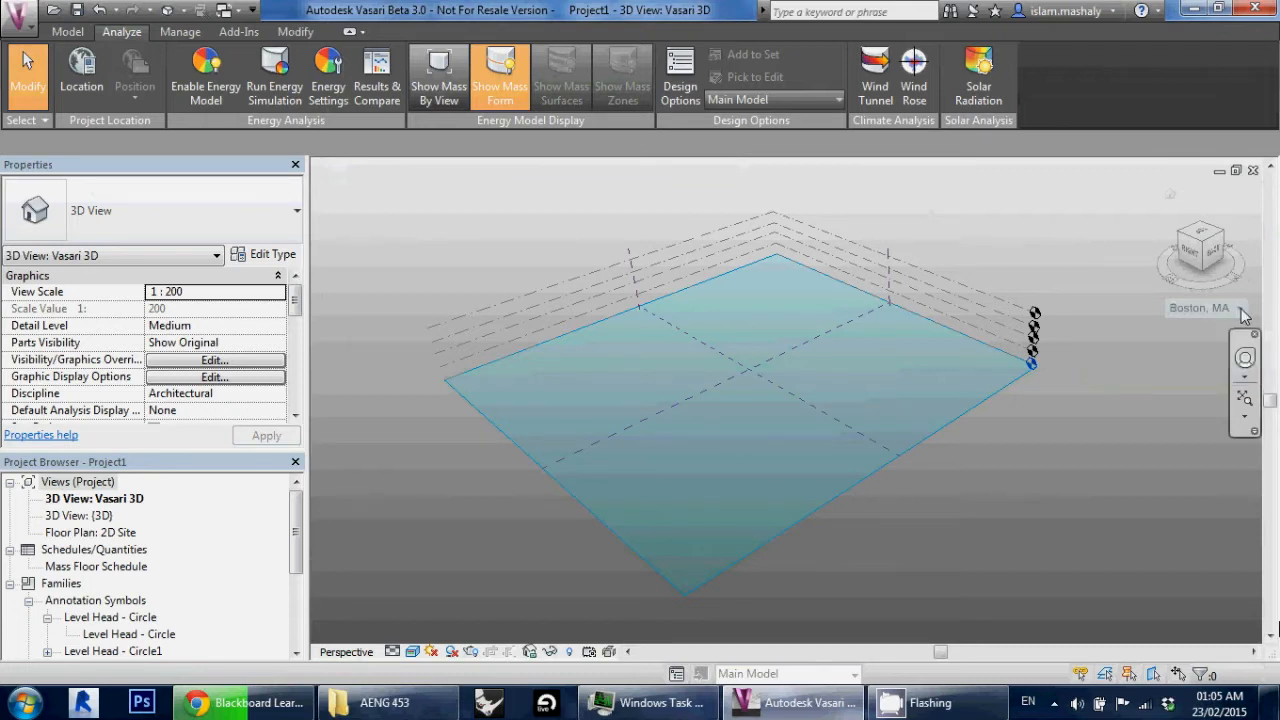
pyautogui.click(1240, 310)
pyautogui.click(1192, 333)
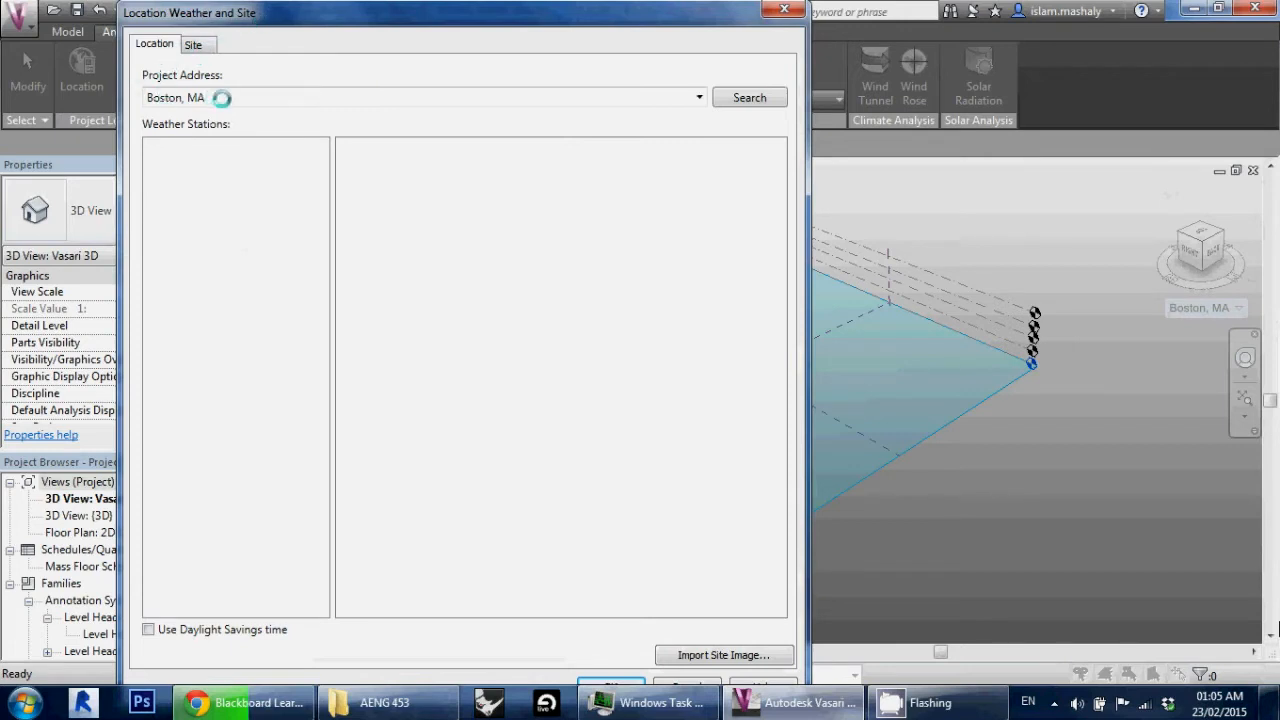
pyautogui.moveTo(211, 97); pyautogui.dragTo(139, 92)
pyautogui.write('A')
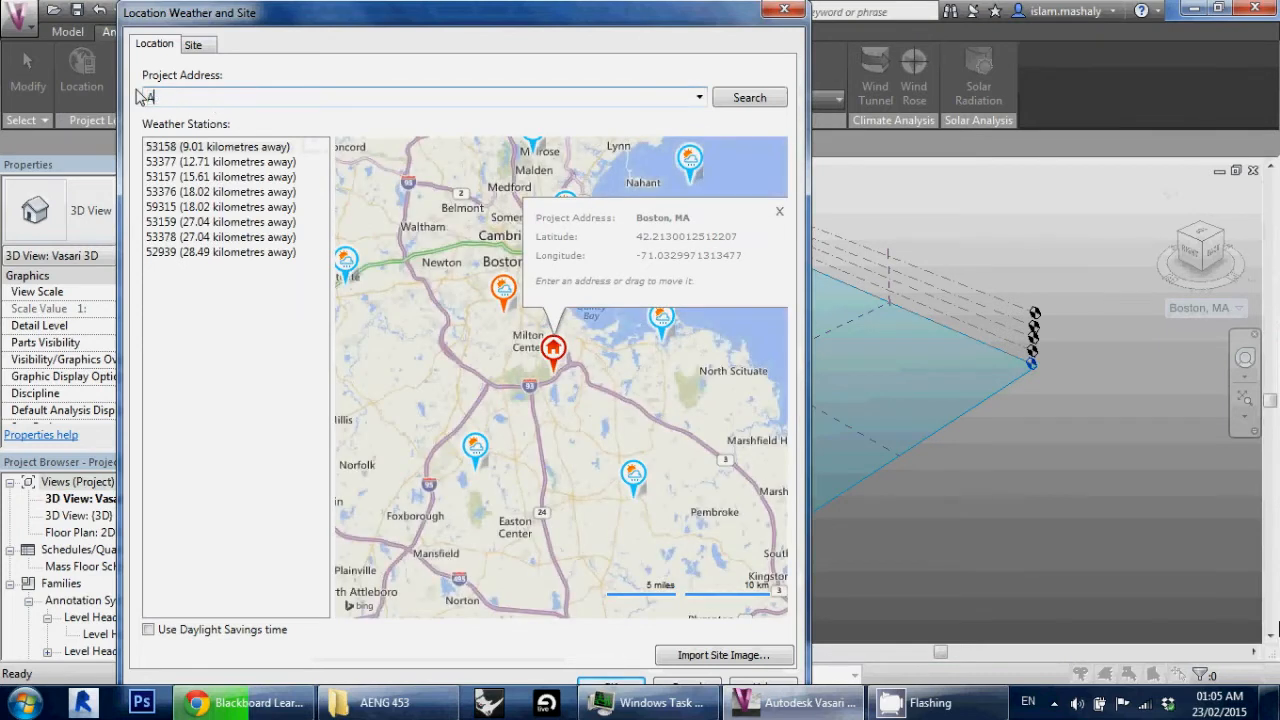
pyautogui.write('UC')
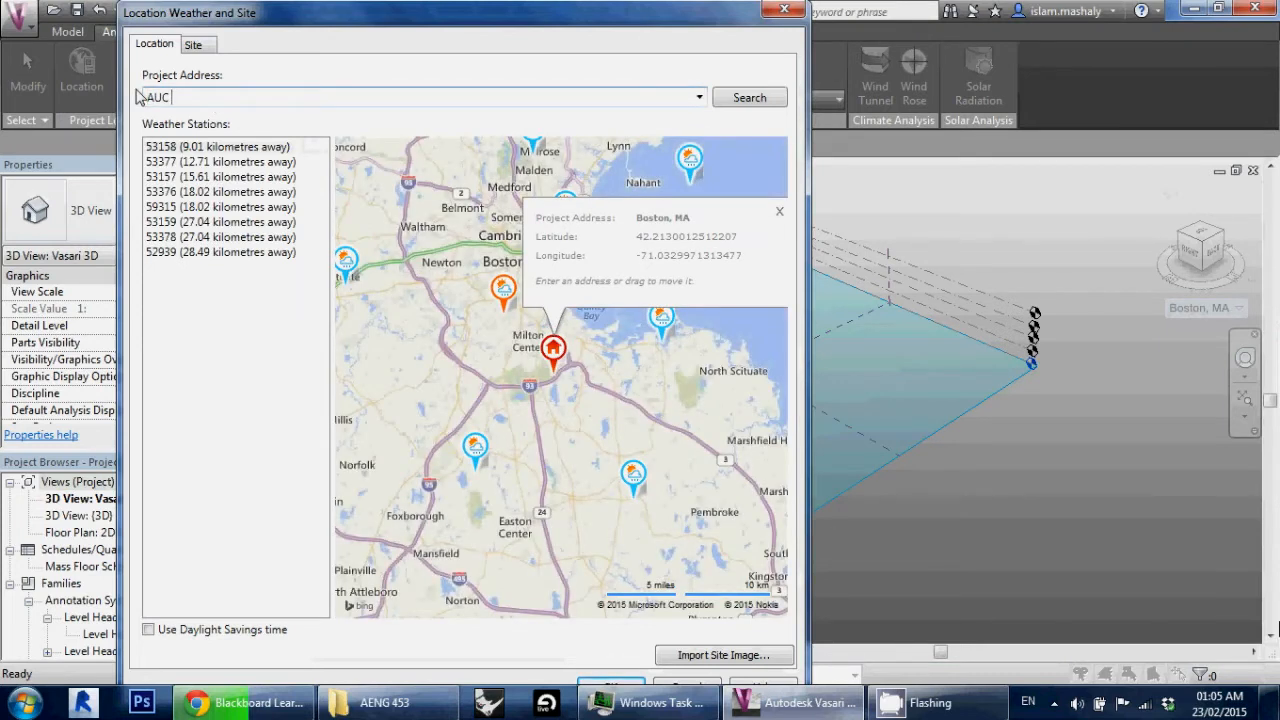
pyautogui.write(' Egypt')
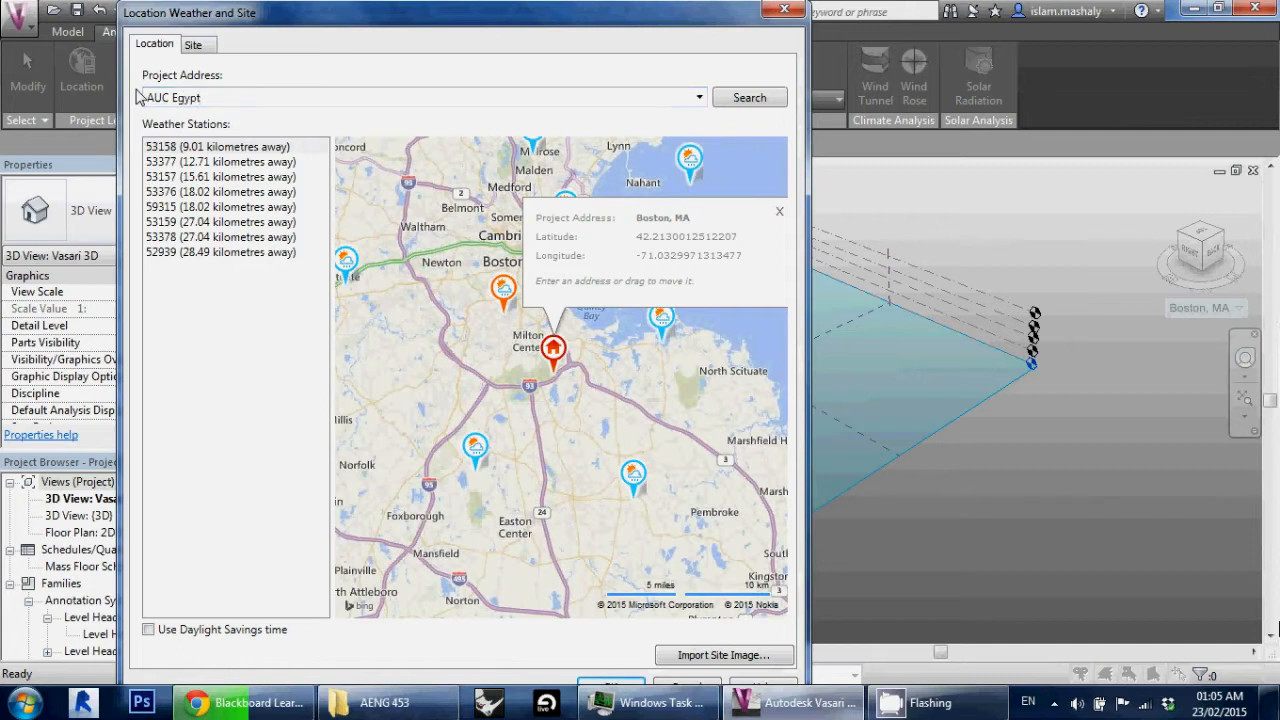
pyautogui.press('Return')
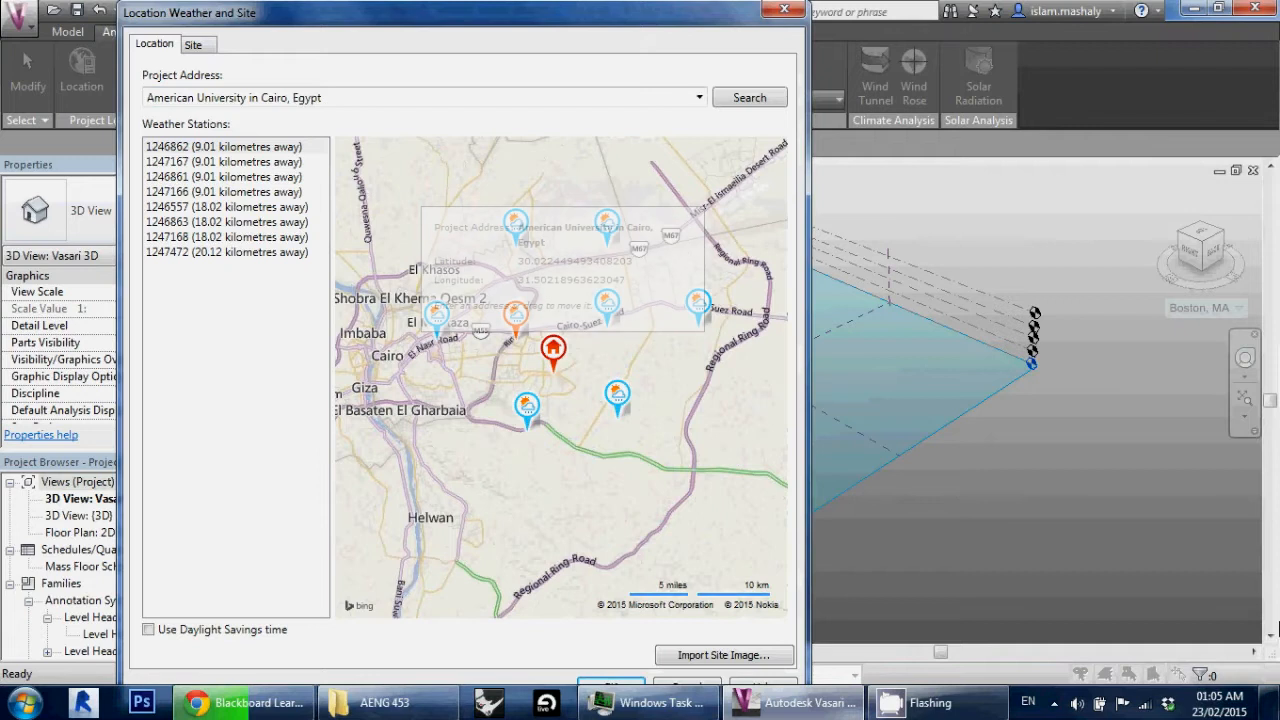
# Step: Examine the project marker at the American University in Cairo and the weather stations around it on the map
pyautogui.scroll(3, 565, 388)
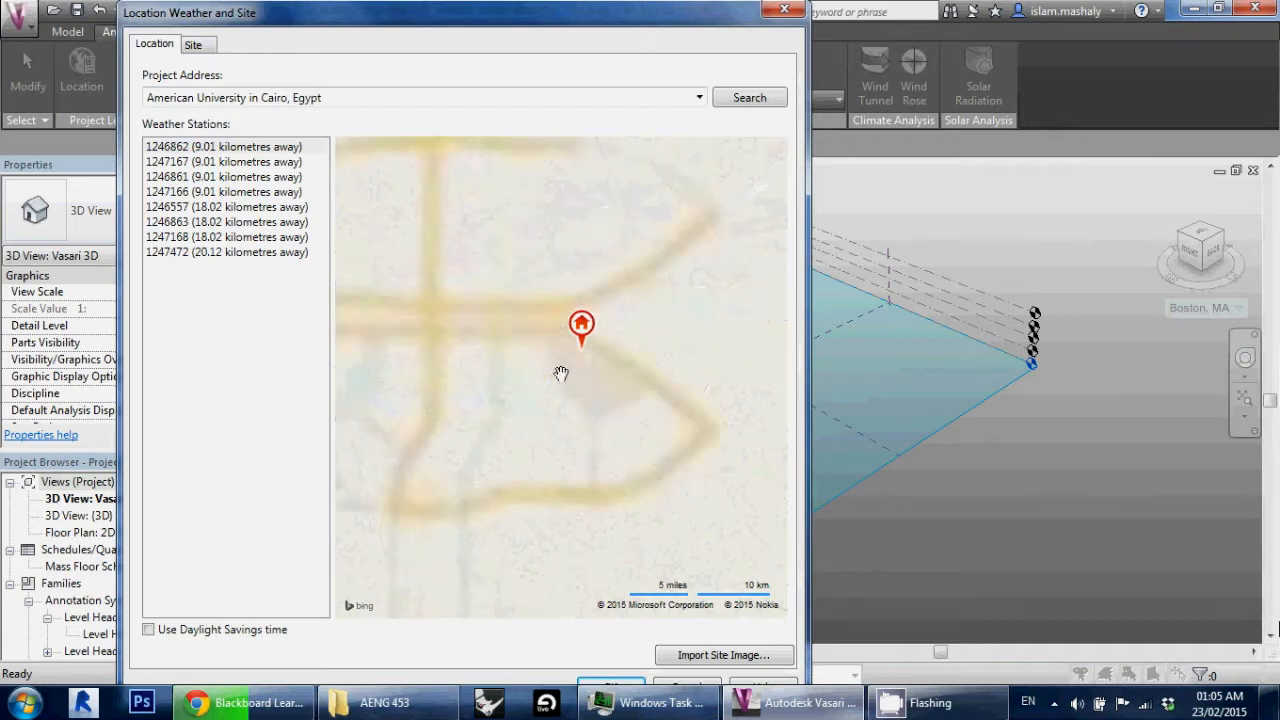
pyautogui.moveTo(666, 337); pyautogui.dragTo(596, 367)
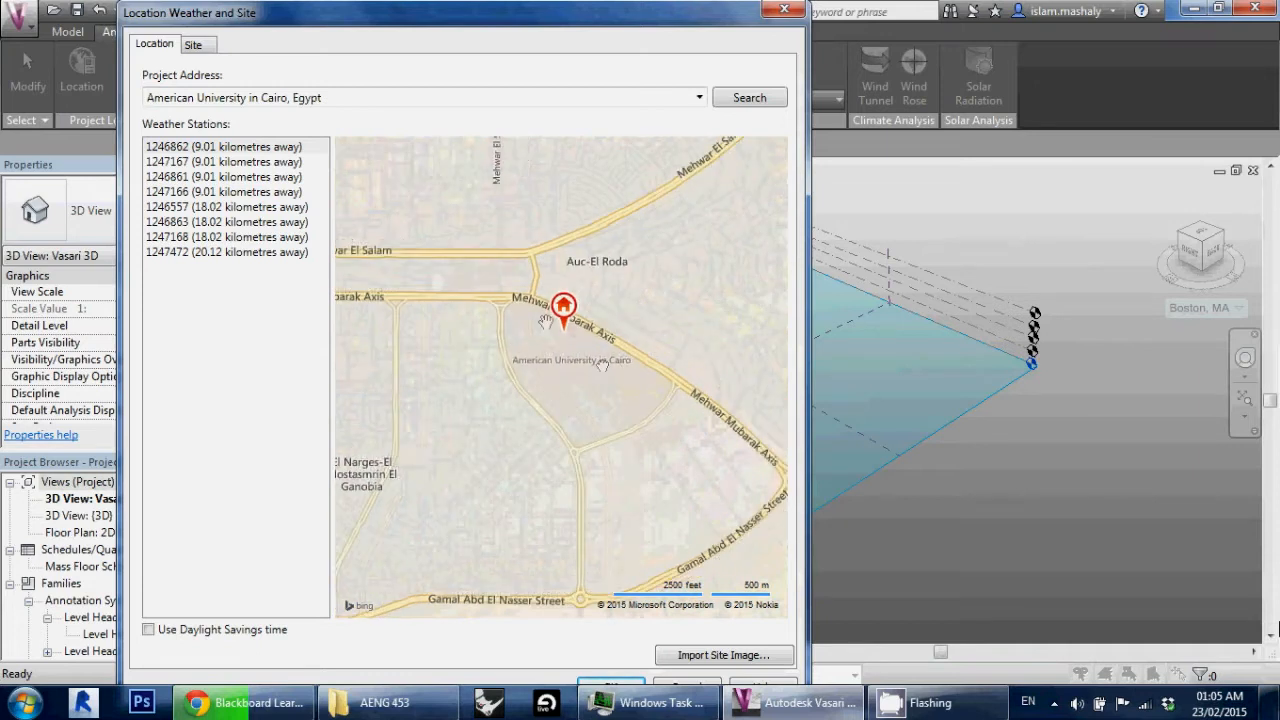
pyautogui.scroll(-3, 626, 381)
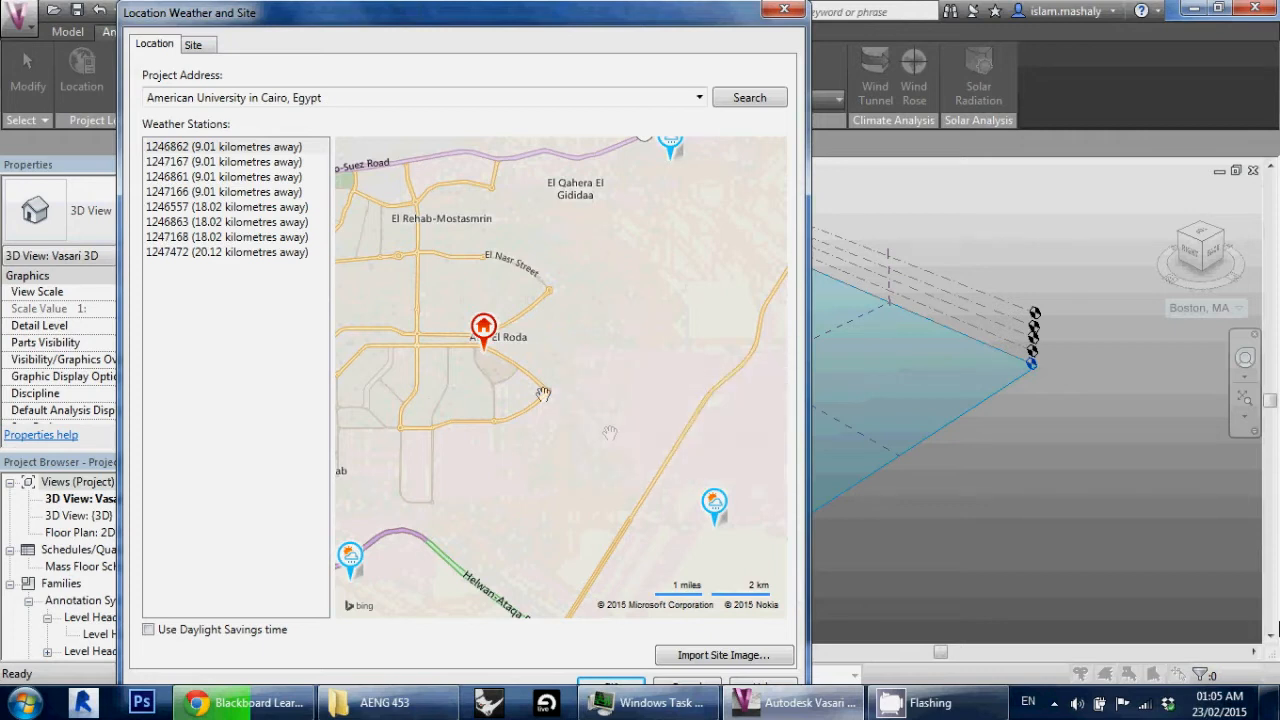
pyautogui.scroll(-2, 602, 401)
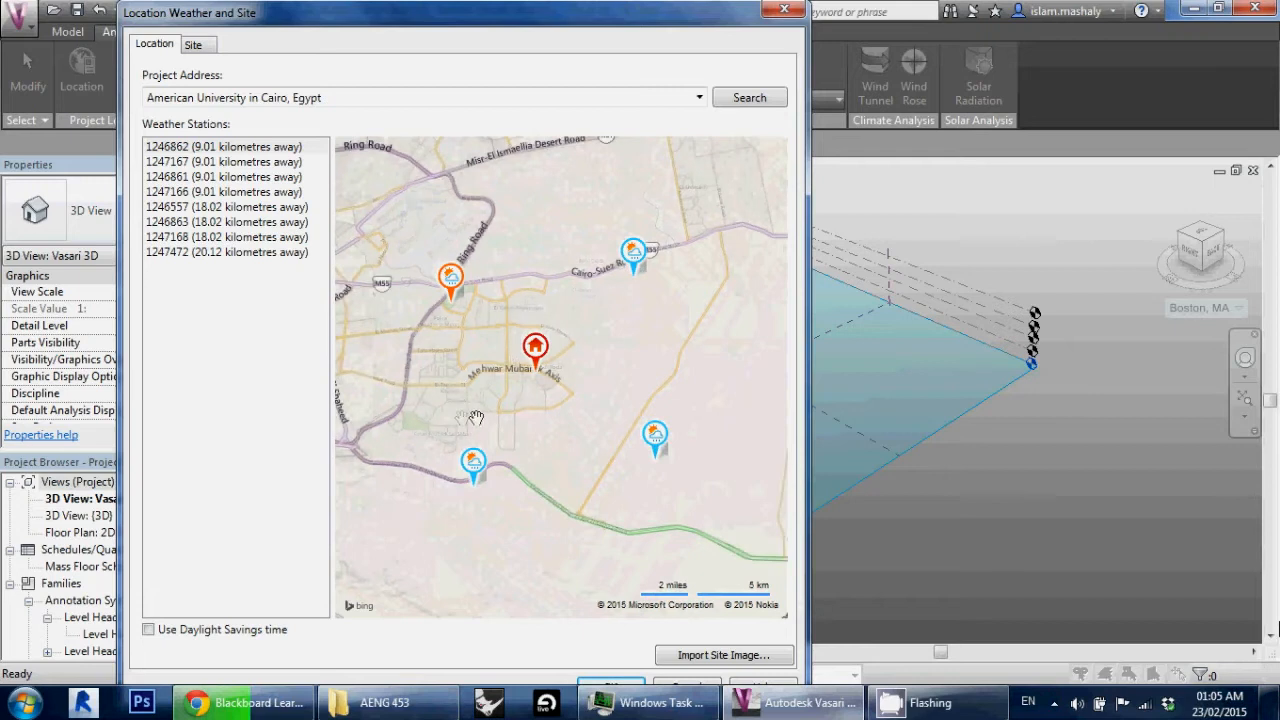
pyautogui.scroll(1, 511, 390)
pyautogui.scroll(-1, 513, 420)
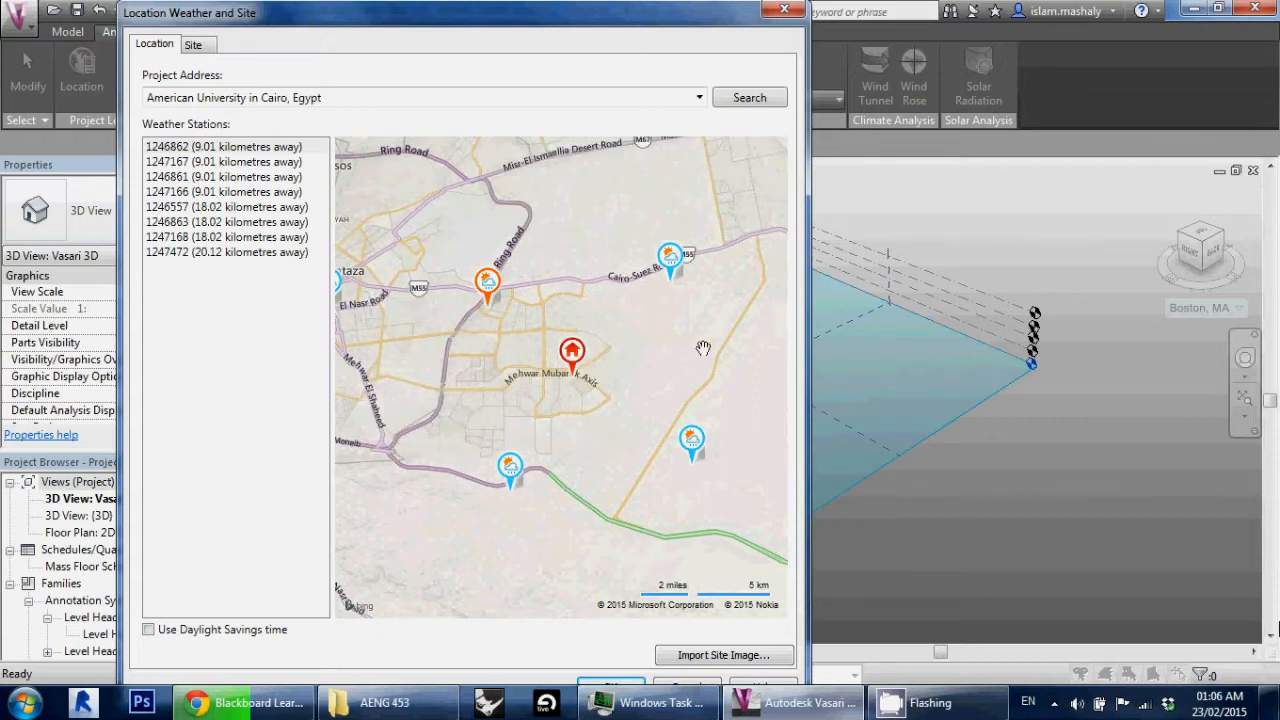
pyautogui.moveTo(532, 346); pyautogui.dragTo(674, 367)
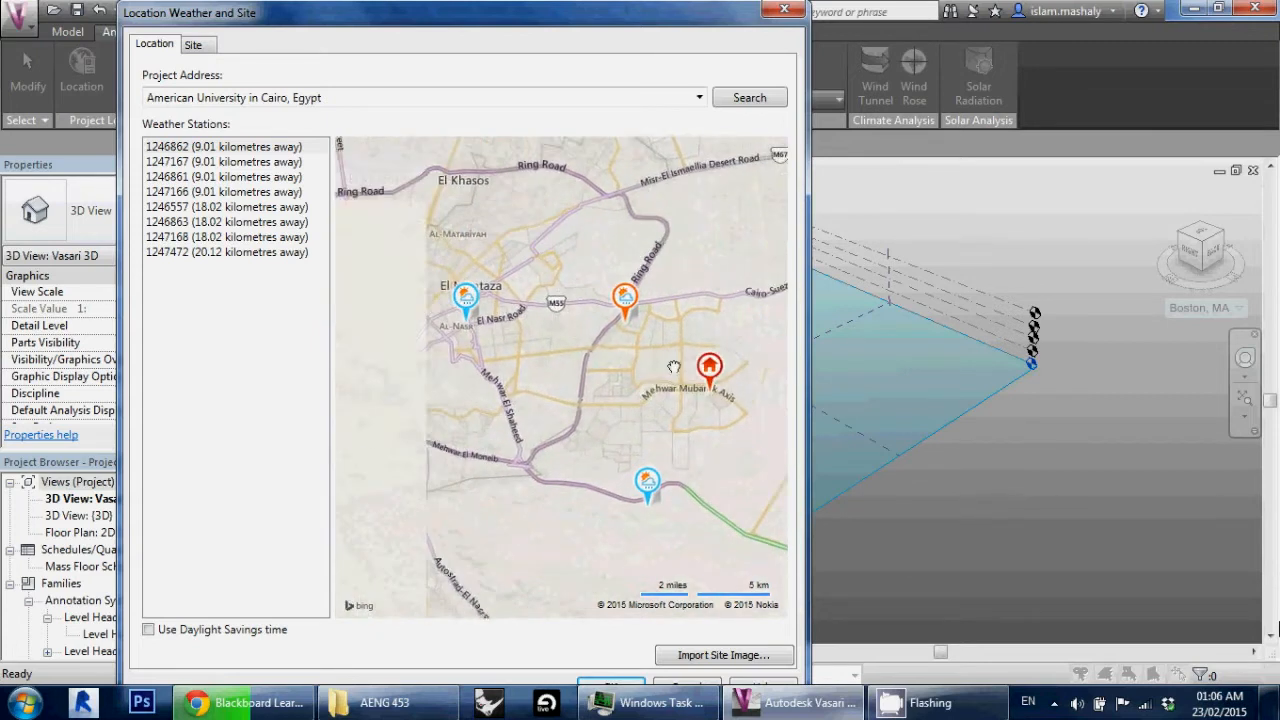
pyautogui.moveTo(520, 302); pyautogui.dragTo(657, 302)
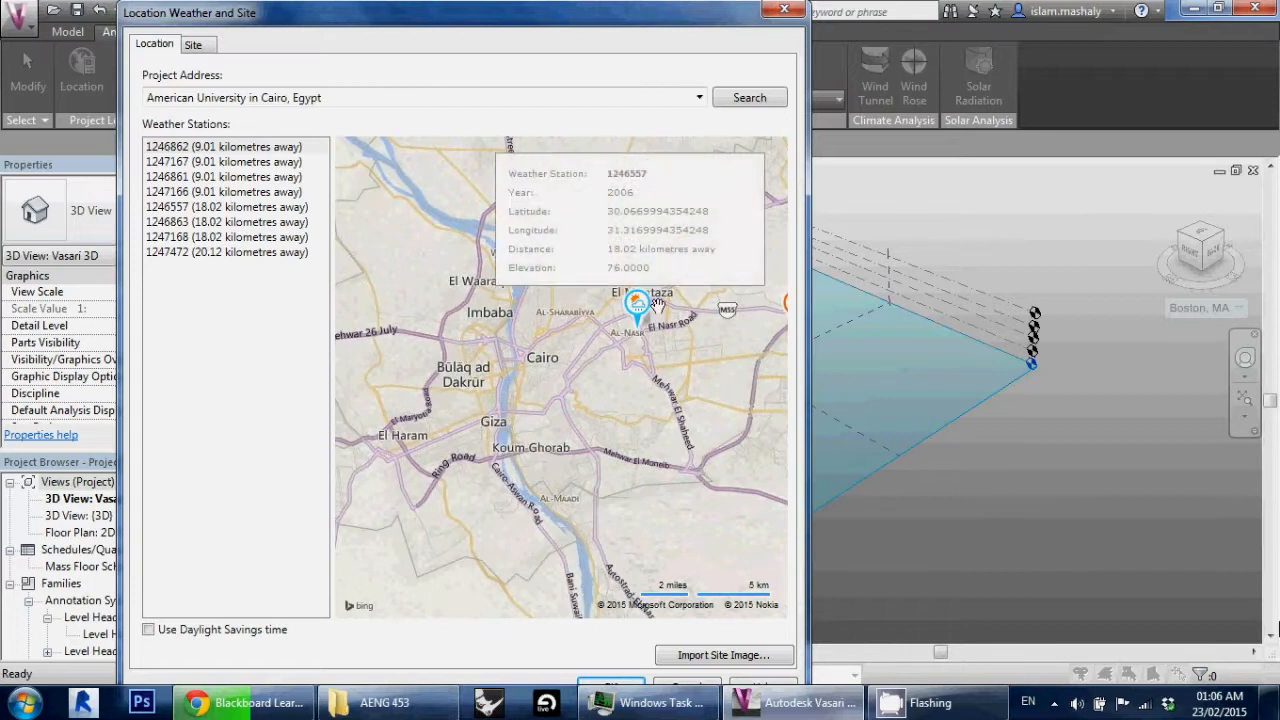
pyautogui.scroll(1, 638, 321)
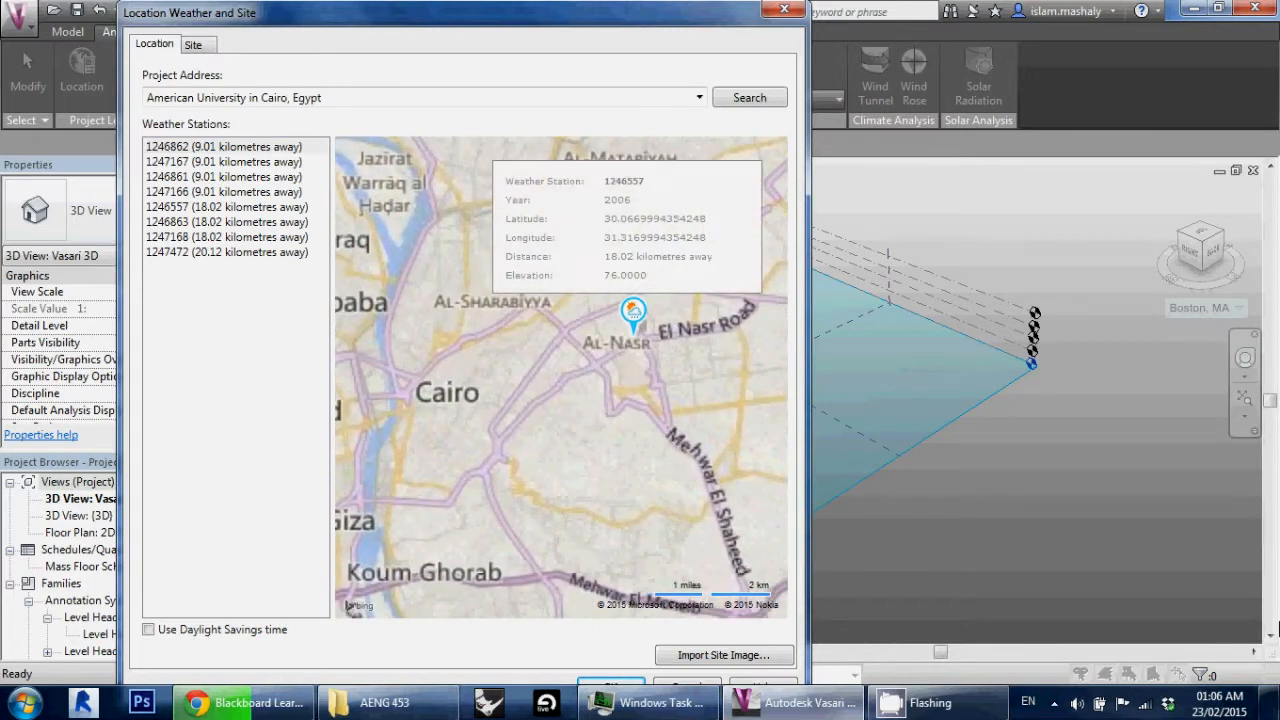
pyautogui.scroll(-2, 620, 340)
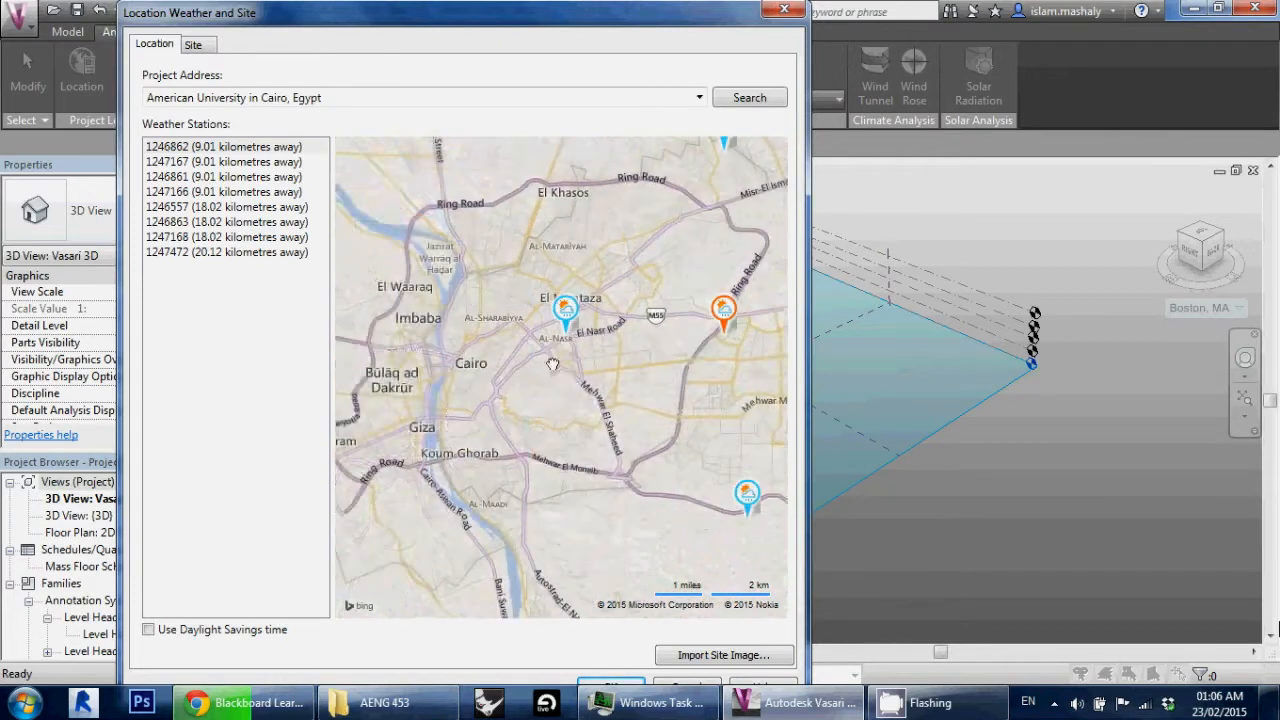
pyautogui.scroll(2, 553, 373)
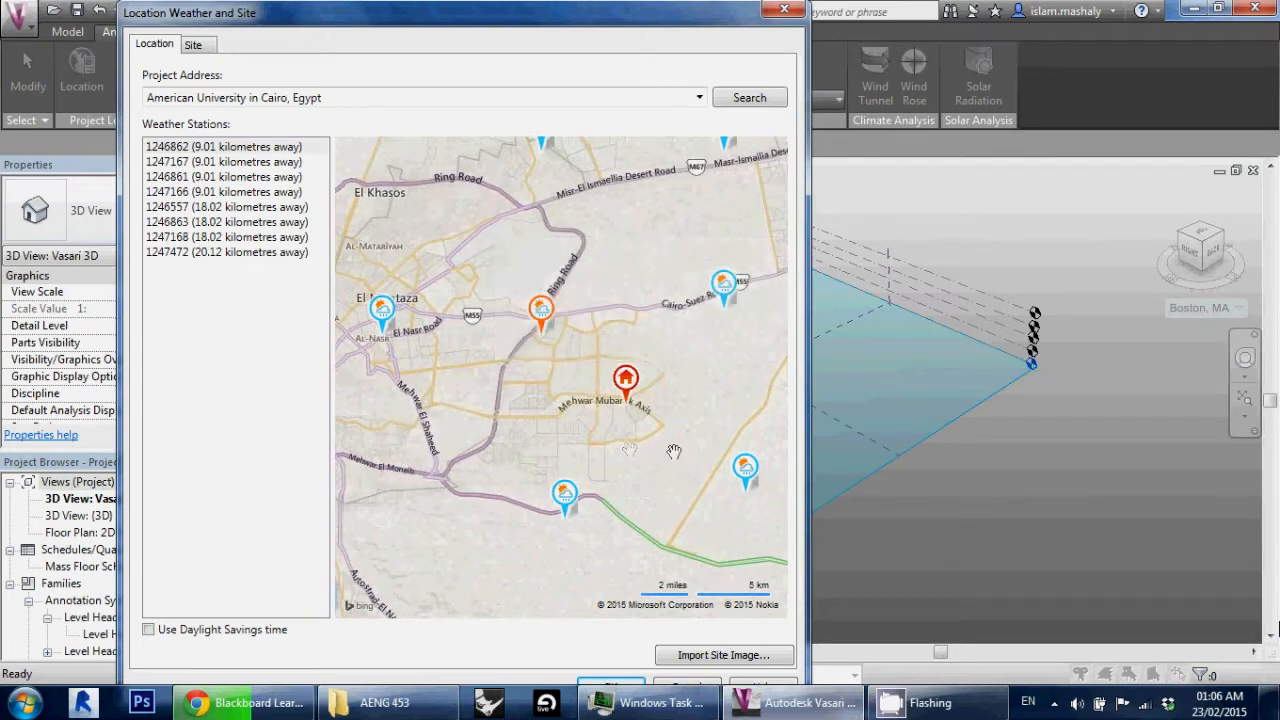
pyautogui.scroll(-1, 607, 424)
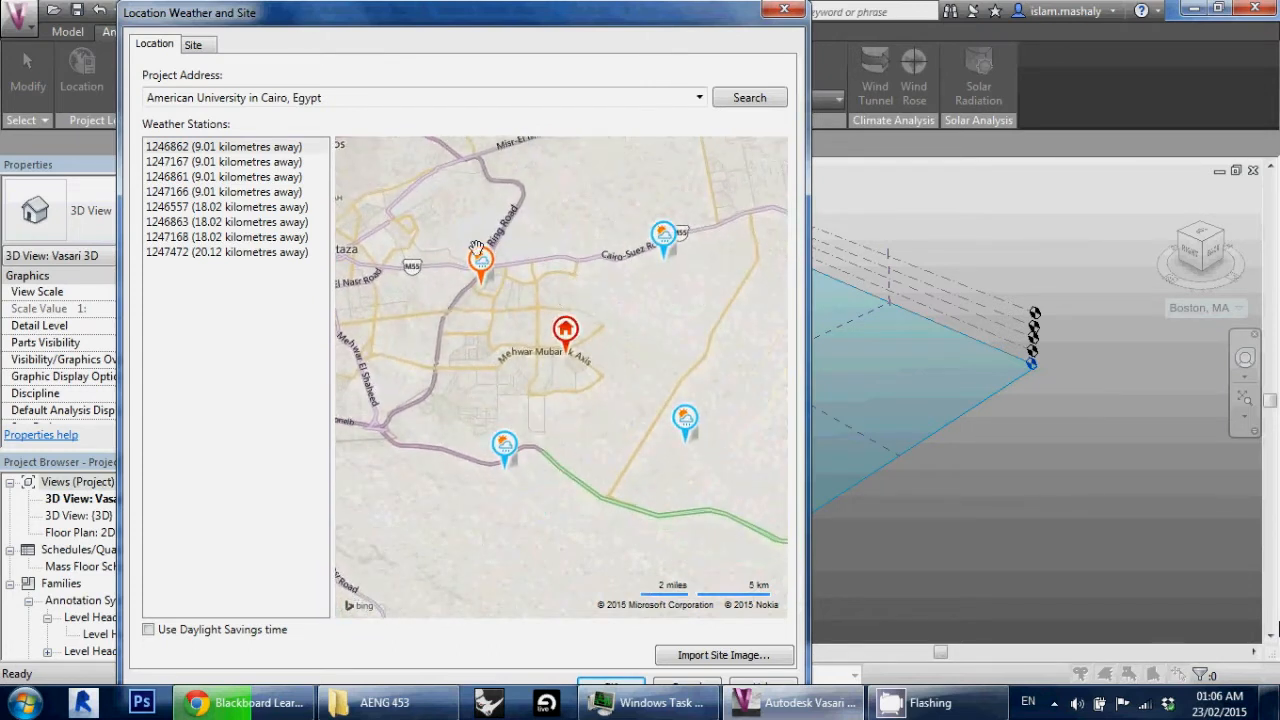
pyautogui.scroll(1, 568, 330)
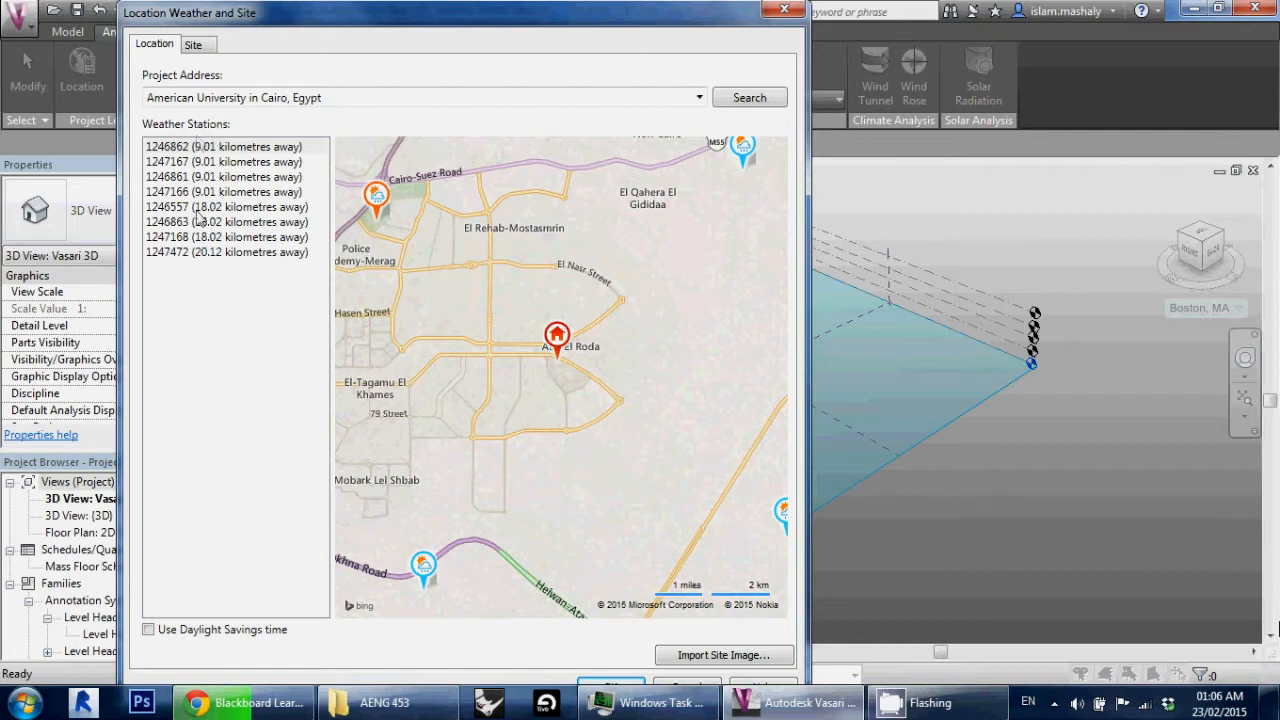
# Step: Select weather station 1246862 for the project and check its position relative to the project marker
pyautogui.click(181, 148)
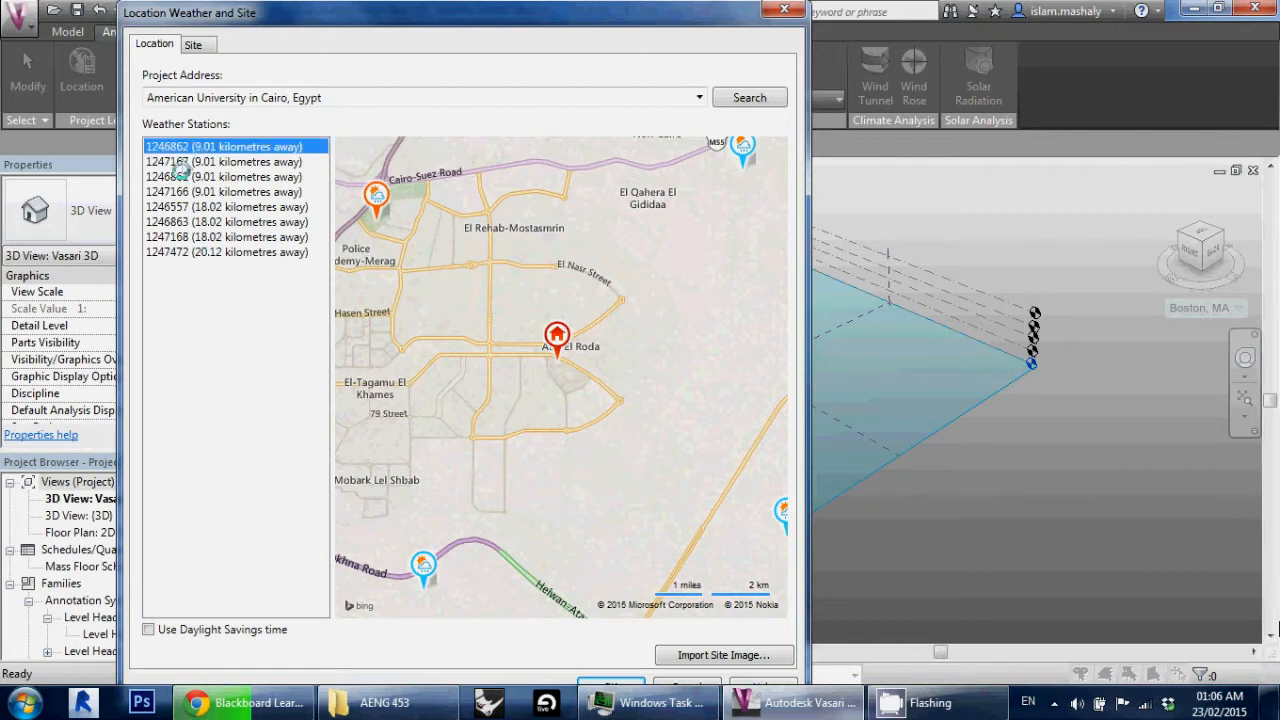
pyautogui.click(173, 163)
pyautogui.click(185, 176)
pyautogui.click(197, 147)
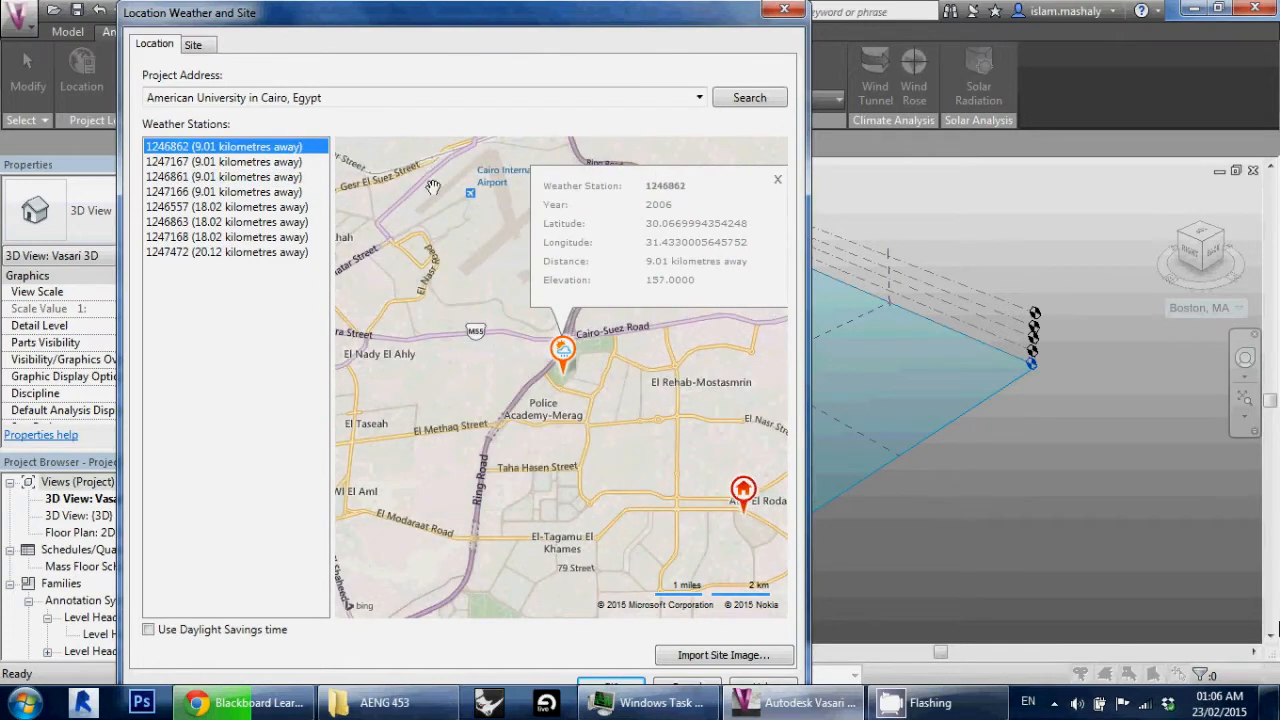
pyautogui.moveTo(666, 447); pyautogui.dragTo(445, 314)
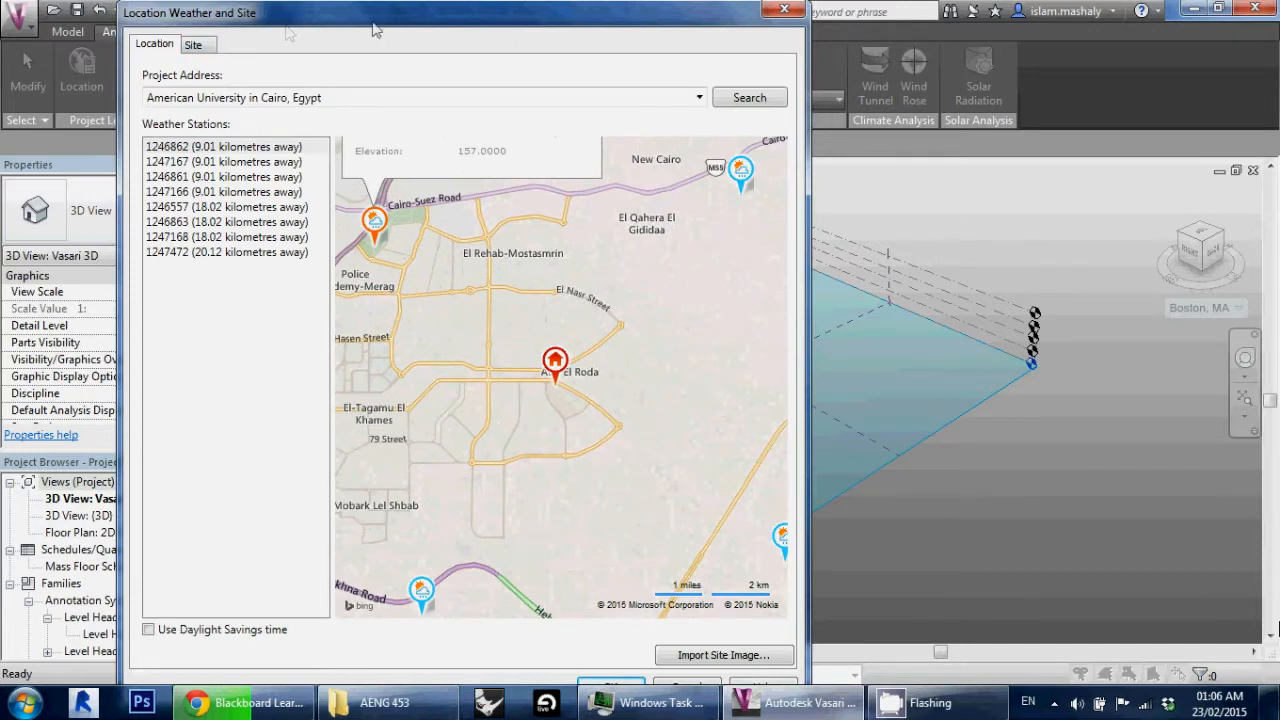
pyautogui.moveTo(380, 18); pyautogui.dragTo(392, 18)
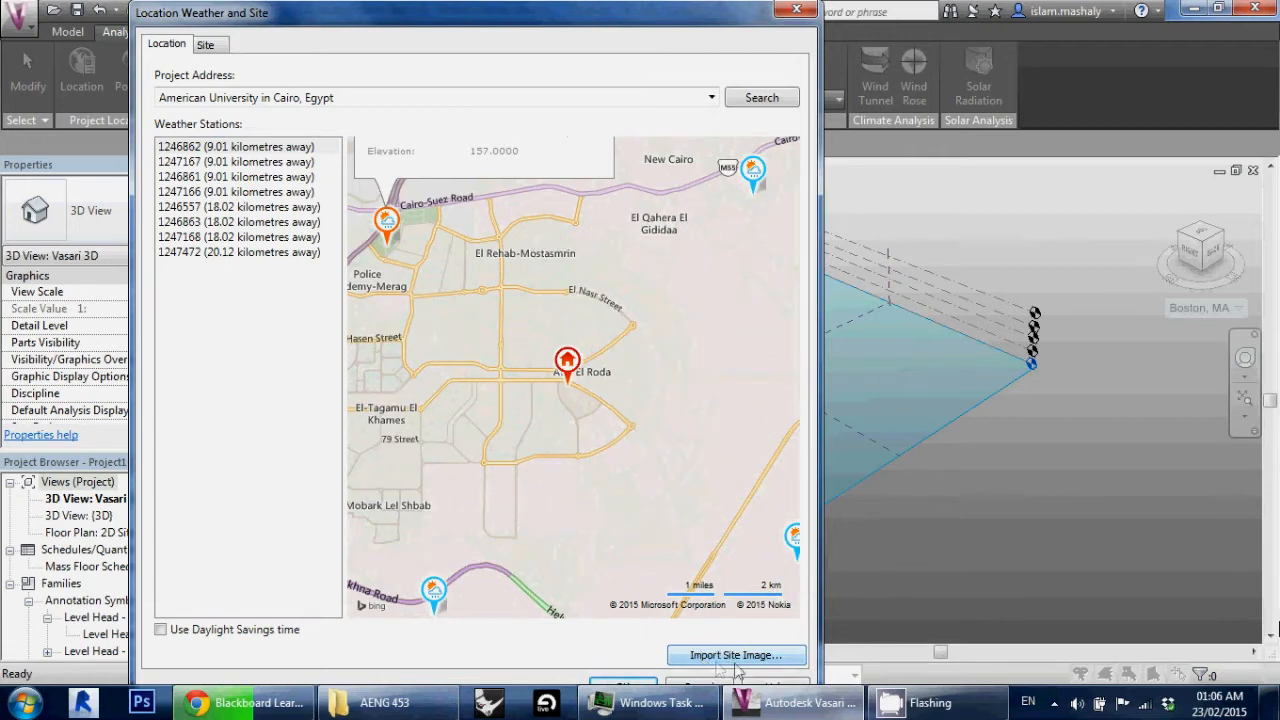
# Step: Start the site image import and move the satellite map from the entrance road to the campus buildings beside the curved tree-lined road
pyautogui.click(735, 655)
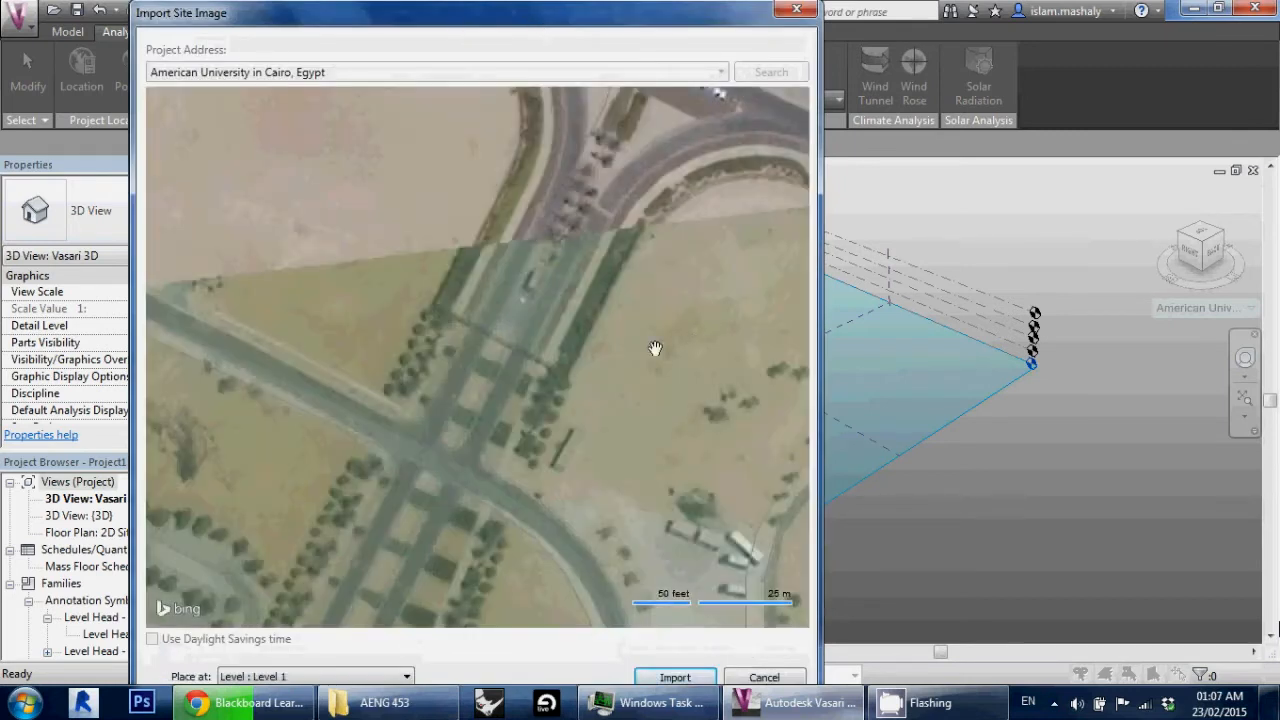
pyautogui.moveTo(617, 463); pyautogui.dragTo(609, 420)
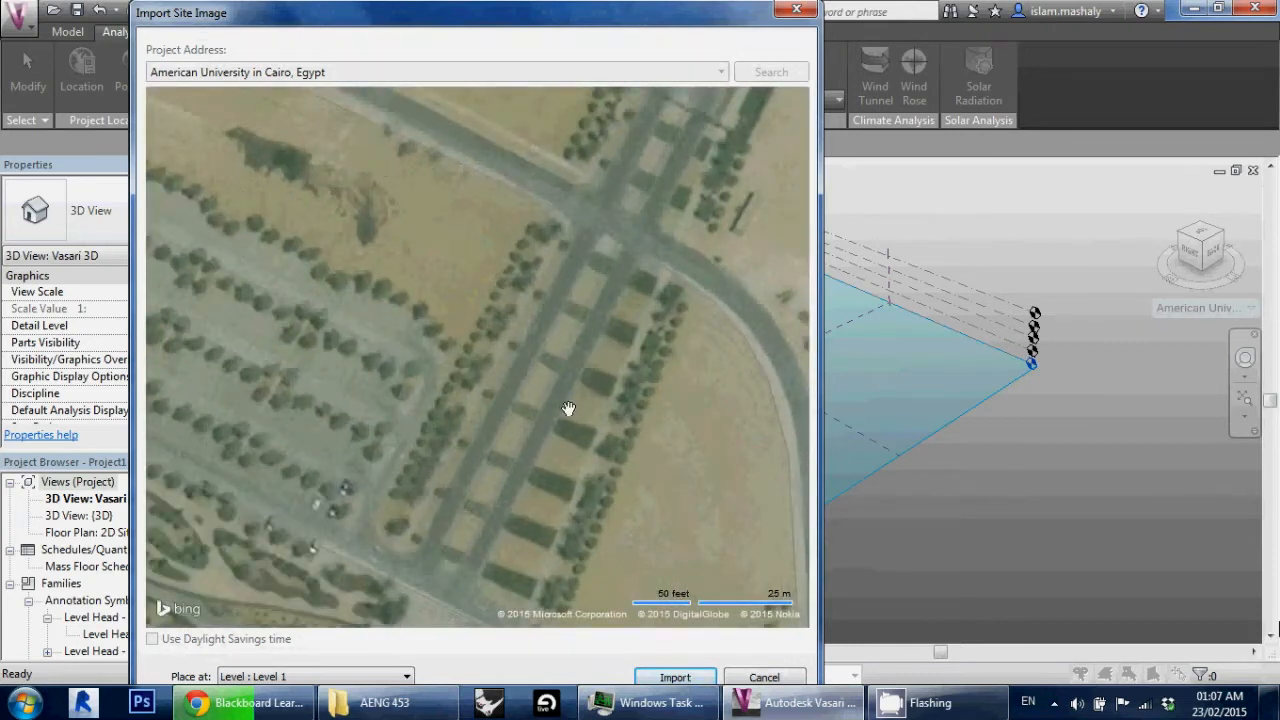
pyautogui.scroll(-2, 567, 408)
pyautogui.scroll(-2, 598, 390)
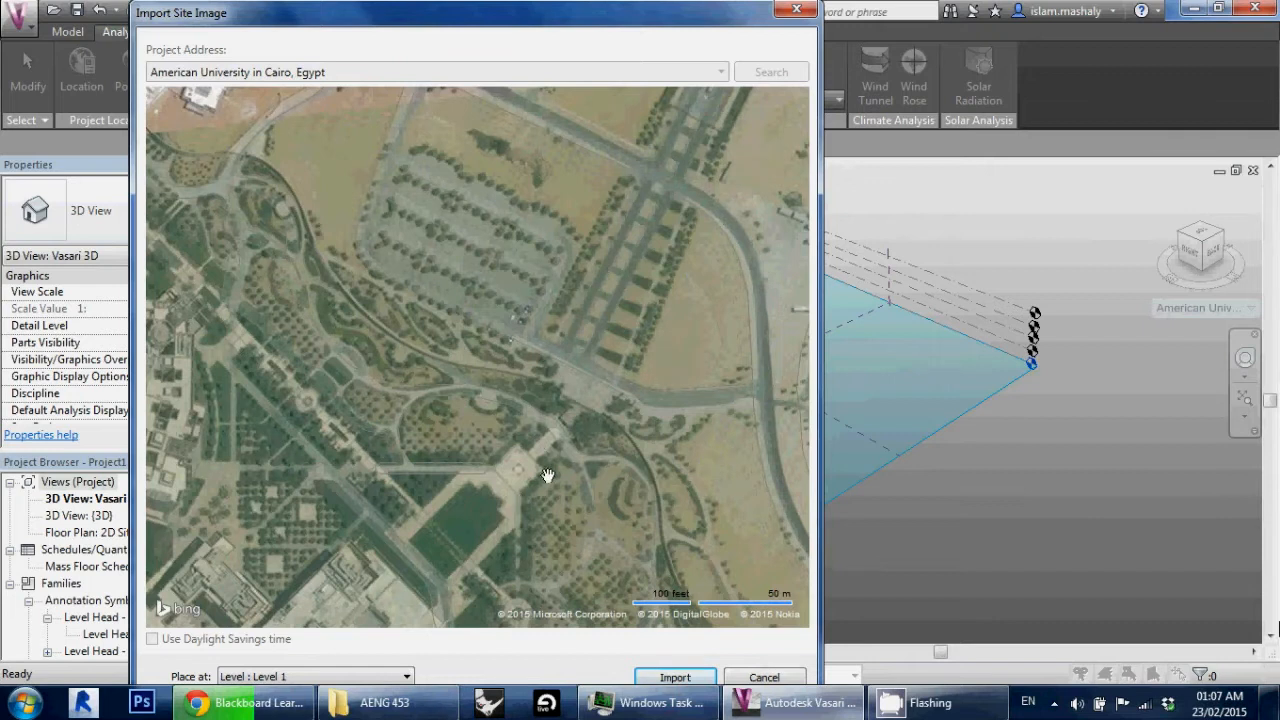
pyautogui.moveTo(521, 316); pyautogui.dragTo(558, 395)
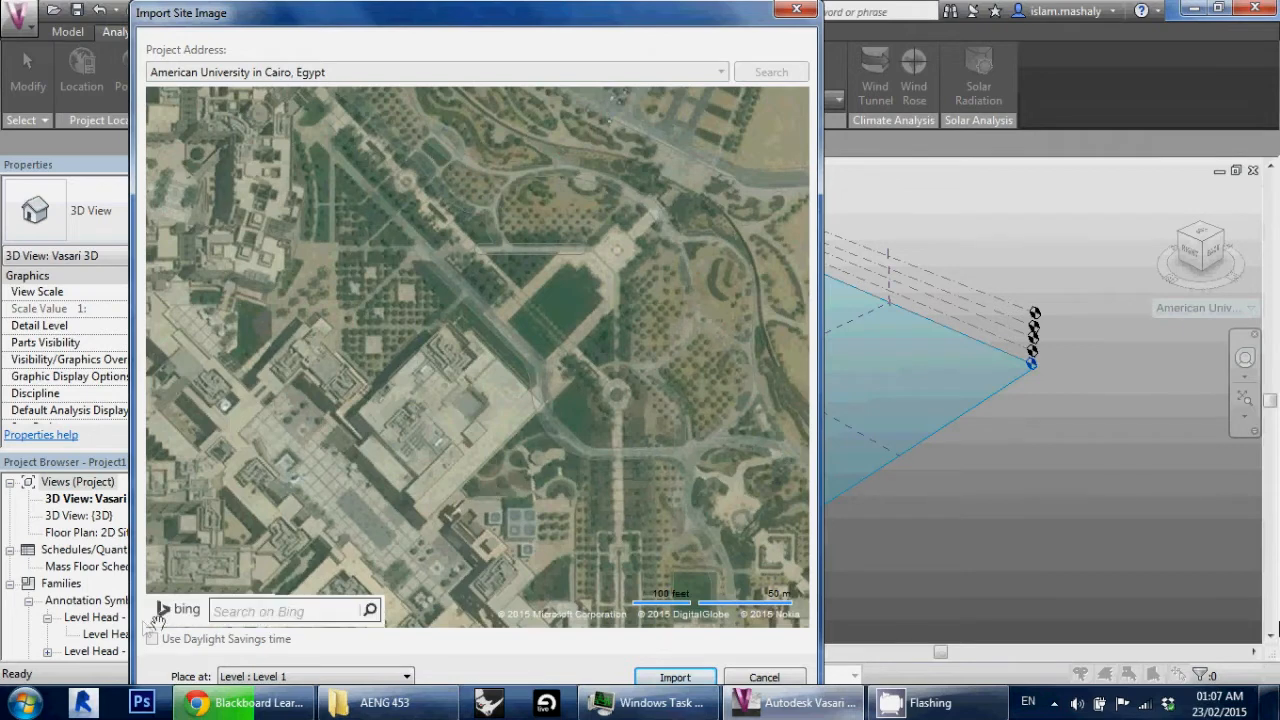
pyautogui.scroll(-1, 485, 423)
pyautogui.moveTo(485, 423); pyautogui.dragTo(521, 360)
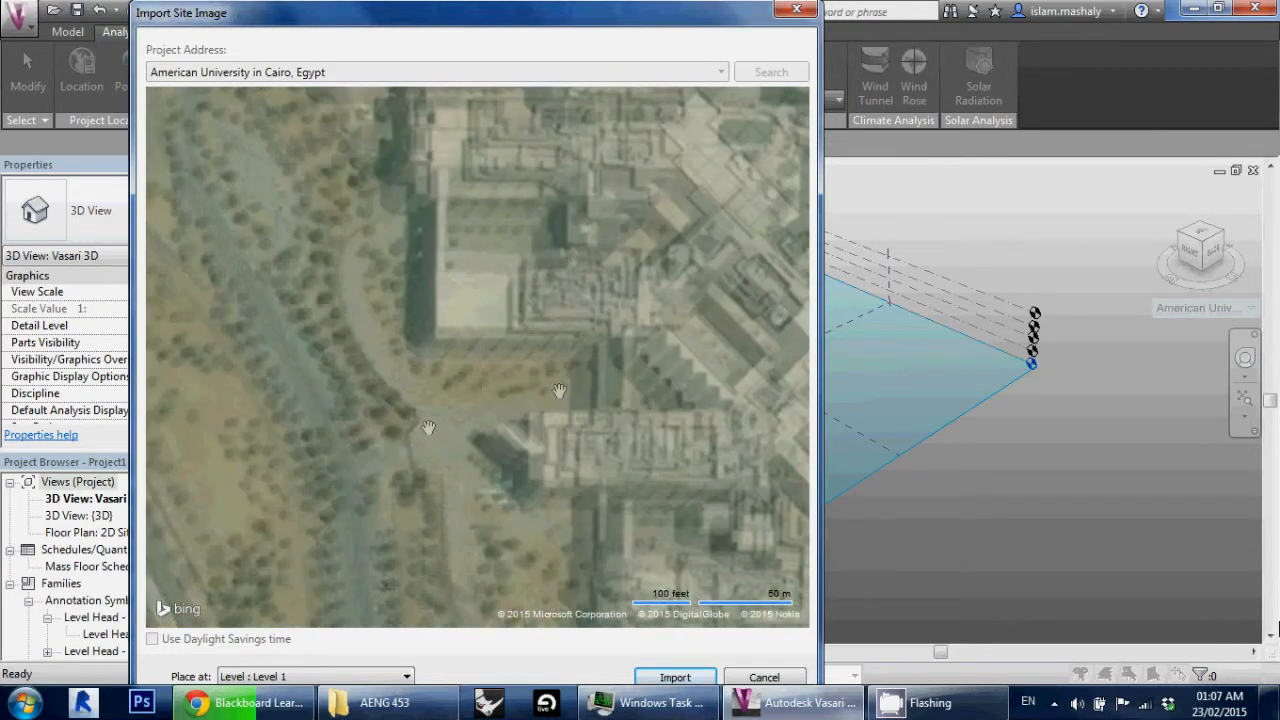
# Step: Frame the campus buildings and adjoining road closely, import the site image at Level 1, and inspect it in the 3D view
pyautogui.moveTo(363, 430); pyautogui.dragTo(330, 450)
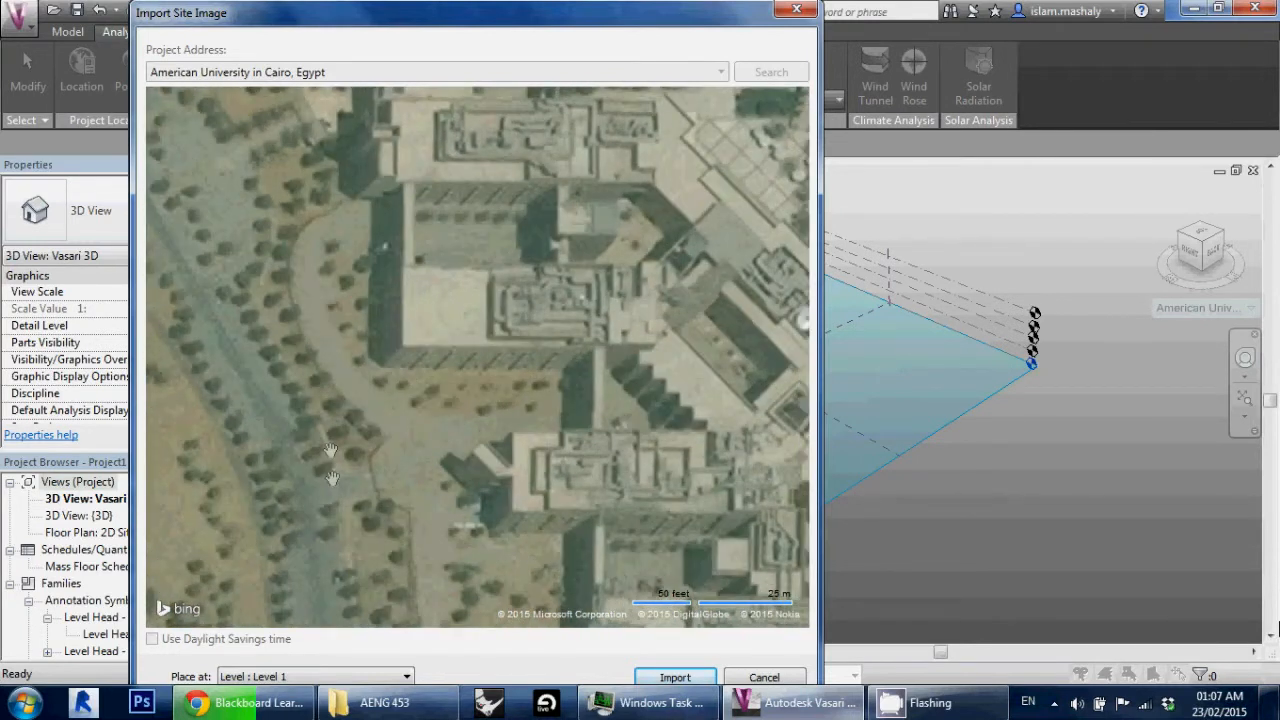
pyautogui.moveTo(397, 391); pyautogui.dragTo(453, 386)
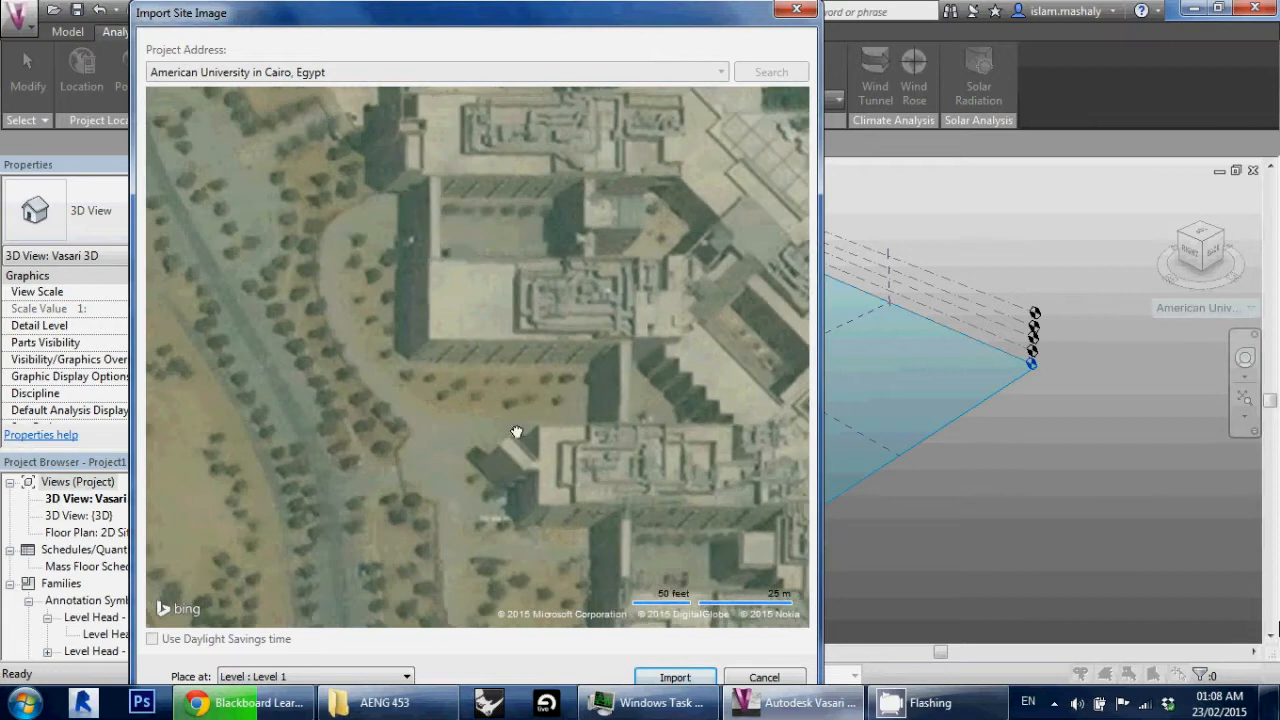
pyautogui.moveTo(506, 432); pyautogui.dragTo(524, 430)
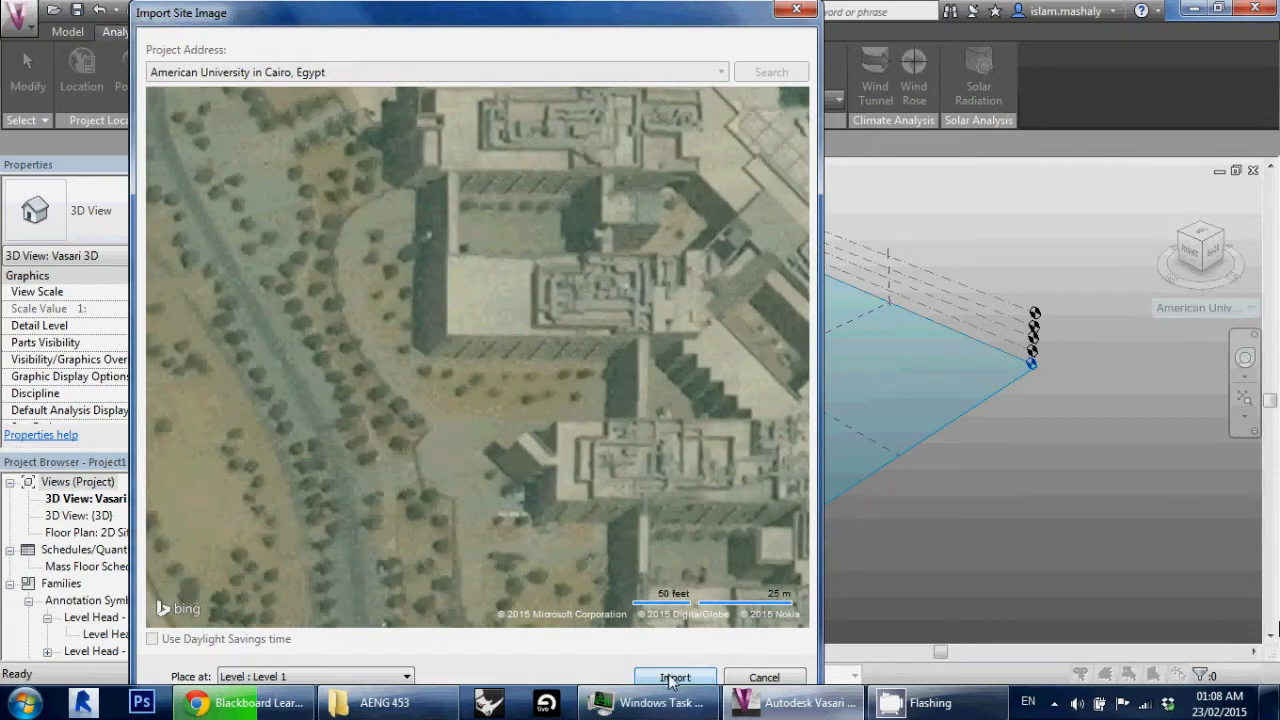
pyautogui.click(673, 679)
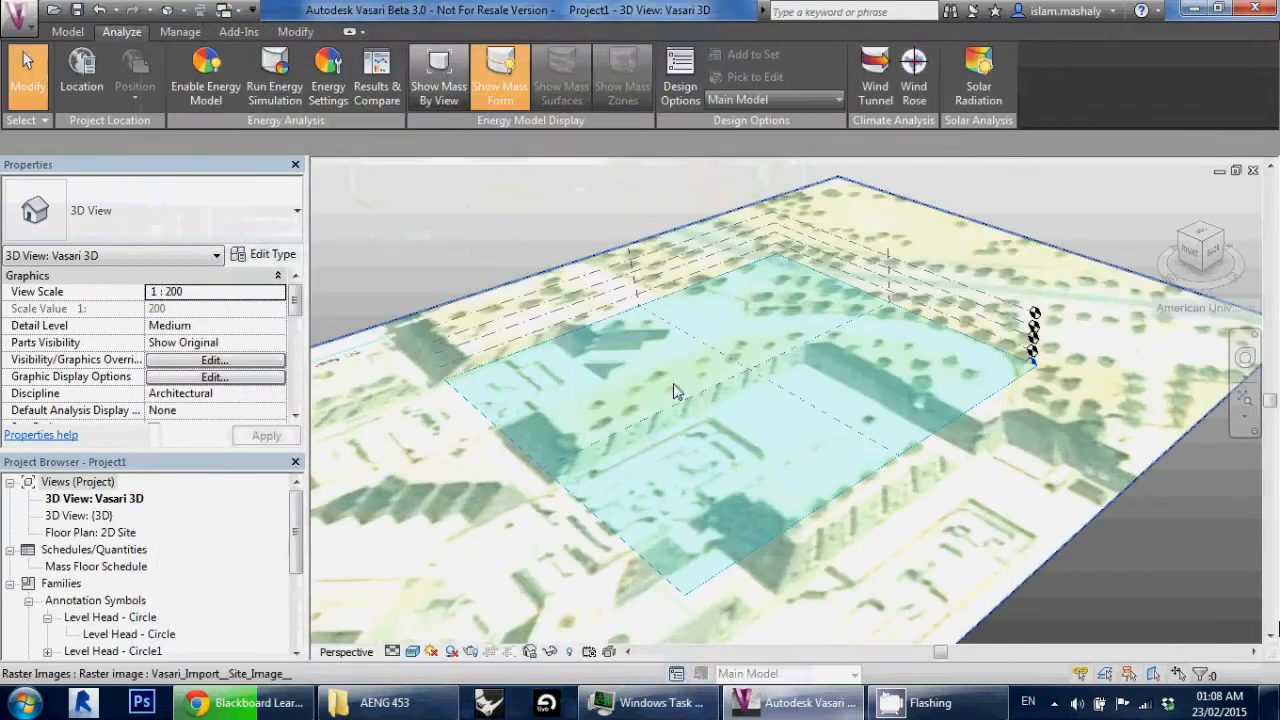
pyautogui.scroll(-6, 940, 425)
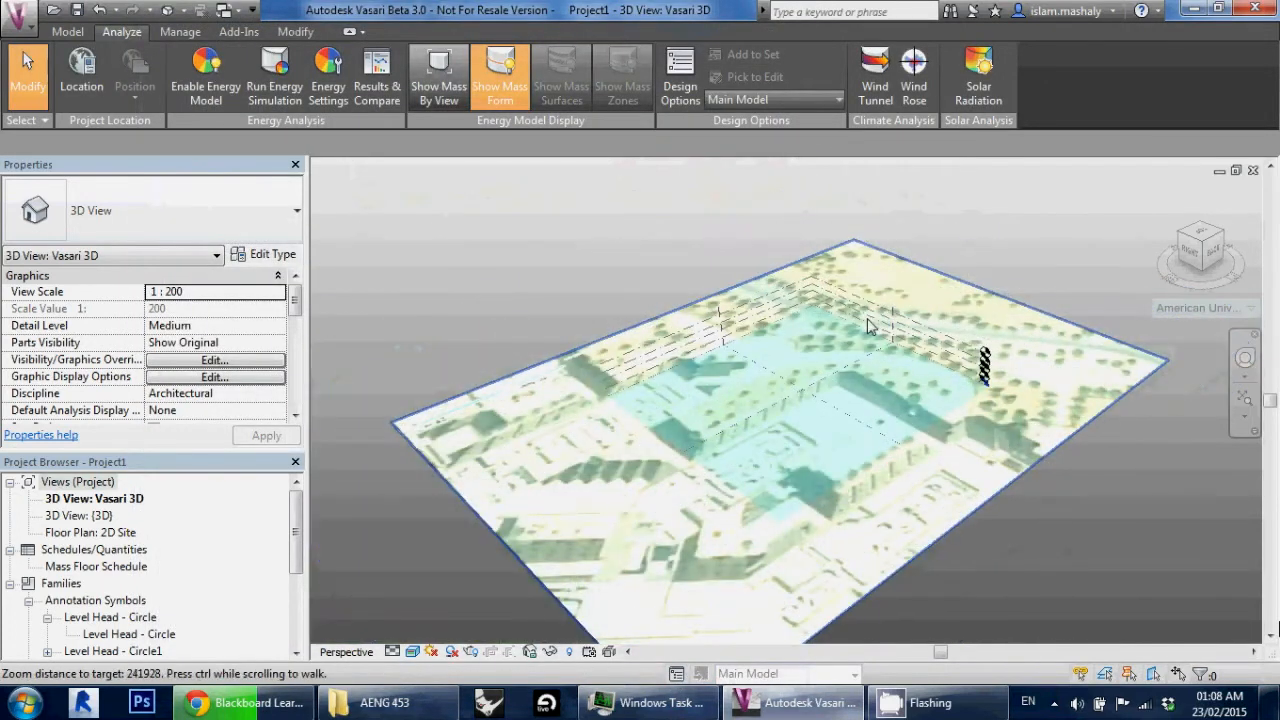
pyautogui.keyDown('shift'); pyautogui.moveTo(945, 312); pyautogui.dragTo(1115, 460, button='middle'); pyautogui.keyUp('shift')
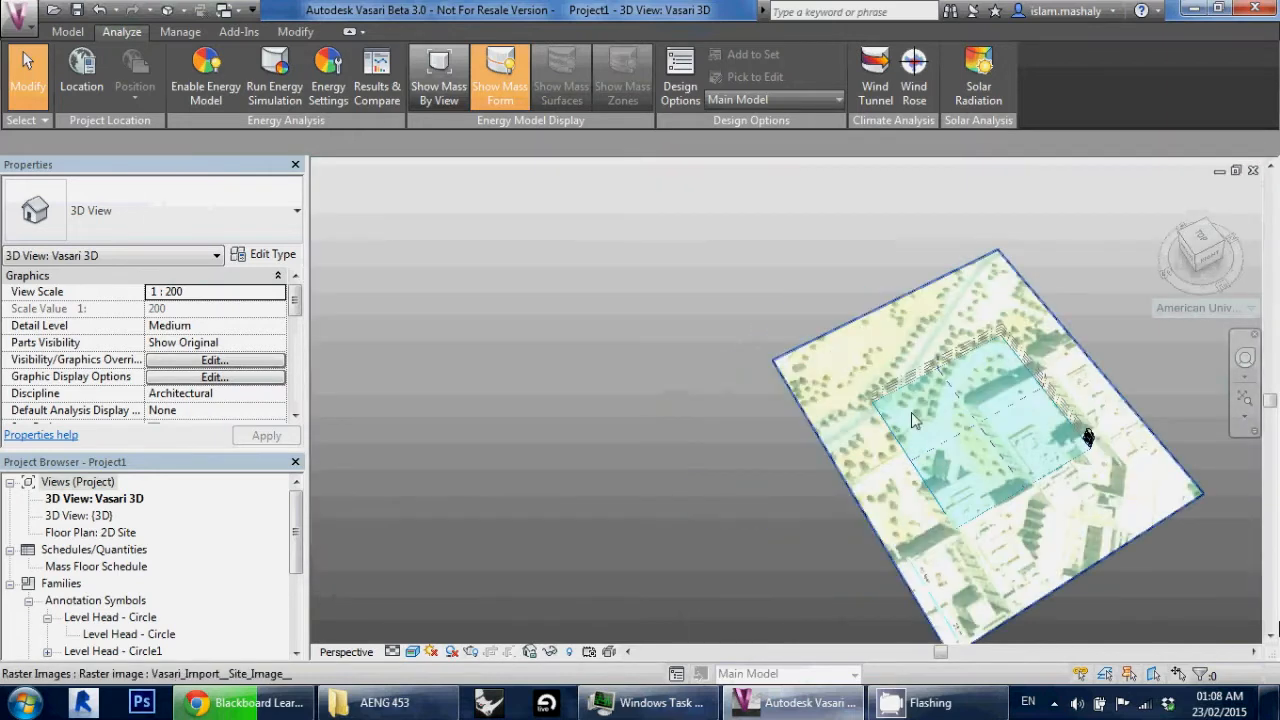
# Step: Inspect the imported site image from several angles, comparing the {3D} view with the perspective Vasari 3D view
pyautogui.keyDown('shift'); pyautogui.moveTo(917, 421); pyautogui.dragTo(1072, 479, button='middle'); pyautogui.keyUp('shift')
pyautogui.scroll(3, 891, 483)
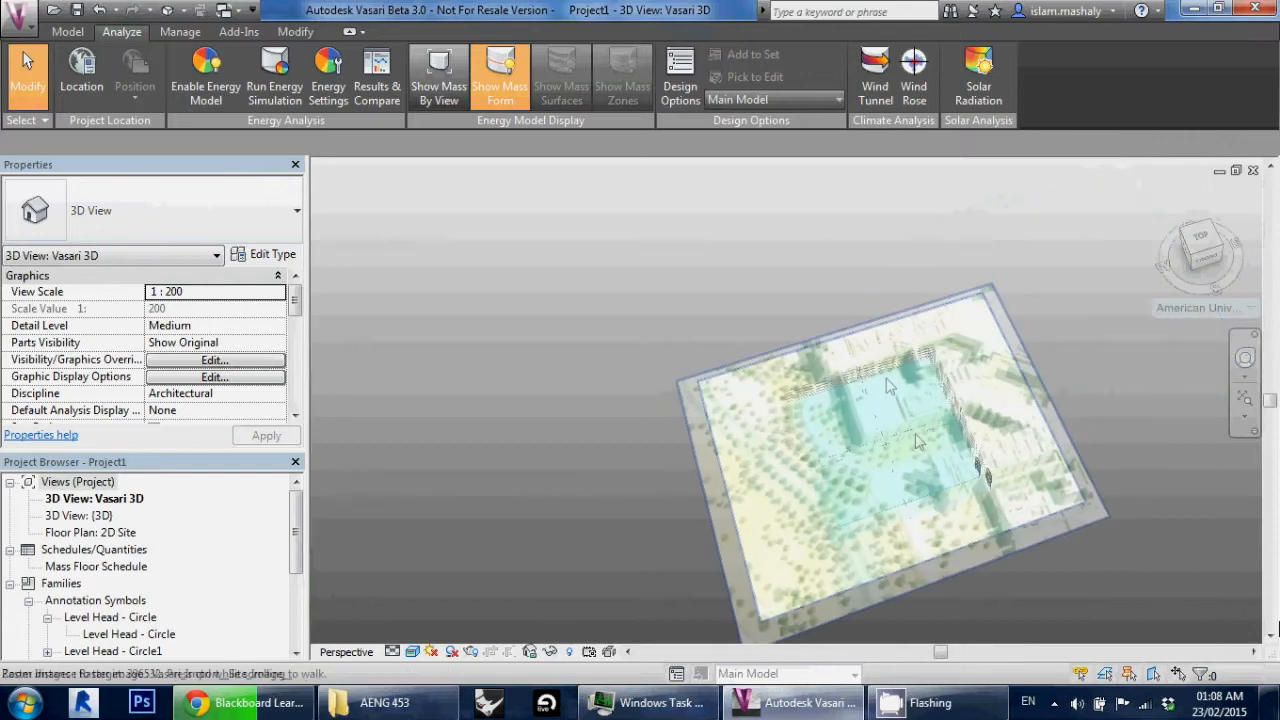
pyautogui.scroll(4, 891, 483)
pyautogui.keyDown('shift'); pyautogui.moveTo(817, 434); pyautogui.dragTo(771, 405, button='middle'); pyautogui.keyUp('shift')
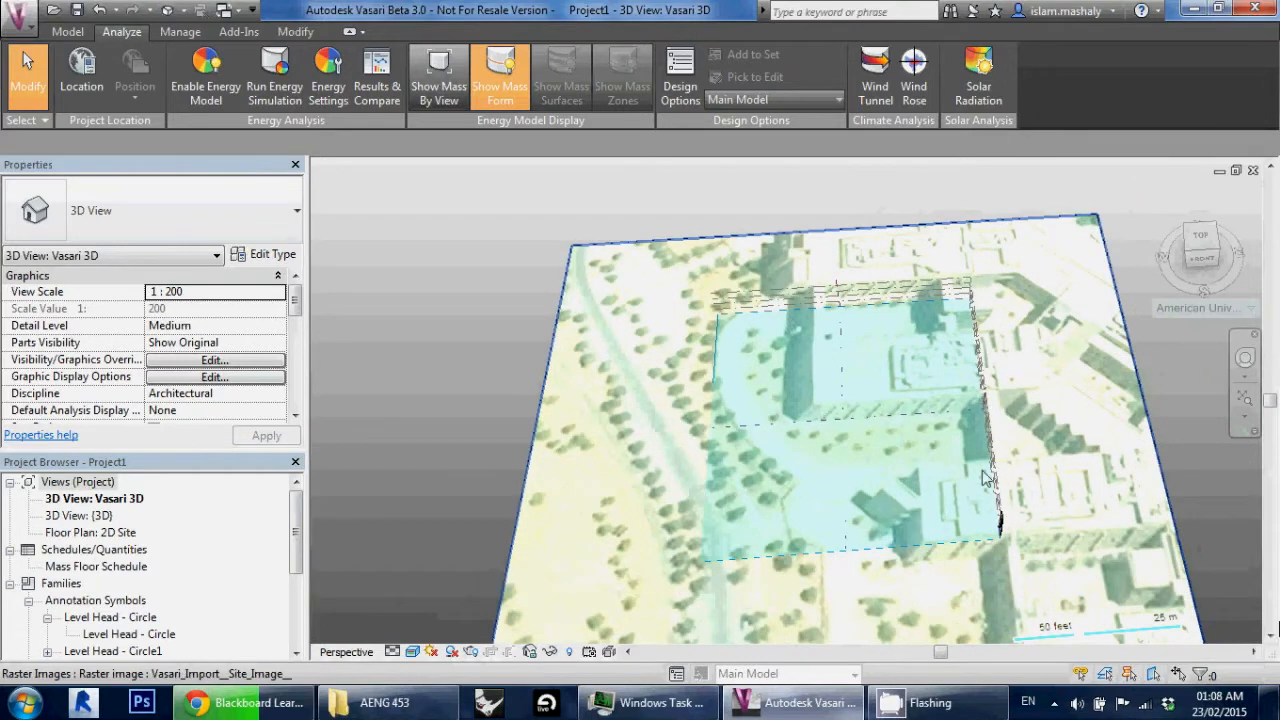
pyautogui.doubleClick(78, 516)
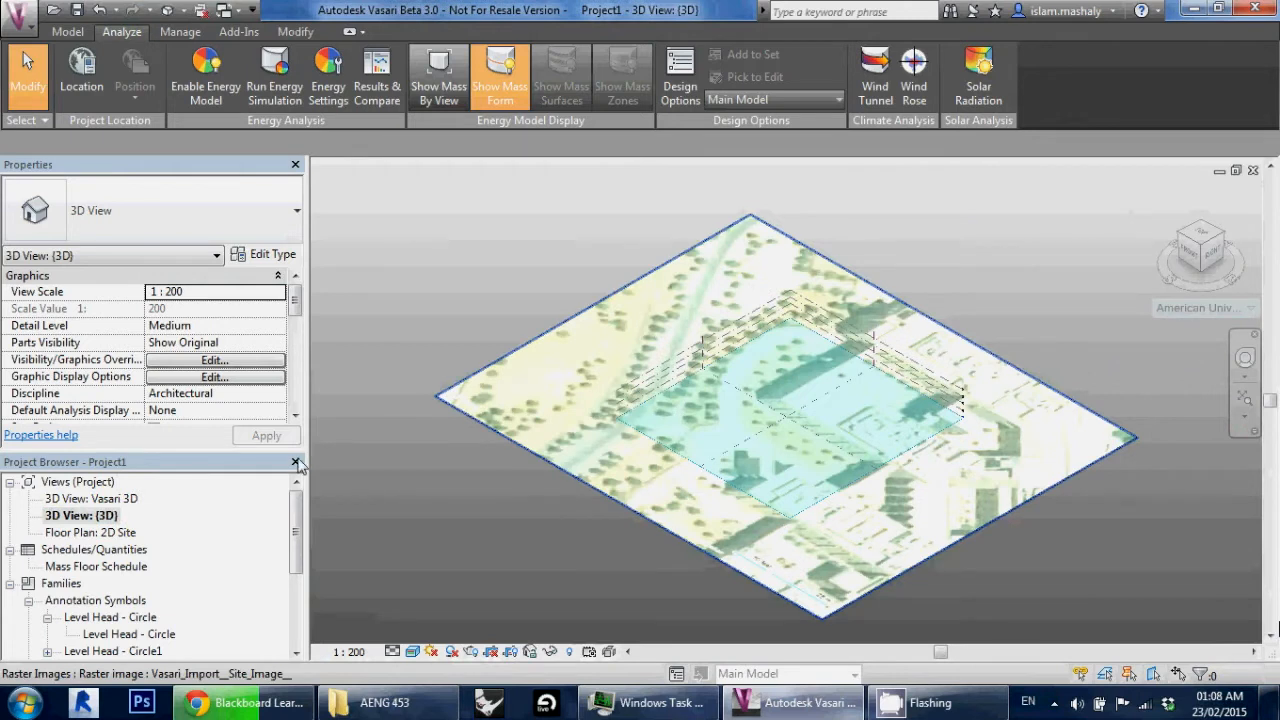
pyautogui.doubleClick(100, 498)
# Step: Try the Consistent Colors and Ray Trace visual styles on the site image in the Vasari 3D view
pyautogui.click(412, 651)
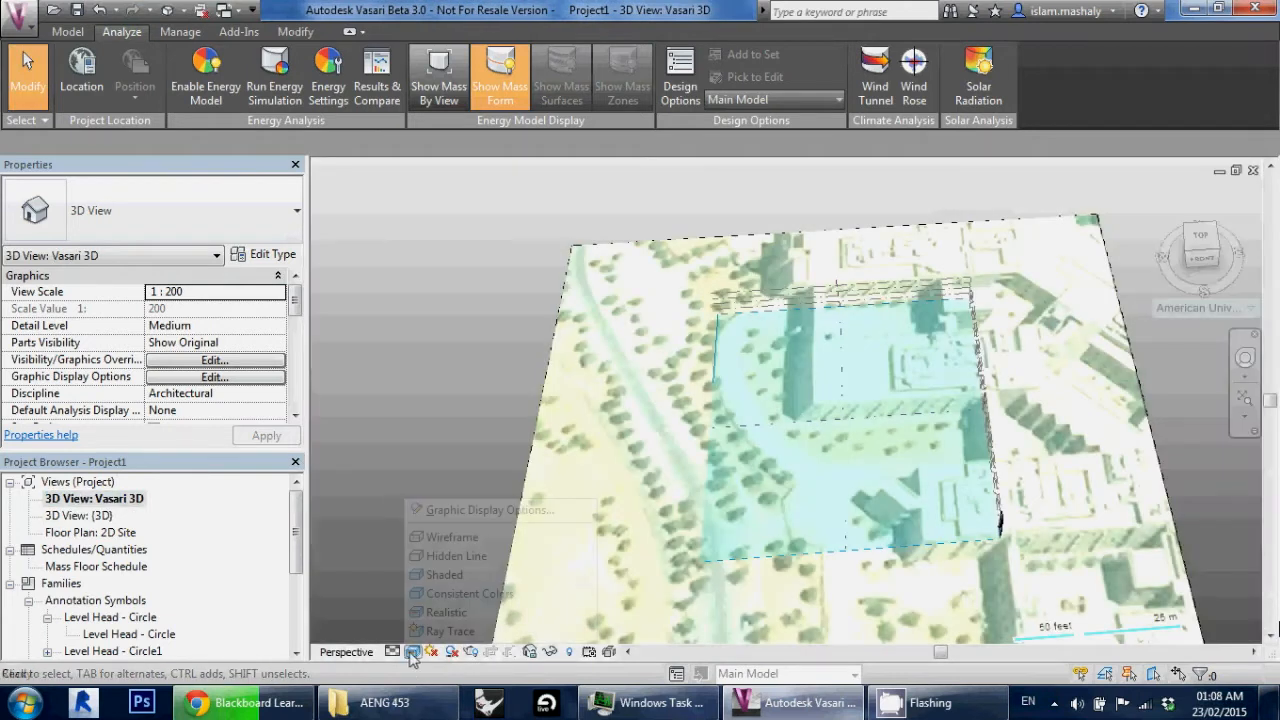
pyautogui.click(430, 593)
pyautogui.click(412, 651)
pyautogui.click(432, 631)
pyautogui.keyDown('shift'); pyautogui.moveTo(954, 418); pyautogui.dragTo(973, 407, button='middle'); pyautogui.keyUp('shift')
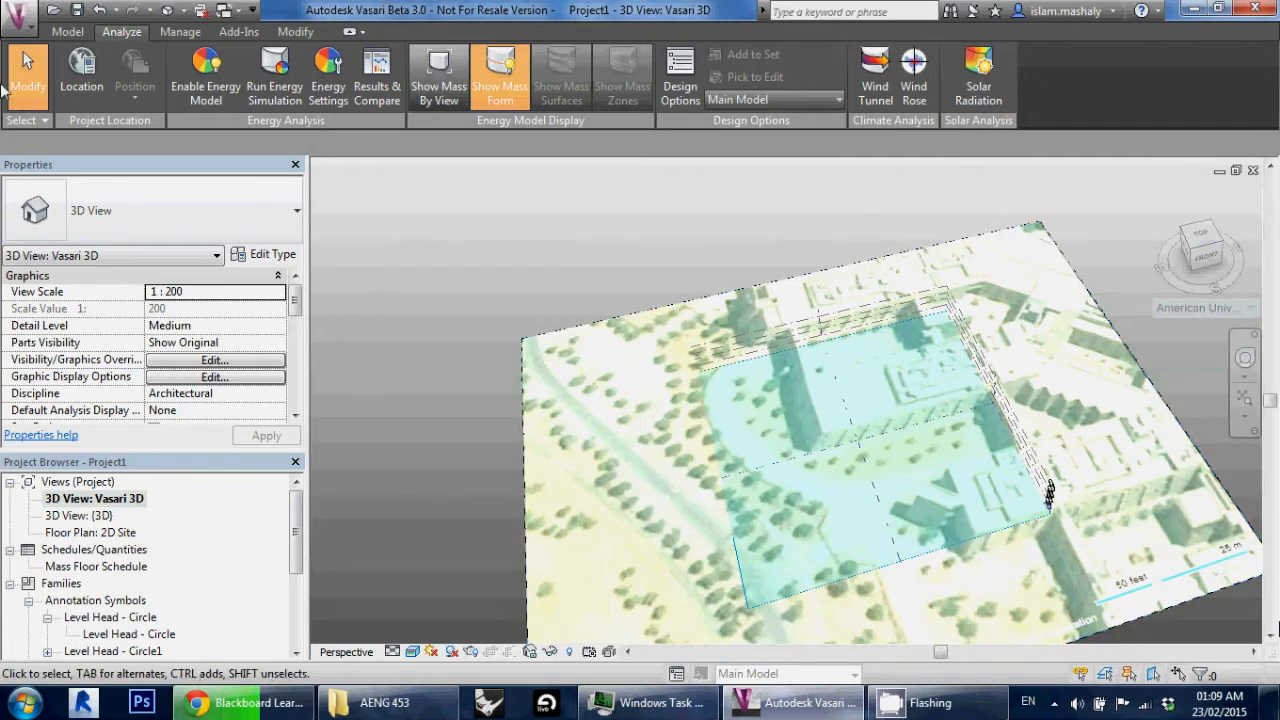
# Step: Create a new in-place conceptual mass for the campus building
pyautogui.click(69, 33)
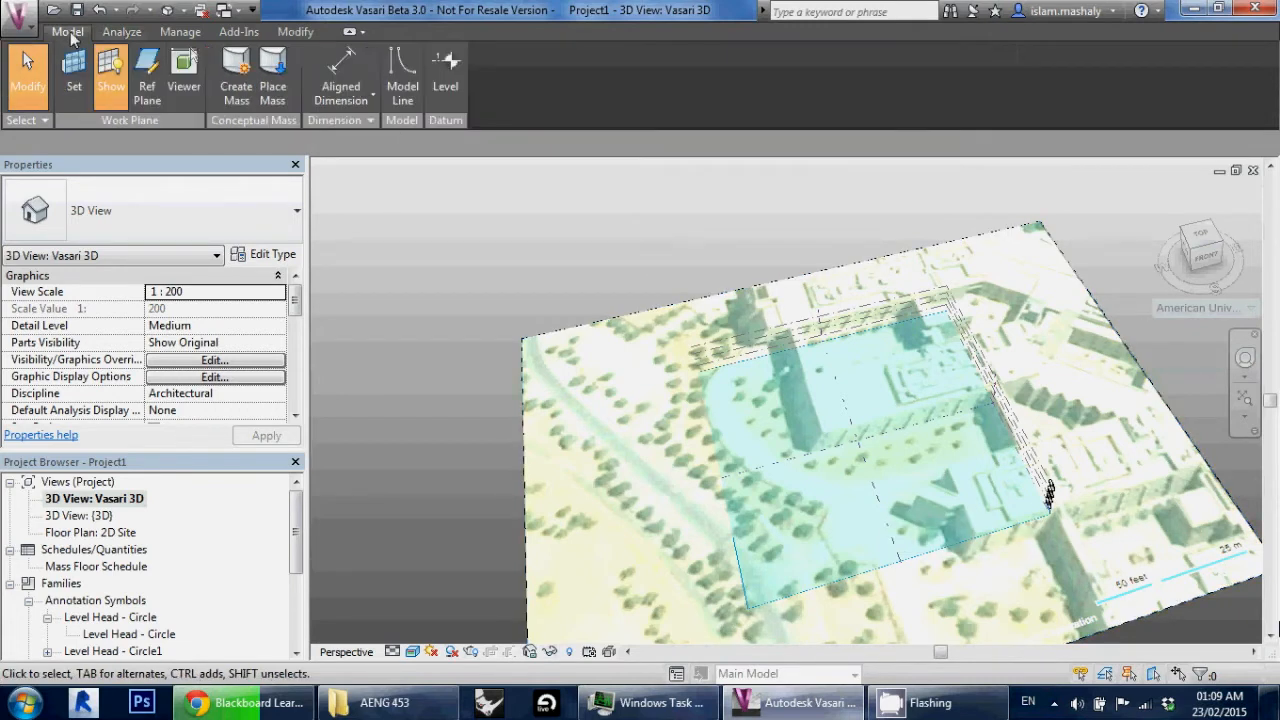
pyautogui.click(236, 73)
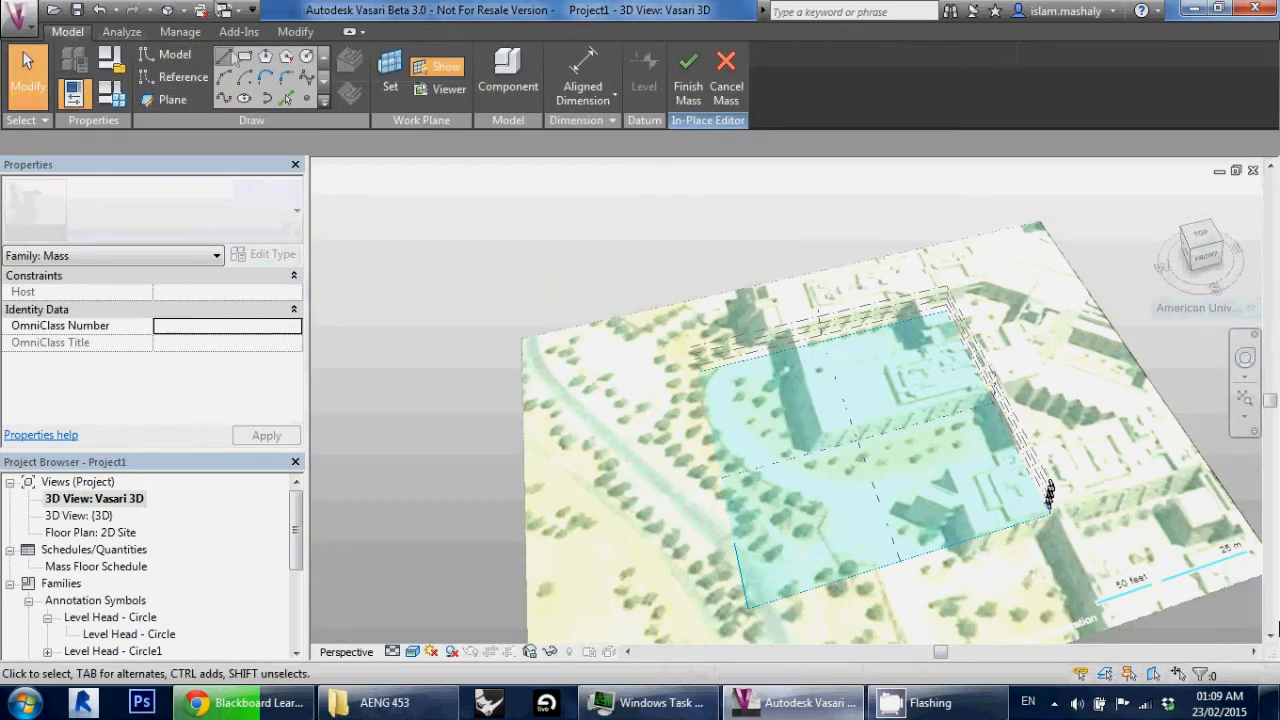
pyautogui.click(221, 60)
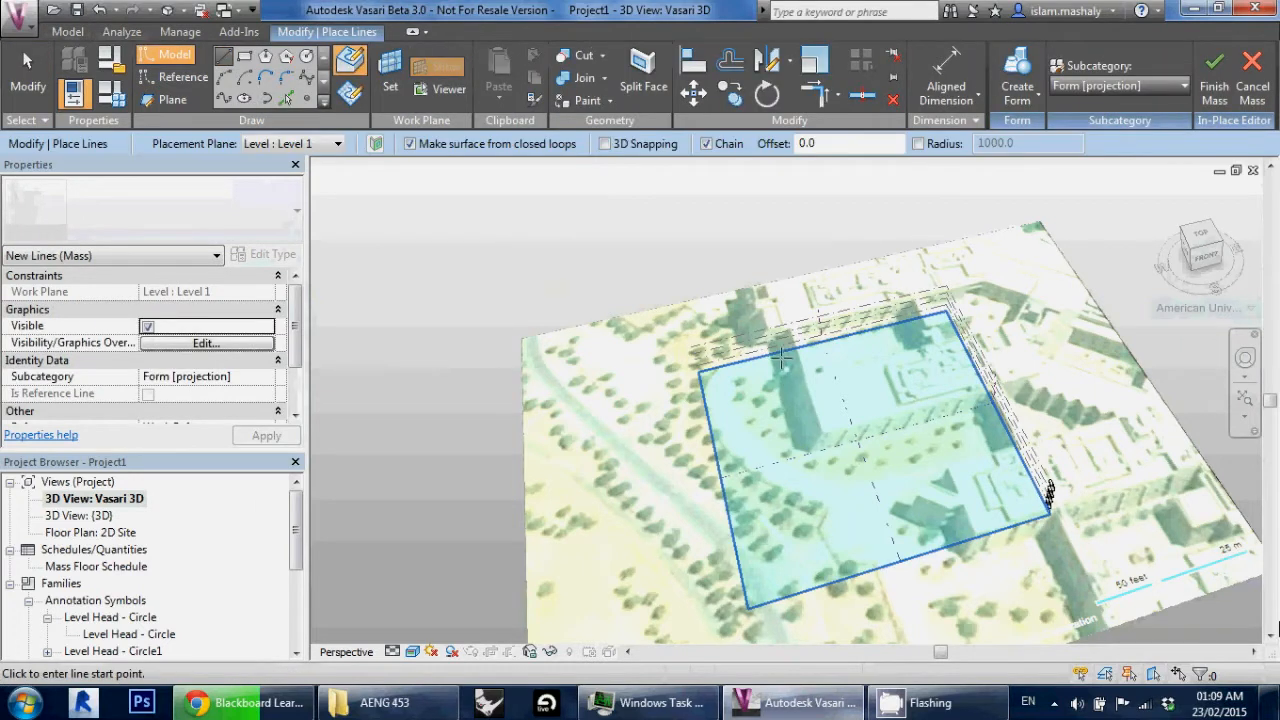
pyautogui.click(782, 357)
pyautogui.press('Escape')
pyautogui.press('Escape')
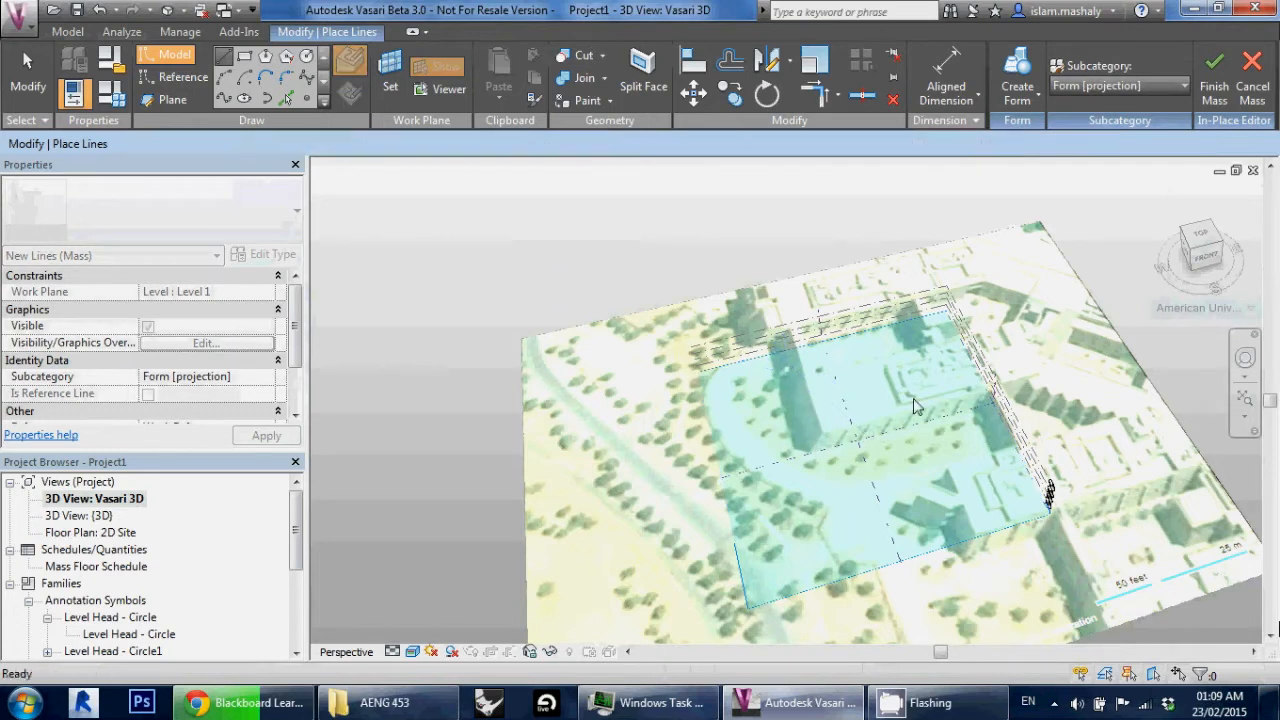
# Step: In top view, trace the building outline on Level 1 from its northwest corner, about 47 m south, 51 m east, and south again
pyautogui.press('l')
pyautogui.press('i')
pyautogui.click(1200, 240)
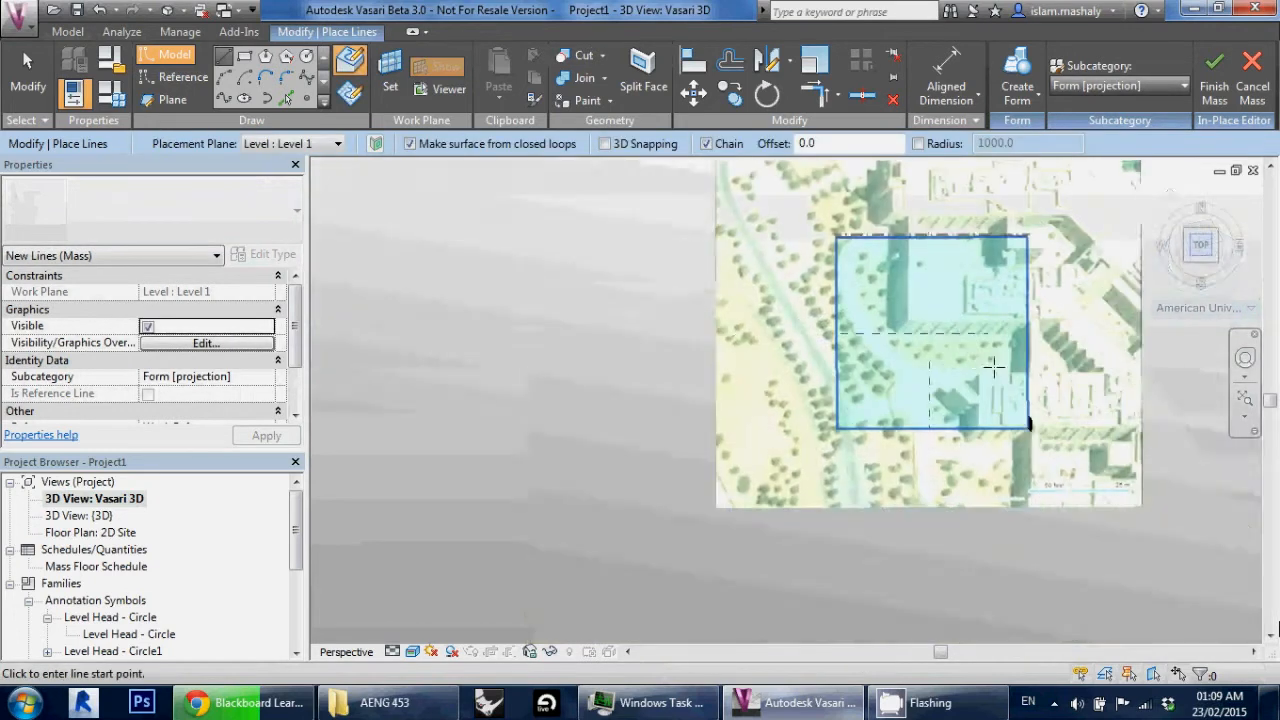
pyautogui.click(886, 214)
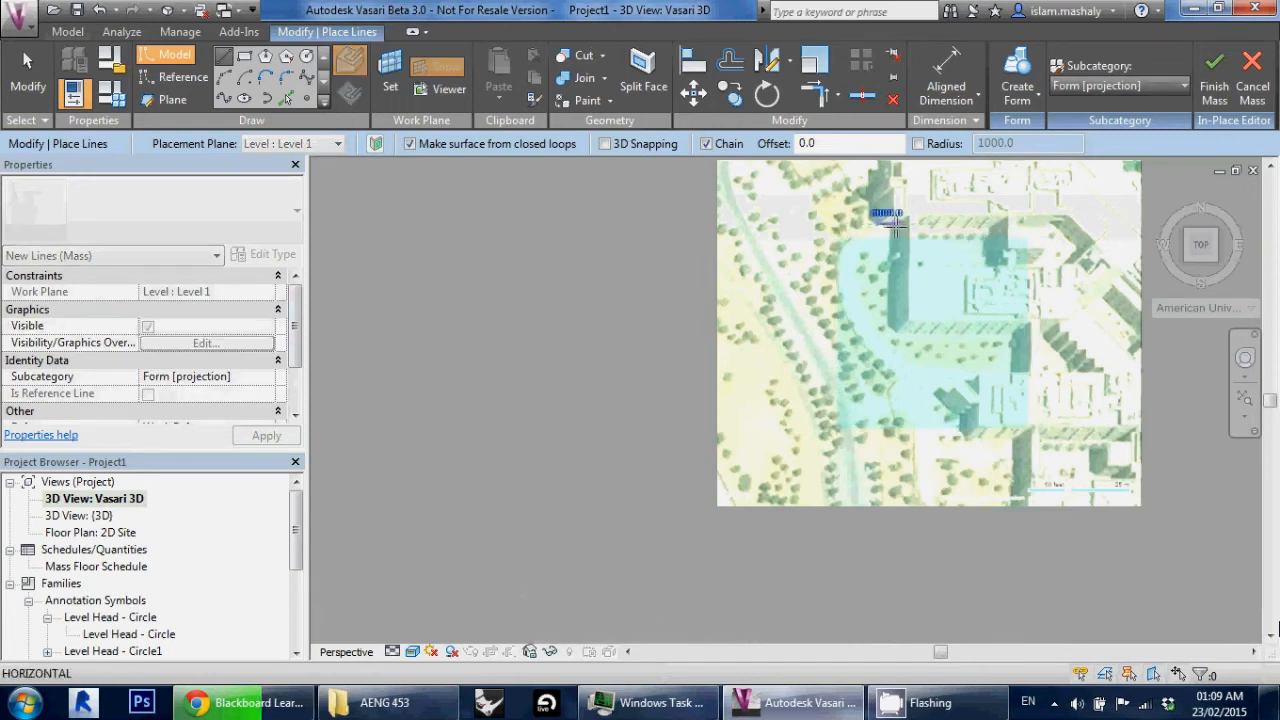
pyautogui.click(895, 333)
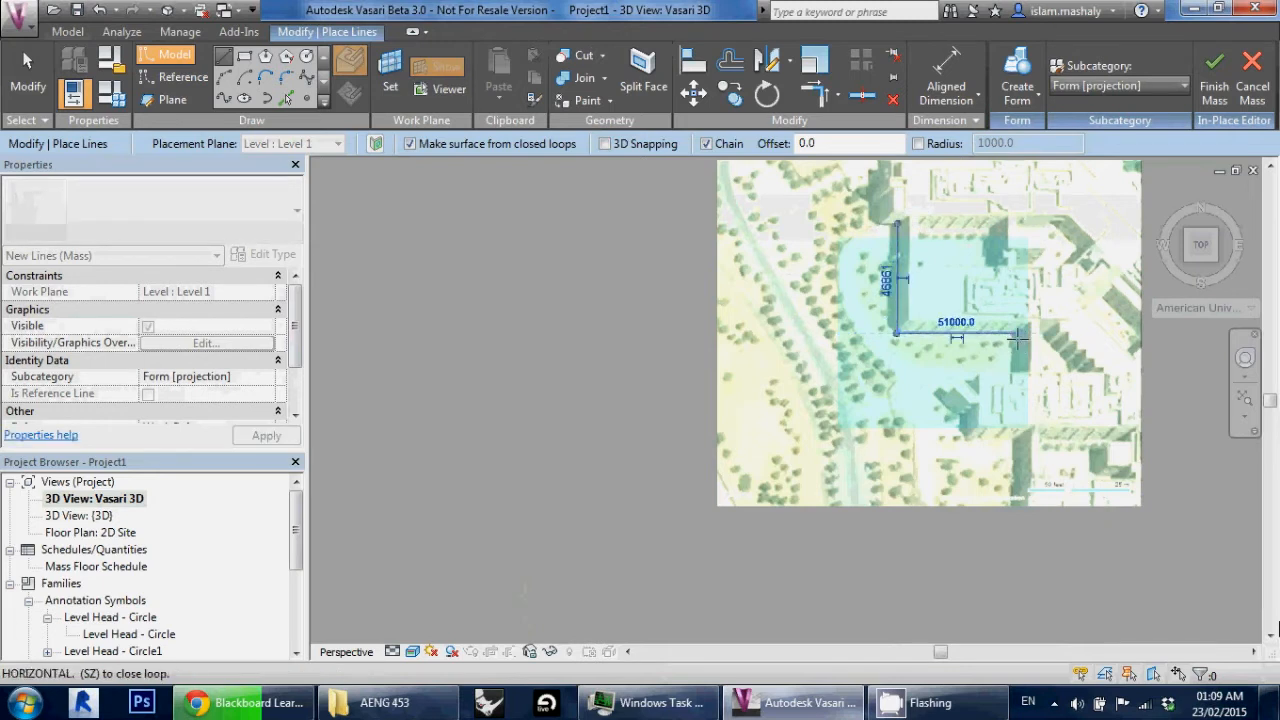
pyautogui.click(1015, 332)
pyautogui.click(1016, 370)
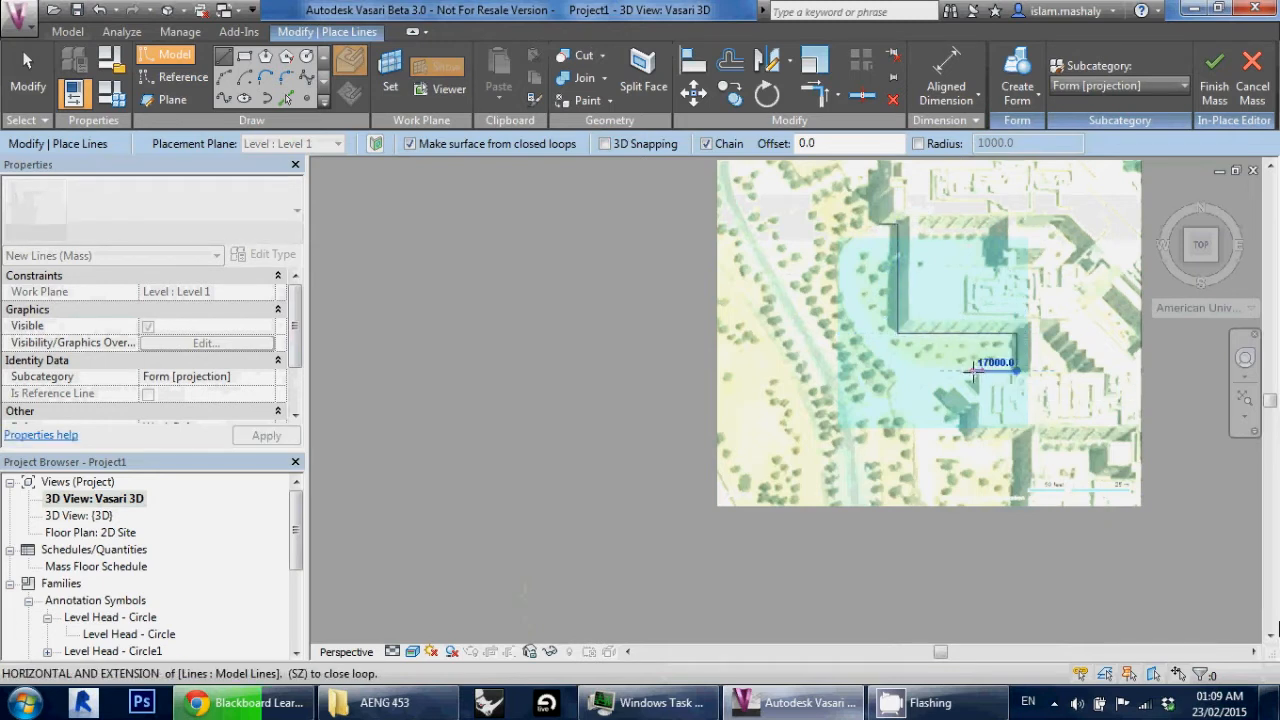
# Step: Continue the outline around the block protruding about 21 m west and the narrow wing extending to the image's south edge
pyautogui.click(966, 370)
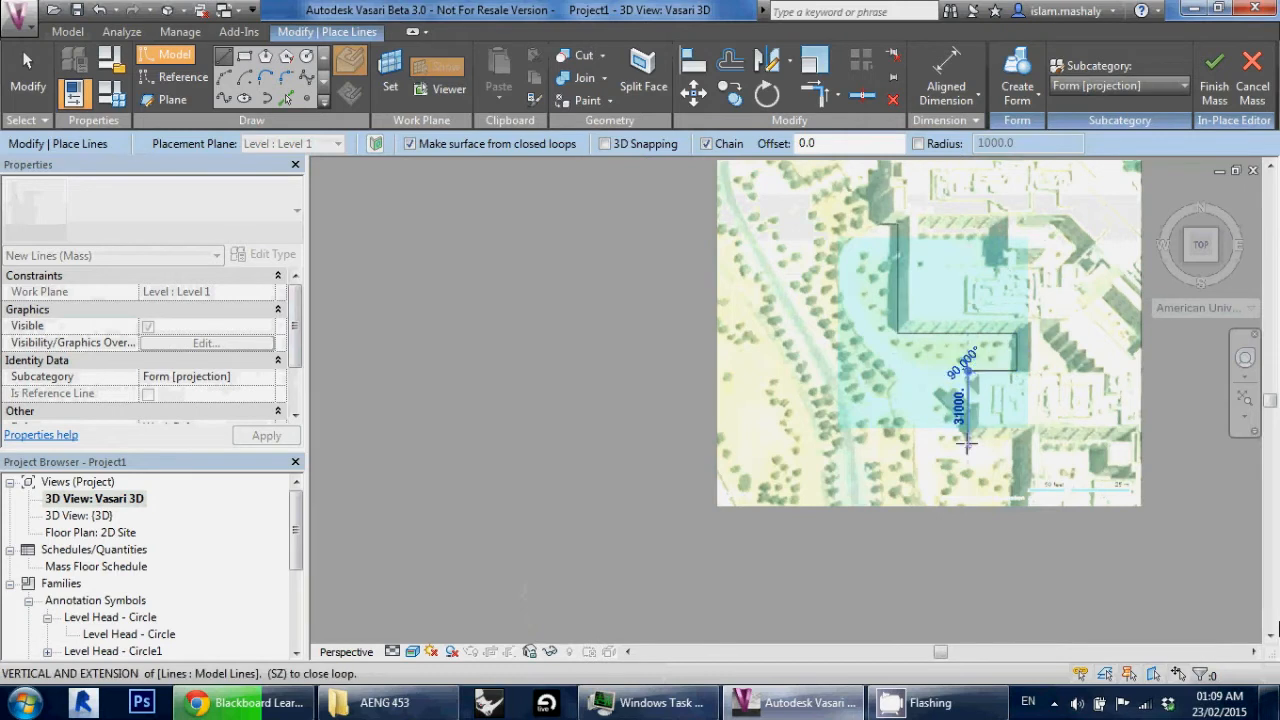
pyautogui.click(966, 432)
pyautogui.click(1016, 432)
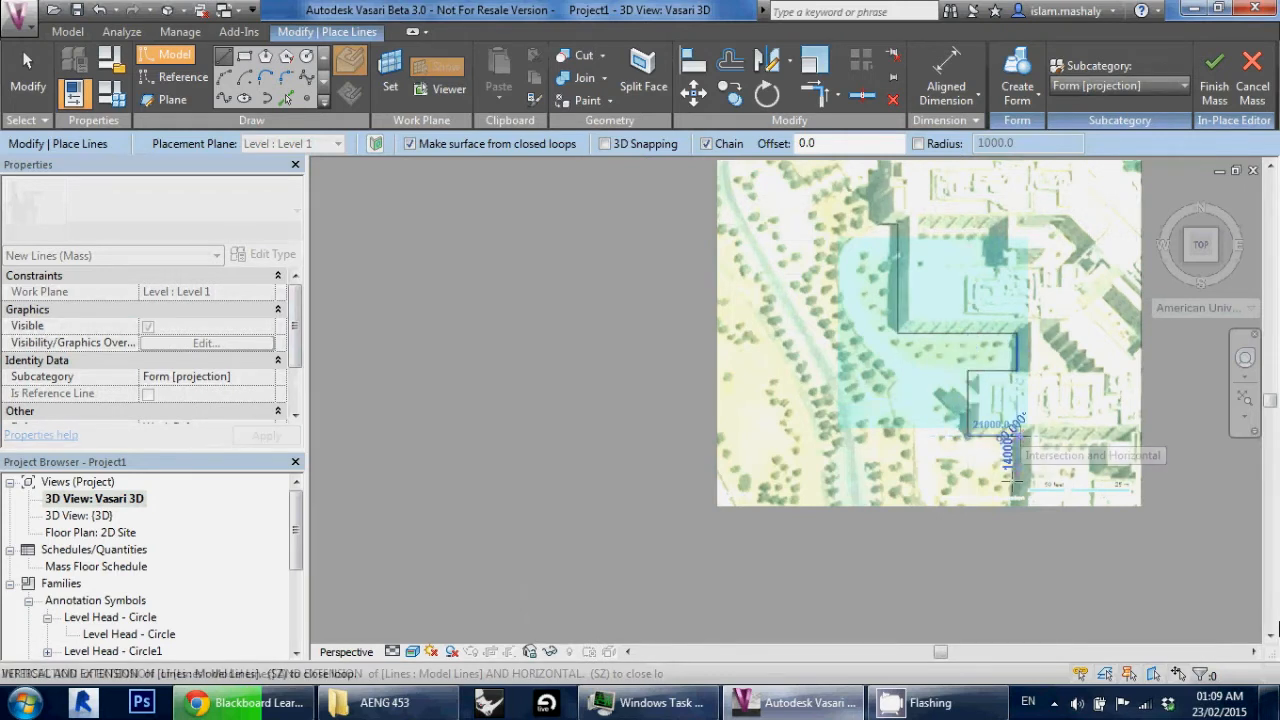
pyautogui.click(1016, 489)
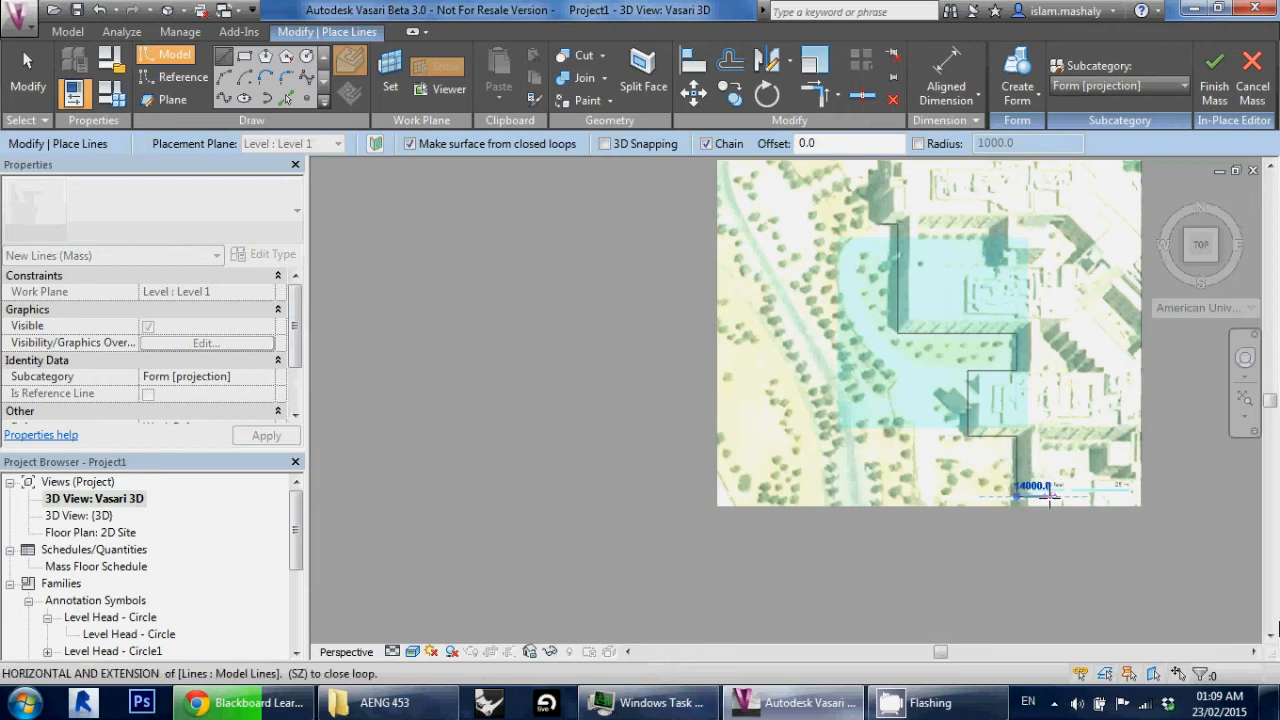
pyautogui.scroll(2, 1049, 496)
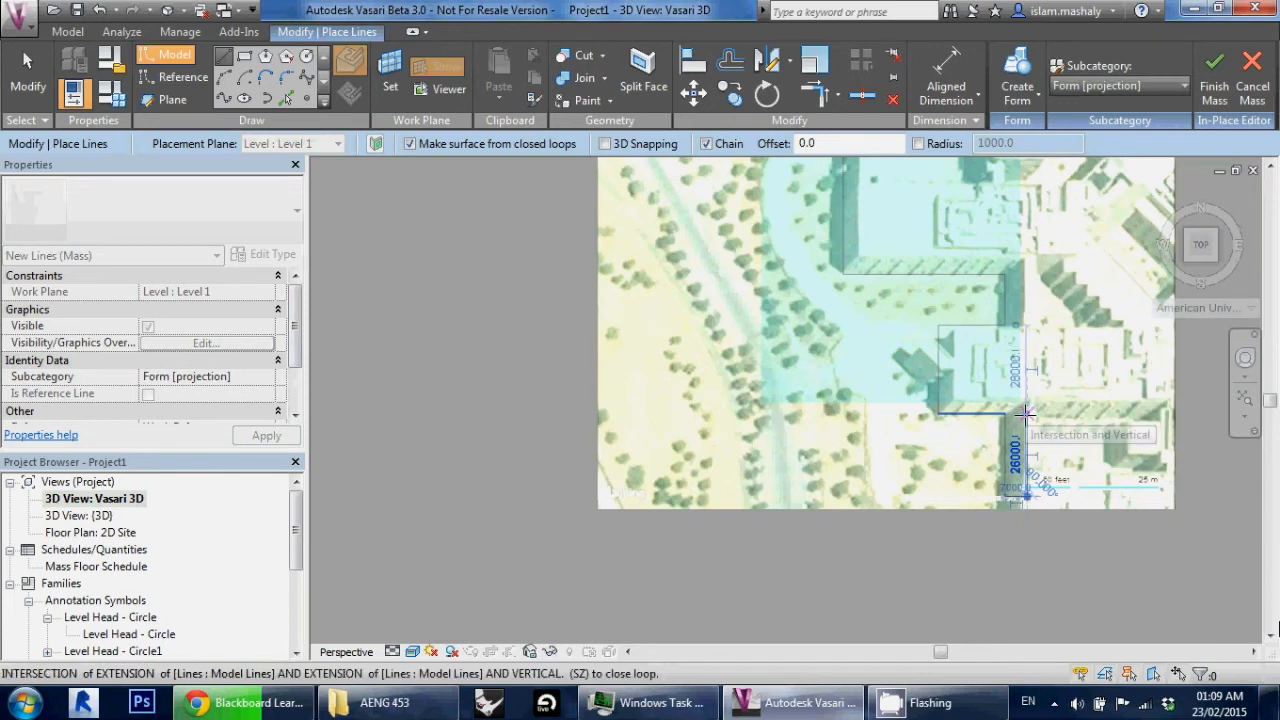
pyautogui.click(1024, 413)
# Step: Continue the outline about 41 m east along the southern block, 40 m north, and around the diagonal northeast wing
pyautogui.moveTo(1088, 426); pyautogui.dragTo(1010, 445, button='middle')
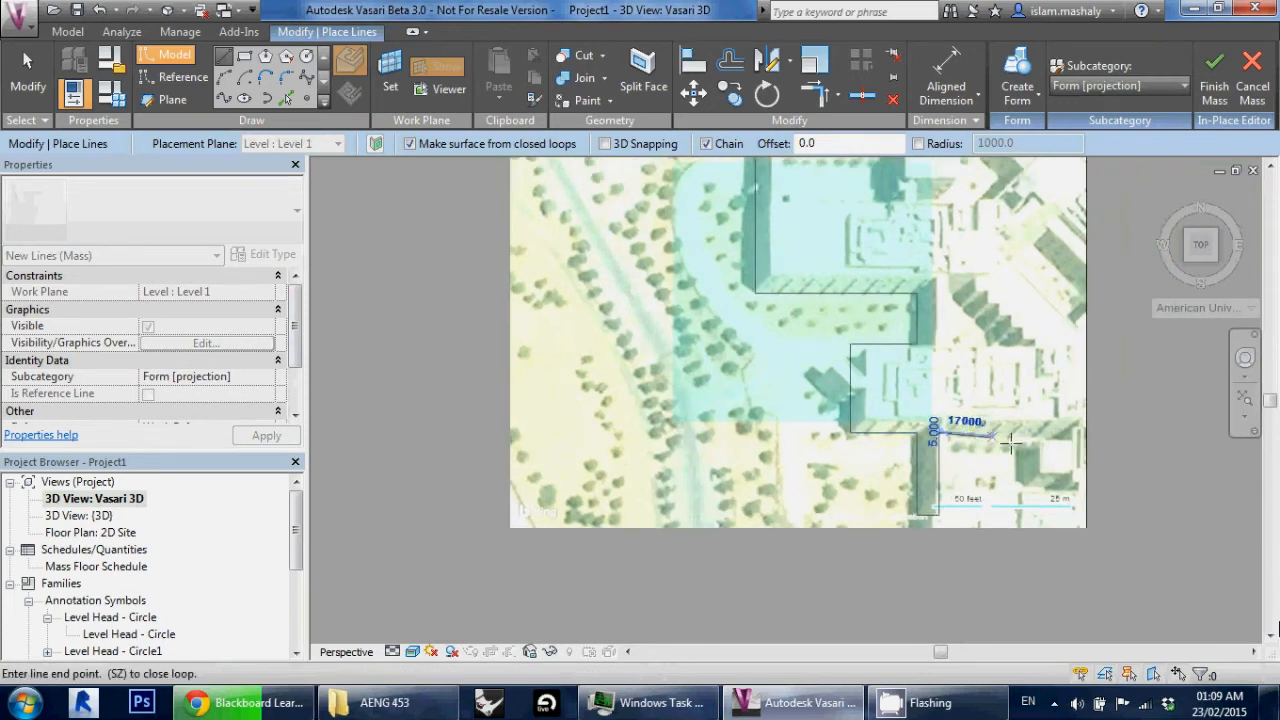
pyautogui.click(1046, 432)
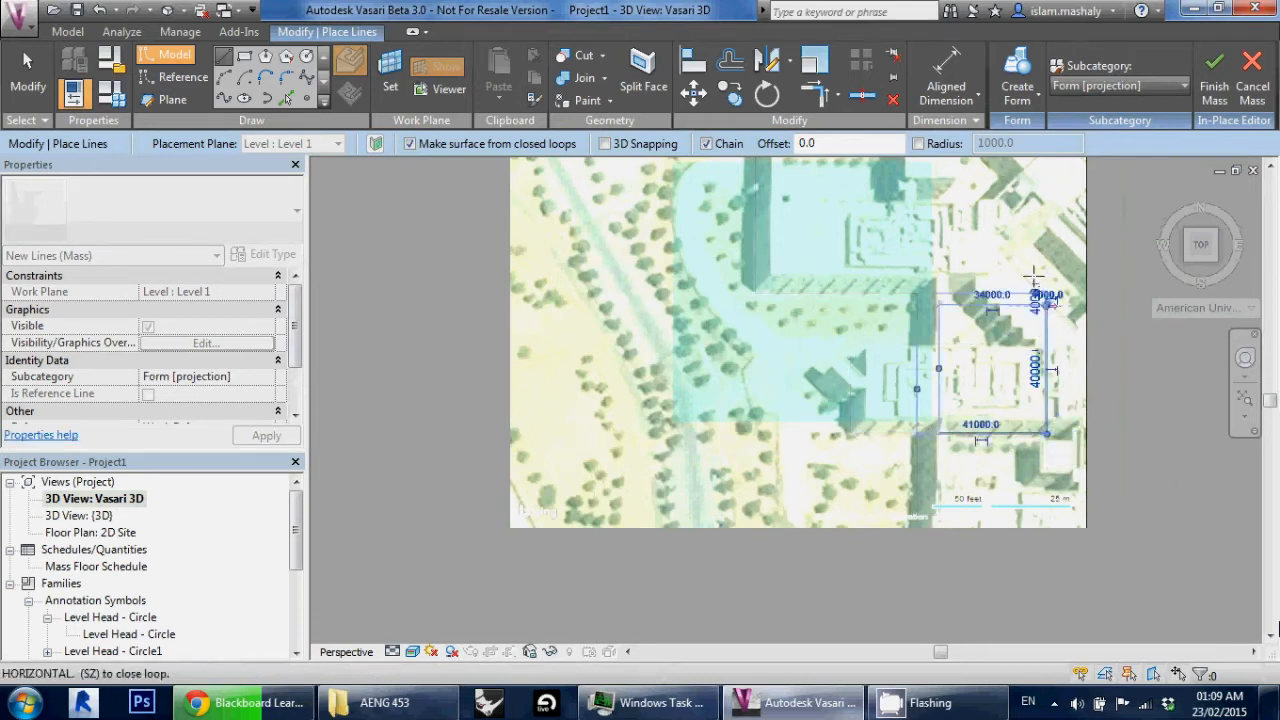
pyautogui.moveTo(1008, 262); pyautogui.dragTo(1037, 435, button='middle')
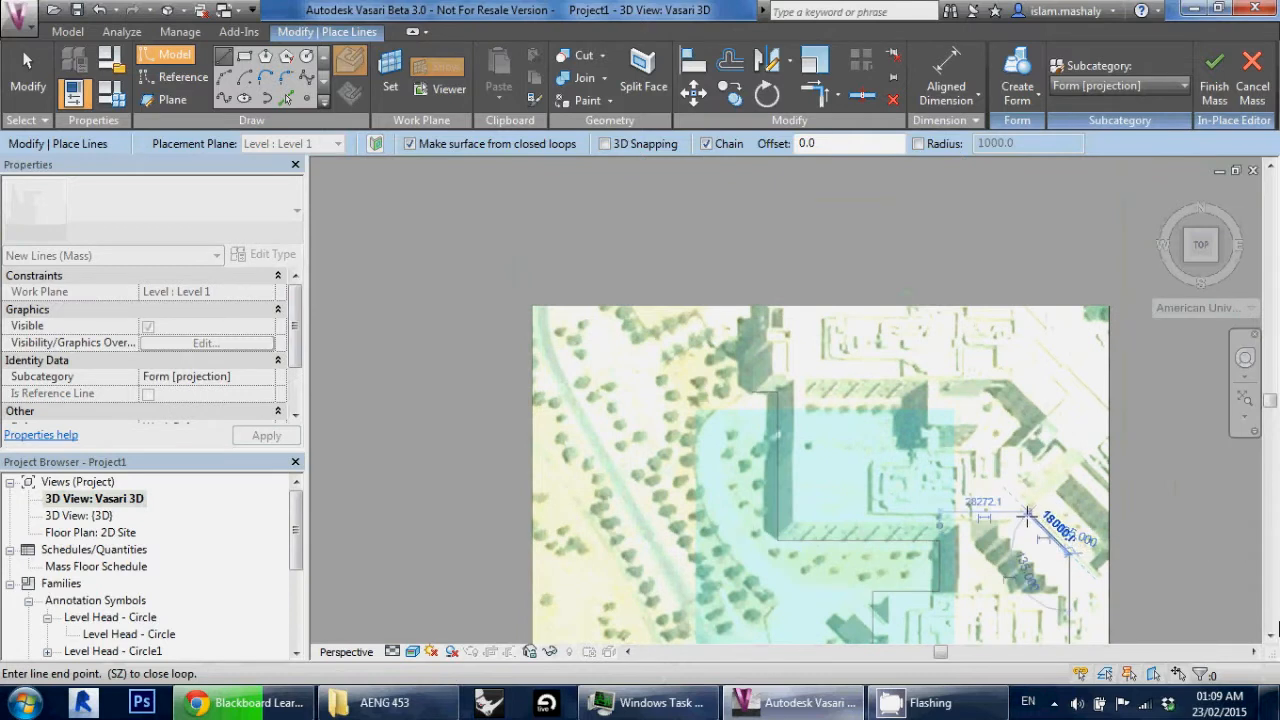
pyautogui.click(1066, 474)
pyautogui.click(1028, 436)
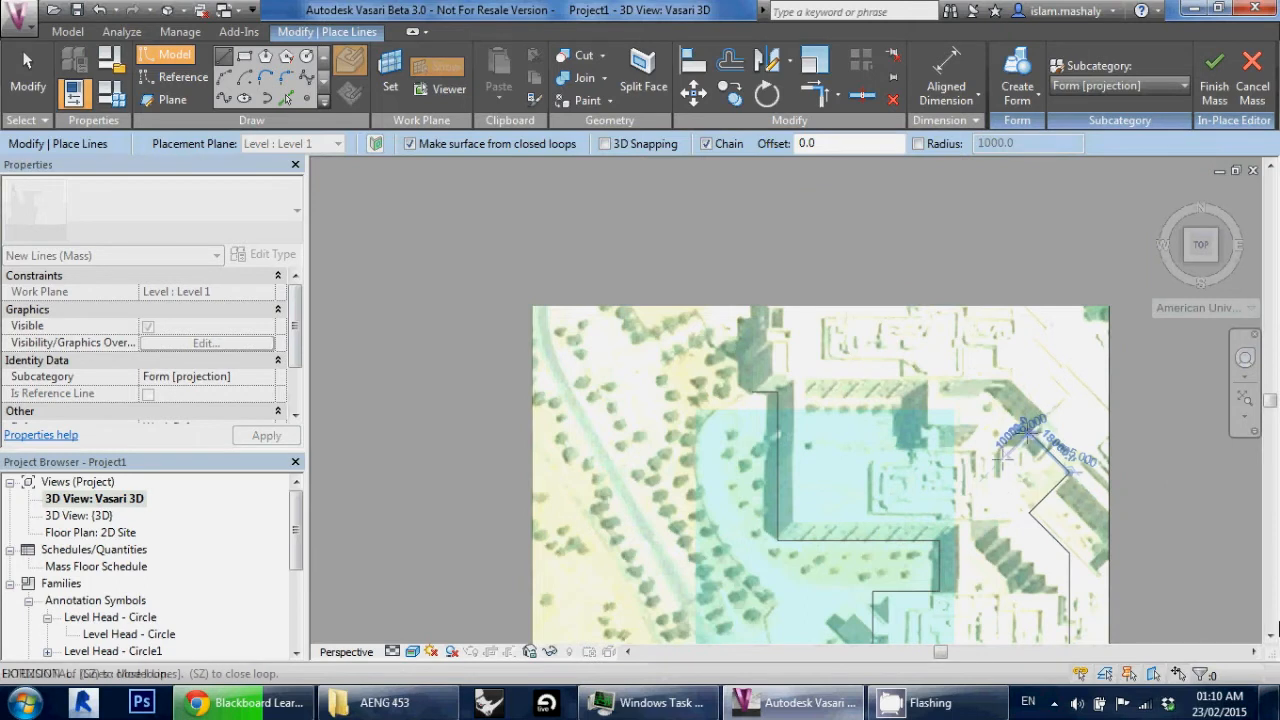
pyautogui.click(1002, 452)
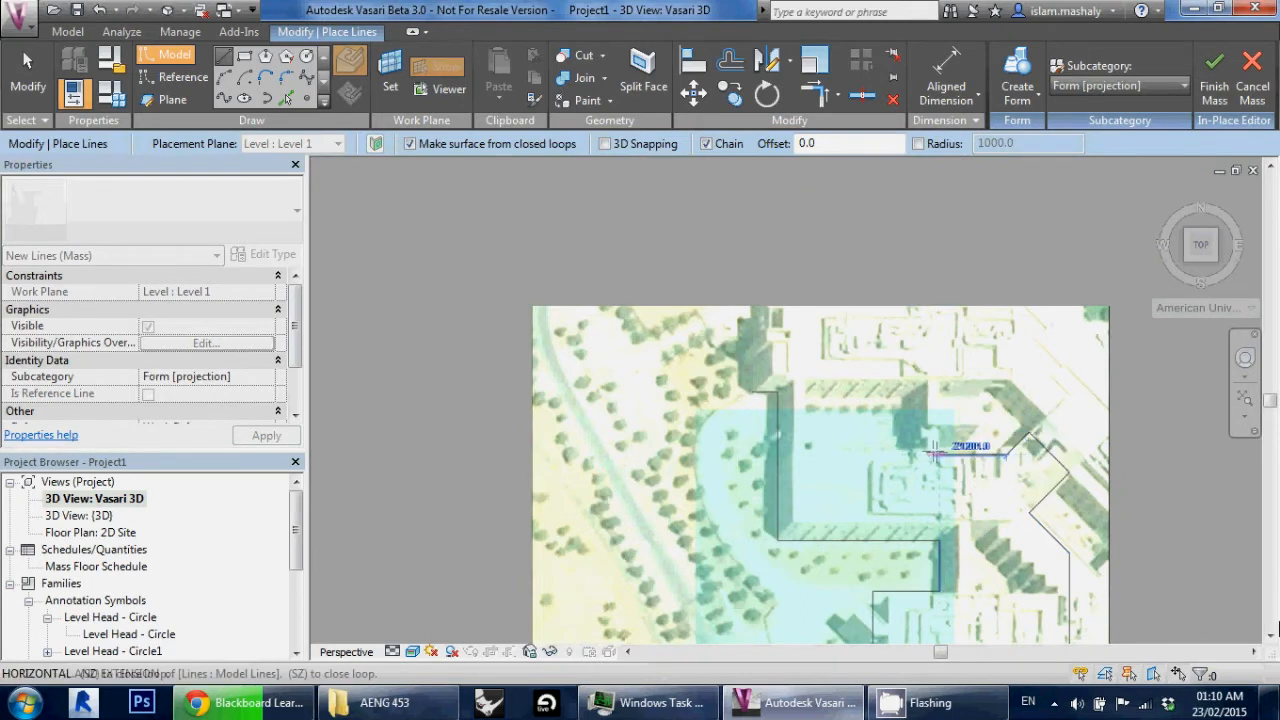
# Step: Trace the notched recess and the northern block, close the outline at its starting corner, and finish drawing lines
pyautogui.click(939, 452)
pyautogui.click(939, 424)
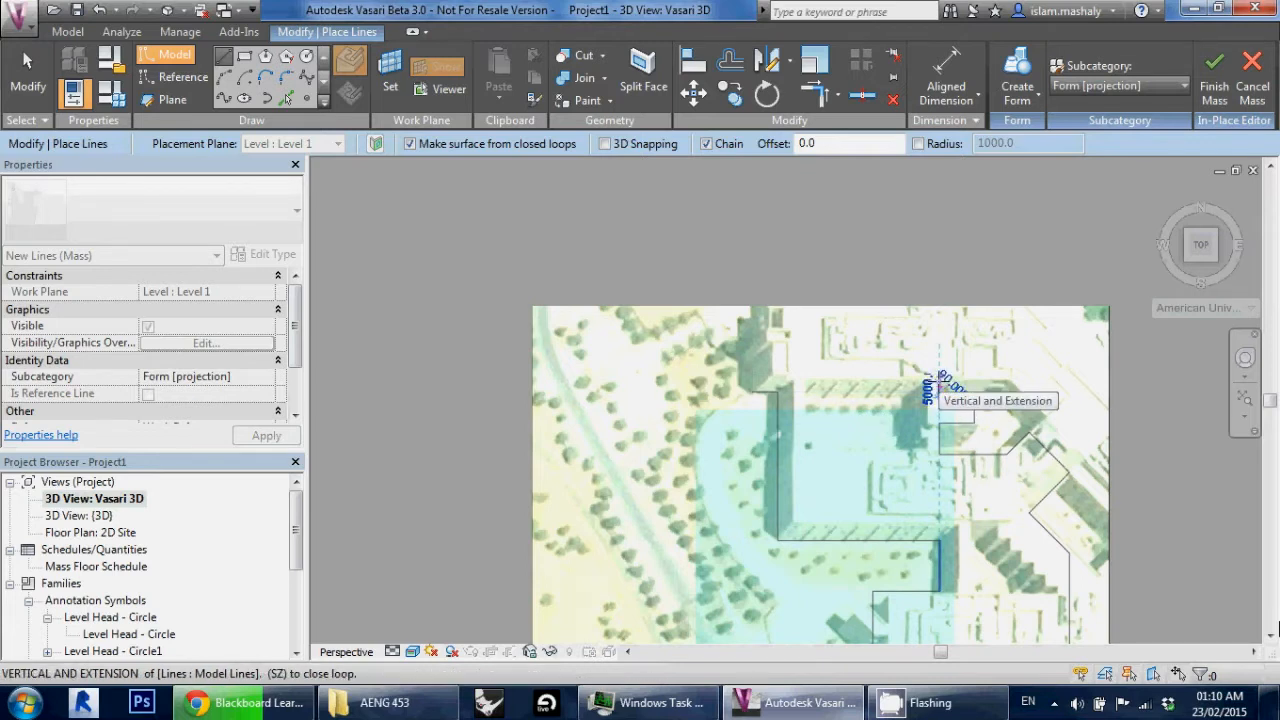
pyautogui.click(940, 385)
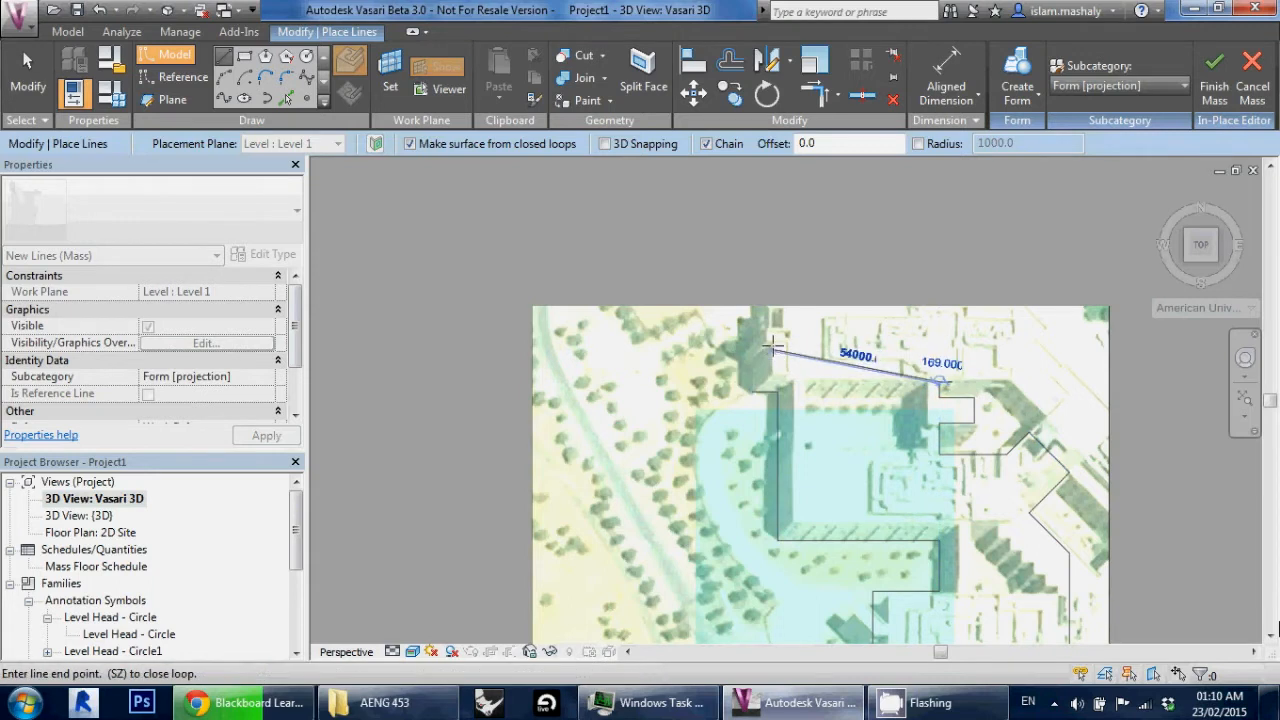
pyautogui.click(940, 316)
pyautogui.click(750, 316)
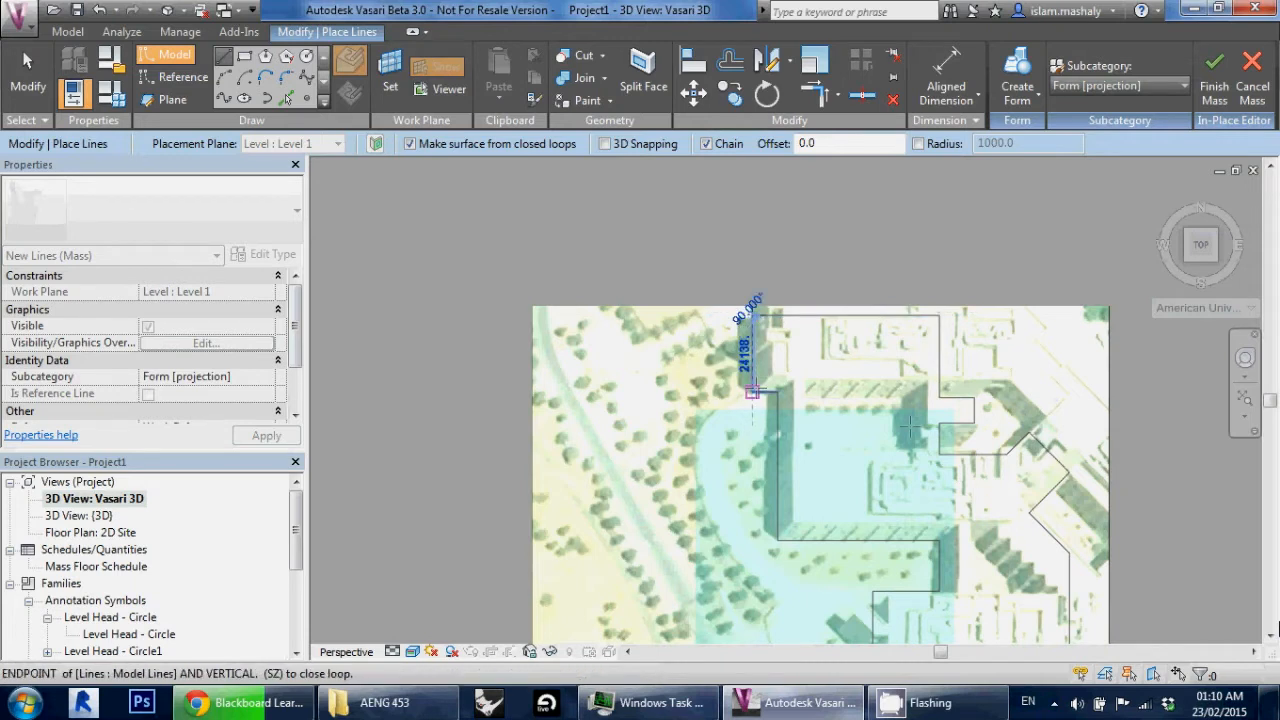
pyautogui.scroll(-3, 1040, 400)
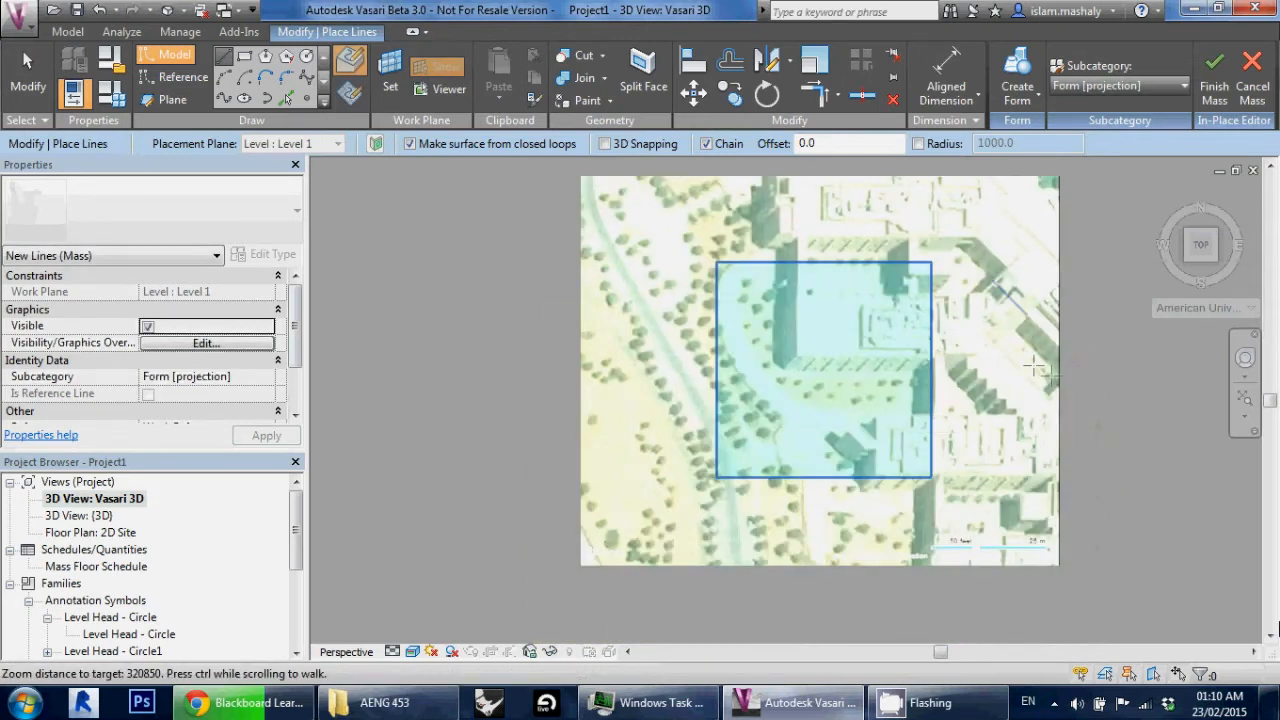
pyautogui.keyDown('shift'); pyautogui.moveTo(877, 438); pyautogui.dragTo(1000, 400, button='middle'); pyautogui.keyUp('shift')
pyautogui.press('Escape')
pyautogui.press('Escape')
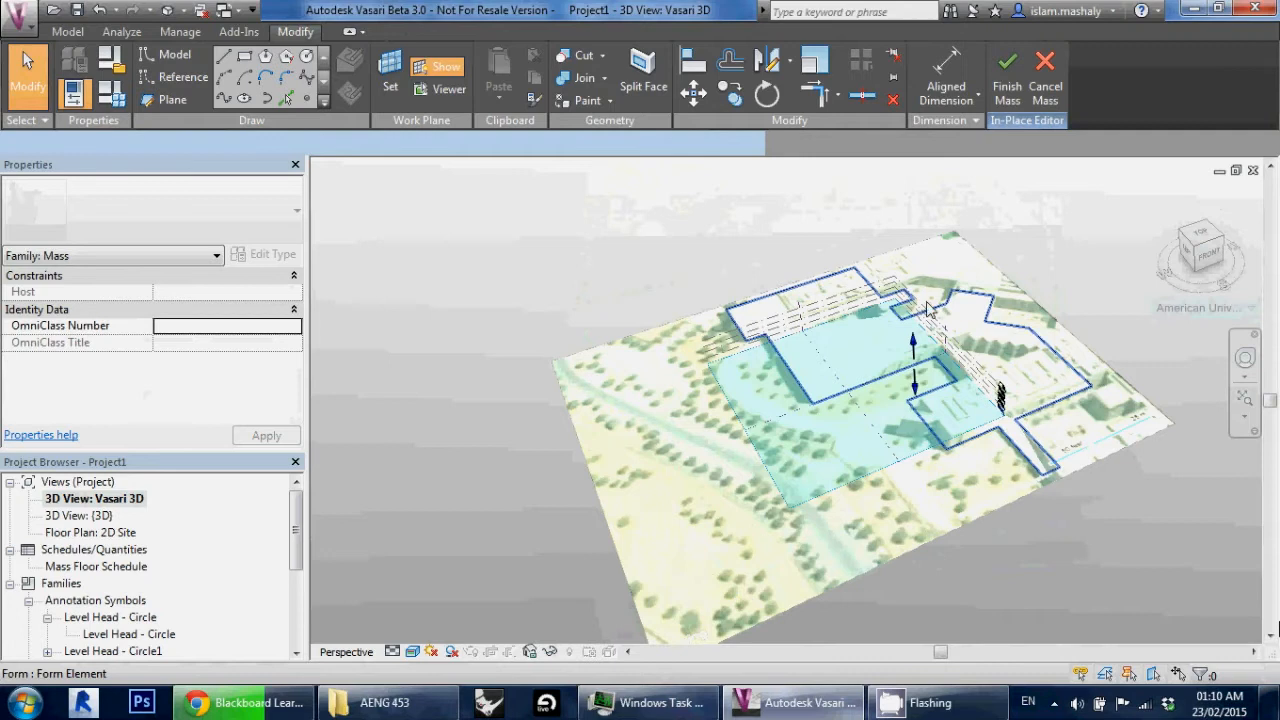
# Step: Create a solid form from the closed building outline
pyautogui.click(960, 428)
pyautogui.scroll(3, 977, 432)
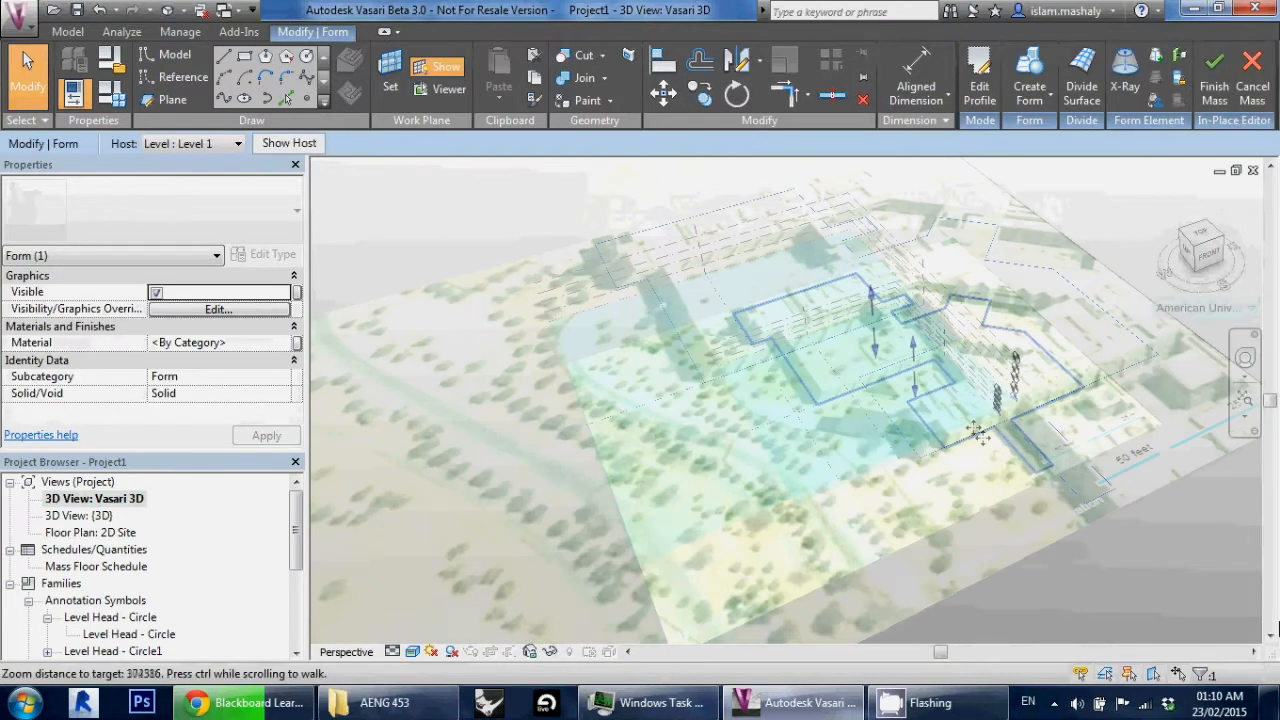
pyautogui.scroll(-4, 977, 432)
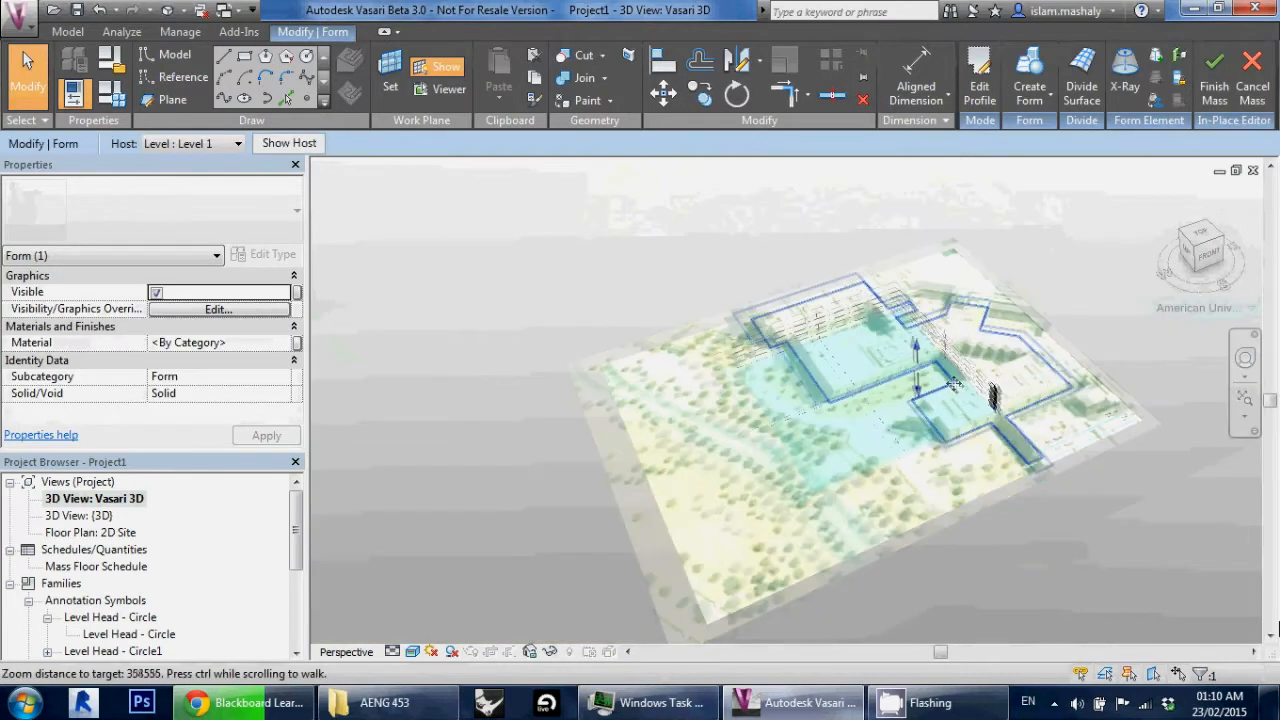
pyautogui.click(1015, 98)
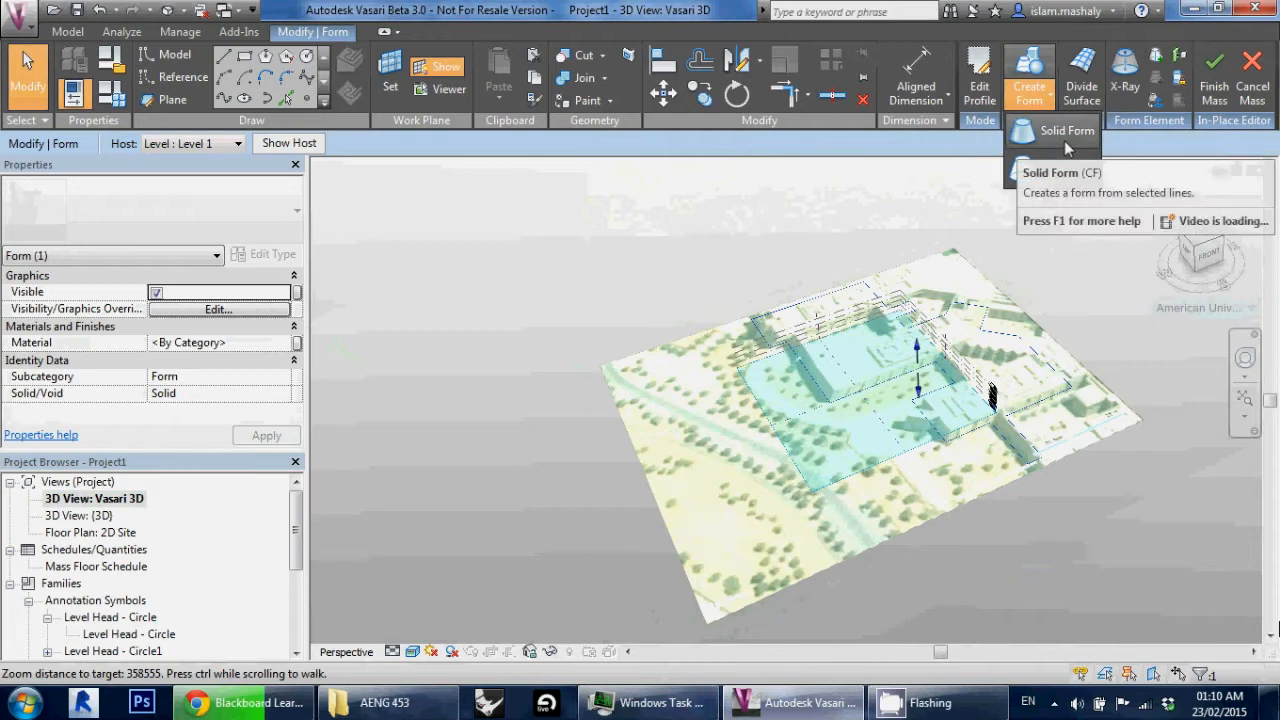
pyautogui.click(1064, 140)
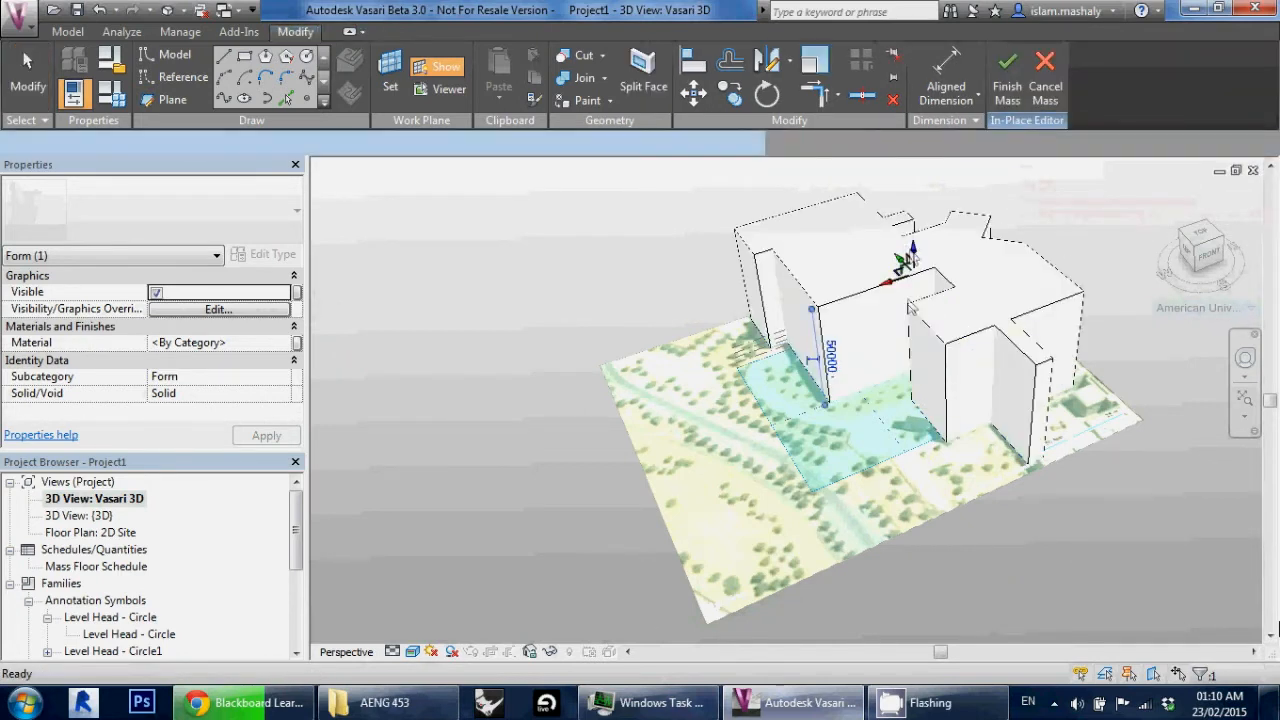
# Step: Set the campus building form's height to 14000 mm and finish the mass
pyautogui.keyDown('shift'); pyautogui.moveTo(873, 464); pyautogui.dragTo(890, 340, button='middle'); pyautogui.keyUp('shift')
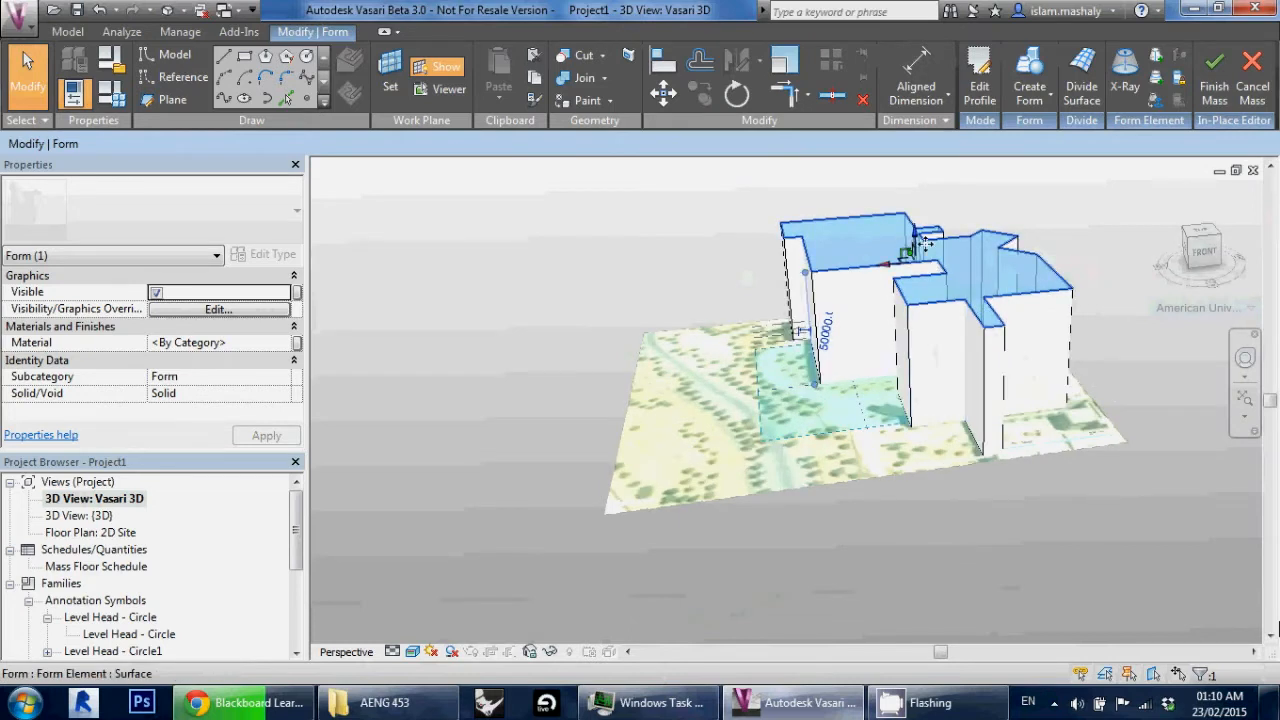
pyautogui.keyDown('shift'); pyautogui.moveTo(913, 245); pyautogui.dragTo(799, 561, button='middle'); pyautogui.keyUp('shift')
pyautogui.keyDown('shift'); pyautogui.moveTo(916, 402); pyautogui.dragTo(938, 397, button='middle'); pyautogui.keyUp('shift')
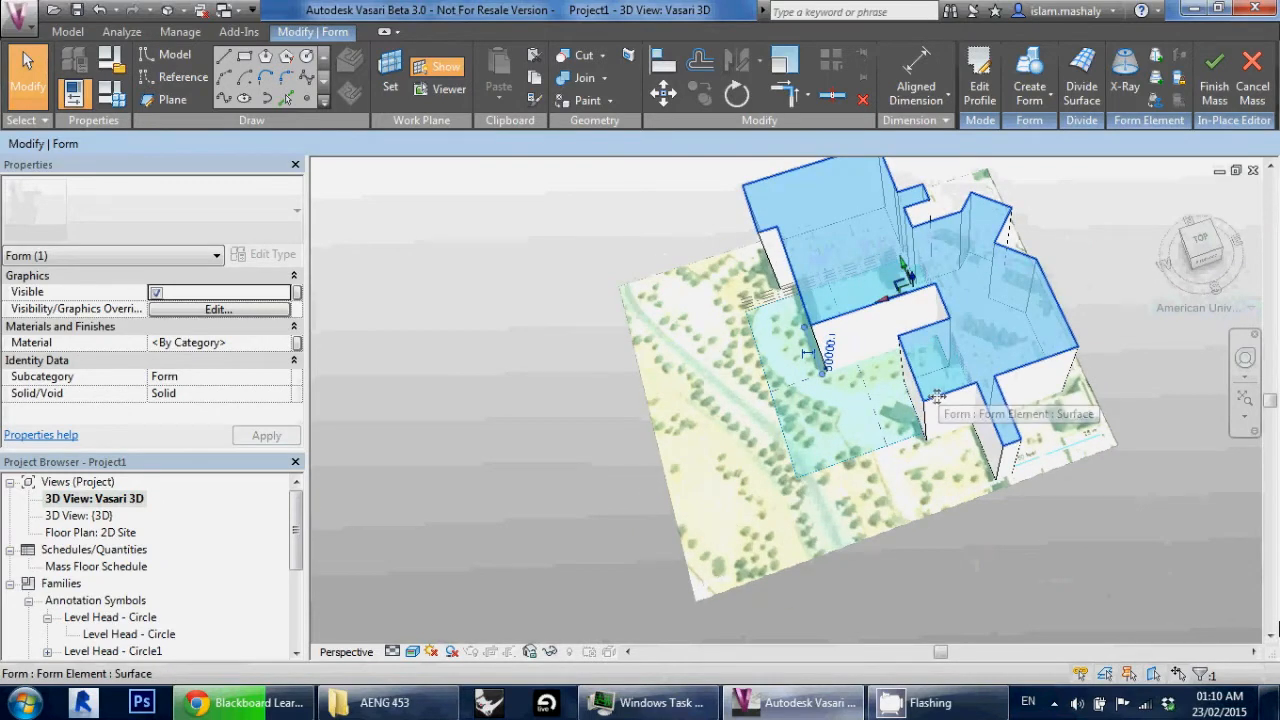
pyautogui.keyDown('shift'); pyautogui.moveTo(918, 300); pyautogui.dragTo(915, 362, button='middle'); pyautogui.keyUp('shift')
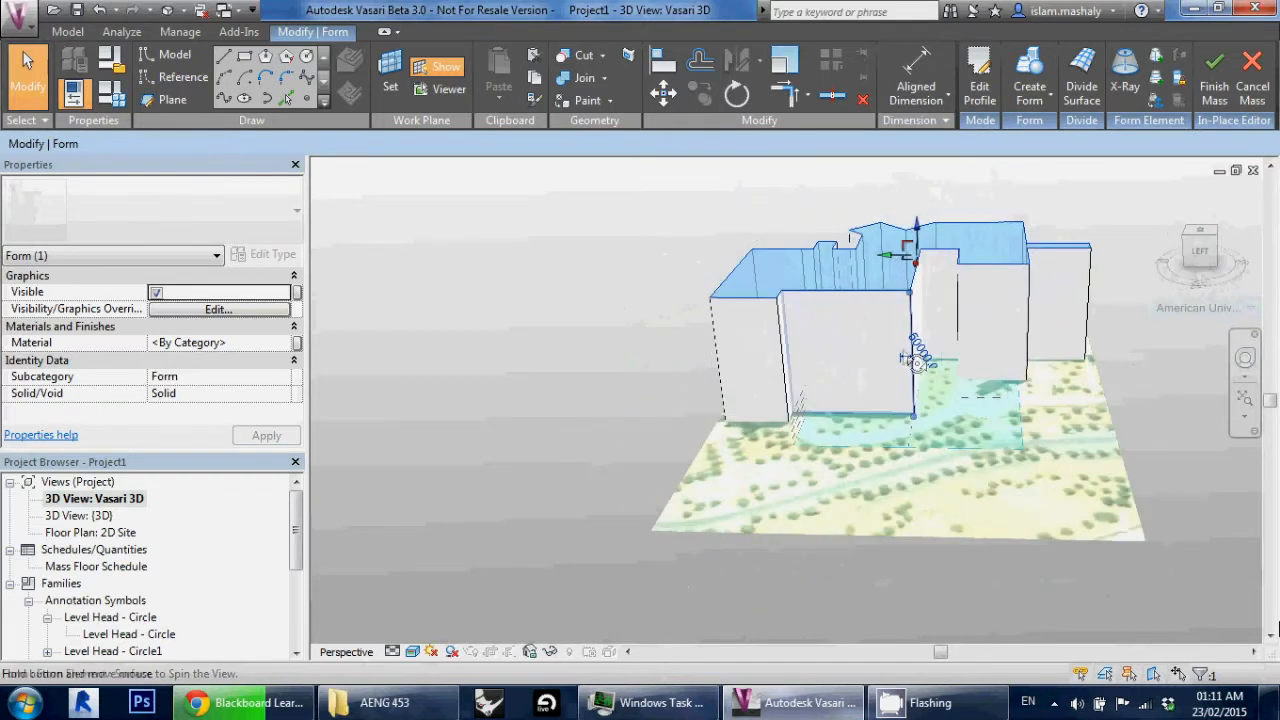
pyautogui.click(918, 345)
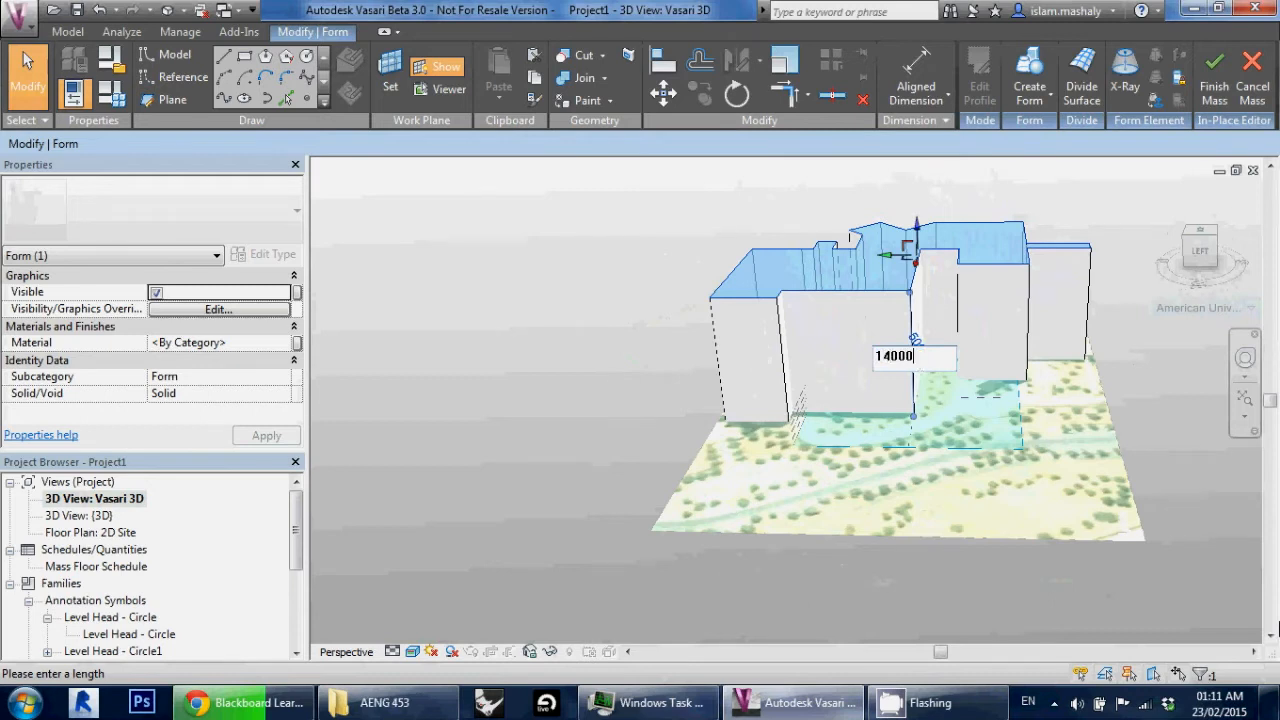
pyautogui.press('Return')
pyautogui.keyDown('shift'); pyautogui.moveTo(915, 362); pyautogui.dragTo(890, 524, button='middle'); pyautogui.keyUp('shift')
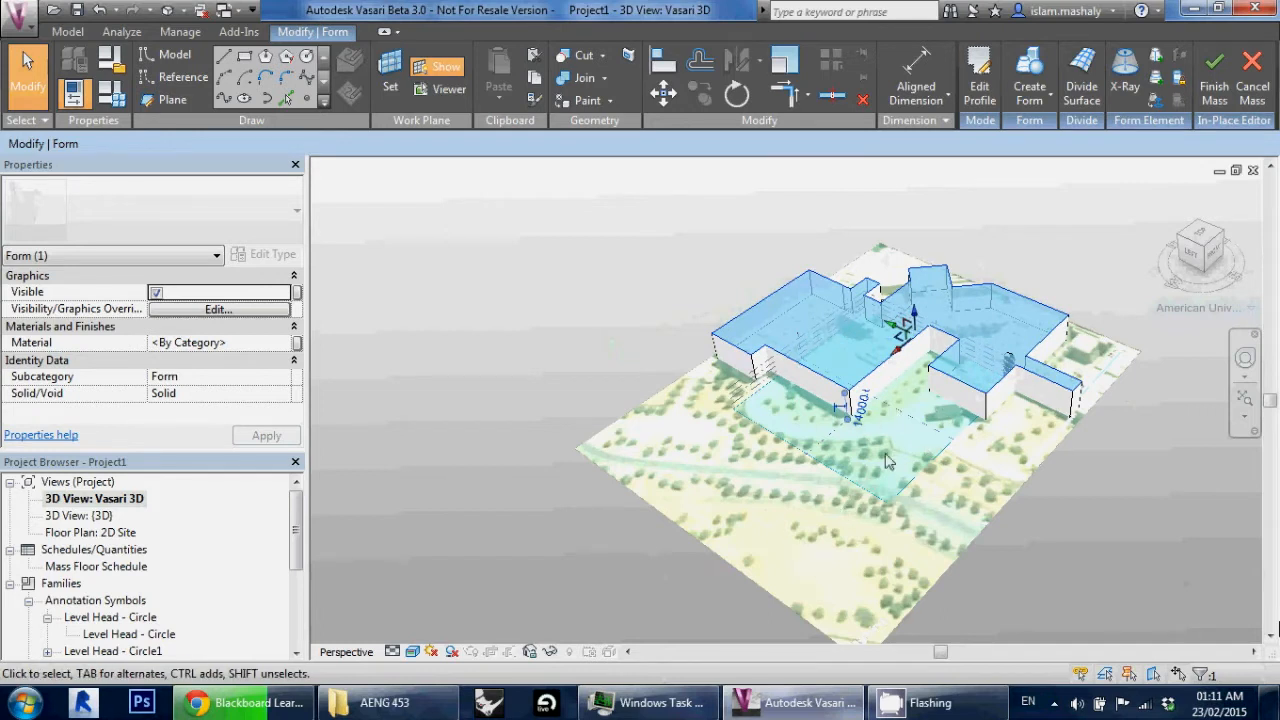
pyautogui.keyDown('shift'); pyautogui.moveTo(932, 458); pyautogui.dragTo(862, 378, button='middle'); pyautogui.keyUp('shift')
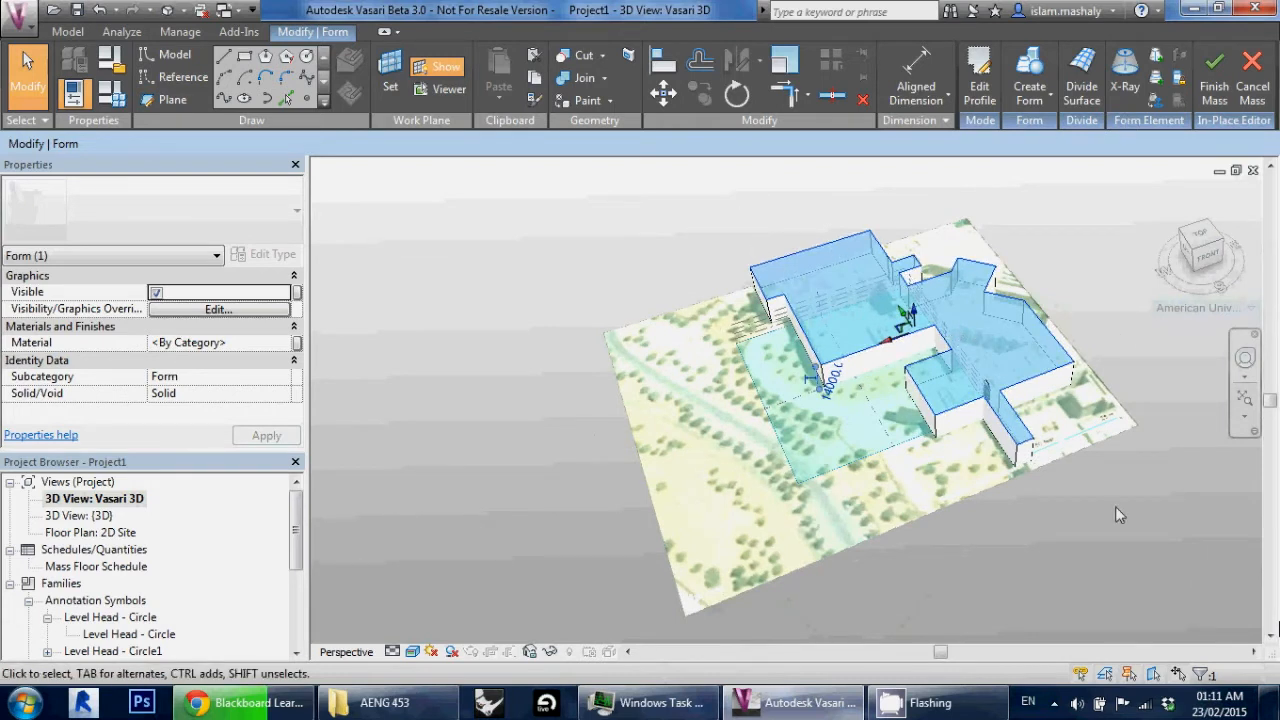
pyautogui.click(1213, 82)
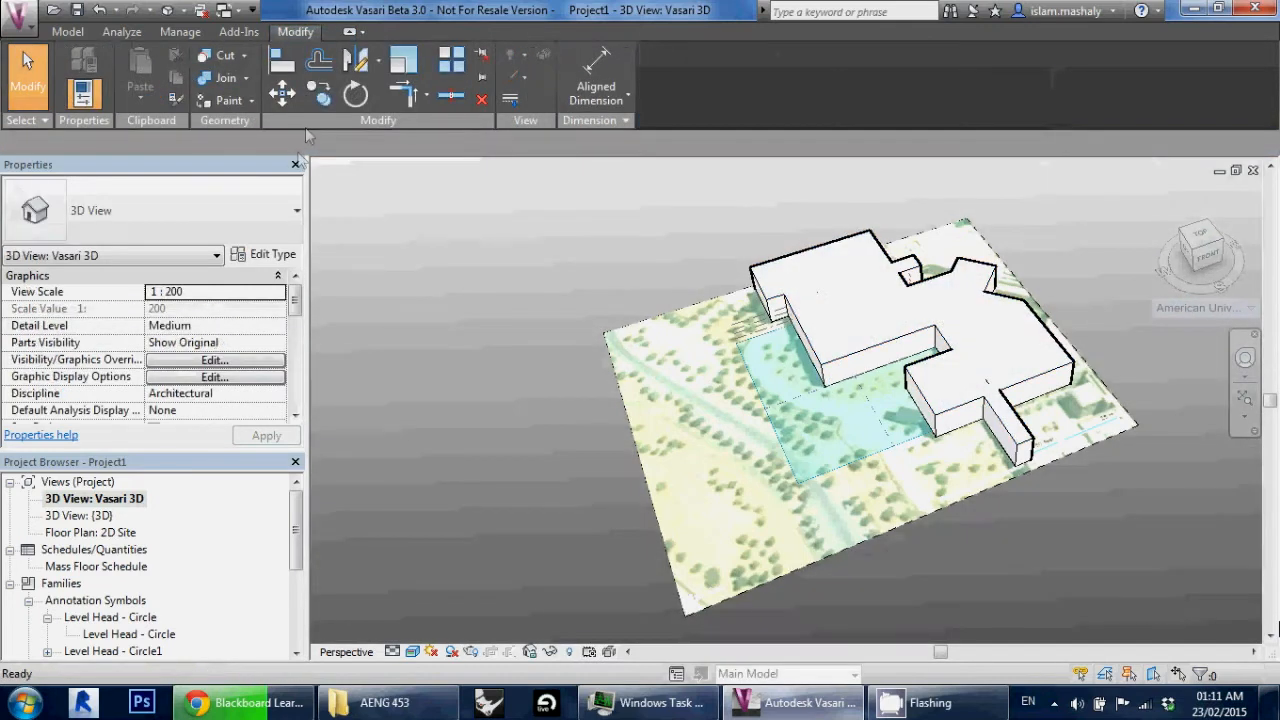
# Step: Start a new in-place mass and draw a rectangle about 35 by 44 m in the open area southwest of the building
pyautogui.scroll(2, 360, 215)
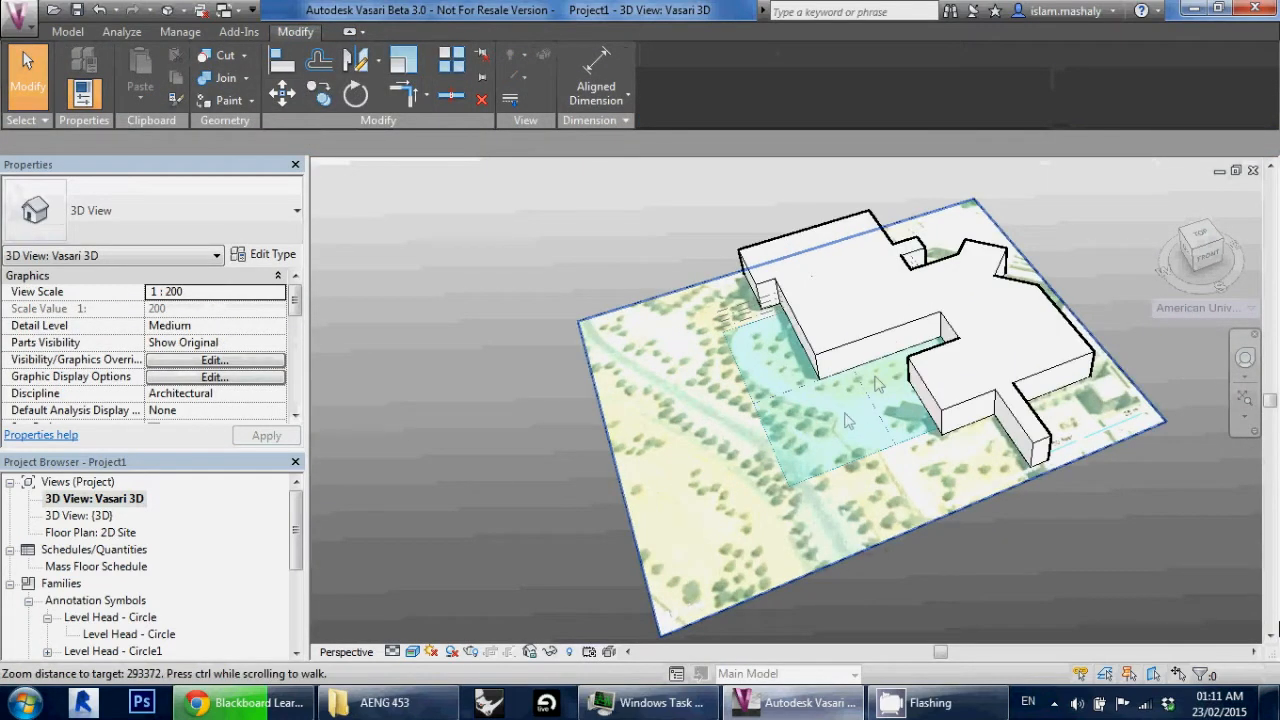
pyautogui.click(68, 32)
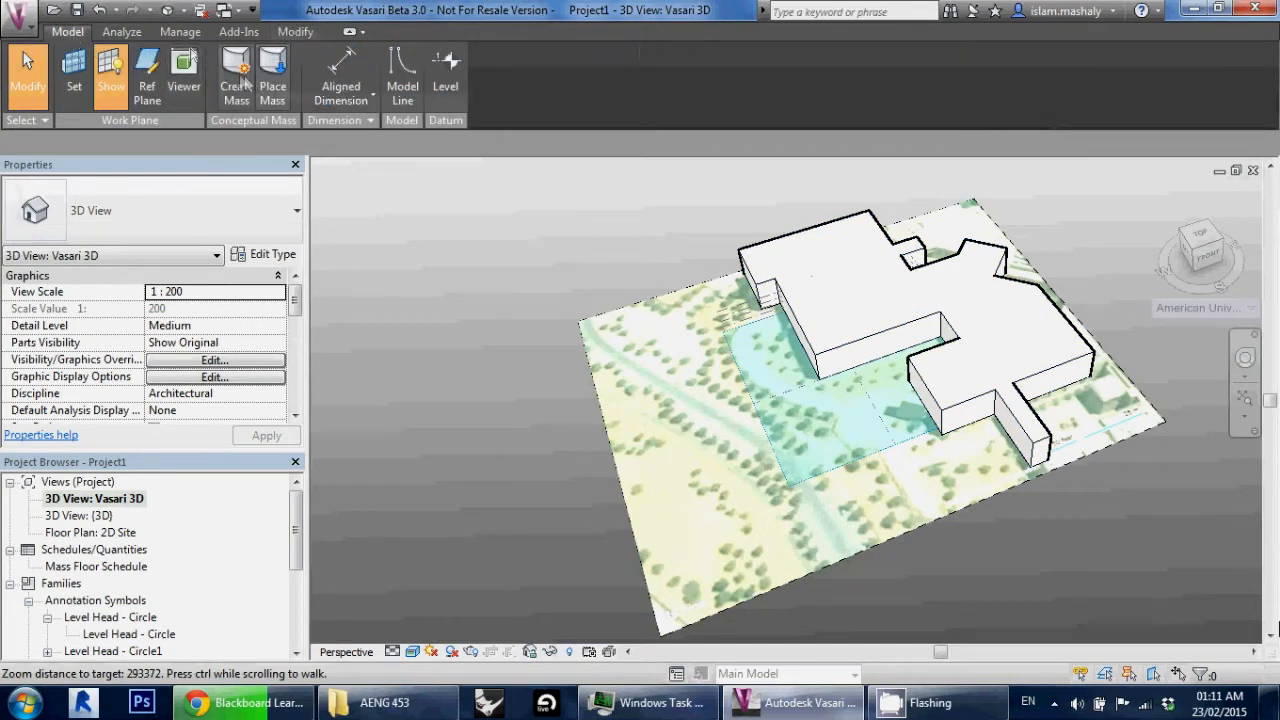
pyautogui.click(237, 78)
pyautogui.keyDown('shift'); pyautogui.moveTo(955, 278); pyautogui.dragTo(984, 315, button='middle'); pyautogui.keyUp('shift')
pyautogui.click(1200, 242)
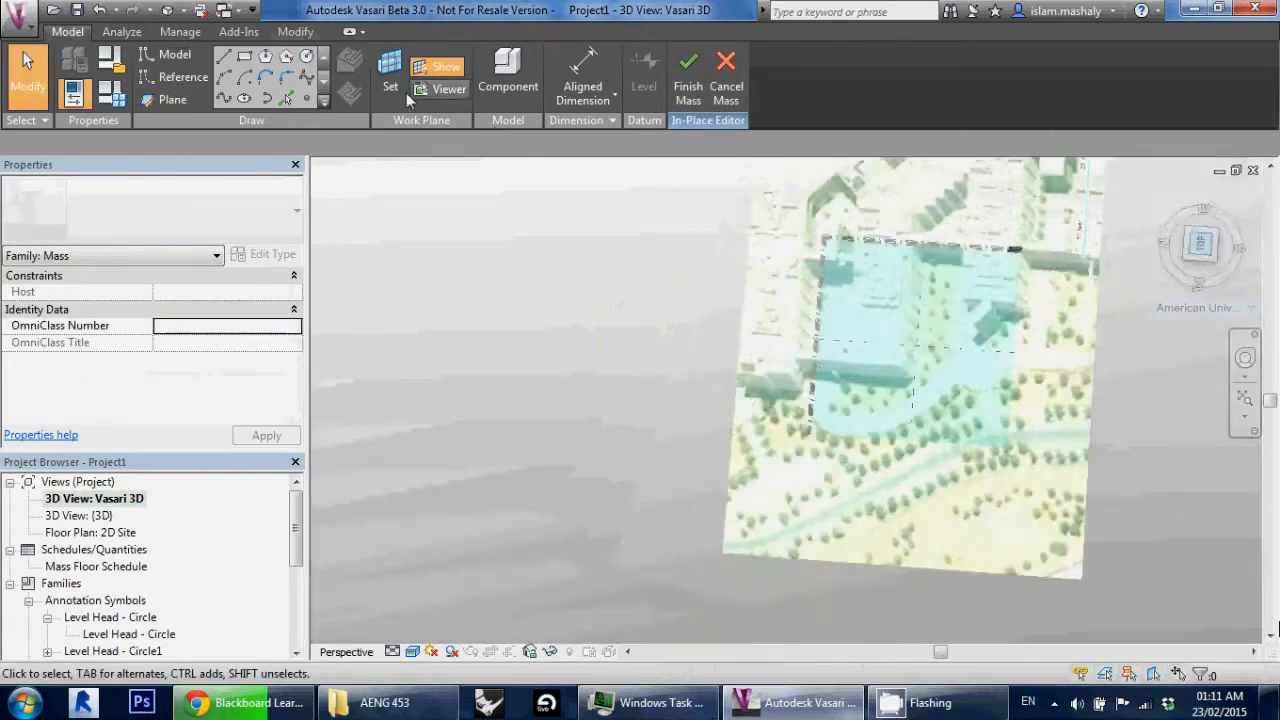
pyautogui.click(238, 56)
pyautogui.click(833, 235)
pyautogui.click(1024, 425)
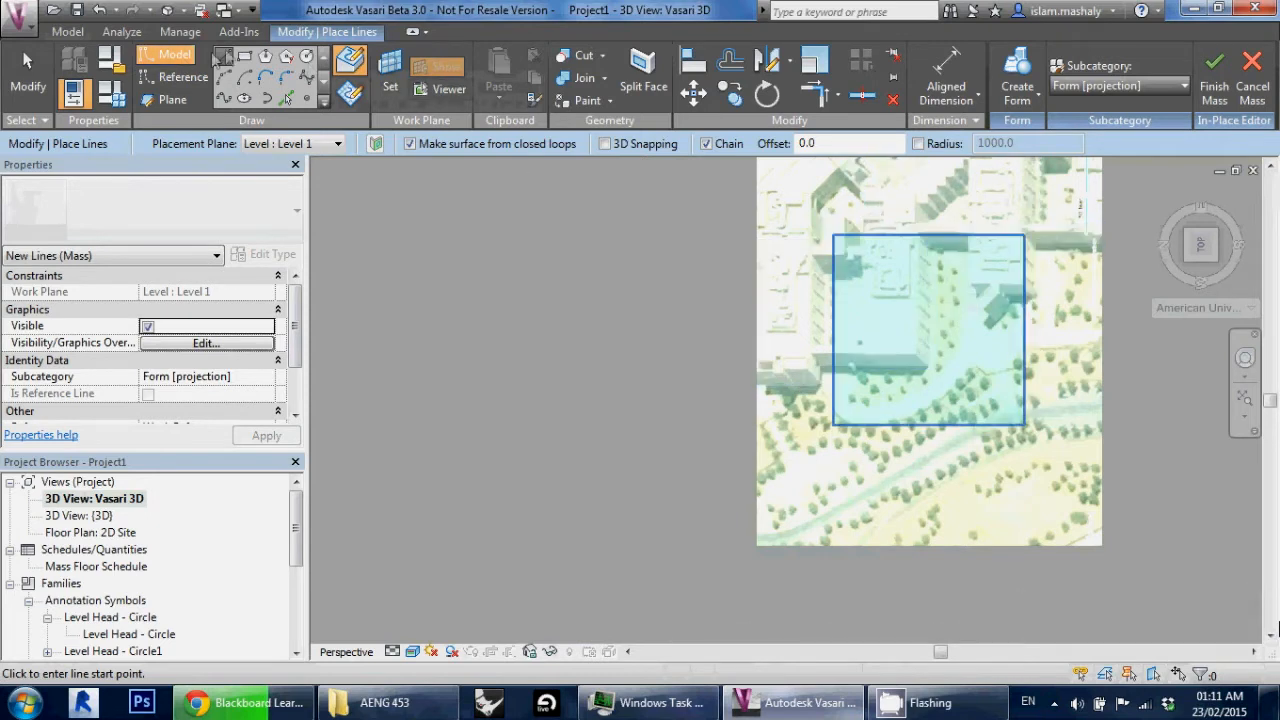
pyautogui.click(244, 56)
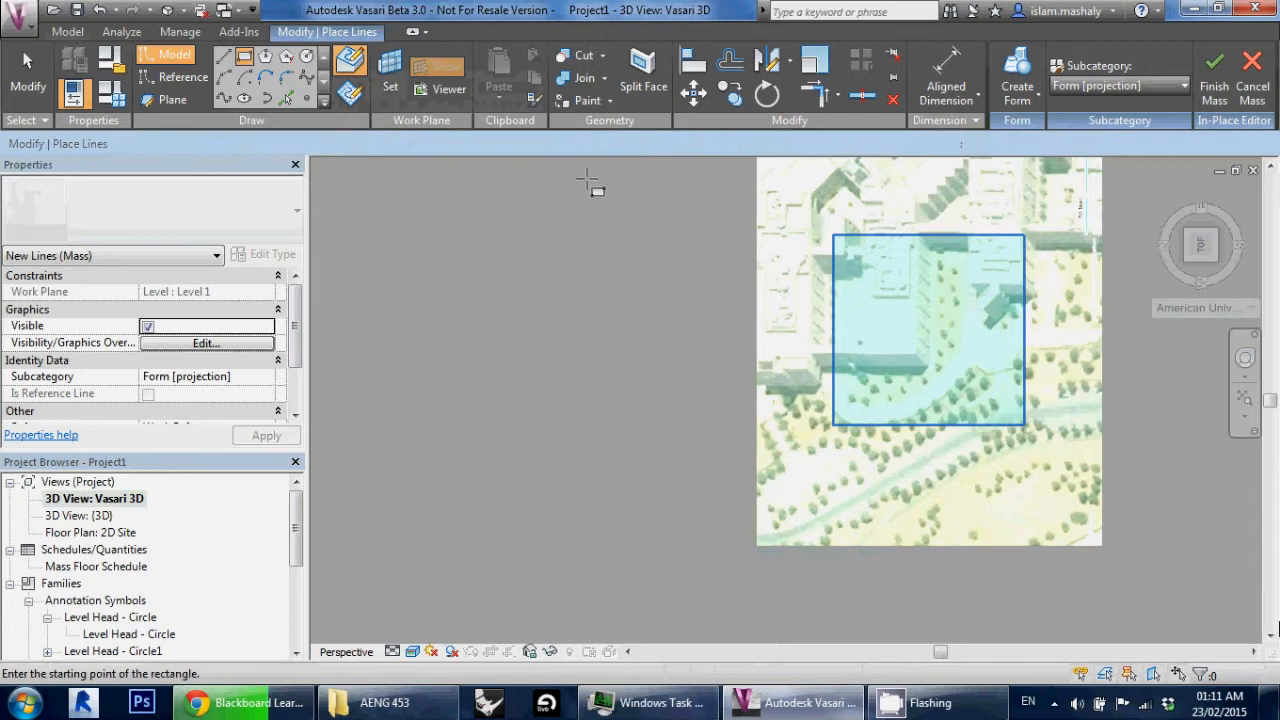
pyautogui.click(946, 311)
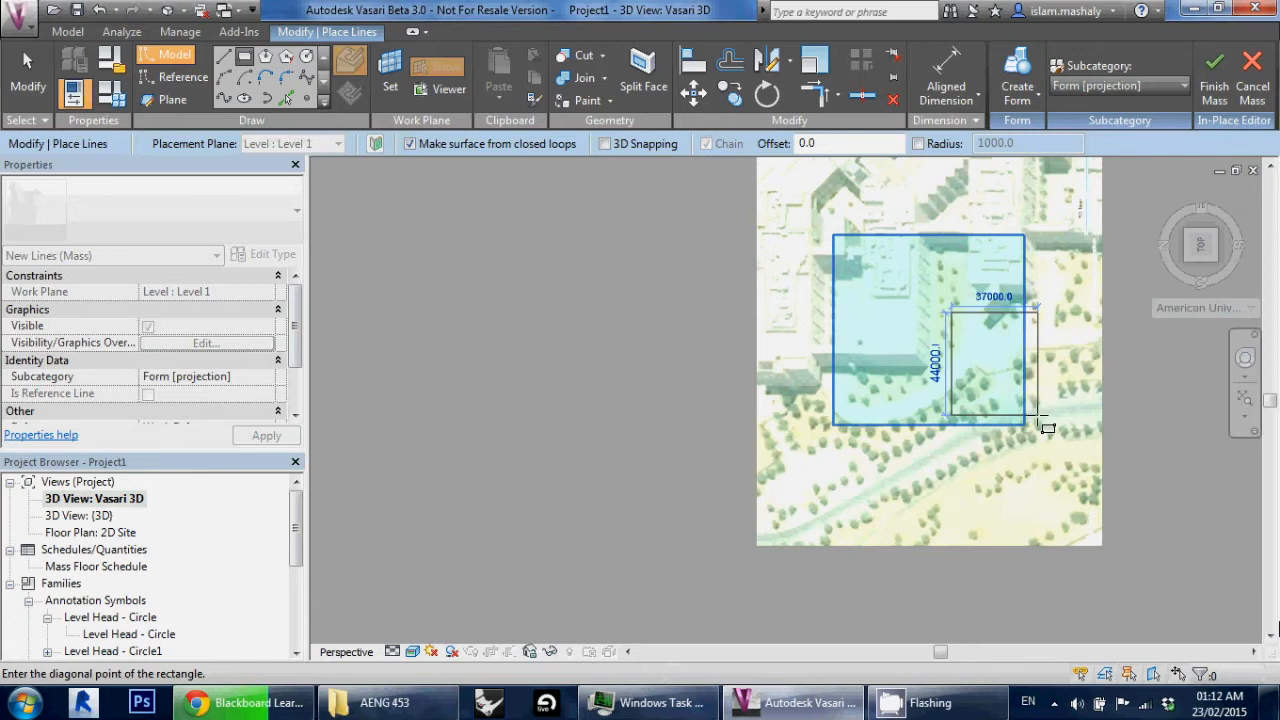
pyautogui.press('Escape')
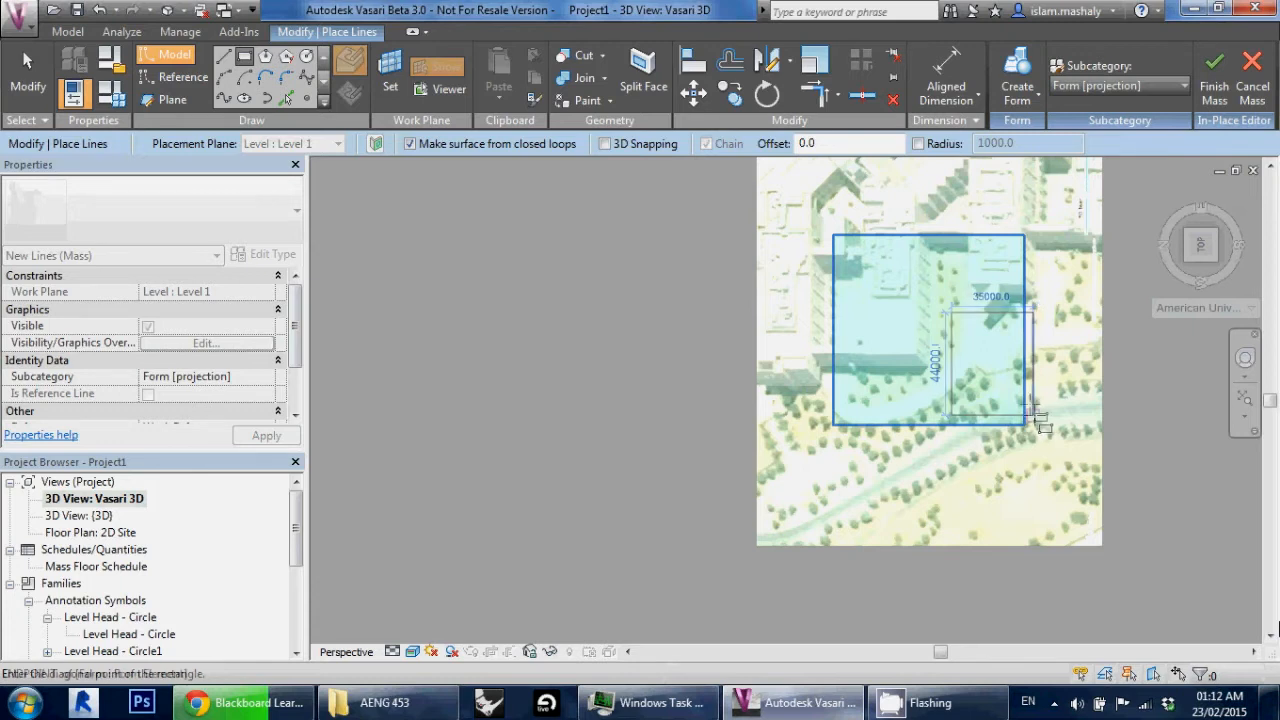
pyautogui.press('Escape')
# Step: Create a solid form from the new rectangle
pyautogui.keyDown('shift'); pyautogui.moveTo(1020, 443); pyautogui.dragTo(965, 423, button='middle'); pyautogui.keyUp('shift')
pyautogui.click(965, 423)
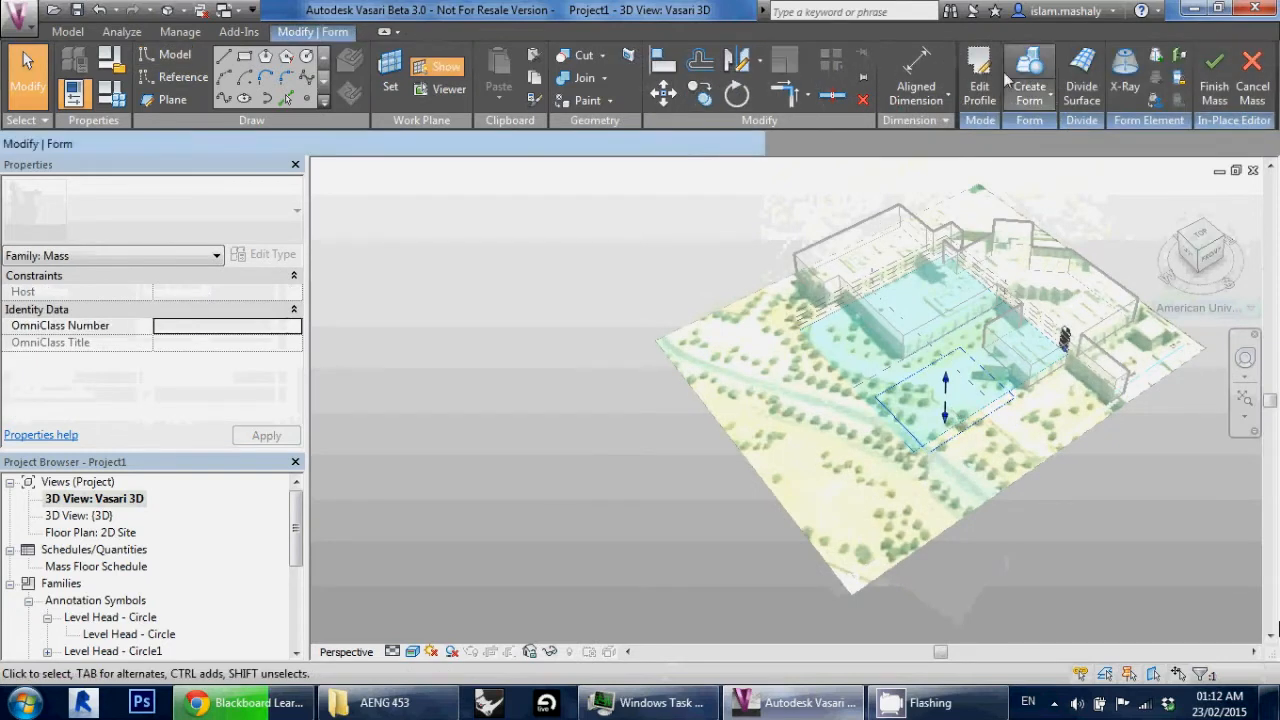
pyautogui.click(1030, 96)
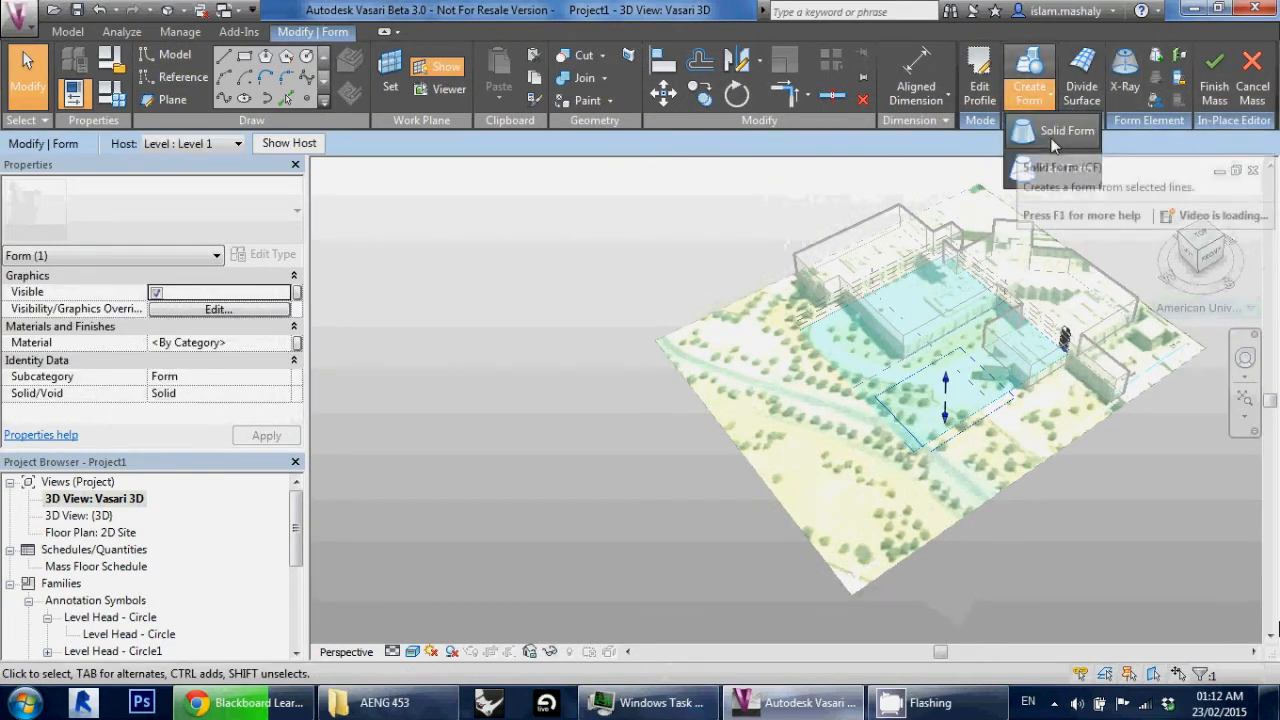
pyautogui.click(1046, 146)
pyautogui.scroll(3, 921, 468)
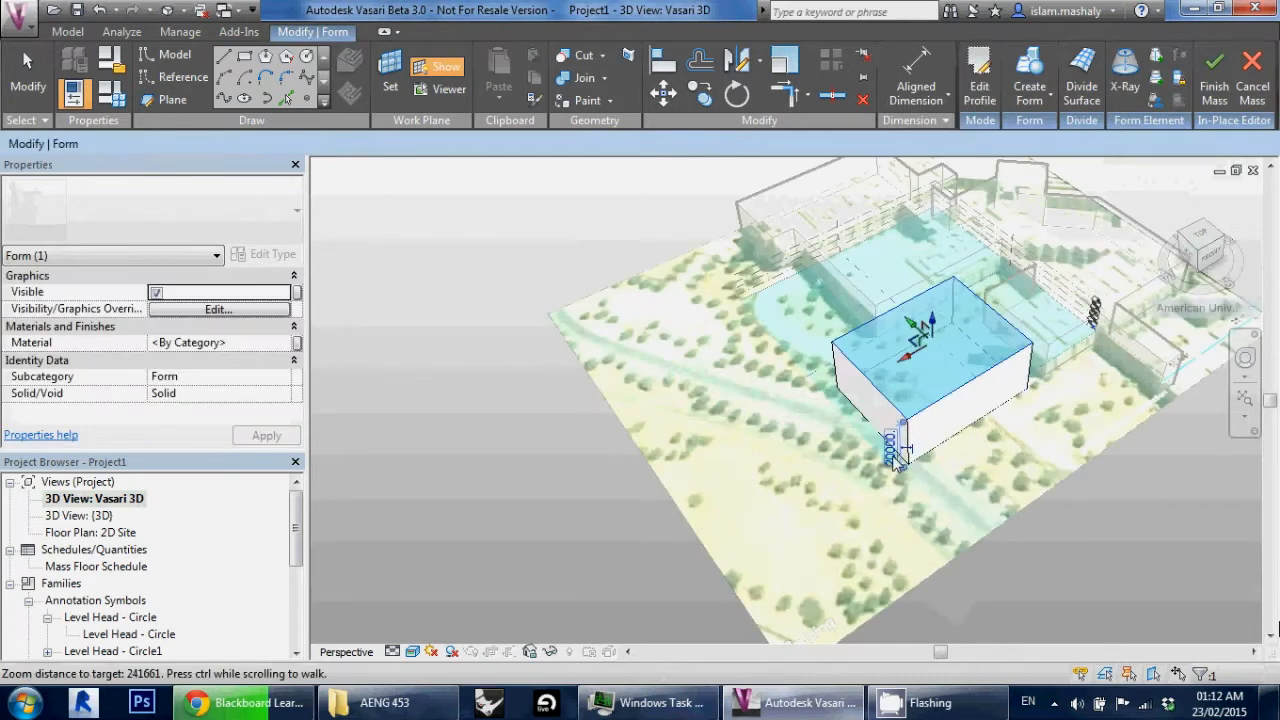
# Step: Set the rectangular block's height to 9000 mm and finish the mass
pyautogui.keyDown('shift'); pyautogui.moveTo(921, 468); pyautogui.dragTo(955, 360, button='middle'); pyautogui.keyUp('shift')
pyautogui.click(868, 405)
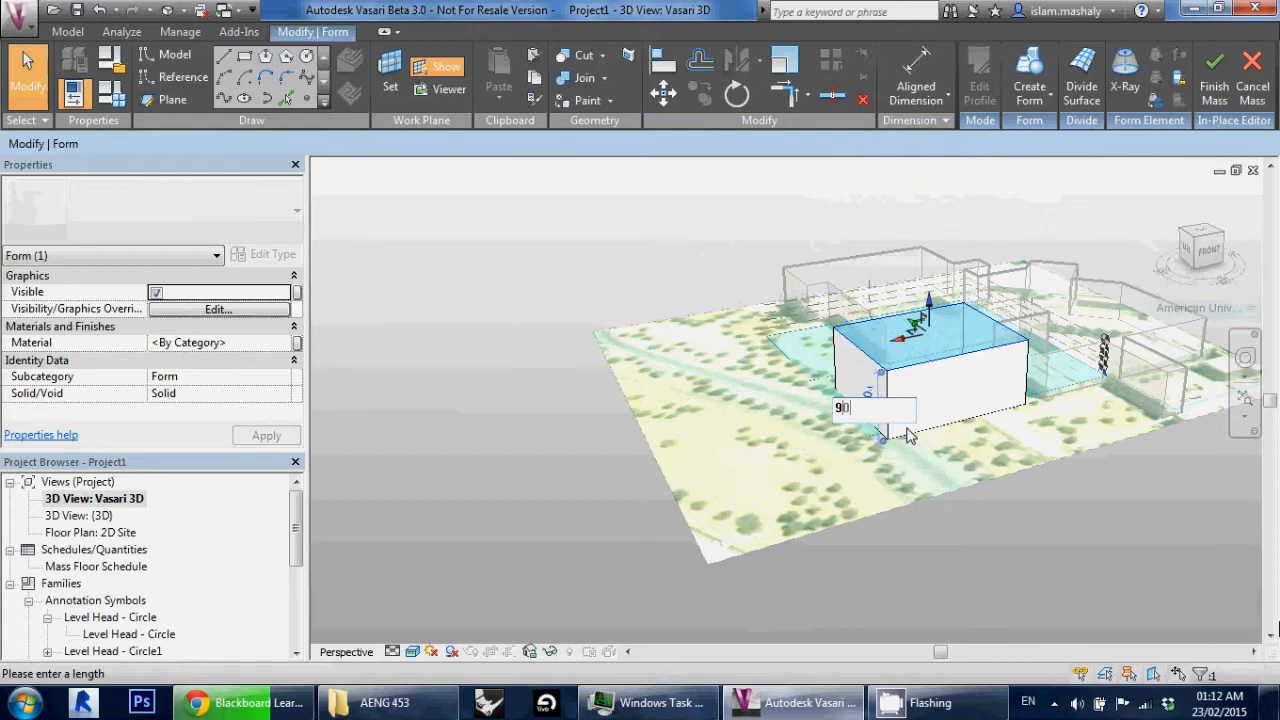
pyautogui.press('Return')
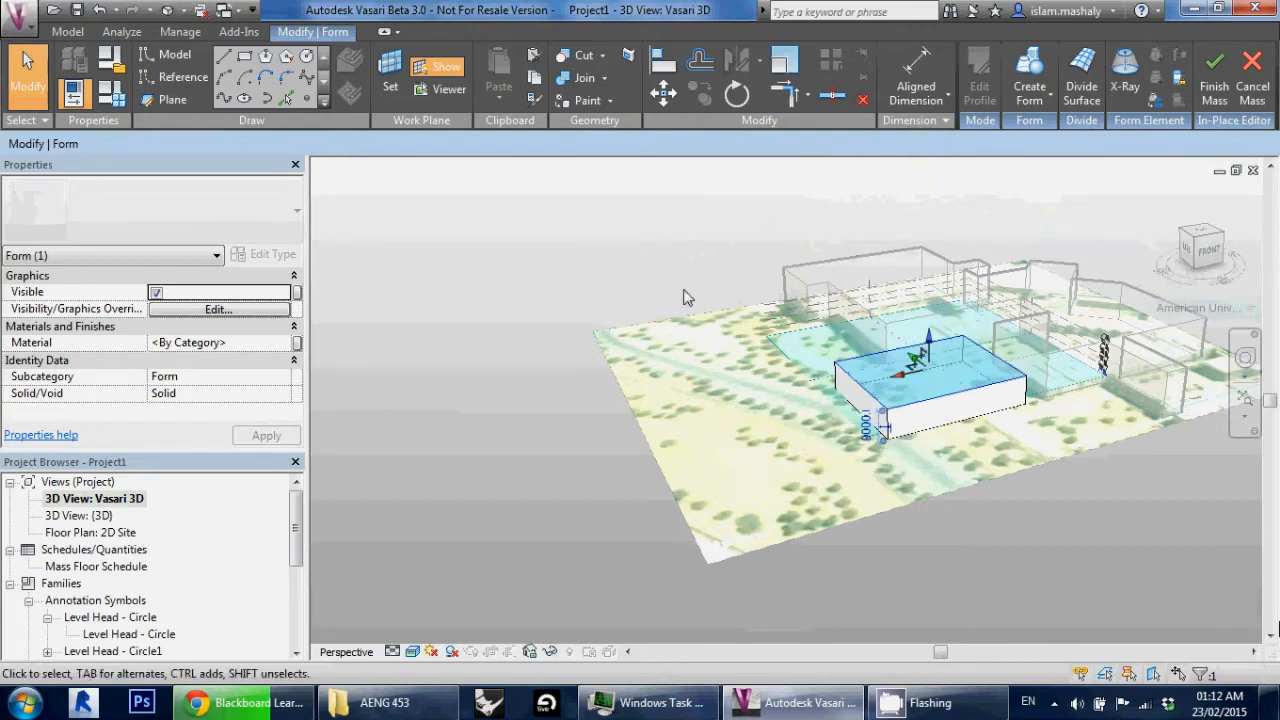
pyautogui.click(605, 292)
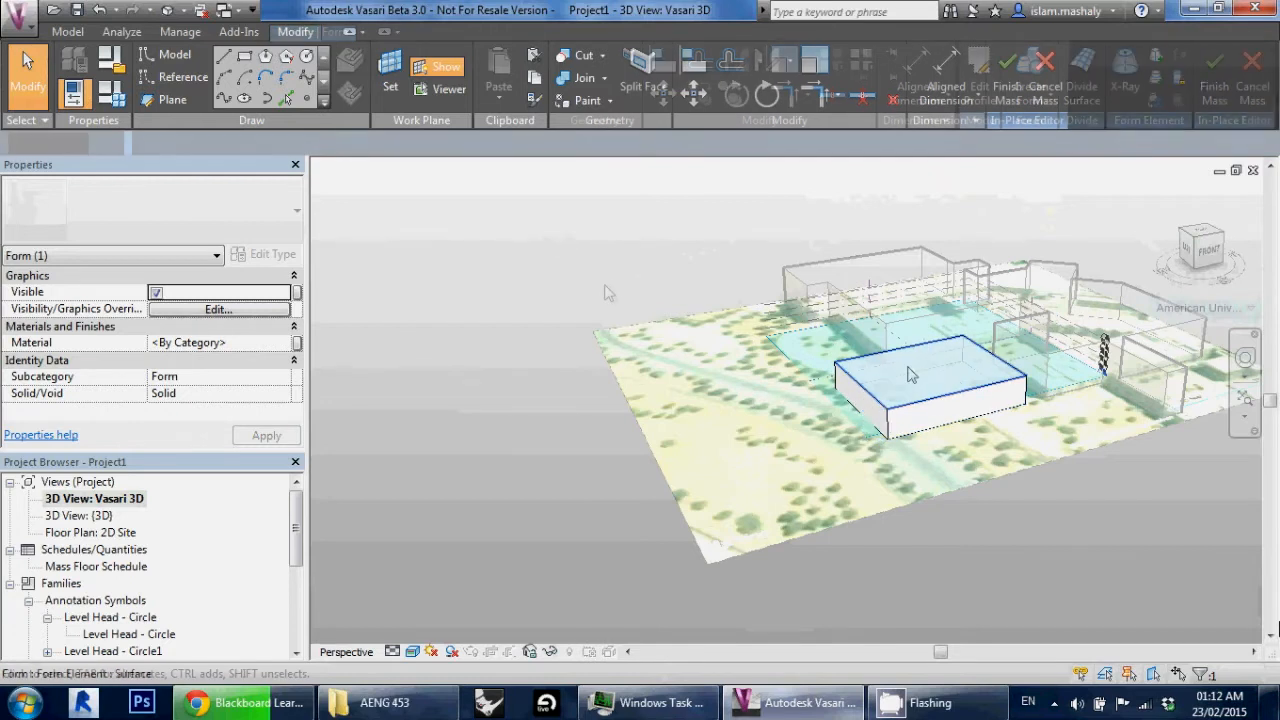
pyautogui.click(1010, 90)
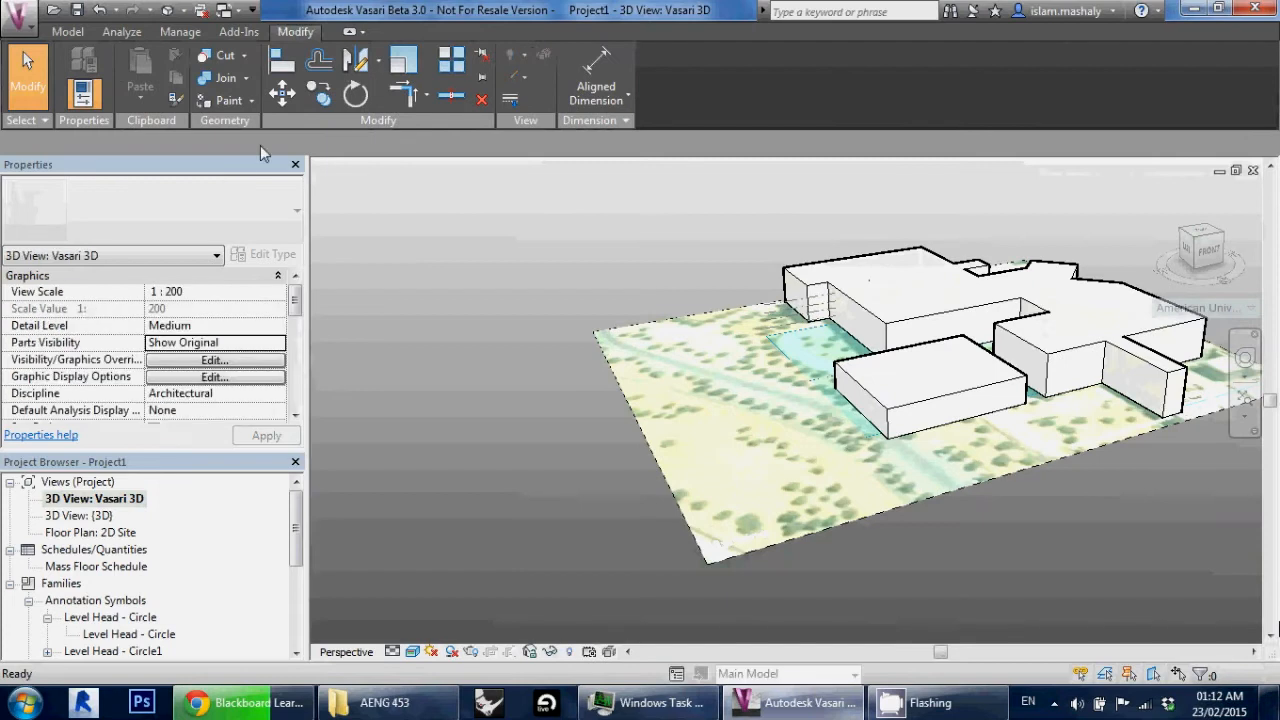
# Step: Examine the campus mass, the smaller block and the site image from several angles, selecting each in turn
pyautogui.keyDown('shift'); pyautogui.moveTo(907, 523); pyautogui.dragTo(720, 525, button='middle'); pyautogui.keyUp('shift')
pyautogui.click(954, 311)
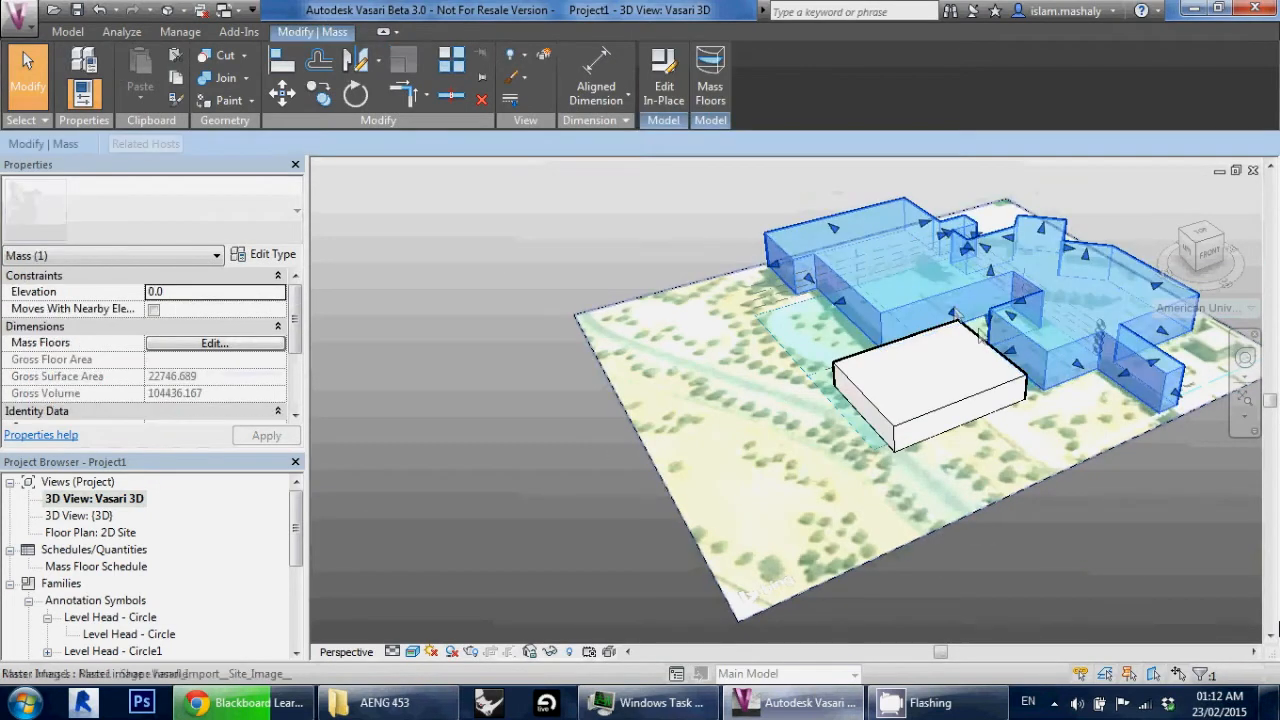
pyautogui.keyDown('shift'); pyautogui.moveTo(1042, 403); pyautogui.dragTo(704, 501, button='middle'); pyautogui.keyUp('shift')
pyautogui.click(865, 360)
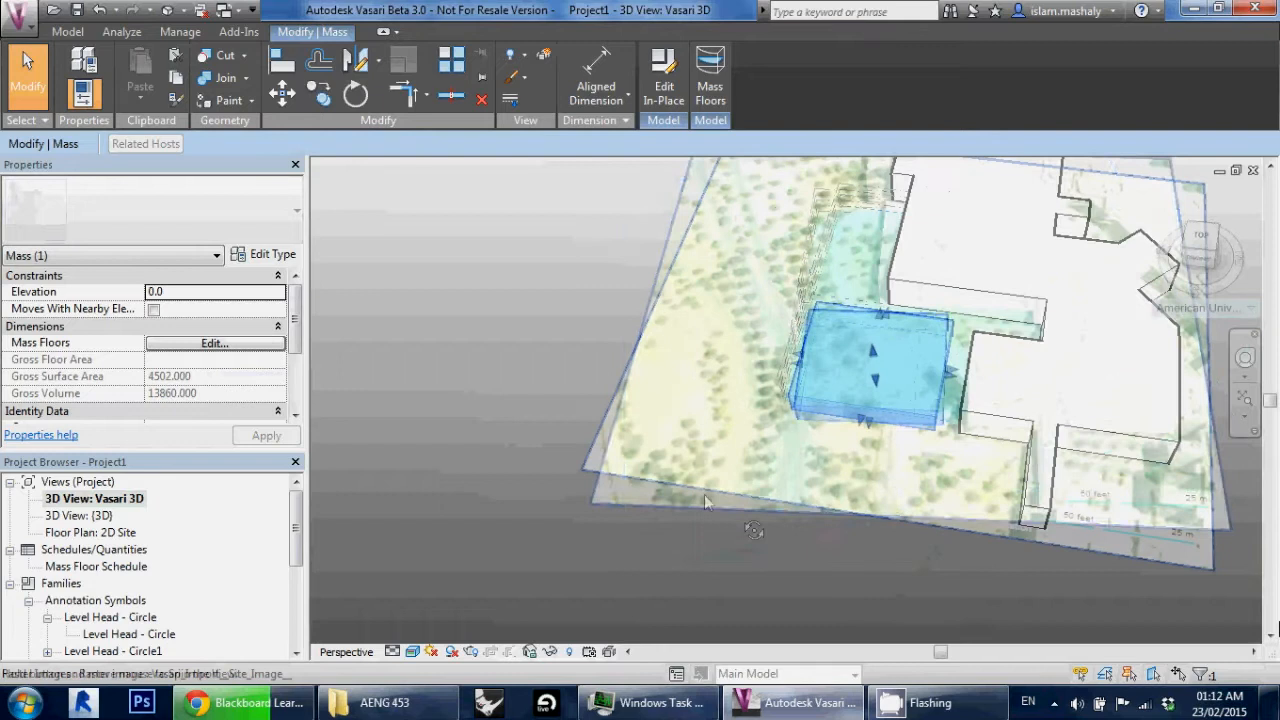
pyautogui.keyDown('shift'); pyautogui.moveTo(706, 448); pyautogui.dragTo(942, 333, button='middle'); pyautogui.keyUp('shift')
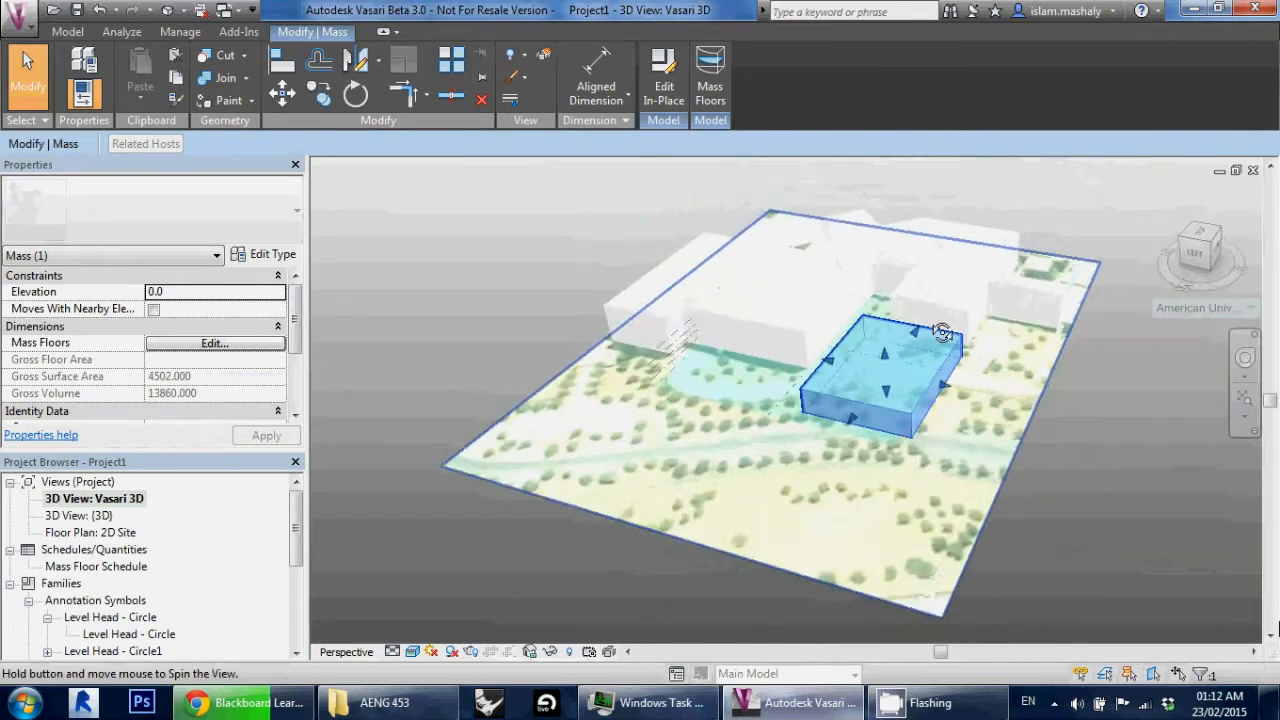
pyautogui.scroll(-5, 914, 376)
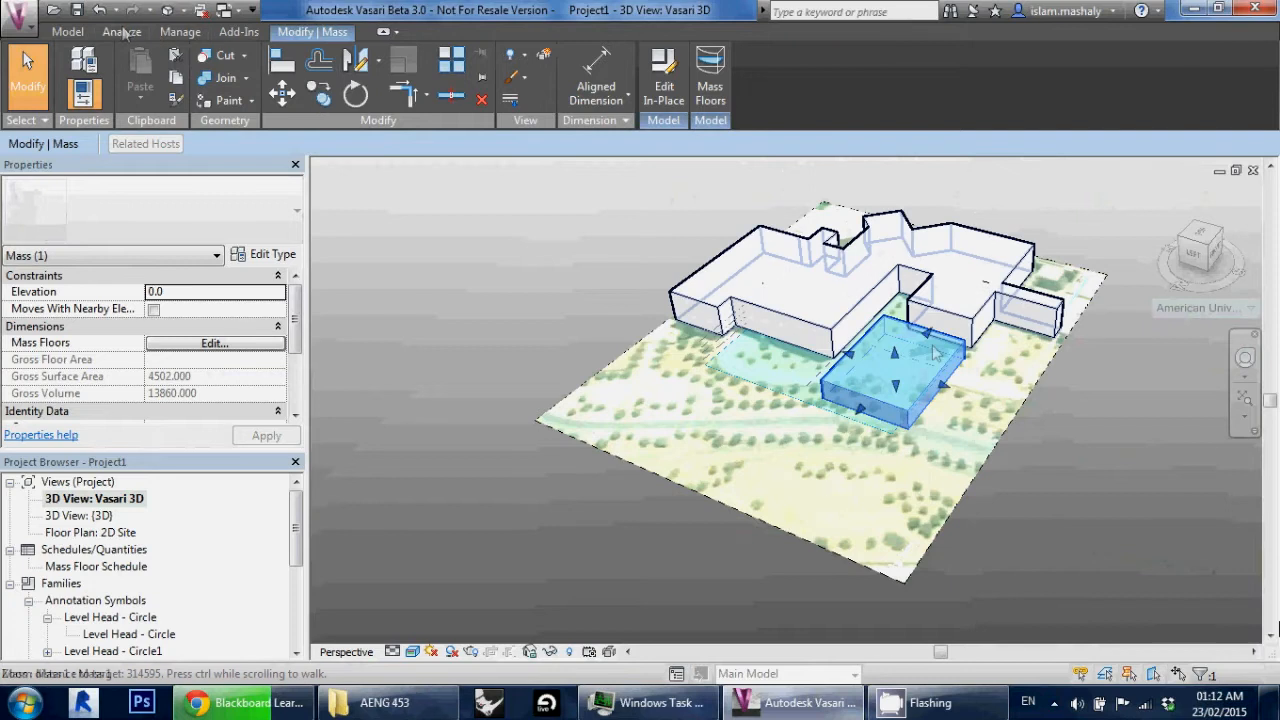
pyautogui.click(953, 445)
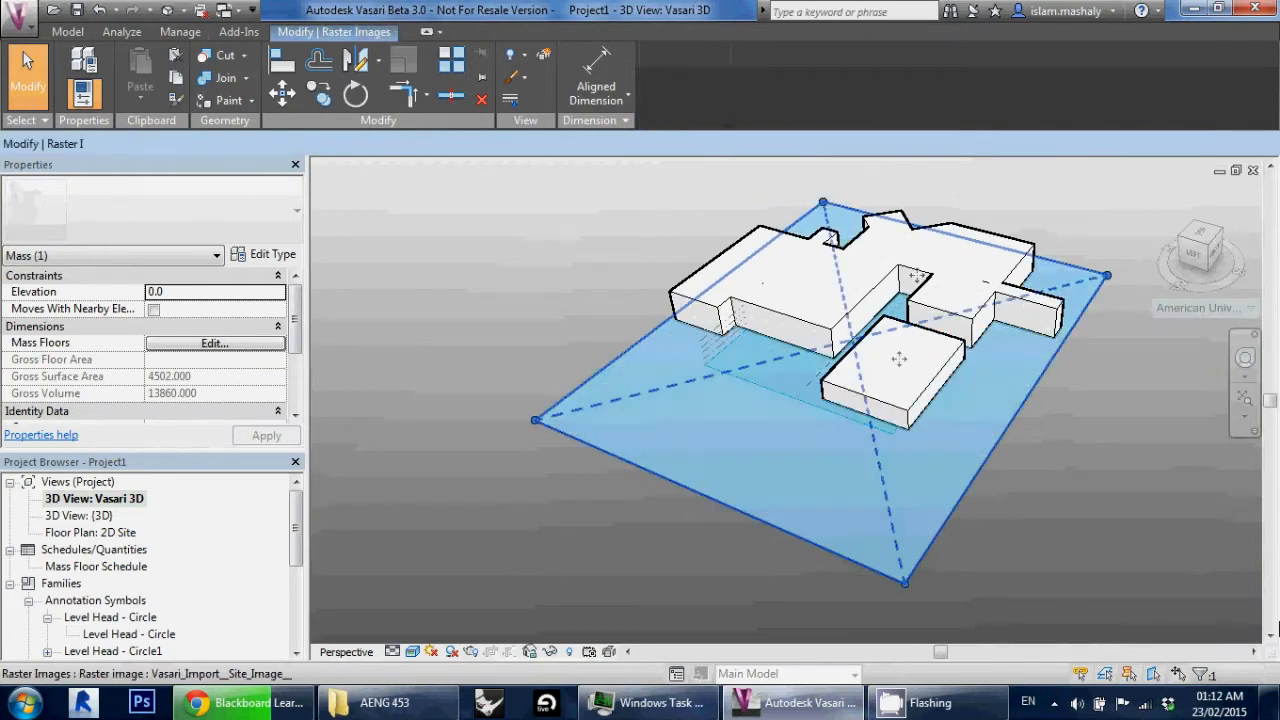
pyautogui.click(621, 265)
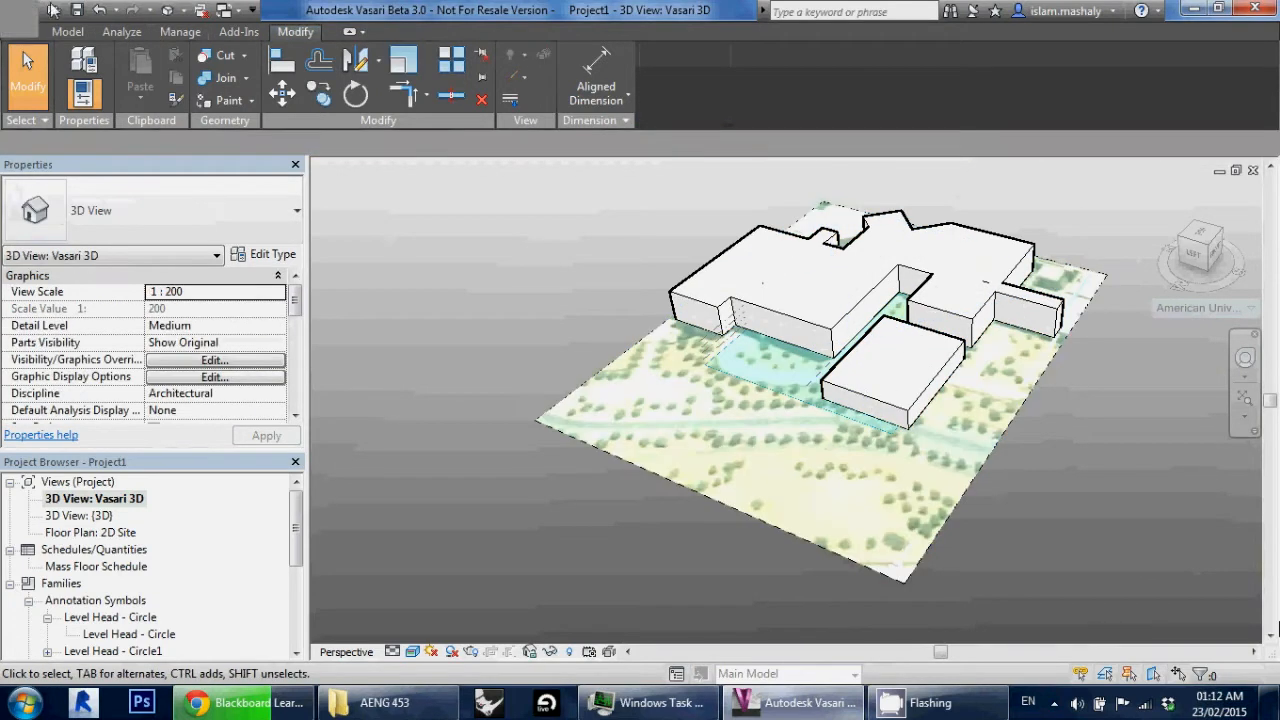
# Step: Open the Wind Rose climate analysis for the project site
pyautogui.click(108, 36)
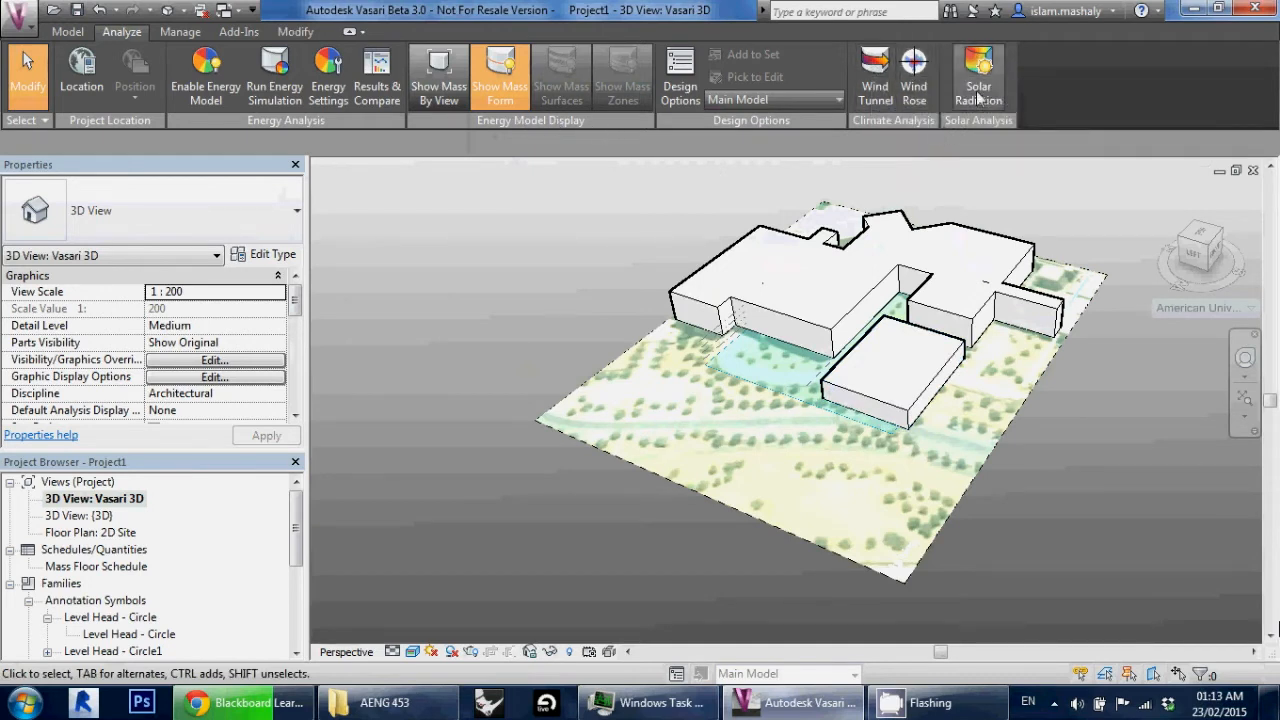
pyautogui.keyDown('shift'); pyautogui.moveTo(834, 441); pyautogui.dragTo(952, 378, button='middle'); pyautogui.keyUp('shift')
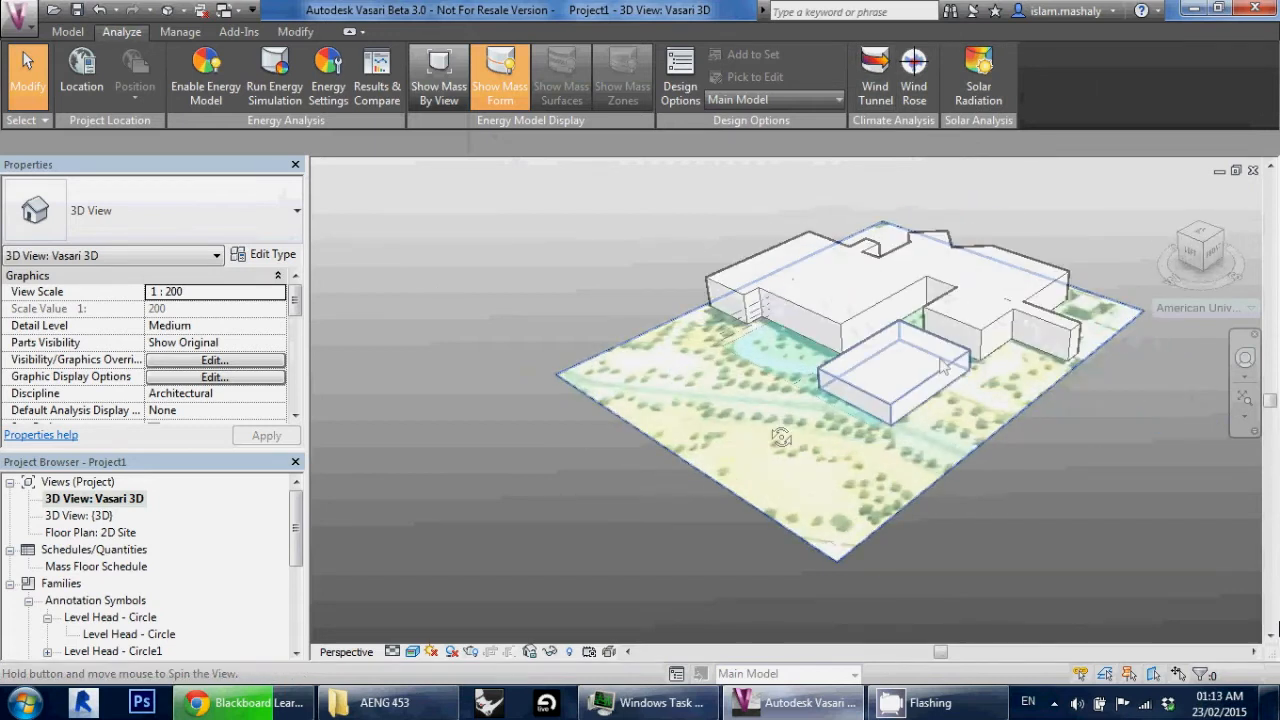
pyautogui.scroll(3, 1048, 311)
pyautogui.click(858, 93)
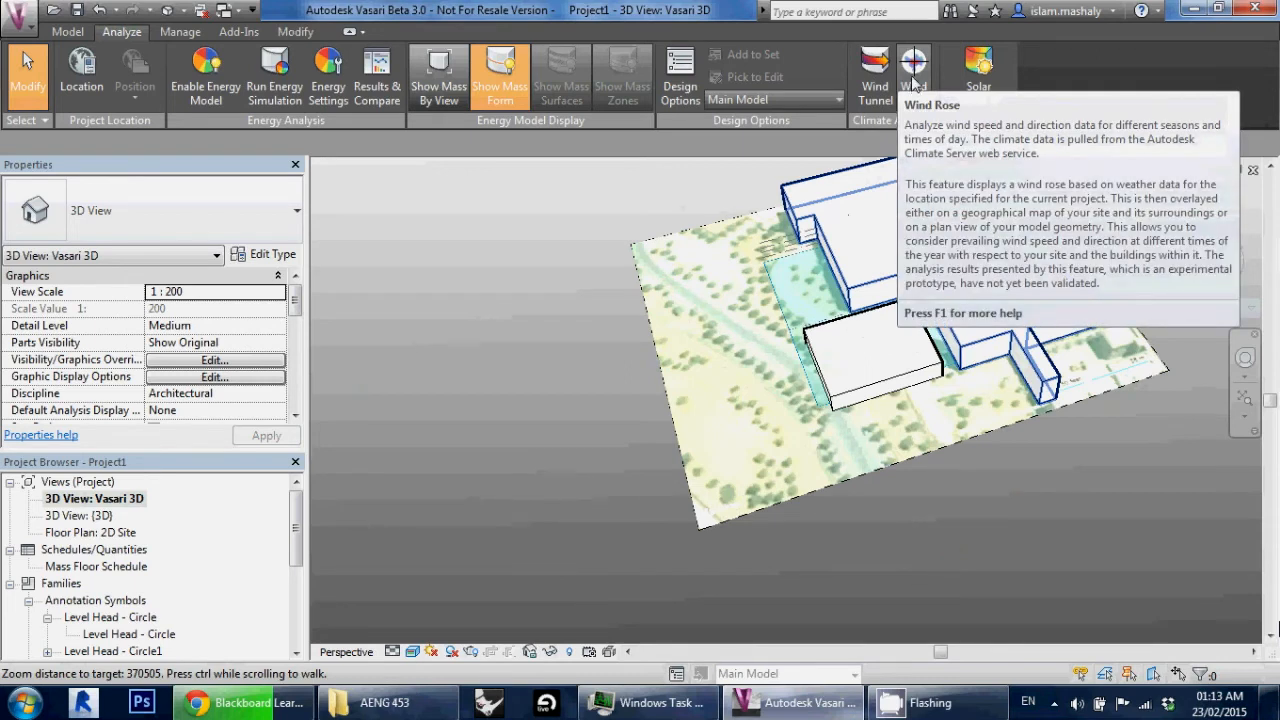
pyautogui.click(913, 78)
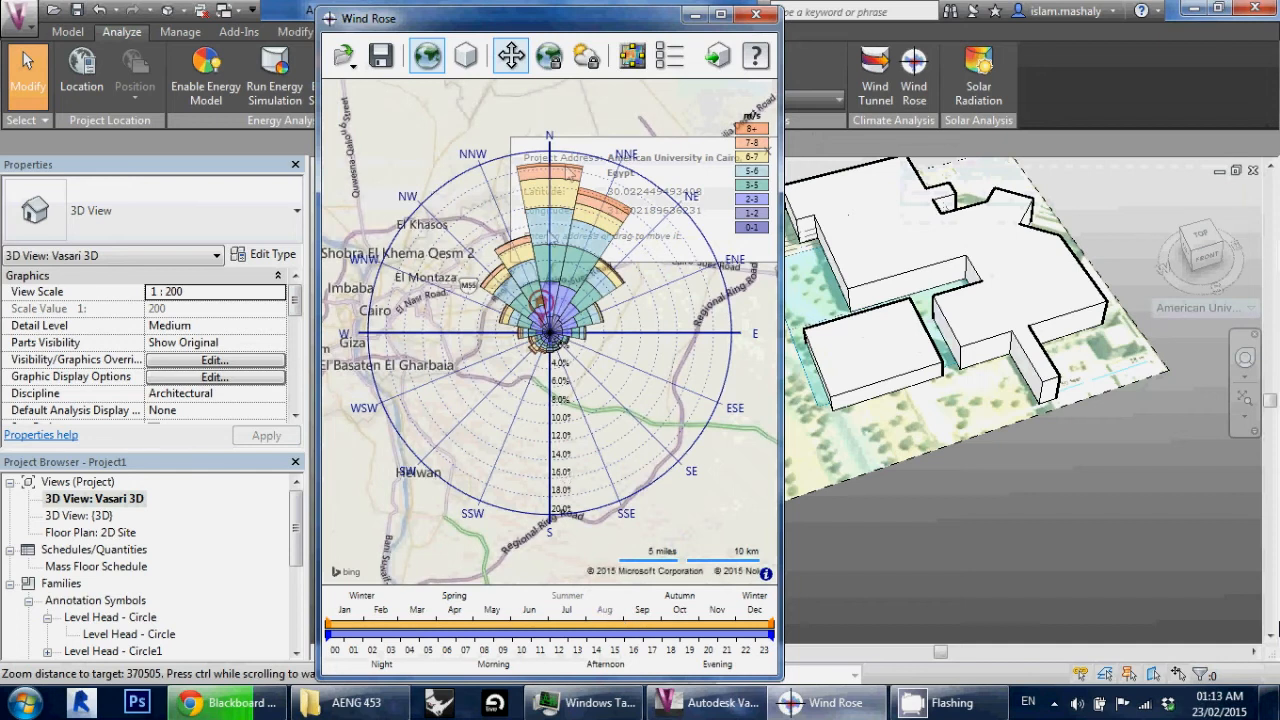
# Step: Shift the project location marker slightly on the wind rose map, near the American University in Cairo
pyautogui.scroll(3, 556, 345)
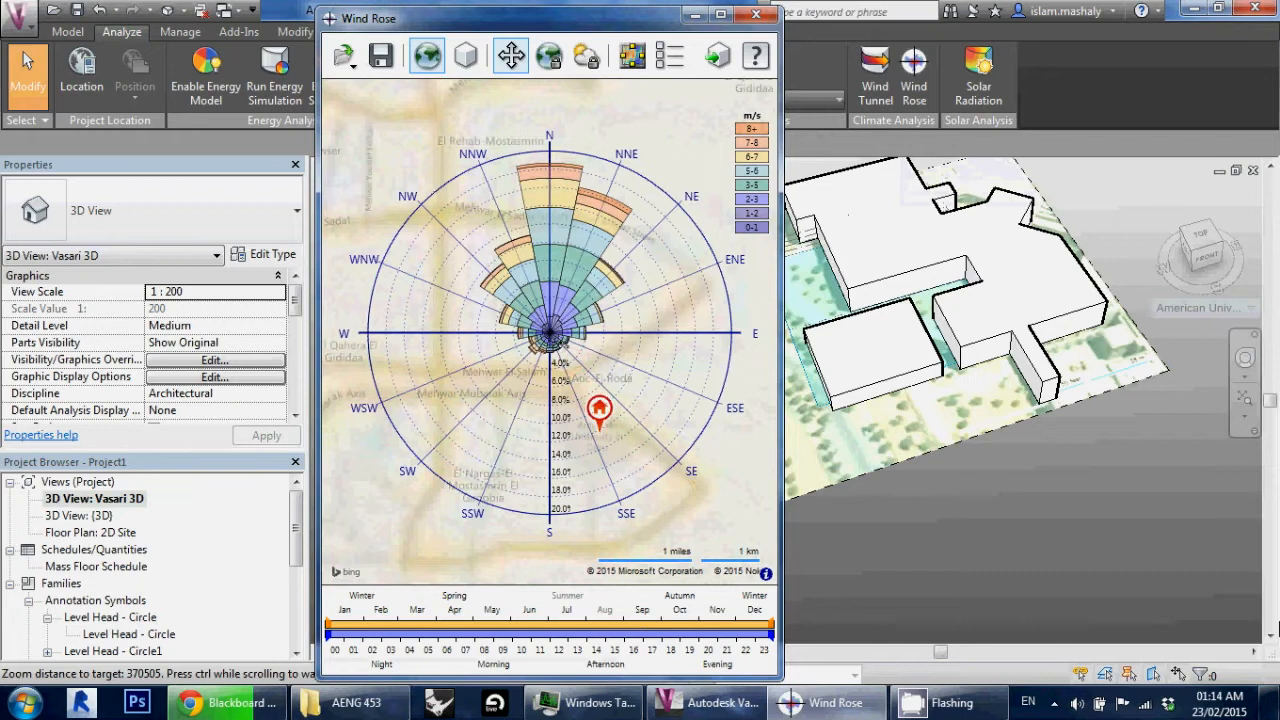
pyautogui.moveTo(610, 409); pyautogui.dragTo(565, 330)
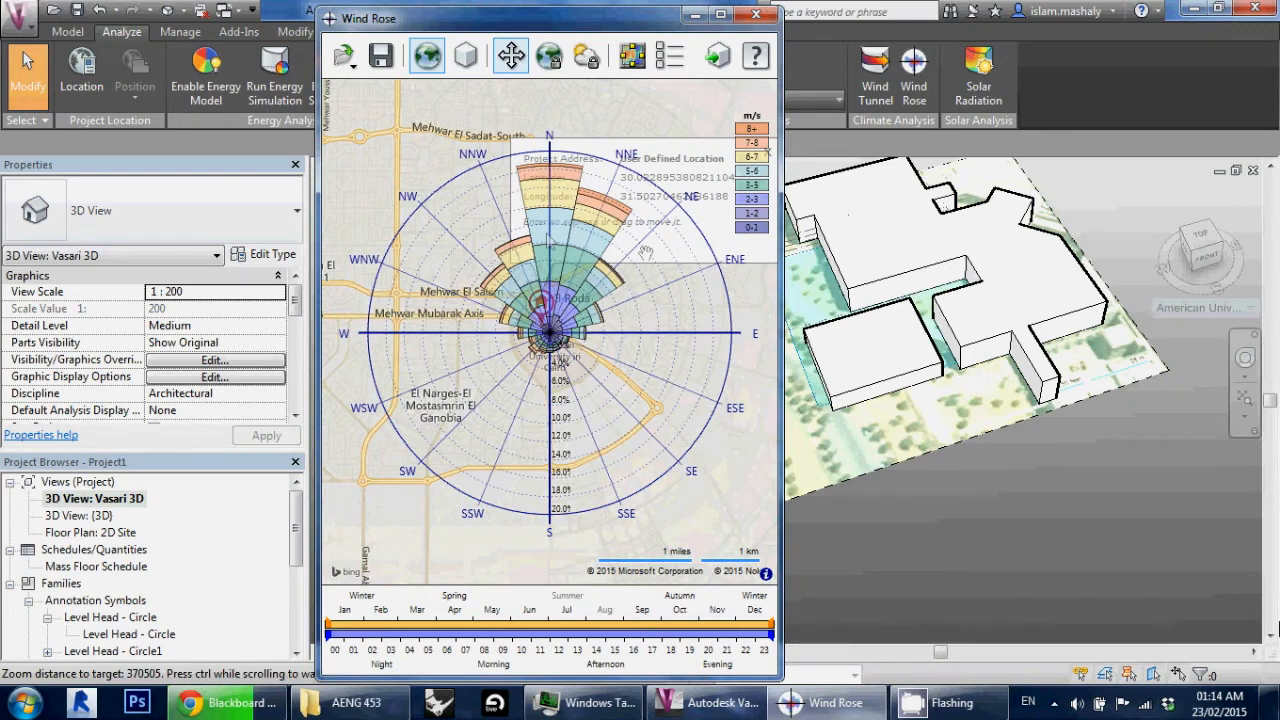
pyautogui.scroll(-2, 550, 330)
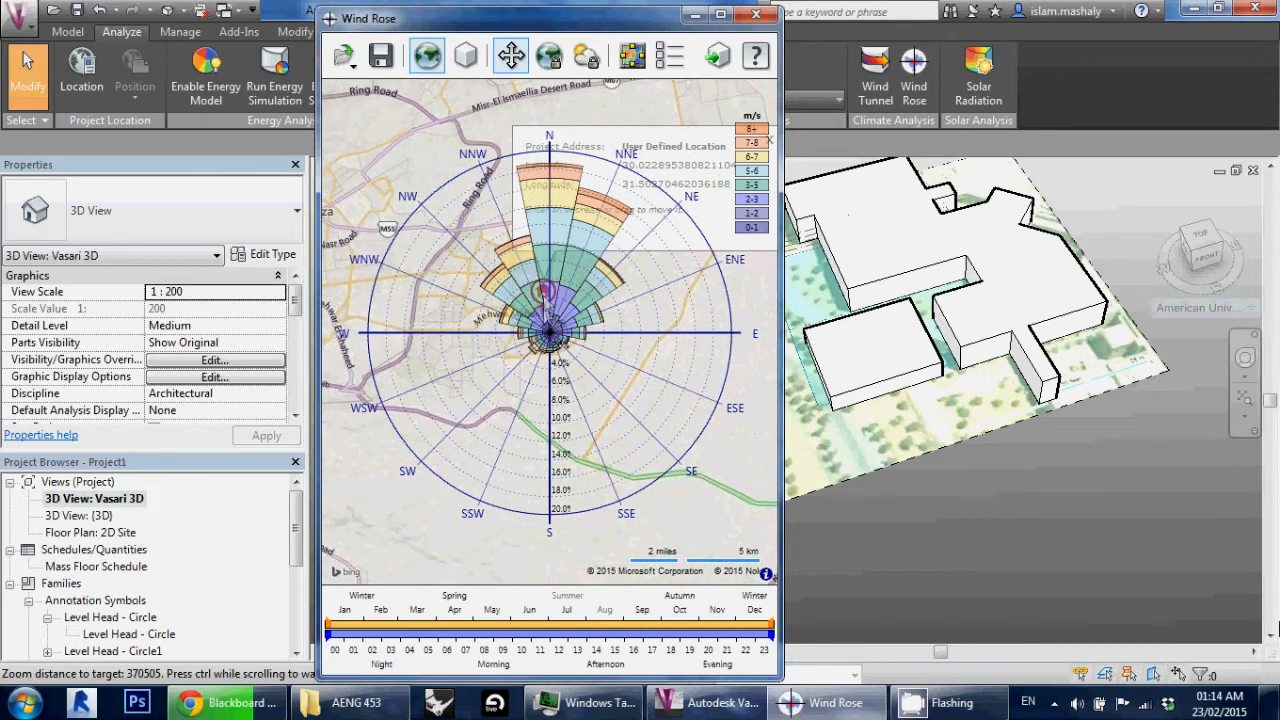
pyautogui.scroll(2, 550, 330)
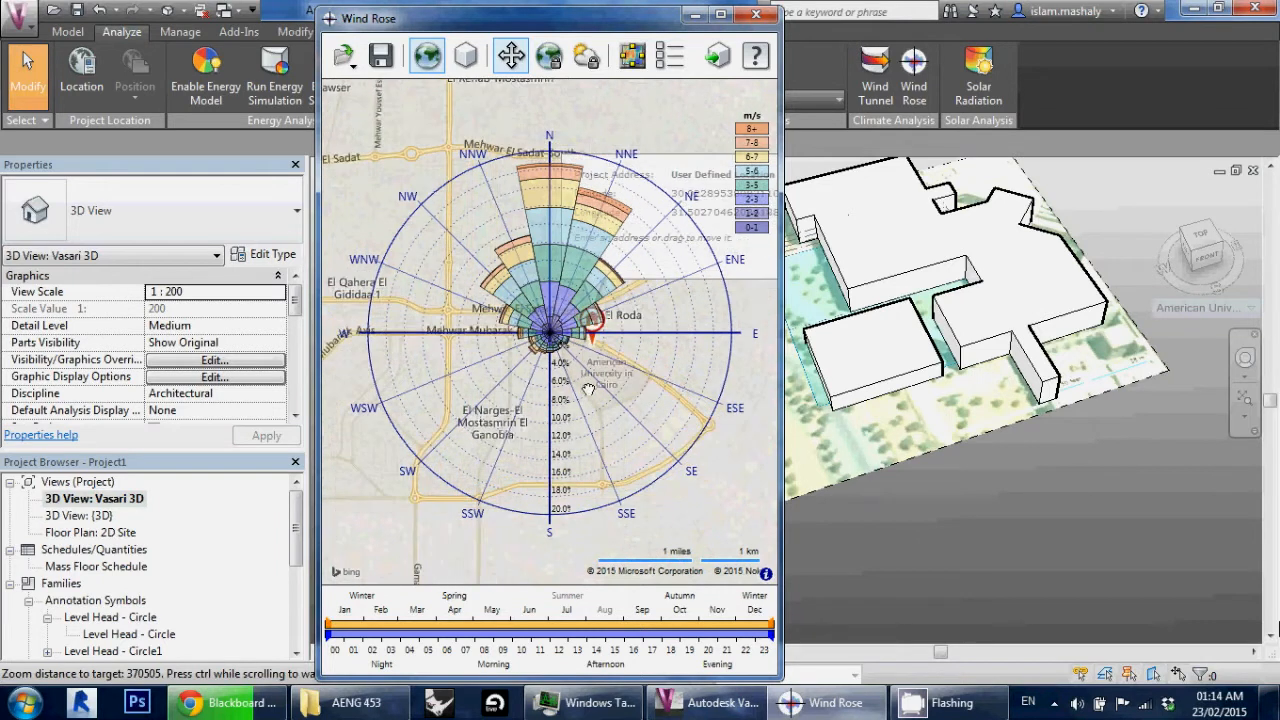
# Step: Move the project location marker westward in stages on the wind rose map, from the American University in Cairo to west of Cairo
pyautogui.moveTo(573, 321); pyautogui.dragTo(555, 328)
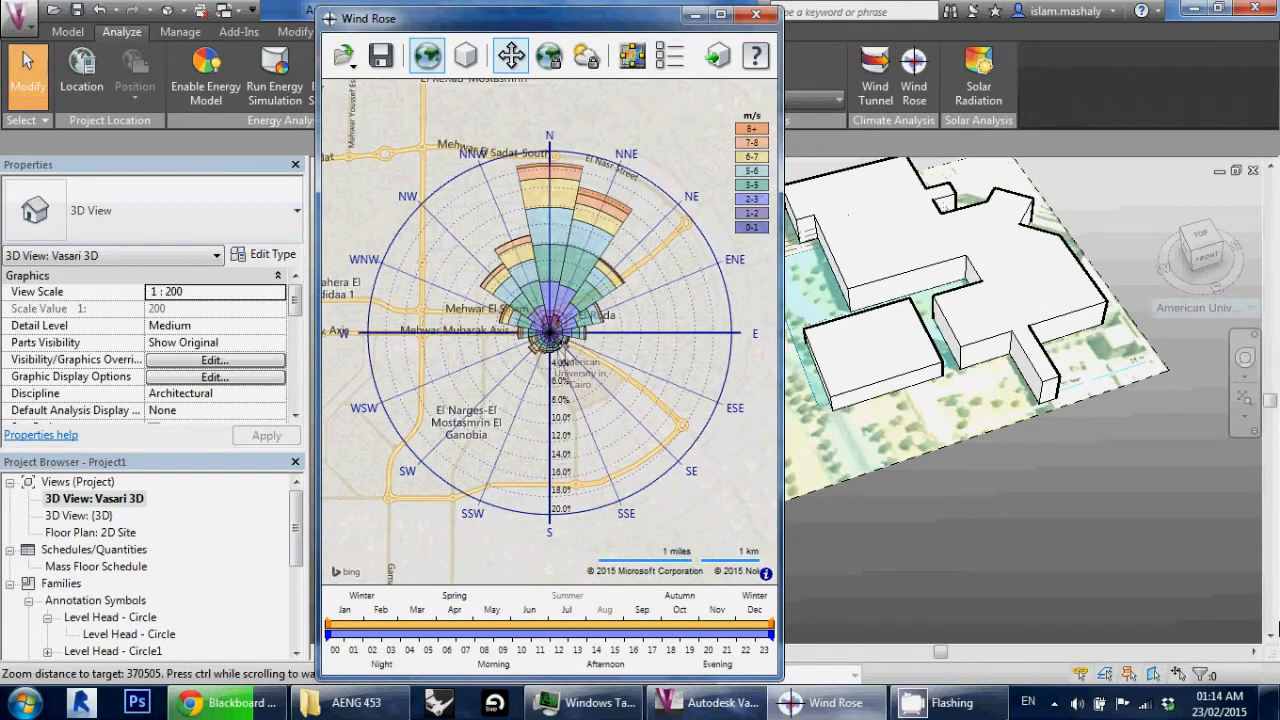
pyautogui.scroll(-2, 404, 325)
pyautogui.moveTo(402, 324); pyautogui.dragTo(345, 318)
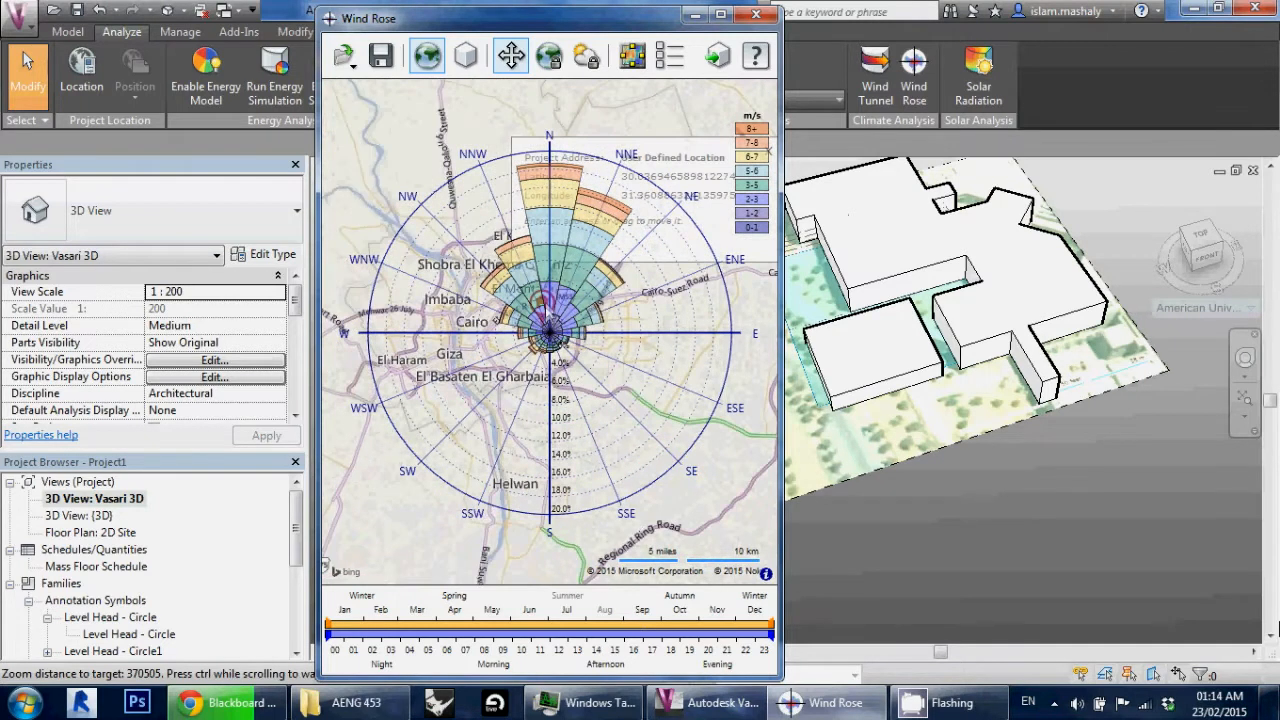
pyautogui.scroll(2, 522, 332)
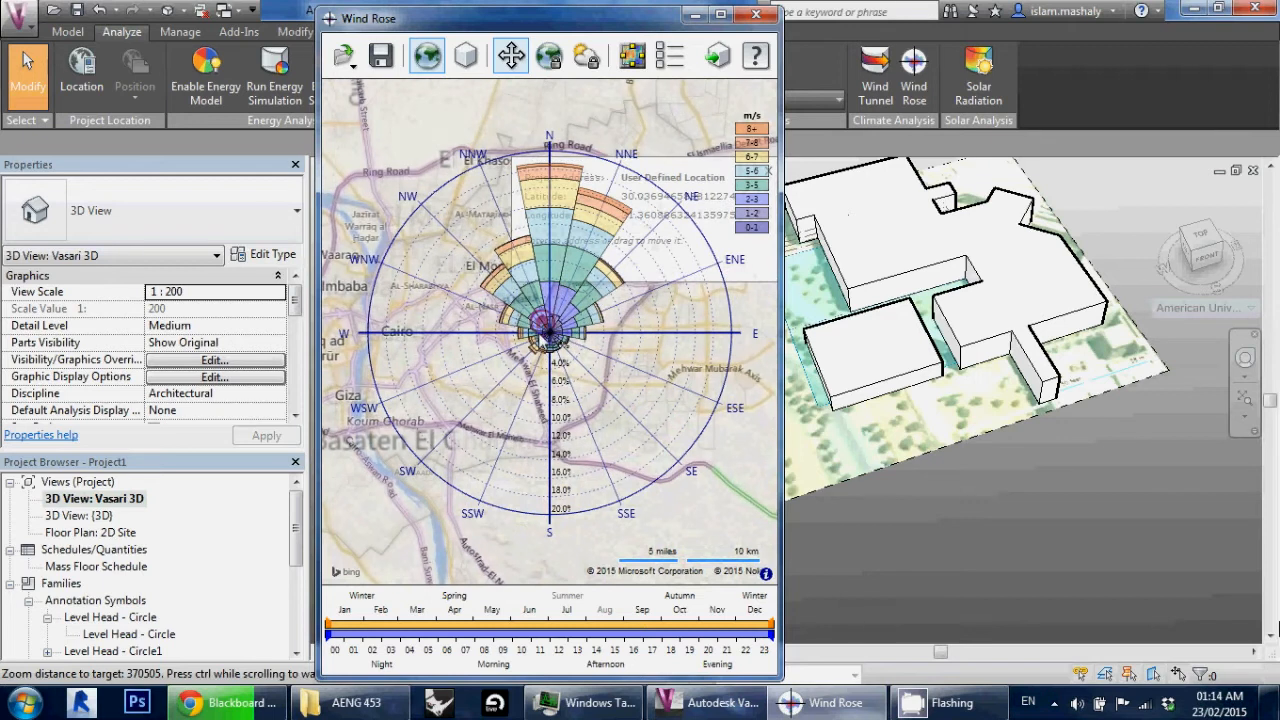
pyautogui.moveTo(549, 325); pyautogui.dragTo(537, 432)
pyautogui.scroll(-2, 454, 378)
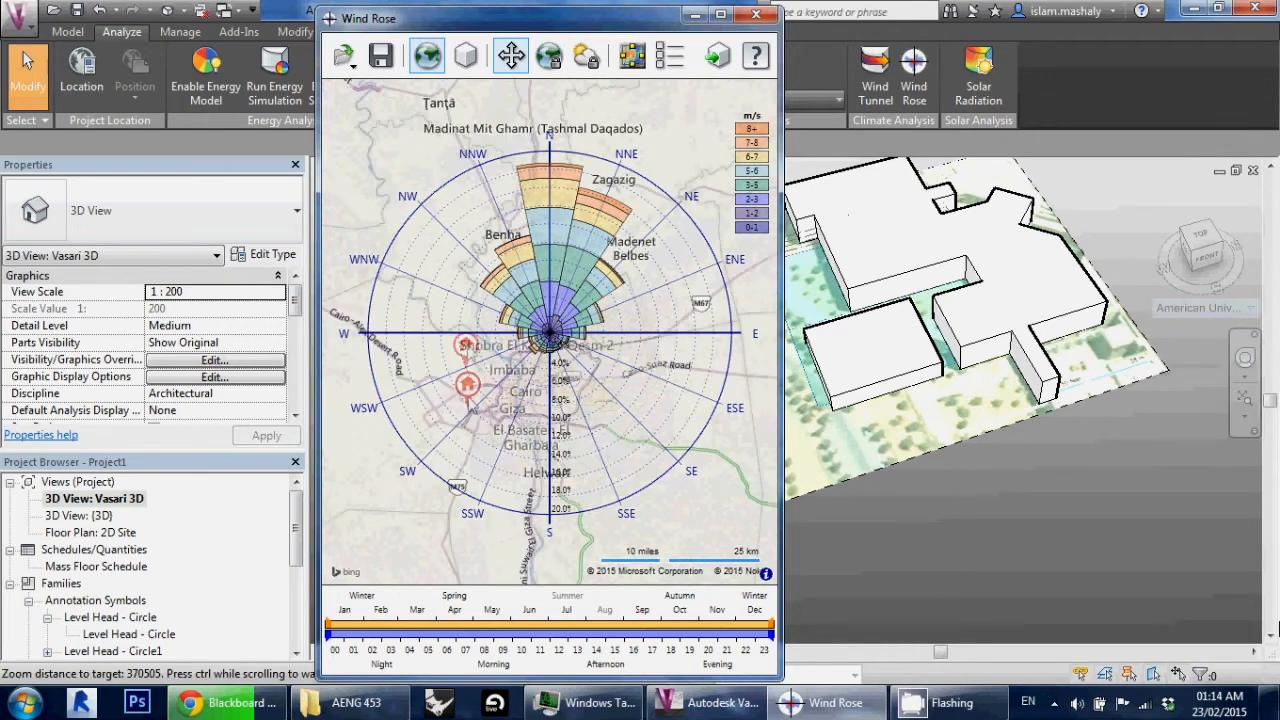
pyautogui.moveTo(450, 377); pyautogui.dragTo(511, 378)
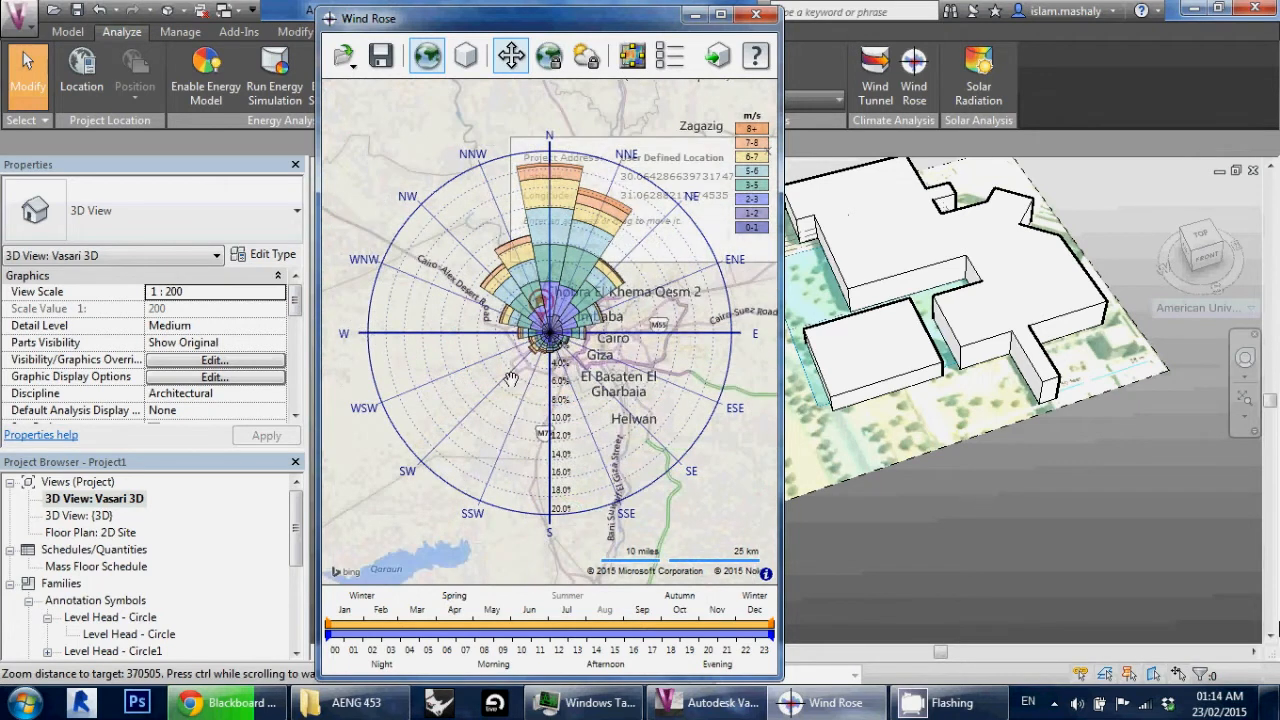
pyautogui.scroll(1, 548, 322)
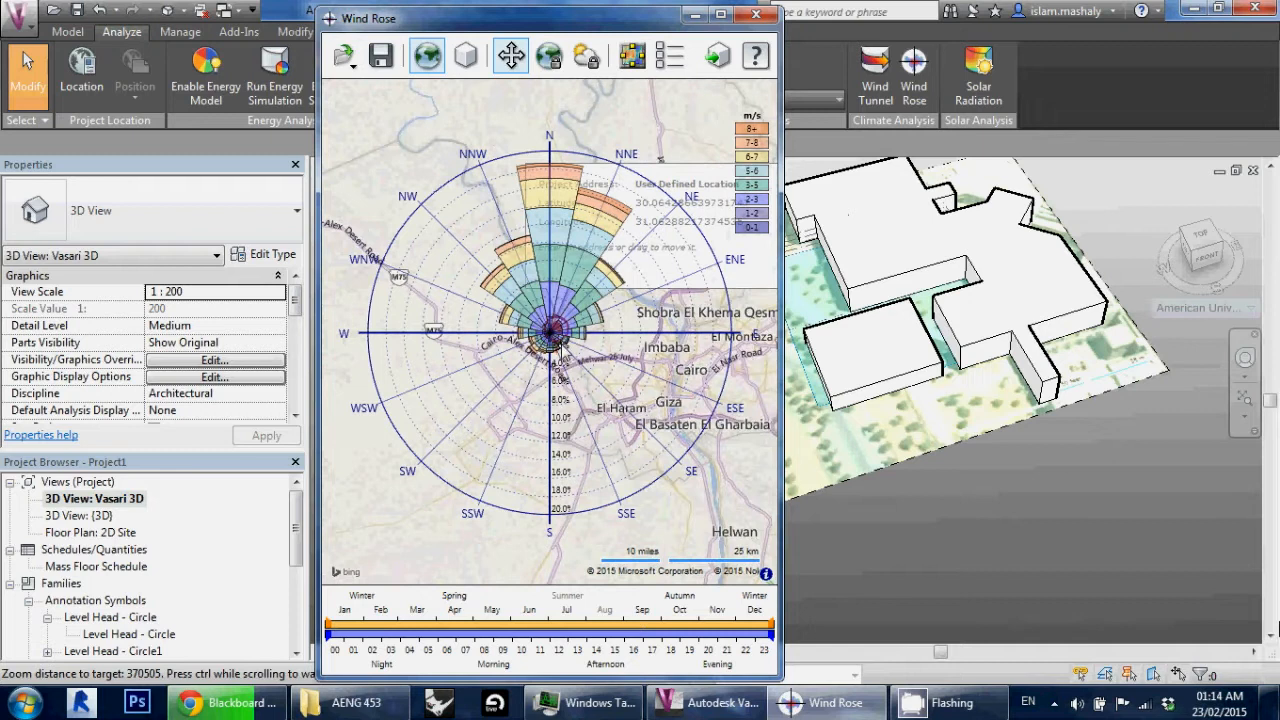
pyautogui.scroll(1, 563, 325)
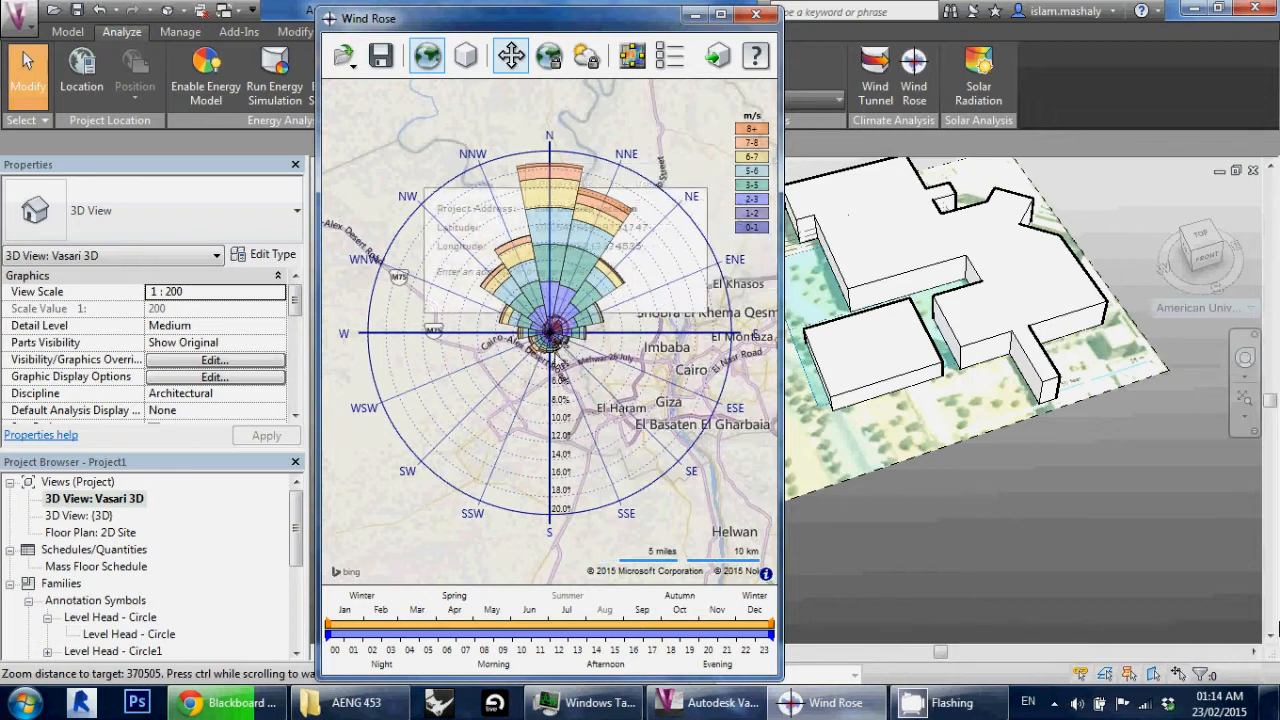
# Step: Relocate the project location marker to the area just southwest of Alexandria on the wind rose map
pyautogui.scroll(-5, 566, 328)
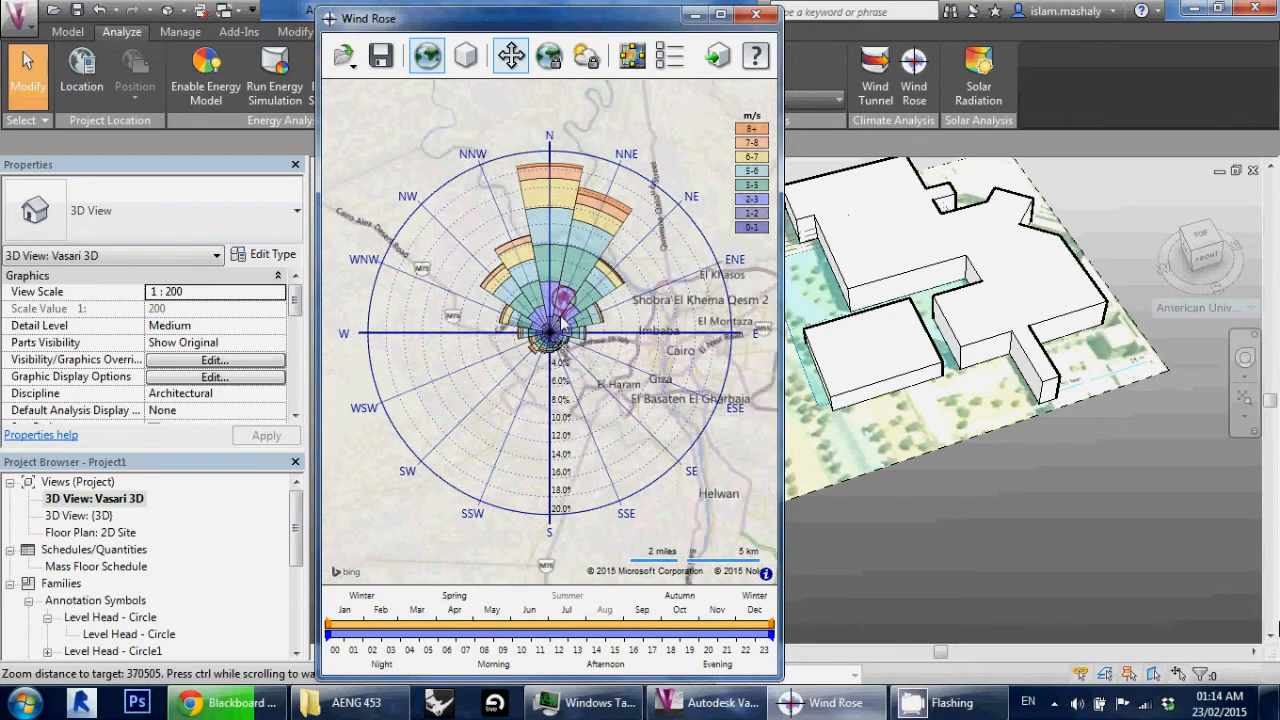
pyautogui.moveTo(505, 216); pyautogui.dragTo(483, 233)
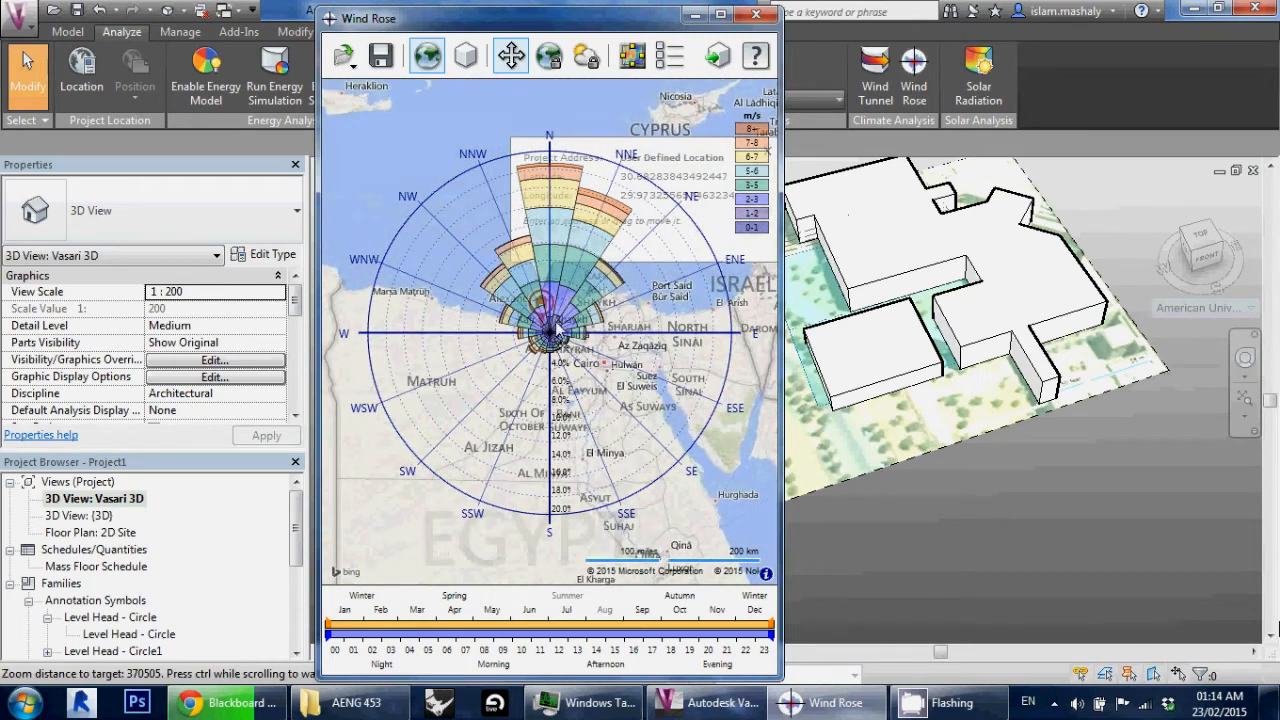
pyautogui.scroll(5, 548, 330)
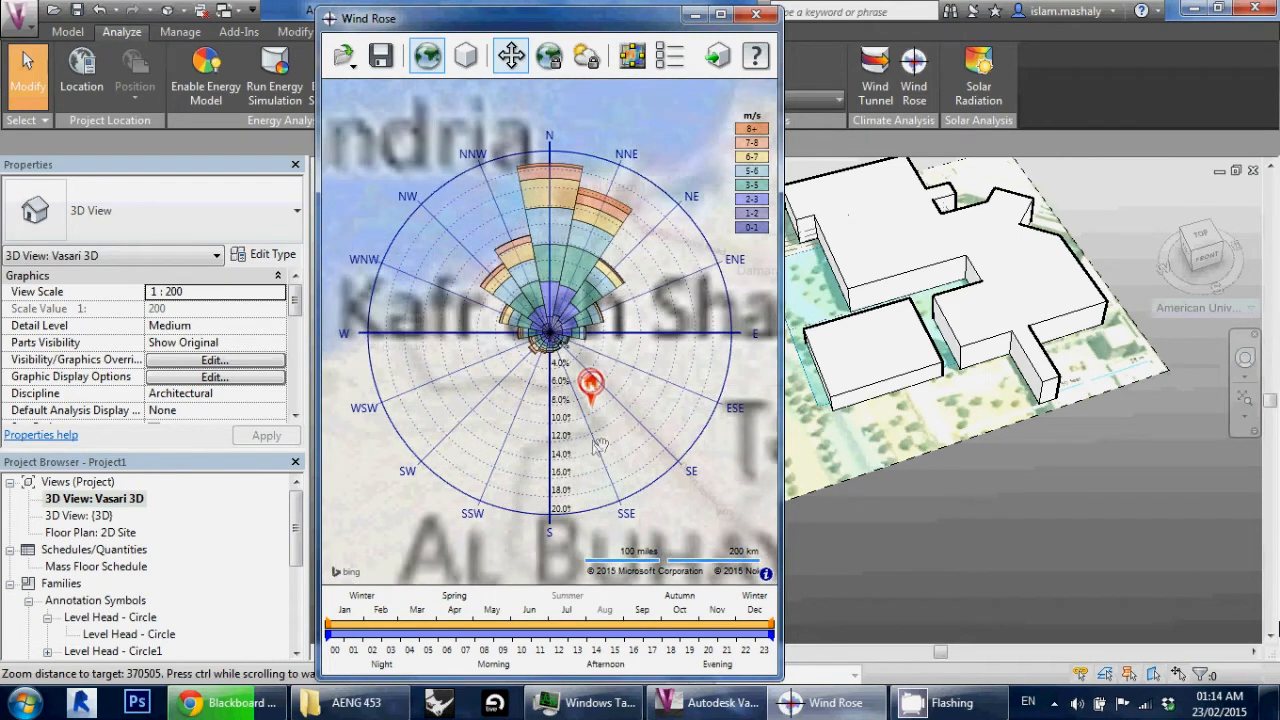
pyautogui.moveTo(772, 630); pyautogui.dragTo(775, 618)
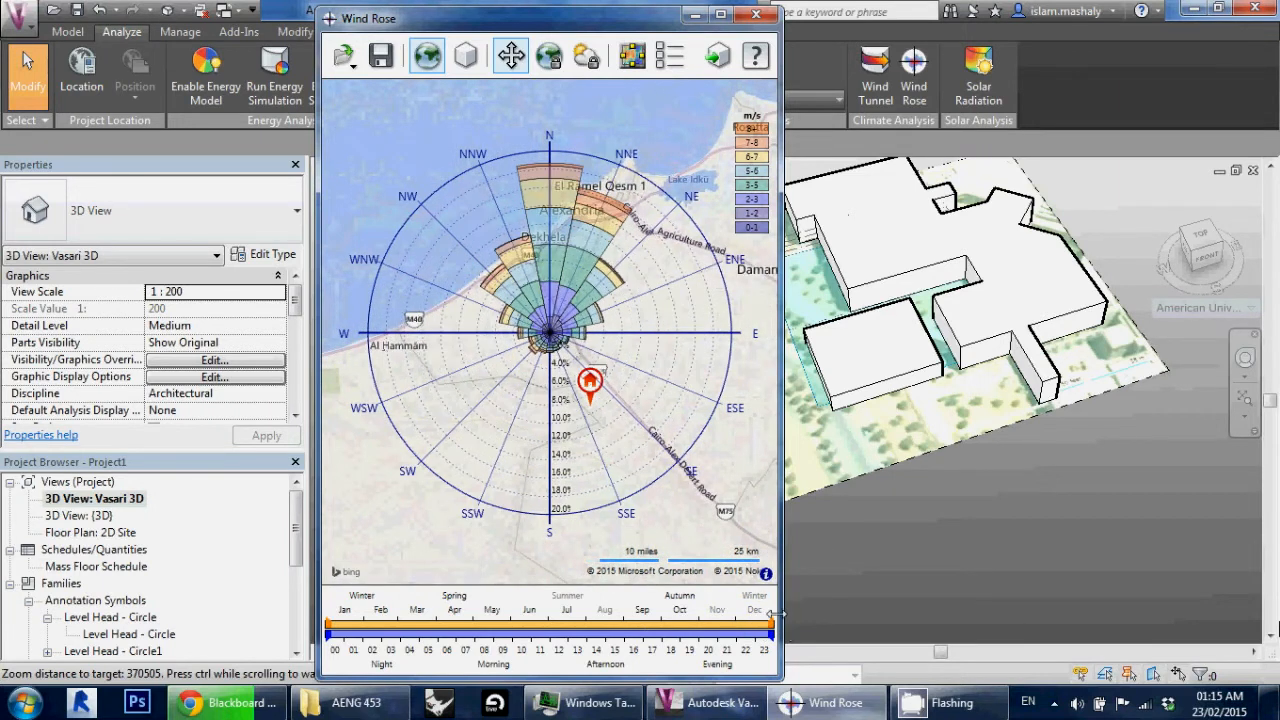
pyautogui.moveTo(603, 371)
pyautogui.moveTo(600, 376); pyautogui.dragTo(562, 334)
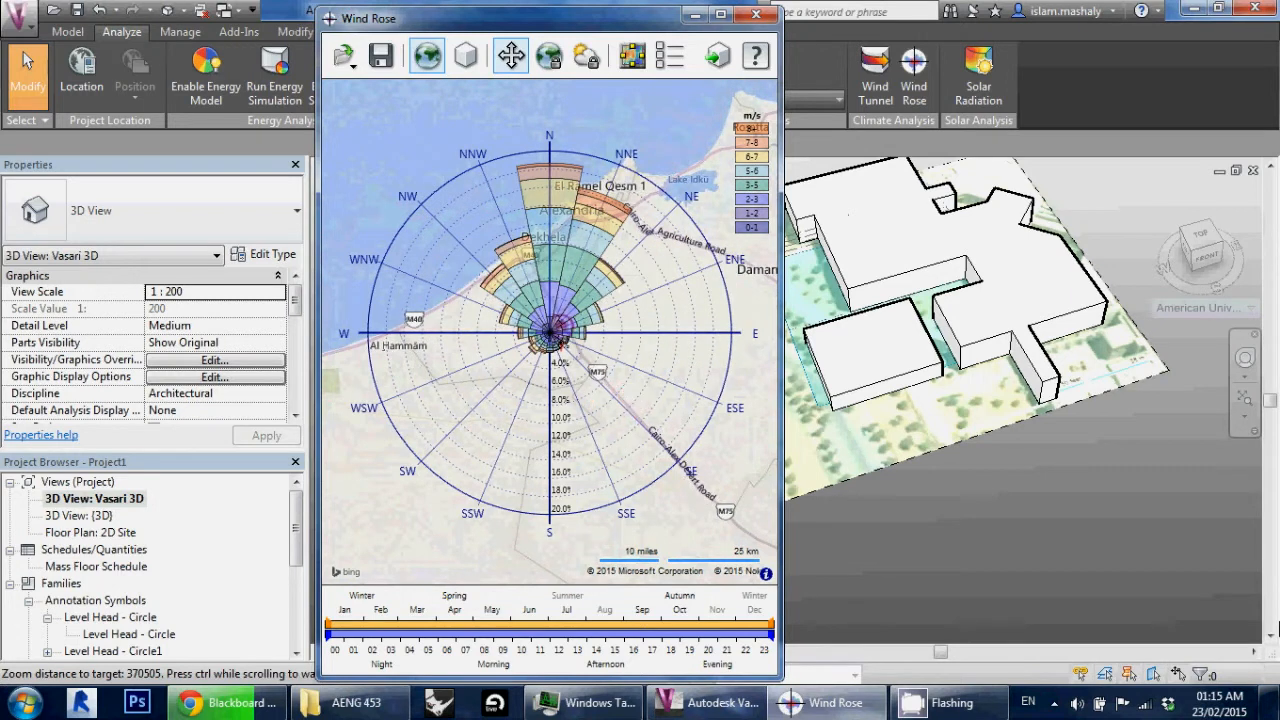
# Step: Display the building masses instead of the map behind the wind rose and scale them down to fit the diagram
pyautogui.click(464, 57)
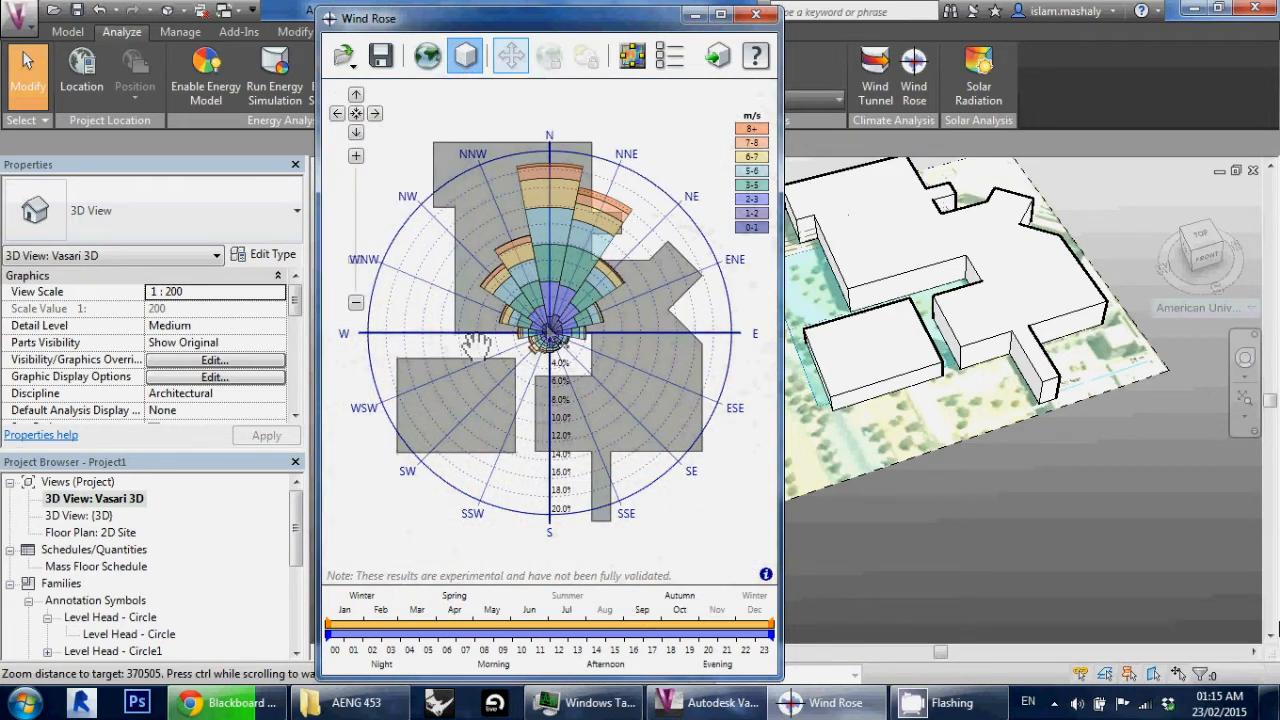
pyautogui.moveTo(629, 377)
pyautogui.mouseDown()
pyautogui.moveTo(598, 375)
pyautogui.moveTo(618, 374)
pyautogui.mouseUp()
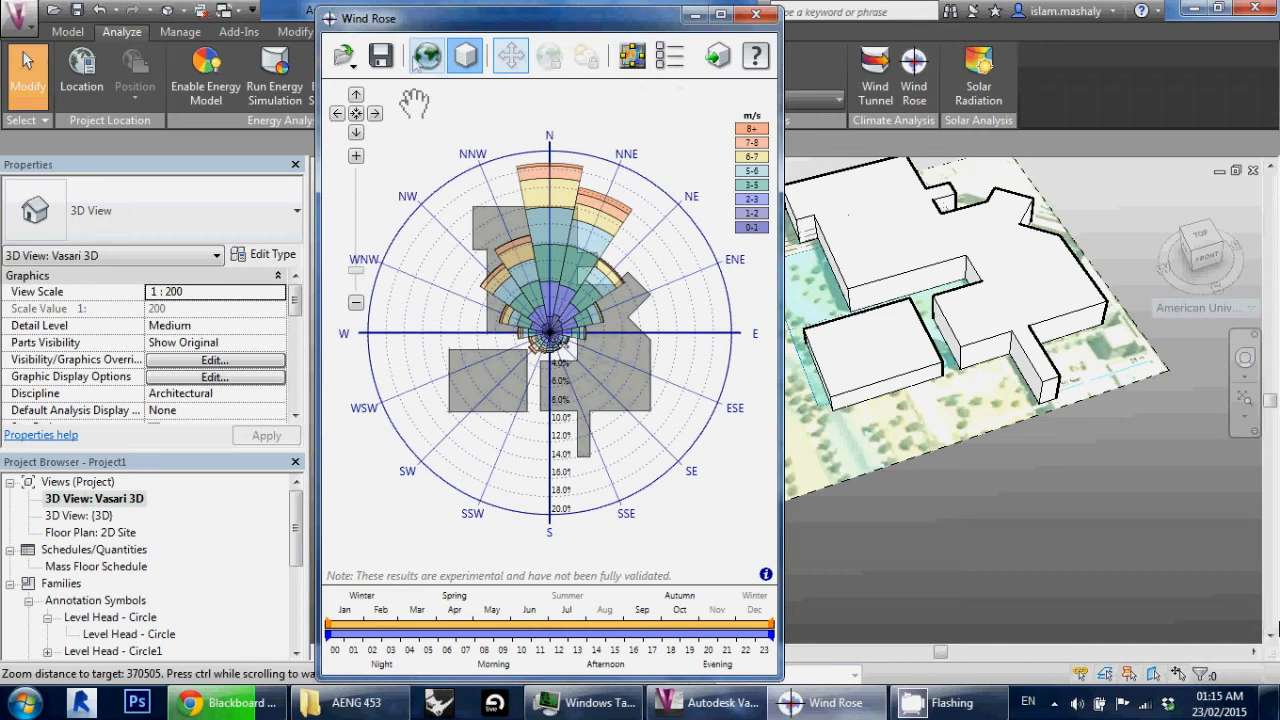
pyautogui.scroll(-3, 612, 348)
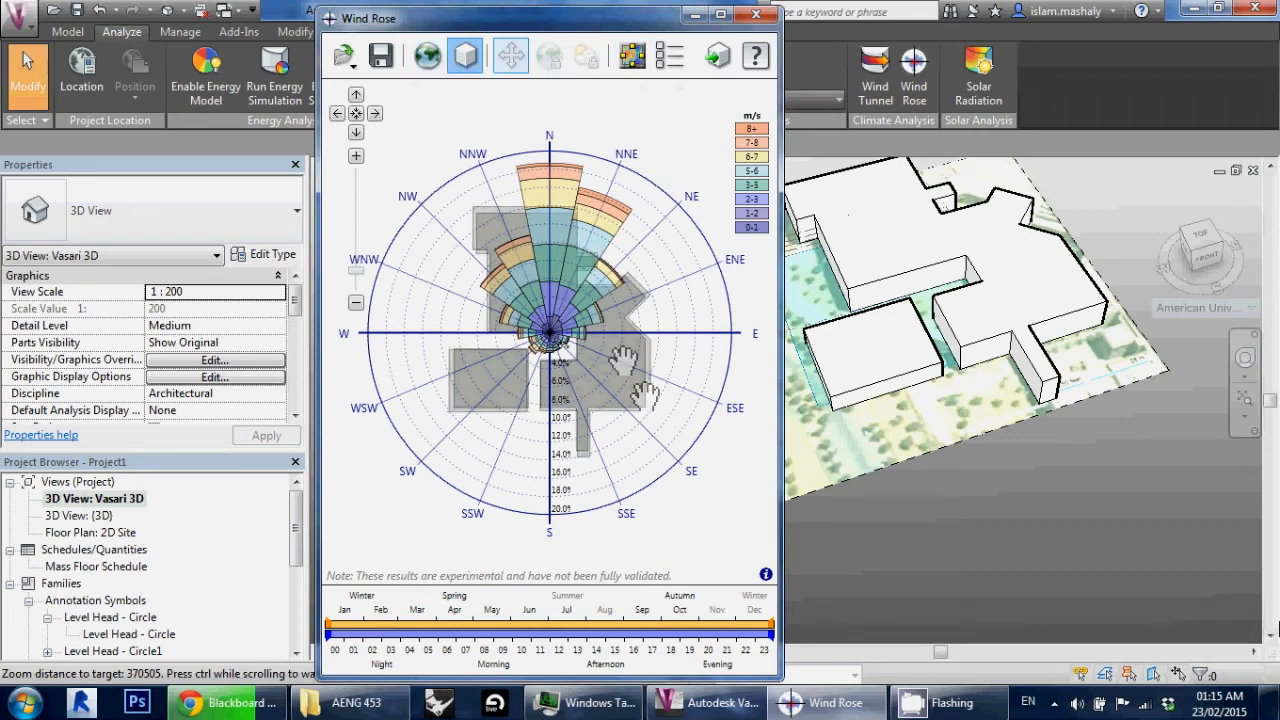
pyautogui.scroll(3, 540, 395)
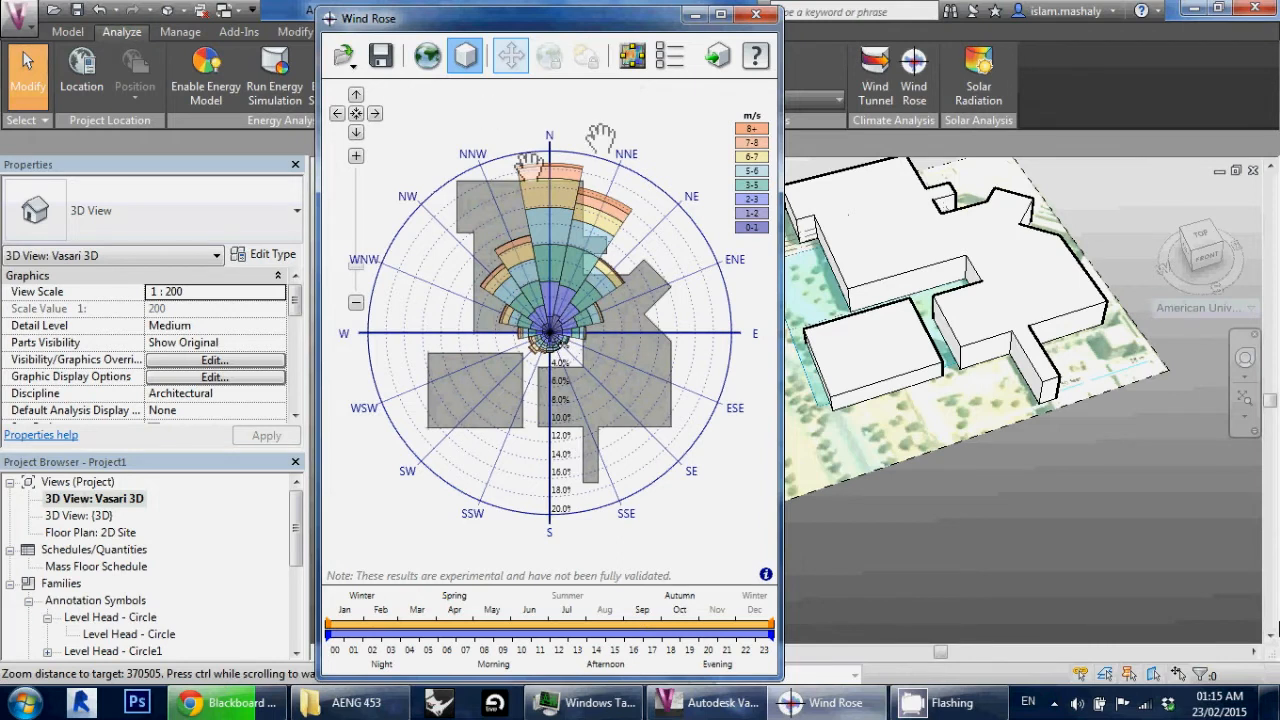
pyautogui.click(427, 55)
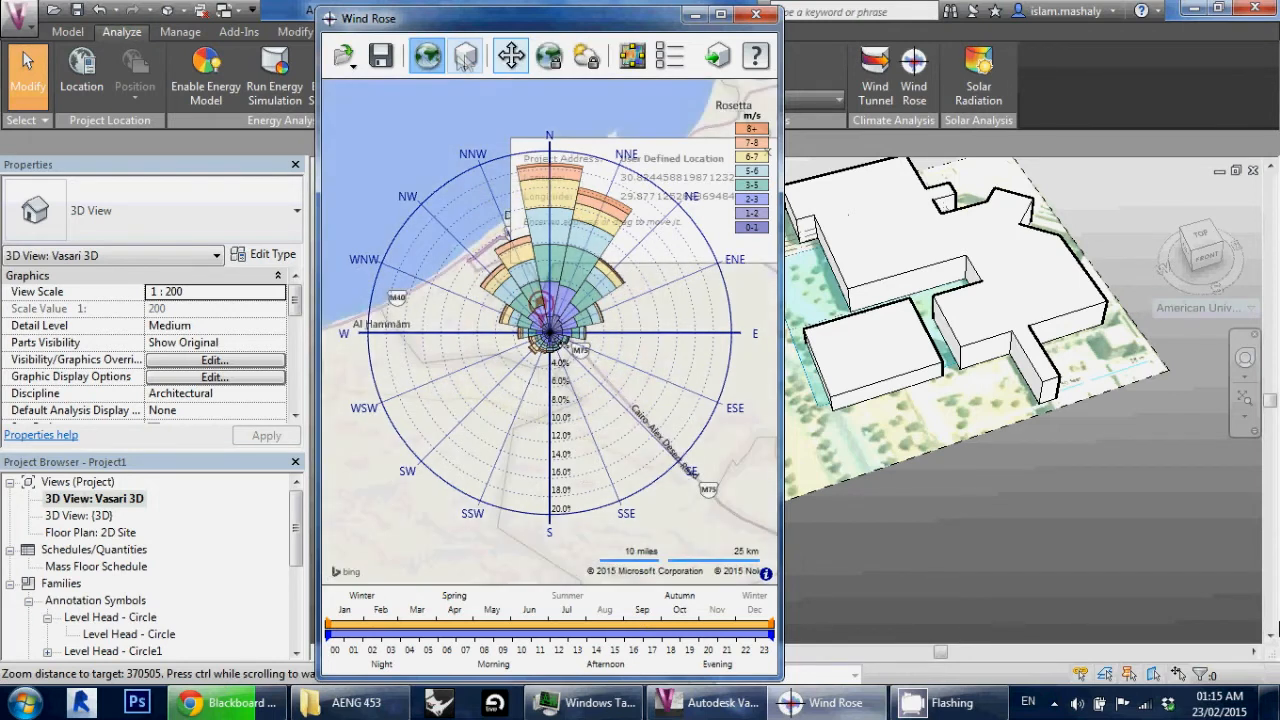
pyautogui.click(427, 55)
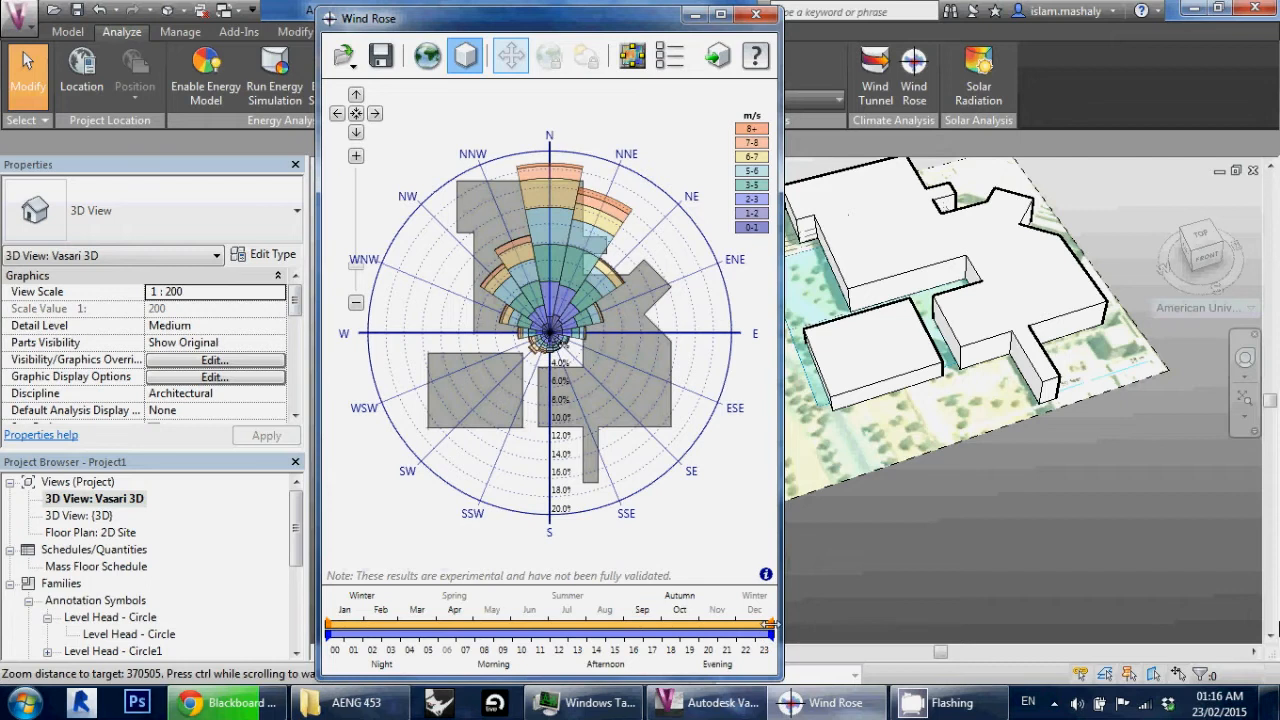
# Step: View the wind rose for January to about April and for about 12:00 to 17:00, restoring the full year and day
pyautogui.moveTo(769, 624); pyautogui.dragTo(482, 638)
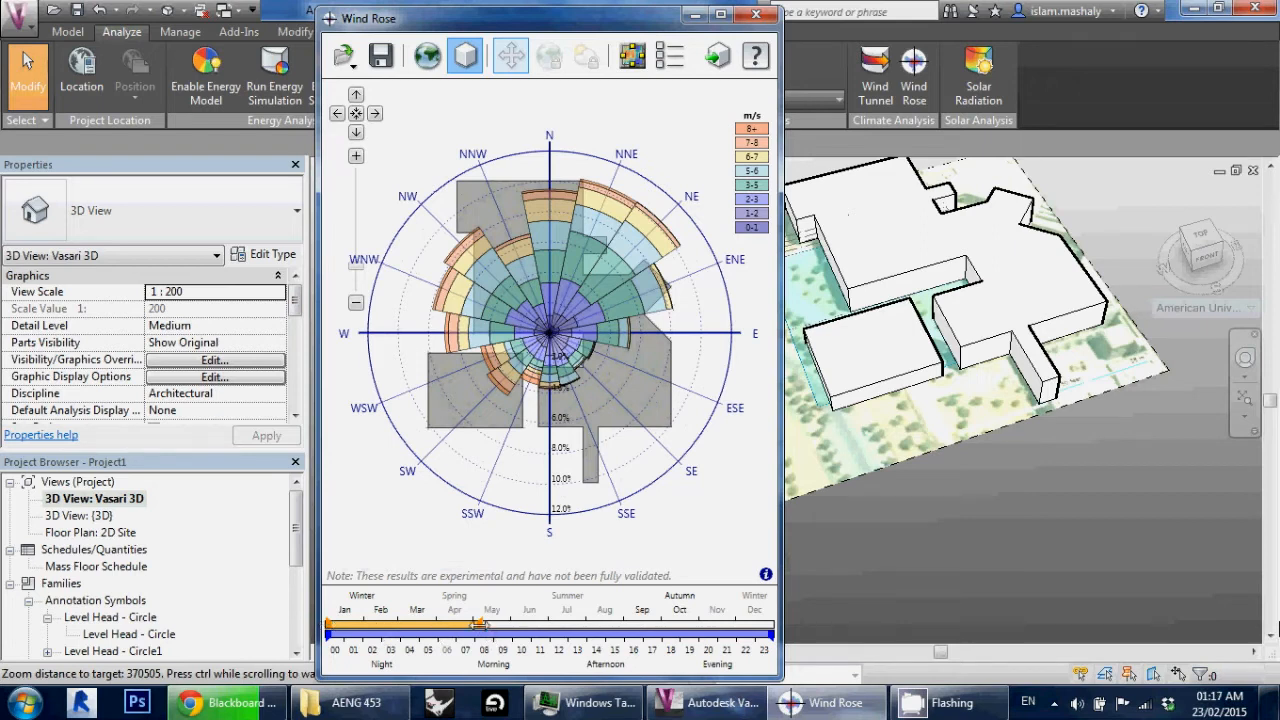
pyautogui.moveTo(480, 624); pyautogui.dragTo(770, 624)
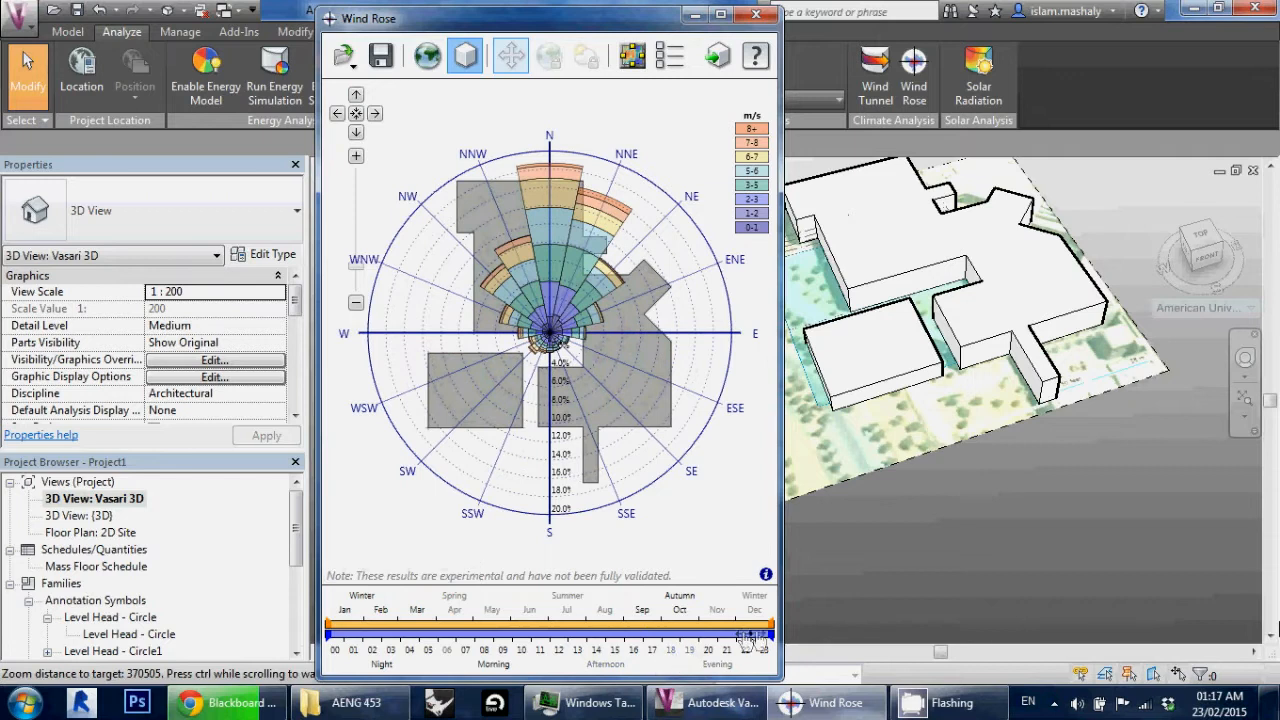
pyautogui.moveTo(770, 634); pyautogui.dragTo(395, 670)
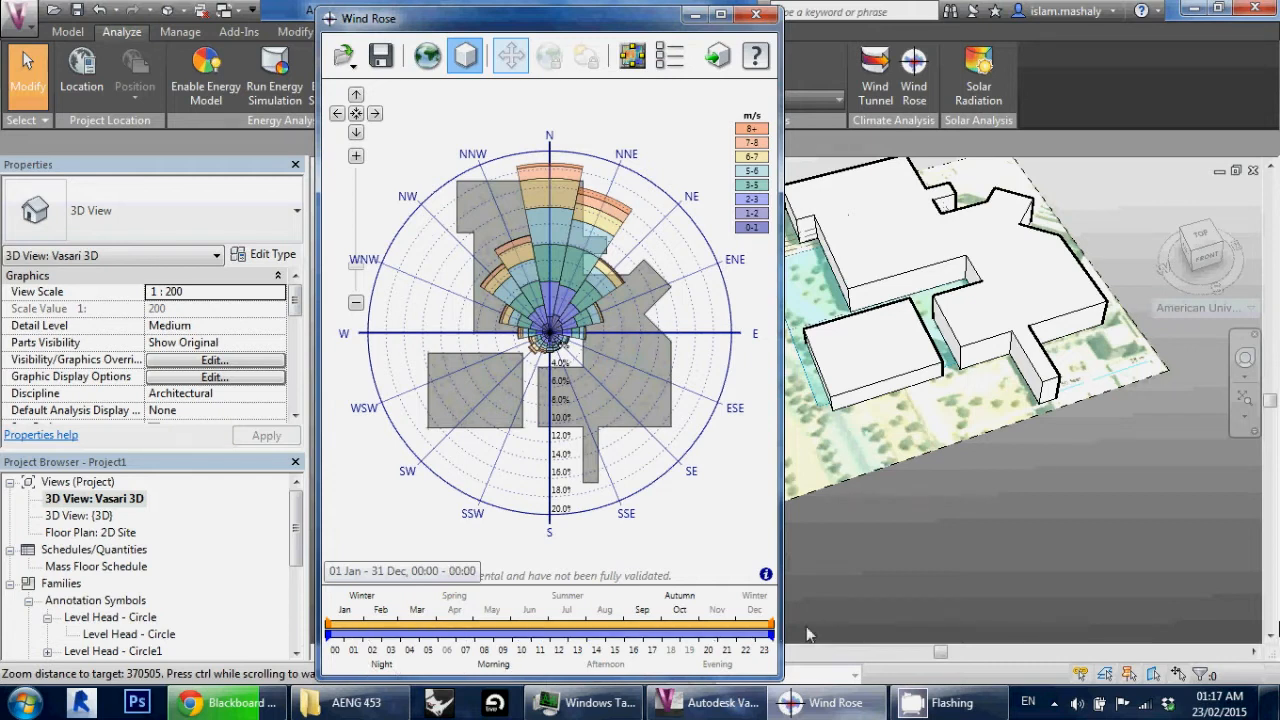
pyautogui.moveTo(352, 647); pyautogui.dragTo(560, 645)
pyautogui.moveTo(770, 647); pyautogui.dragTo(645, 647)
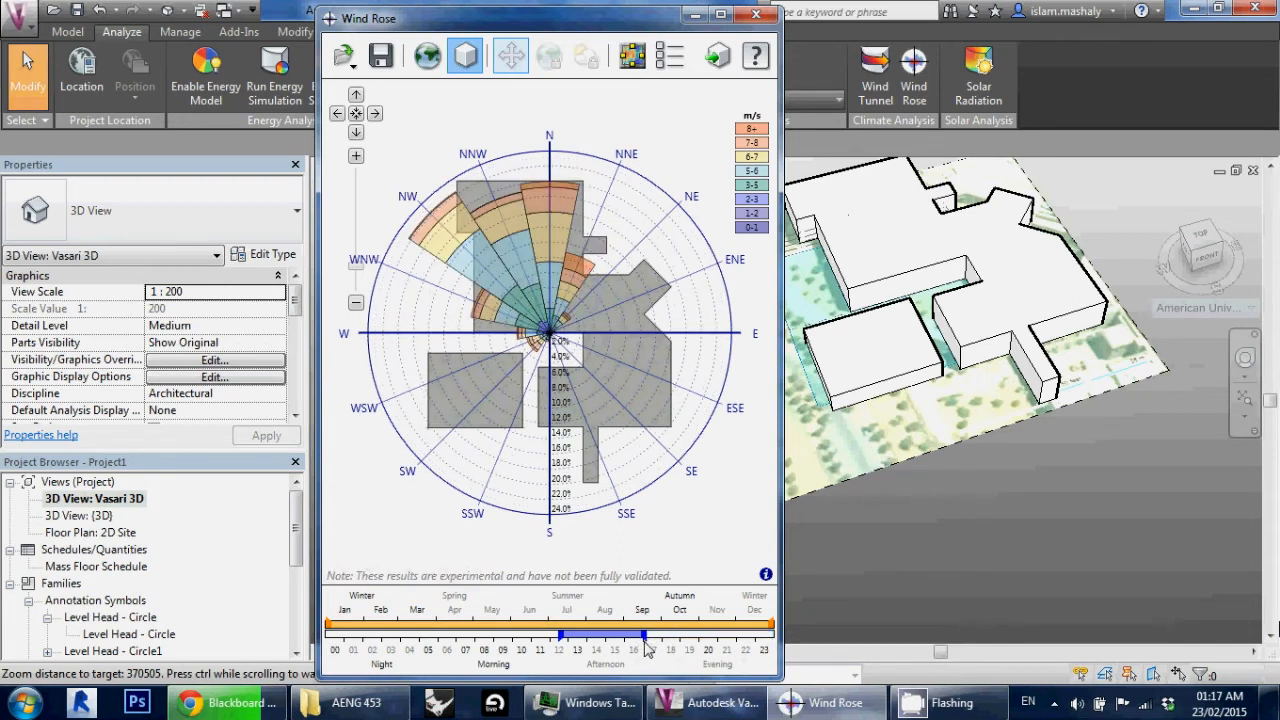
pyautogui.moveTo(645, 636); pyautogui.dragTo(770, 636)
pyautogui.moveTo(560, 636); pyautogui.dragTo(288, 634)
pyautogui.moveTo(395, 636); pyautogui.dragTo(328, 636)
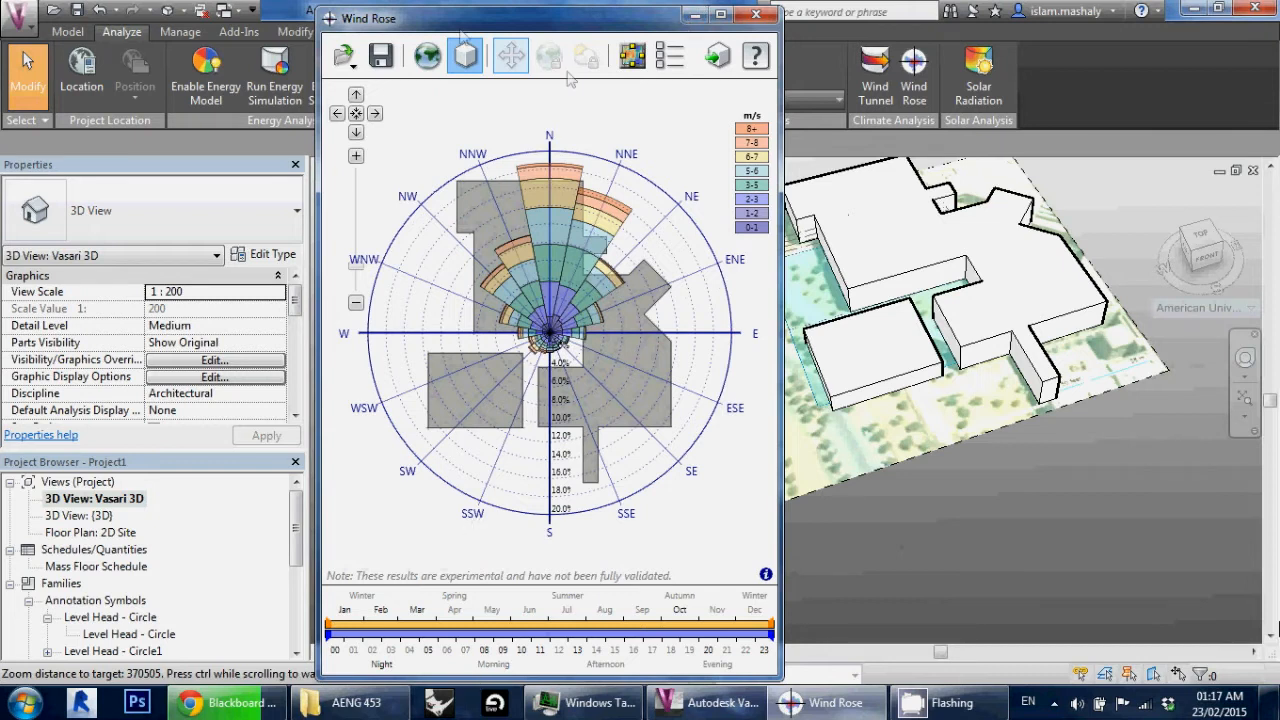
# Step: Close the wind rose and open the Wind Tunnel analysis in a maximised window
pyautogui.click(759, 16)
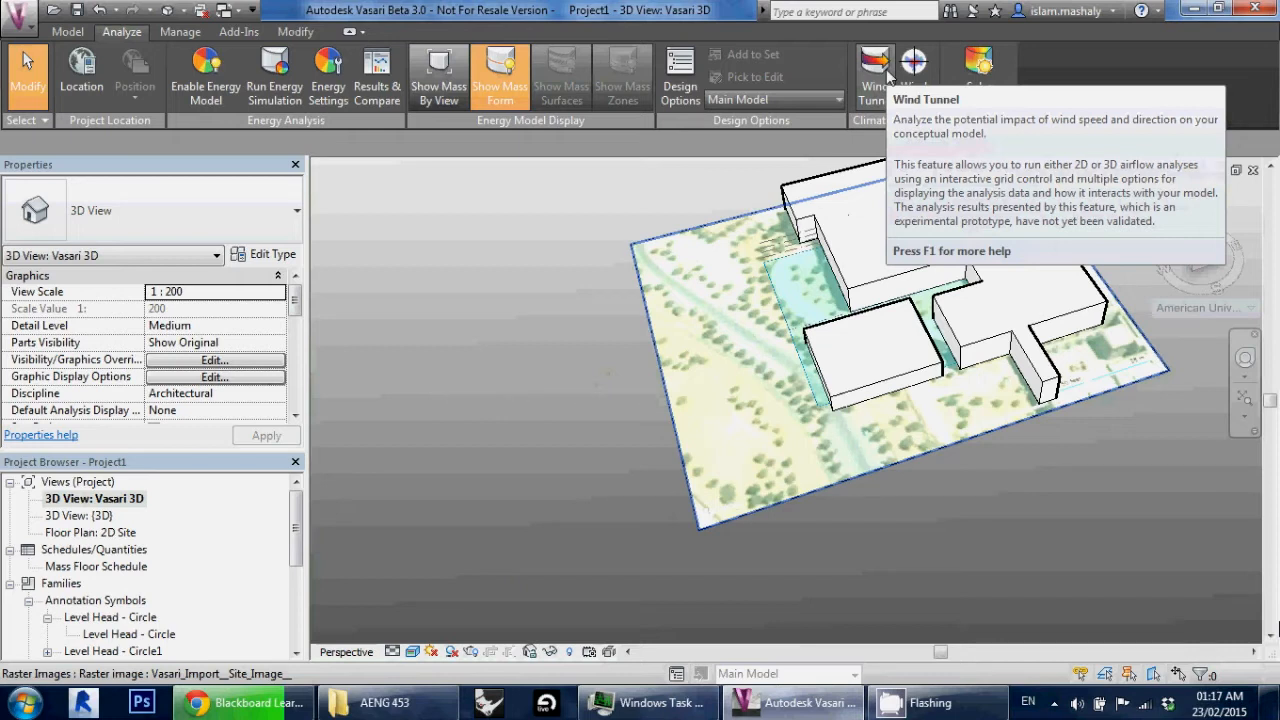
pyautogui.click(884, 80)
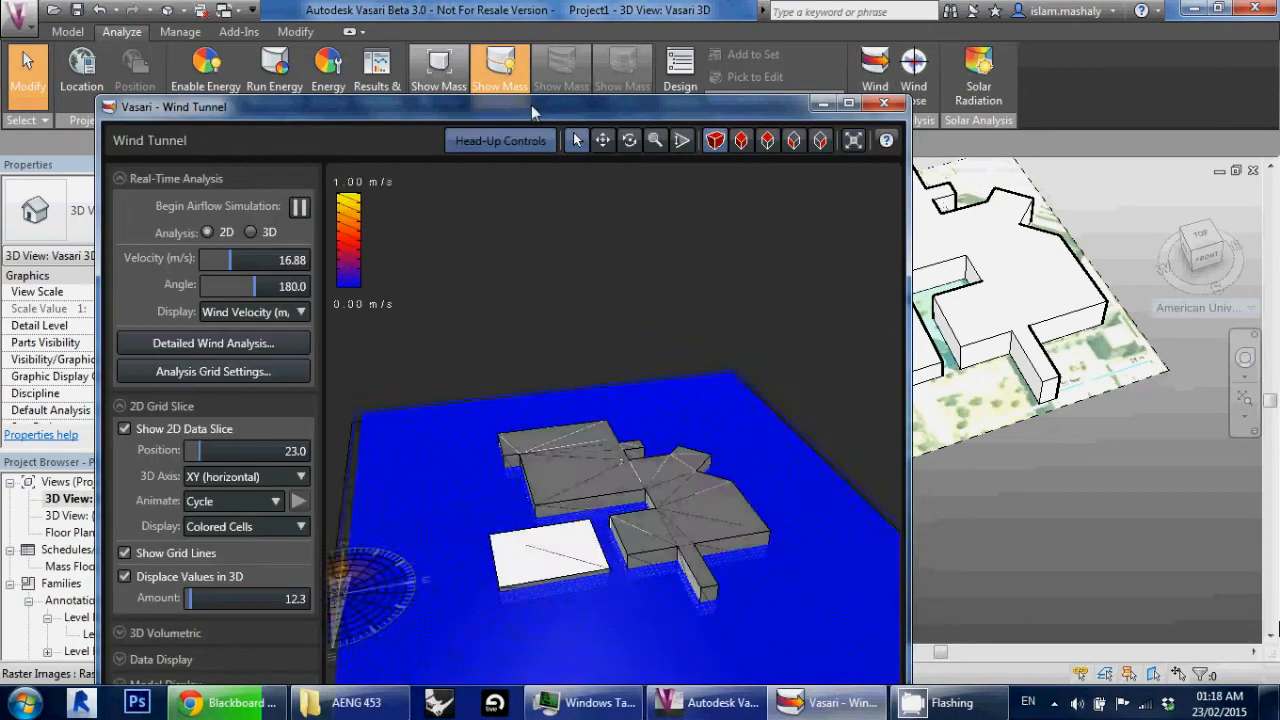
pyautogui.moveTo(487, 104); pyautogui.dragTo(670, 6)
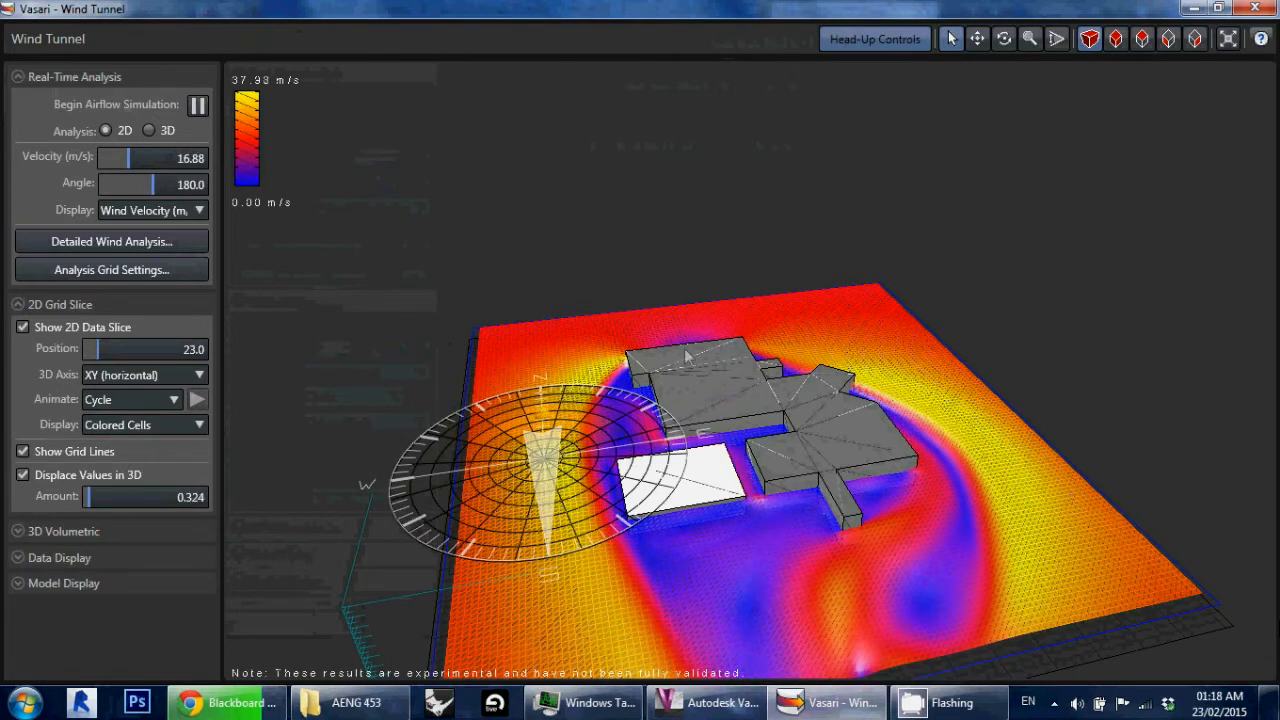
# Step: Inspect the airflow around the masses from several angles and set the wind tunnel velocity to 5.50 m/s
pyautogui.scroll(-2, 1185, 366)
pyautogui.keyDown('shift'); pyautogui.moveTo(1180, 359); pyautogui.dragTo(1050, 334, button='middle'); pyautogui.keyUp('shift')
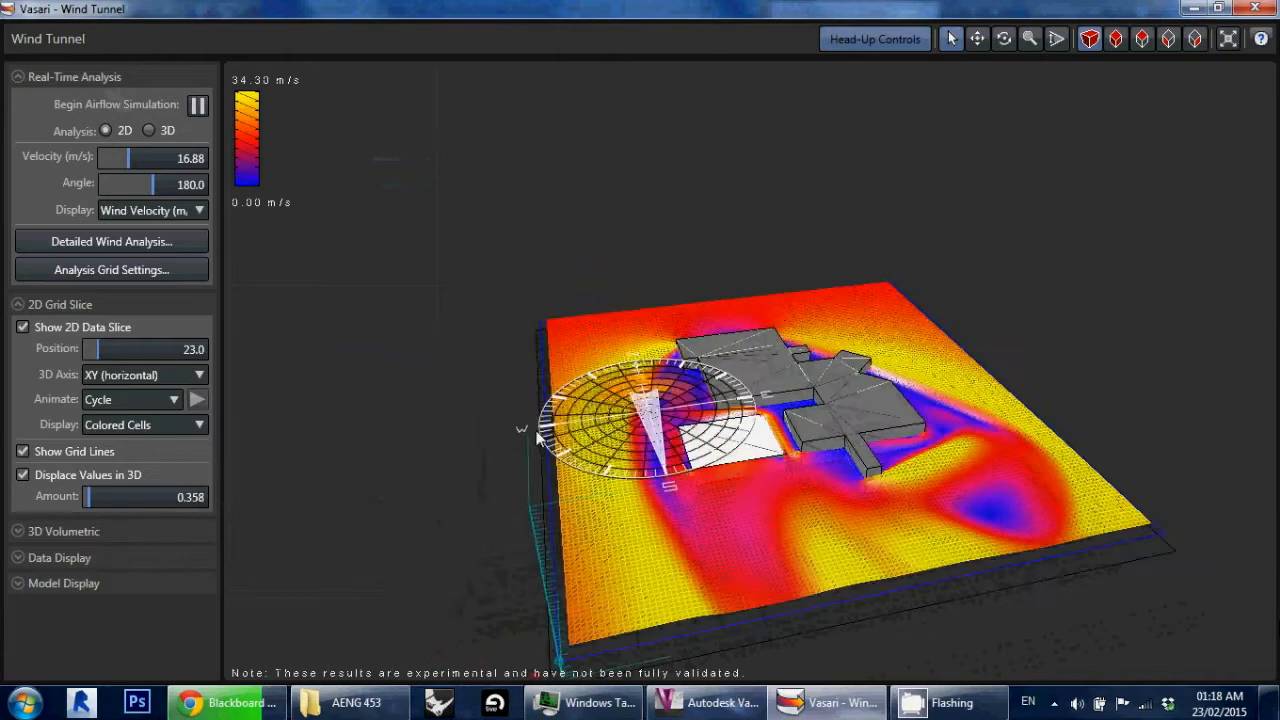
pyautogui.moveTo(434, 348); pyautogui.dragTo(572, 376, button='middle')
pyautogui.keyDown('shift'); pyautogui.moveTo(969, 456); pyautogui.dragTo(942, 547, button='middle'); pyautogui.keyUp('shift')
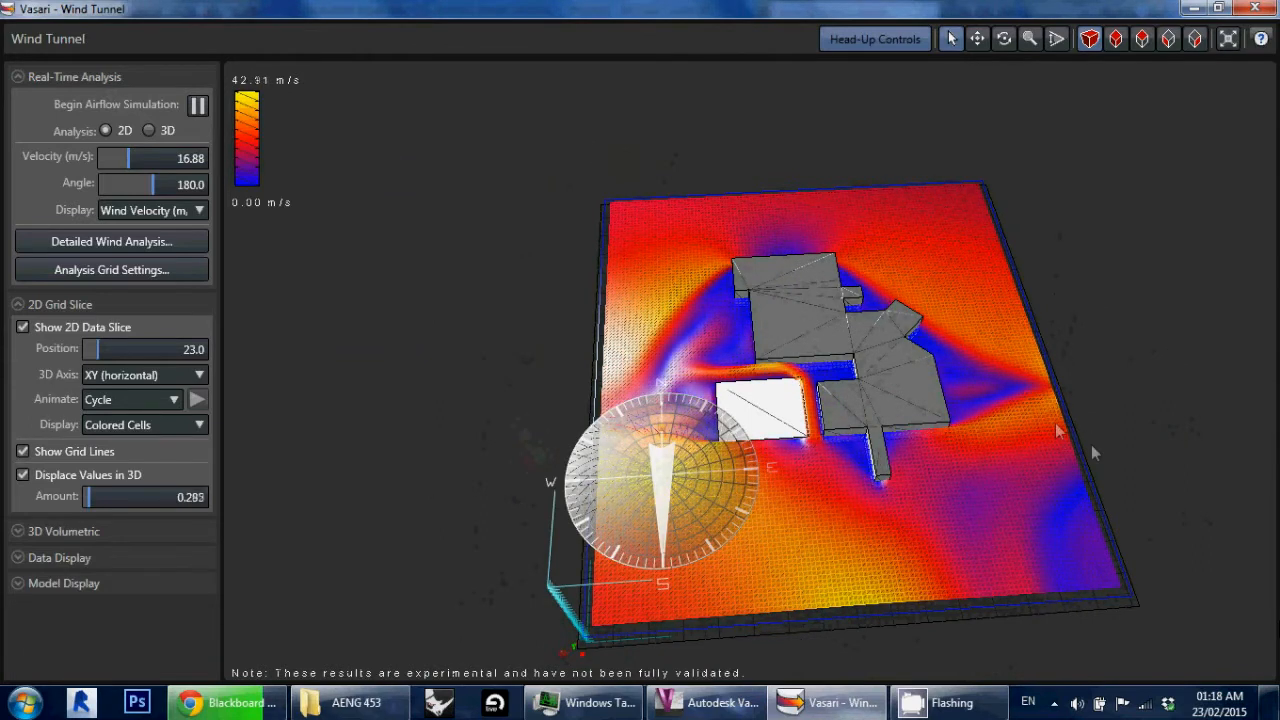
pyautogui.keyDown('shift'); pyautogui.moveTo(948, 458); pyautogui.dragTo(861, 572, button='middle'); pyautogui.keyUp('shift')
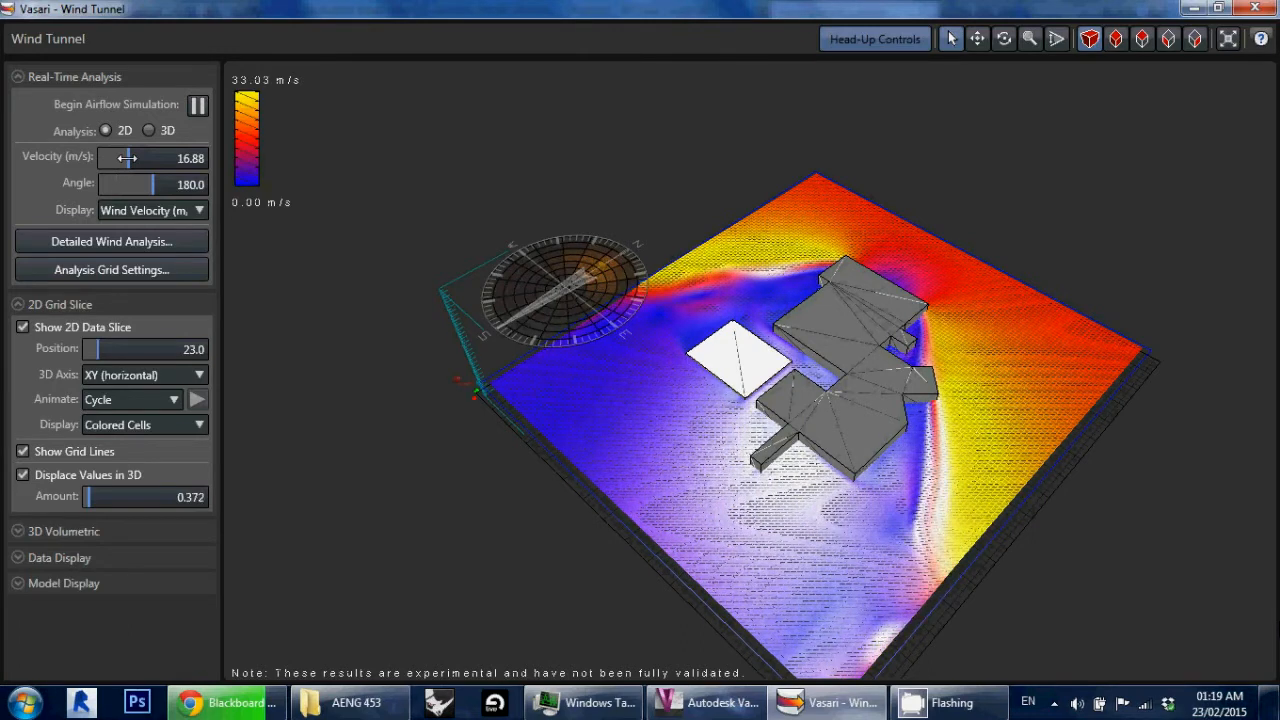
pyautogui.moveTo(127, 158); pyautogui.dragTo(108, 158)
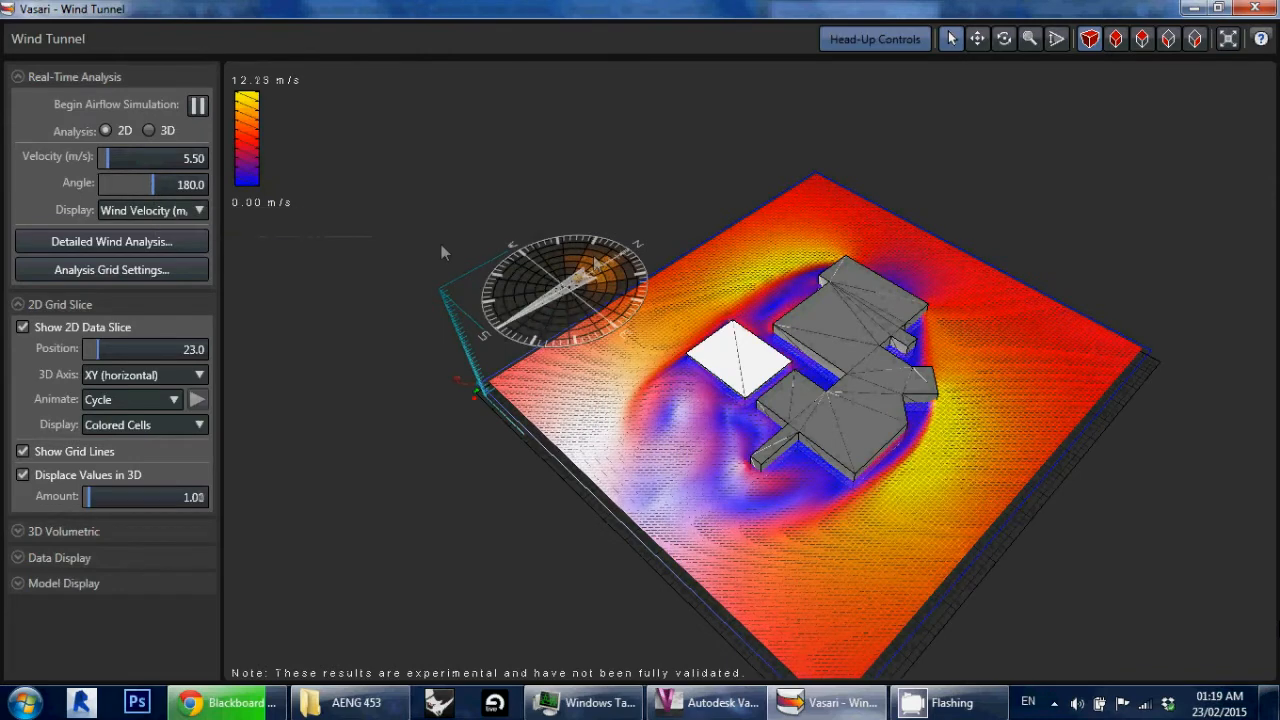
# Step: Turn the wind on the compass to angle 102 at 6.70 m/s, and readjust it to angle 127 at 6.80 m/s
pyautogui.keyDown('shift'); pyautogui.moveTo(1103, 539); pyautogui.dragTo(735, 418, button='middle'); pyautogui.keyUp('shift')
pyautogui.keyDown('shift'); pyautogui.moveTo(628, 452); pyautogui.dragTo(970, 462, button='middle'); pyautogui.keyUp('shift')
pyautogui.keyDown('shift'); pyautogui.moveTo(680, 423); pyautogui.dragTo(206, 580, button='middle'); pyautogui.keyUp('shift')
pyautogui.scroll(2, 926, 285)
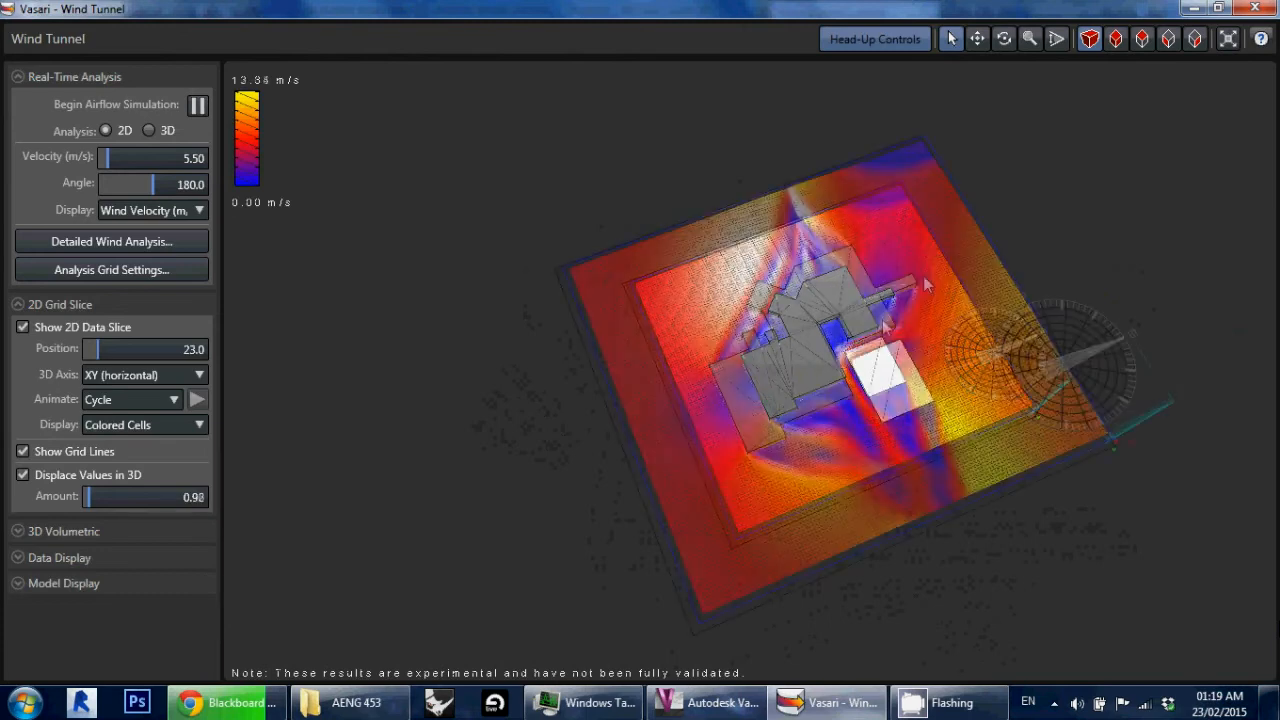
pyautogui.scroll(3, 943, 343)
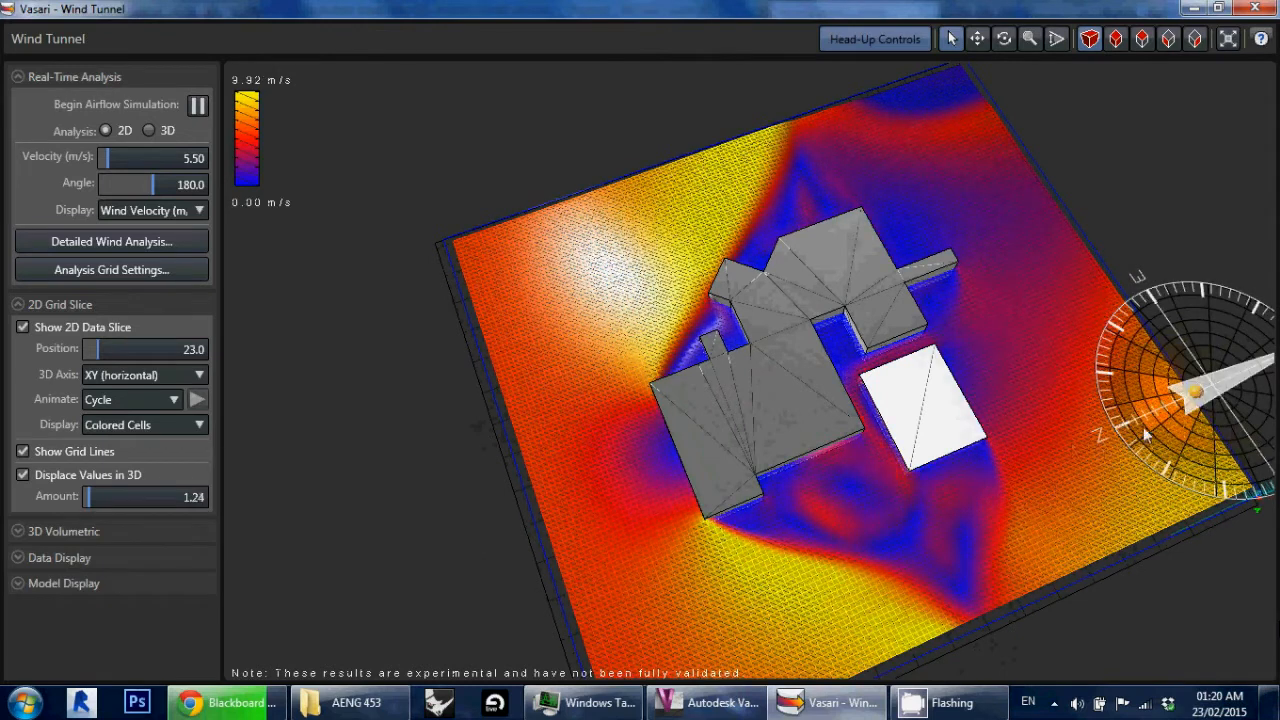
pyautogui.keyDown('shift'); pyautogui.moveTo(1157, 215); pyautogui.dragTo(566, 222, button='middle'); pyautogui.keyUp('shift')
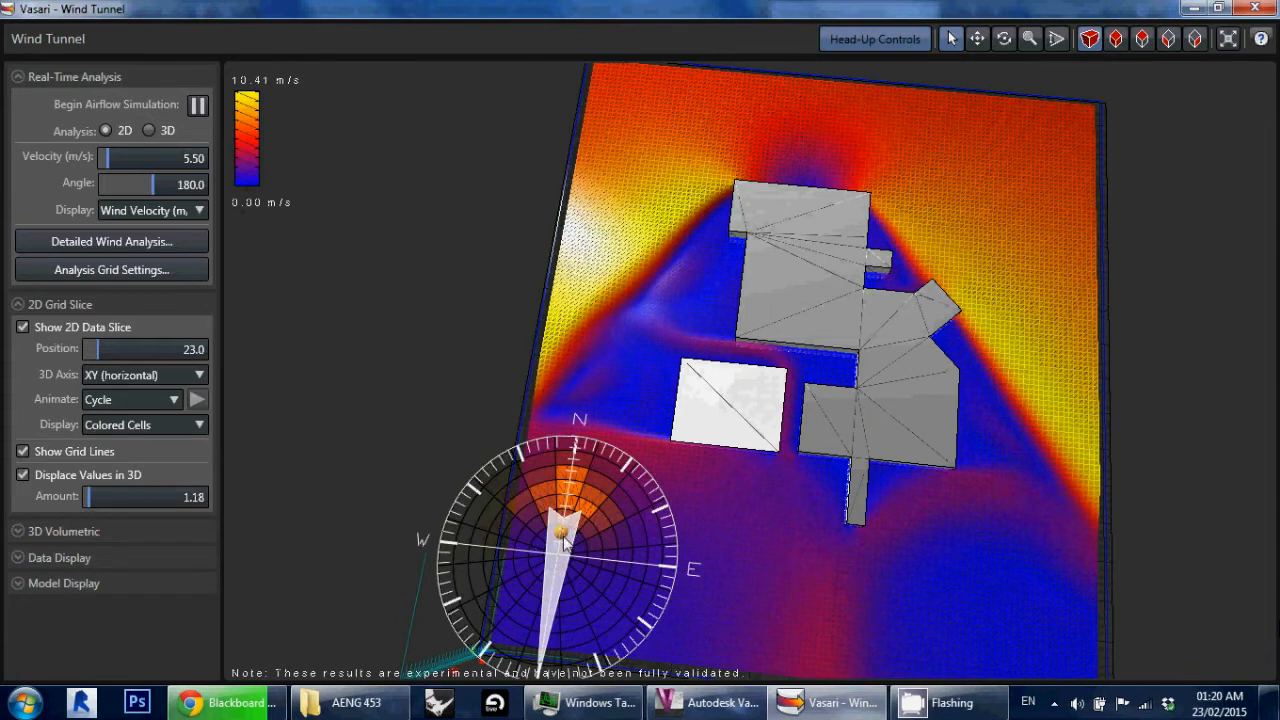
pyautogui.moveTo(565, 540); pyautogui.dragTo(535, 555)
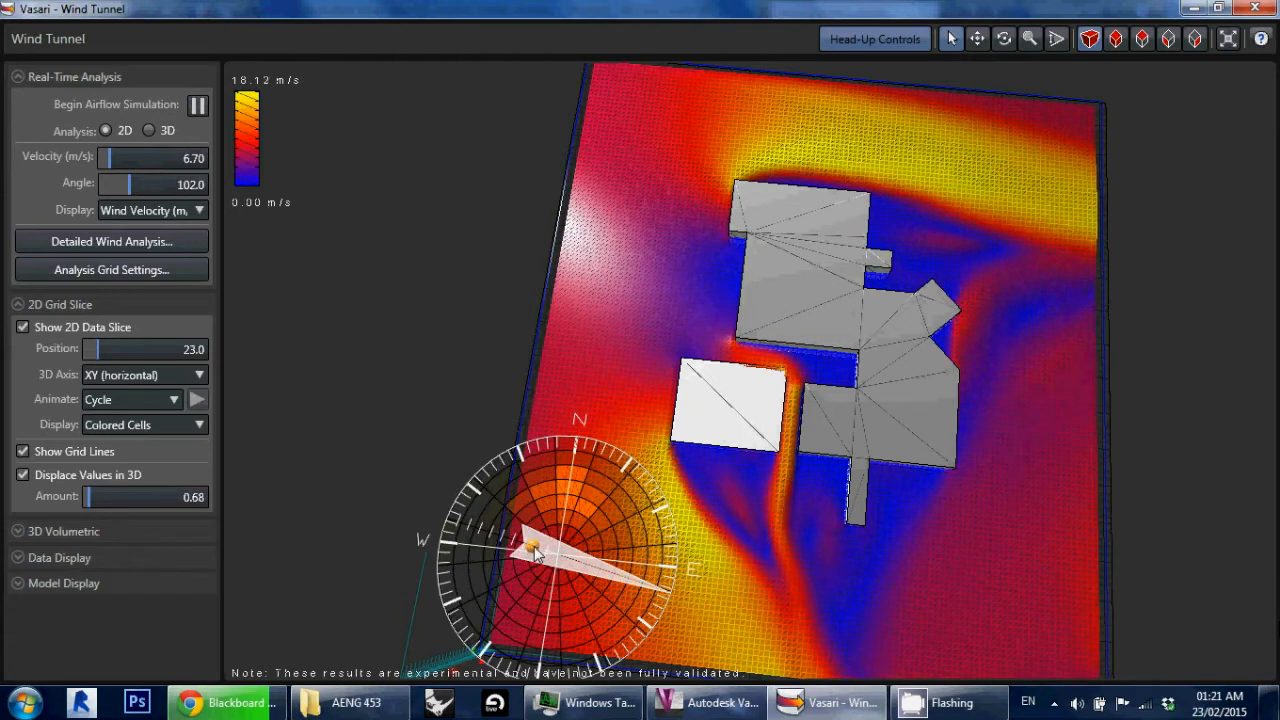
pyautogui.moveTo(536, 554); pyautogui.dragTo(539, 538)
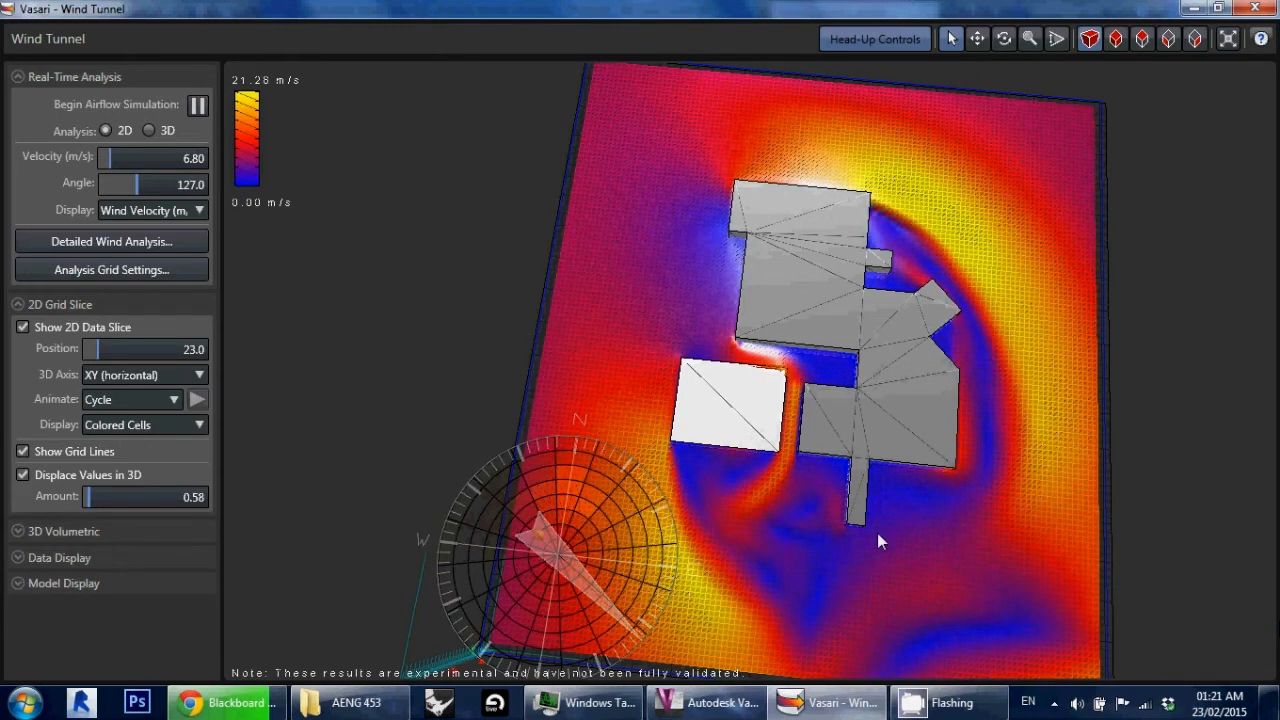
# Step: Turn the wind on the compass to angle 348 at 7.10 m/s
pyautogui.moveTo(545, 543); pyautogui.dragTo(563, 588)
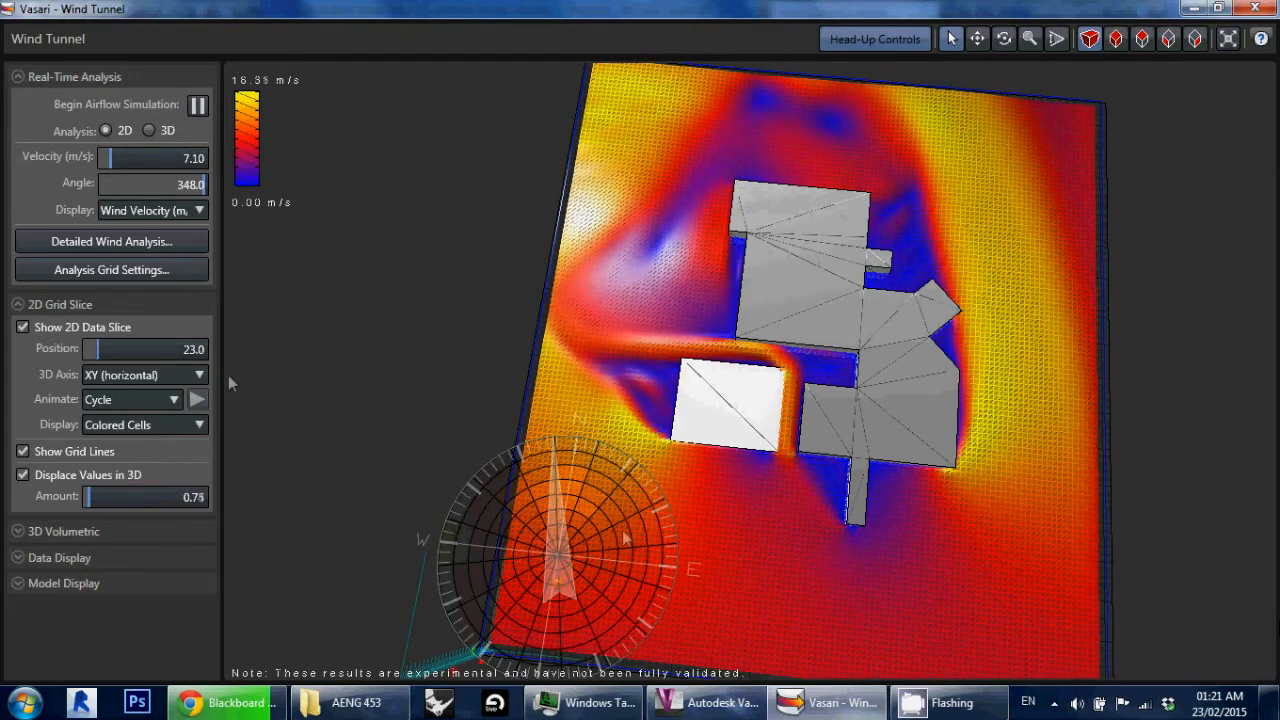
pyautogui.moveTo(1099, 453); pyautogui.dragTo(1176, 477, button='middle')
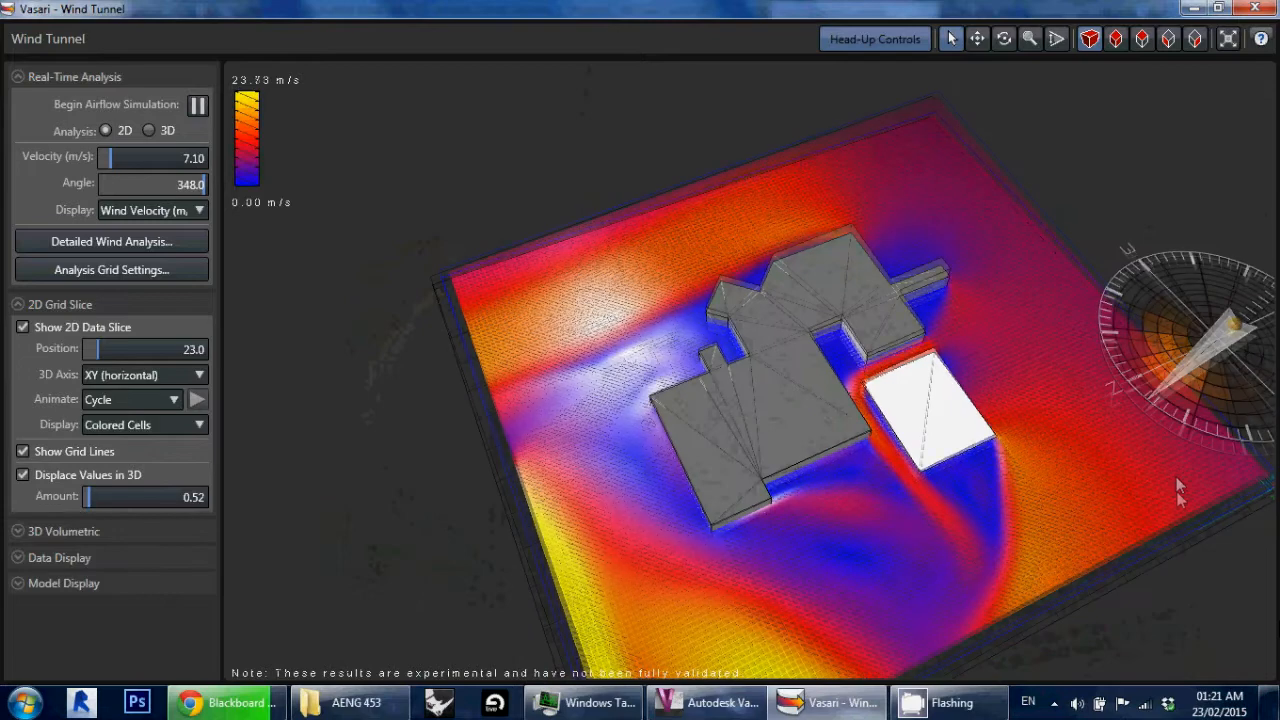
pyautogui.keyDown('shift'); pyautogui.moveTo(1073, 463); pyautogui.dragTo(1090, 590, button='middle'); pyautogui.keyUp('shift')
pyautogui.scroll(2, 960, 507)
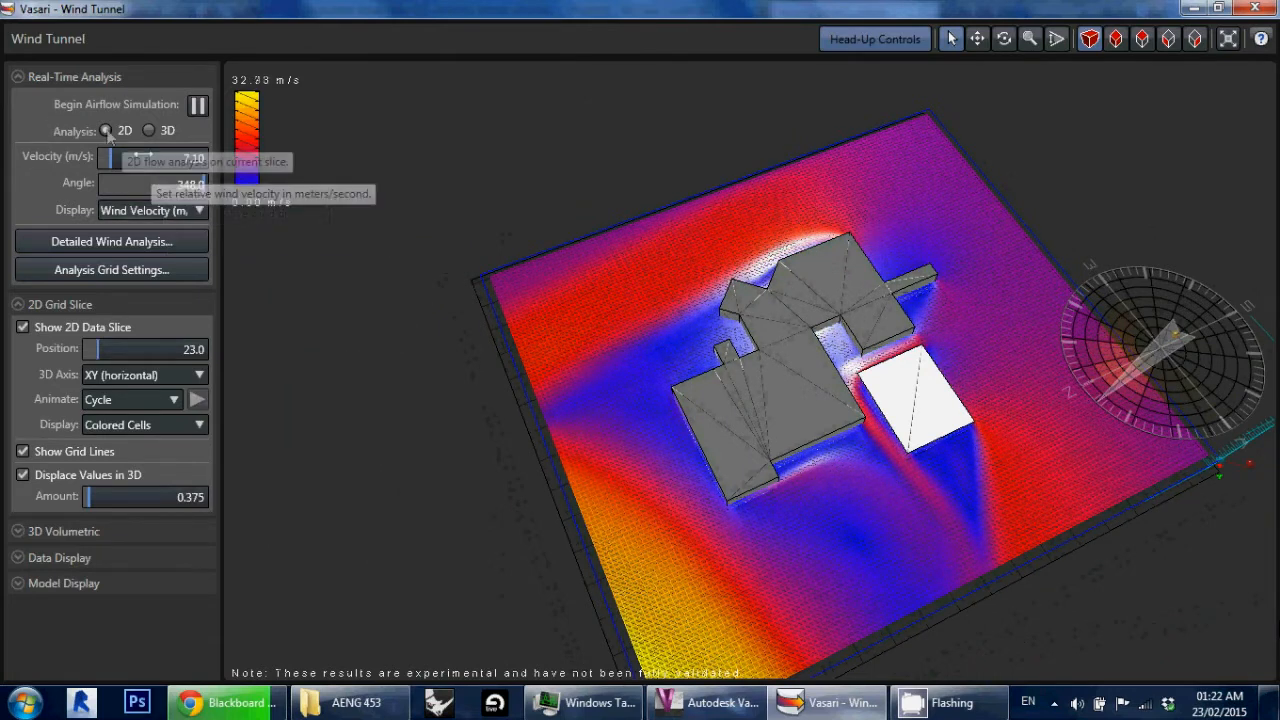
# Step: Lower the horizontal 2D data slice to position 13.3 so that it cuts through the masses
pyautogui.moveTo(892, 490); pyautogui.dragTo(855, 334)
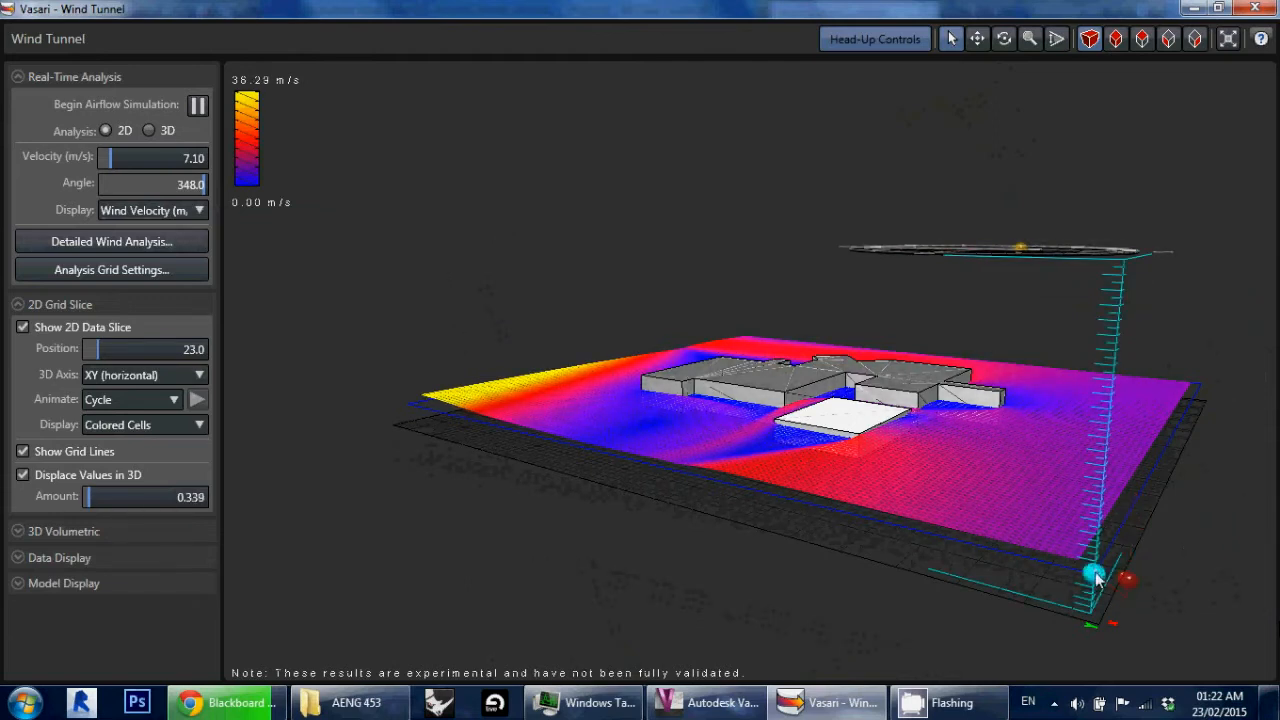
pyautogui.moveTo(1095, 580); pyautogui.dragTo(1096, 600)
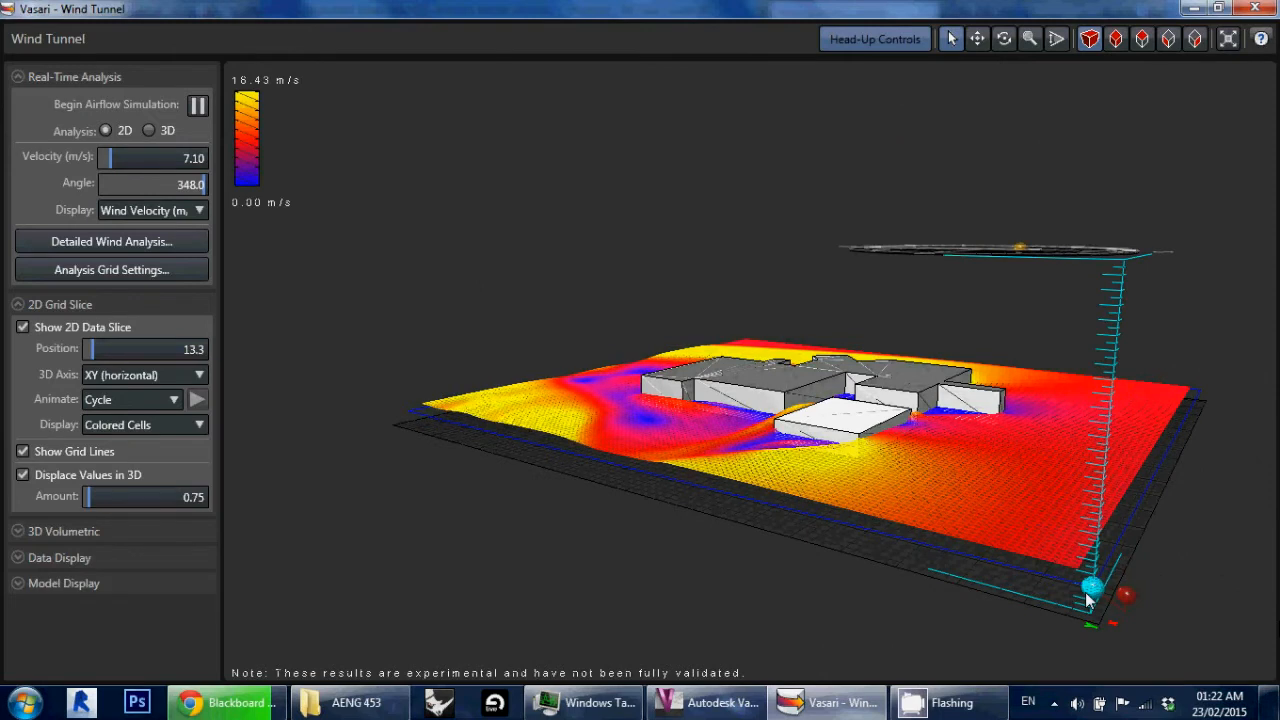
pyautogui.moveTo(1089, 600); pyautogui.dragTo(1175, 628)
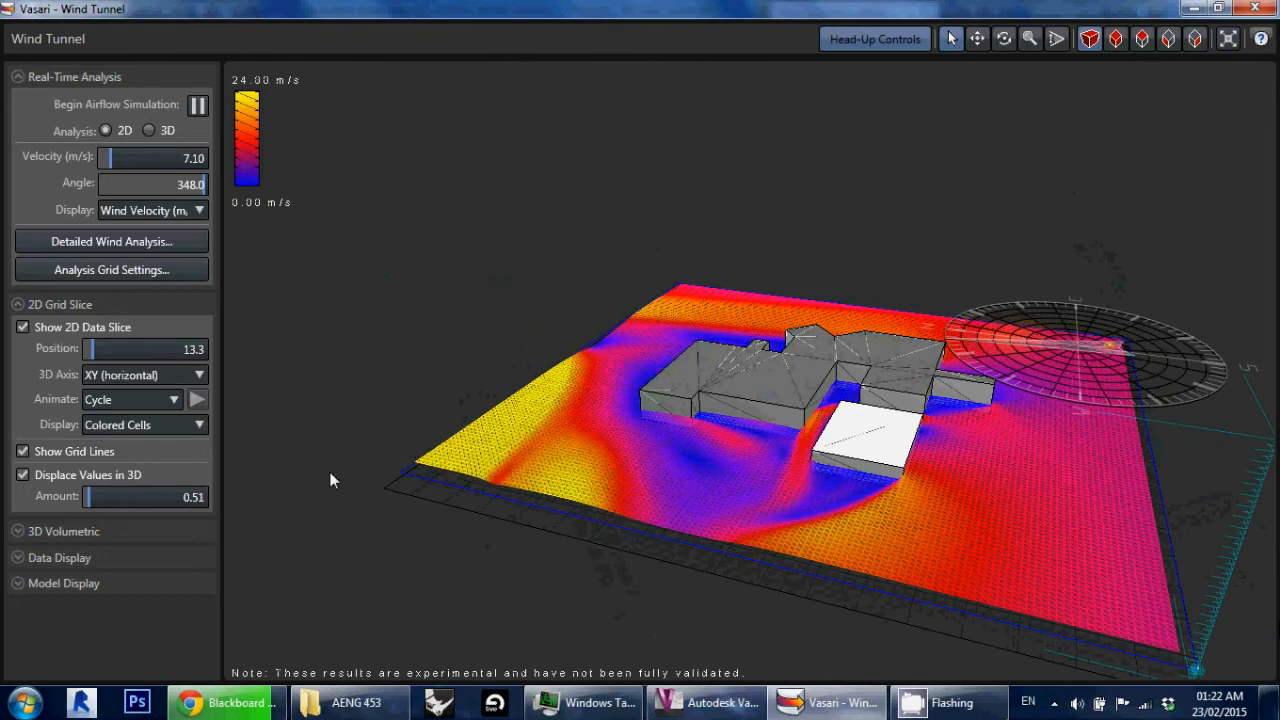
# Step: View the airflow on a YZ vertical data slice, and switch the slice to the XZ vertical axis
pyautogui.click(190, 378)
pyautogui.click(131, 416)
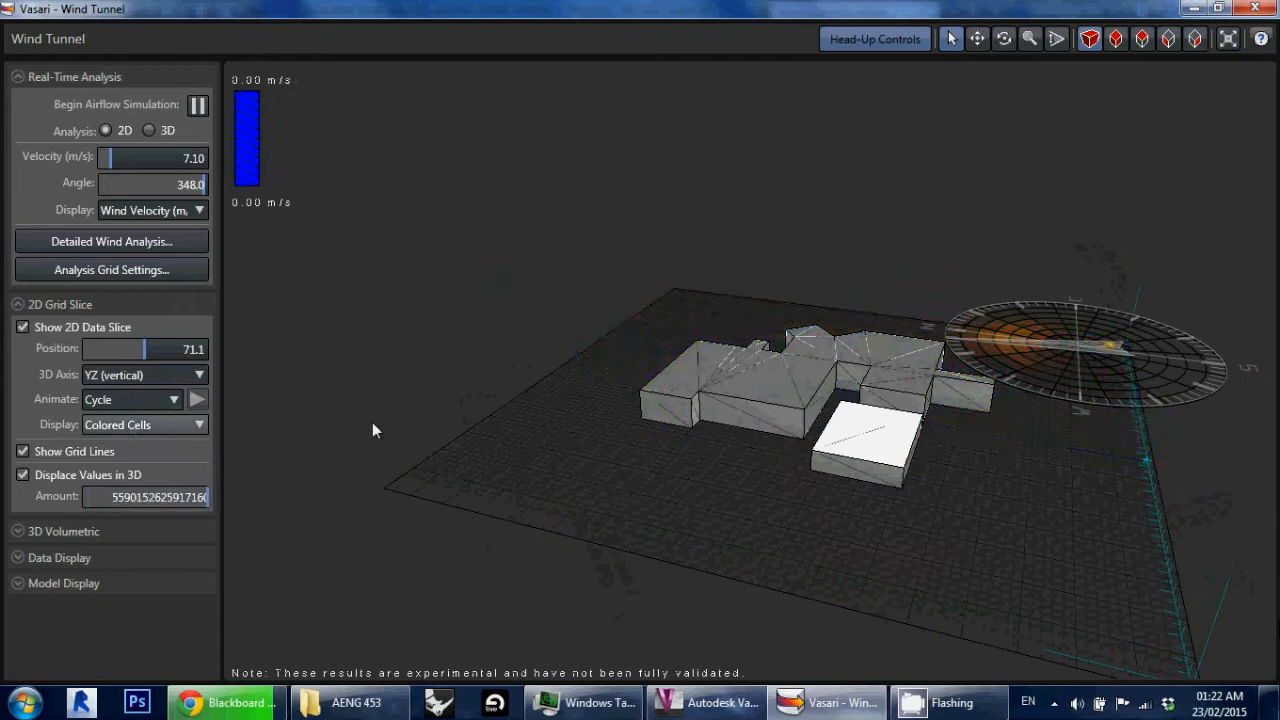
pyautogui.keyDown('shift'); pyautogui.moveTo(634, 423); pyautogui.dragTo(766, 397, button='middle'); pyautogui.keyUp('shift')
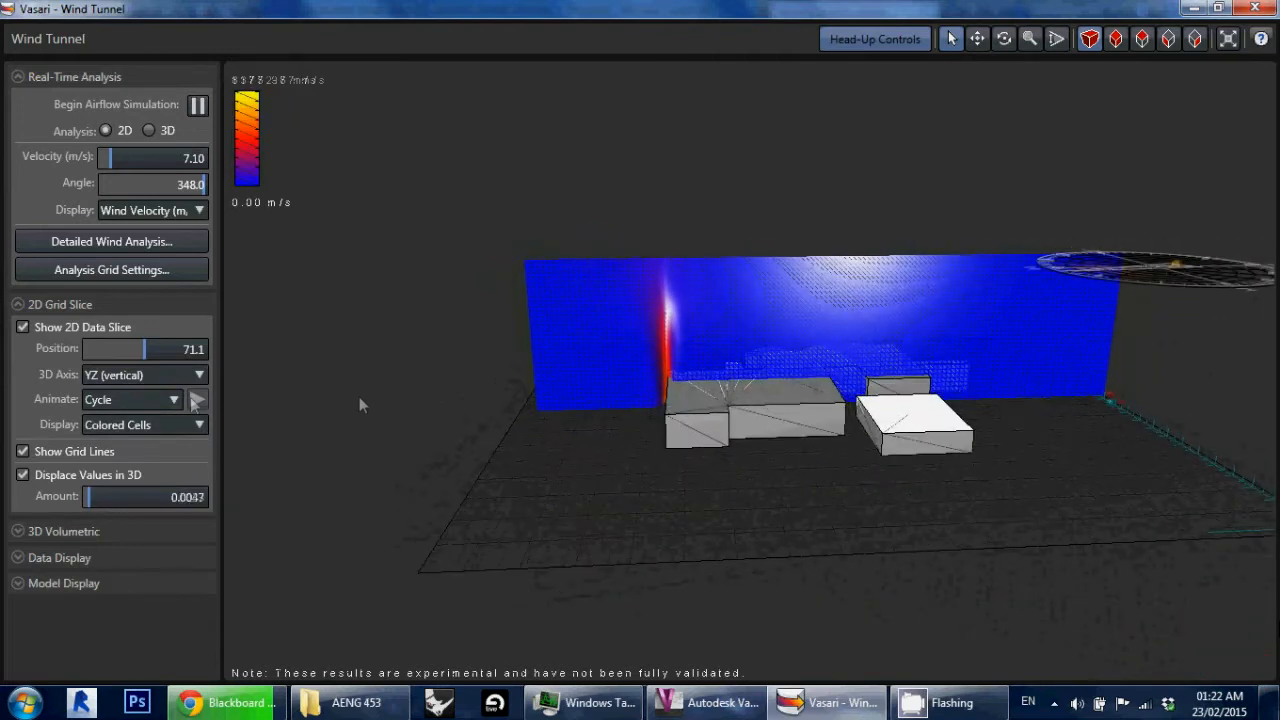
pyautogui.click(190, 375)
pyautogui.click(128, 439)
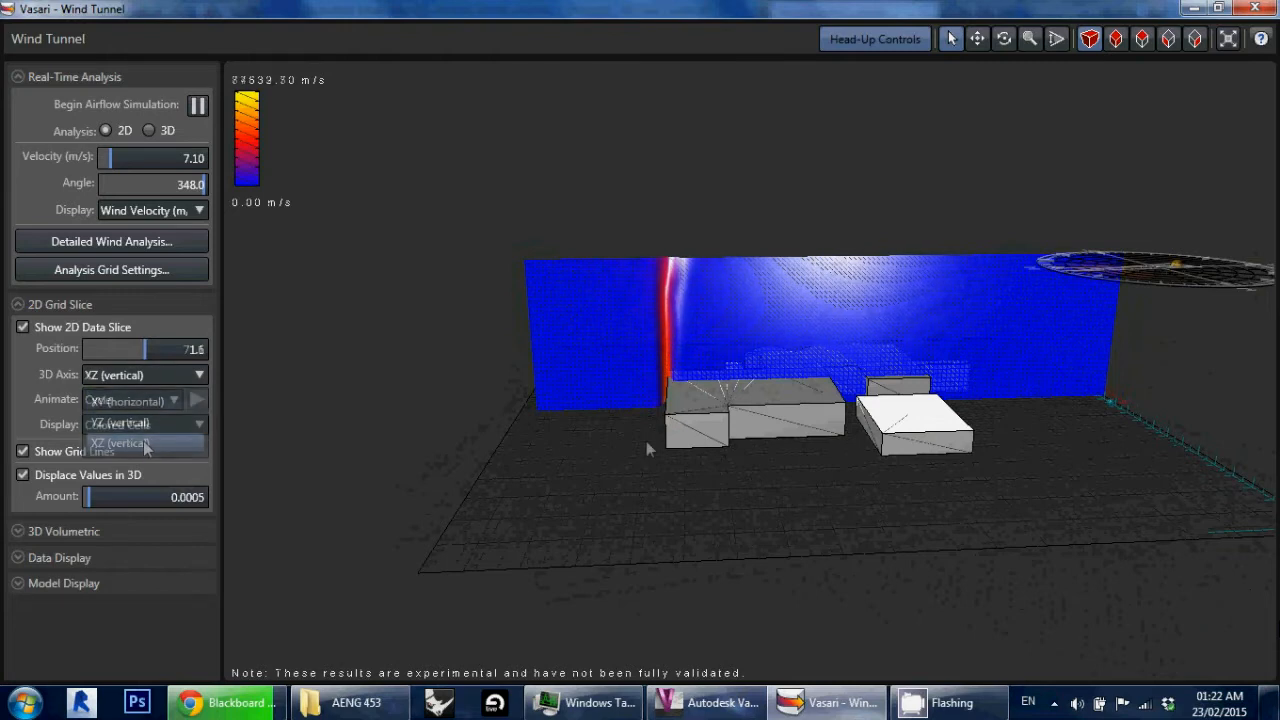
pyautogui.keyDown('shift'); pyautogui.moveTo(895, 443); pyautogui.dragTo(950, 465, button='middle'); pyautogui.keyUp('shift')
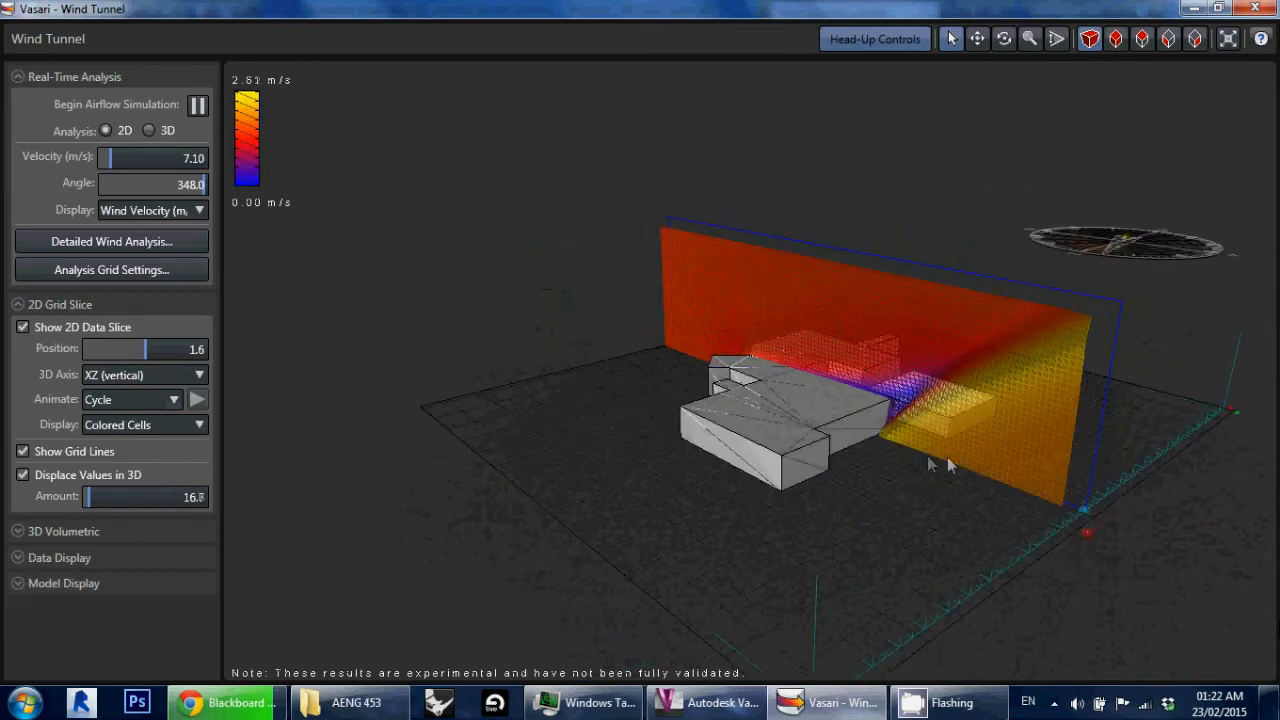
# Step: Switch the real-time airflow analysis from 2D to 3D
pyautogui.click(176, 400)
pyautogui.click(175, 404)
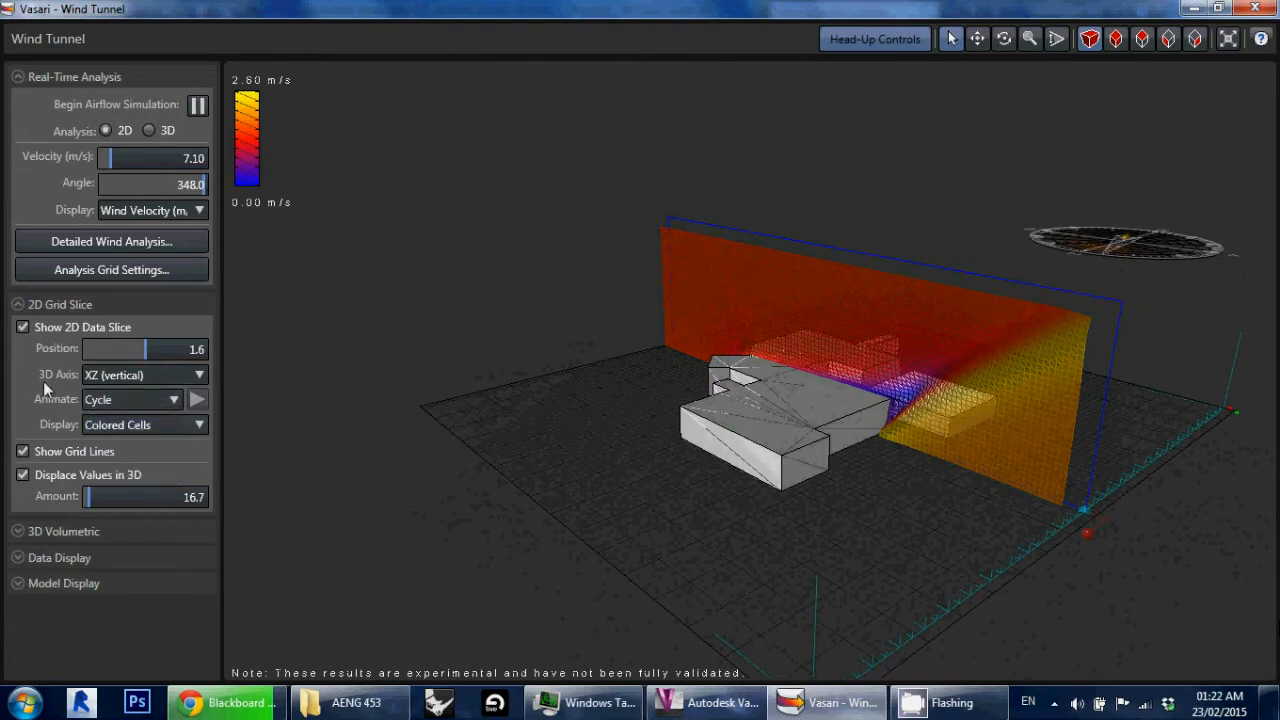
pyautogui.keyDown('shift'); pyautogui.moveTo(600, 420); pyautogui.dragTo(1210, 440, button='middle'); pyautogui.keyUp('shift')
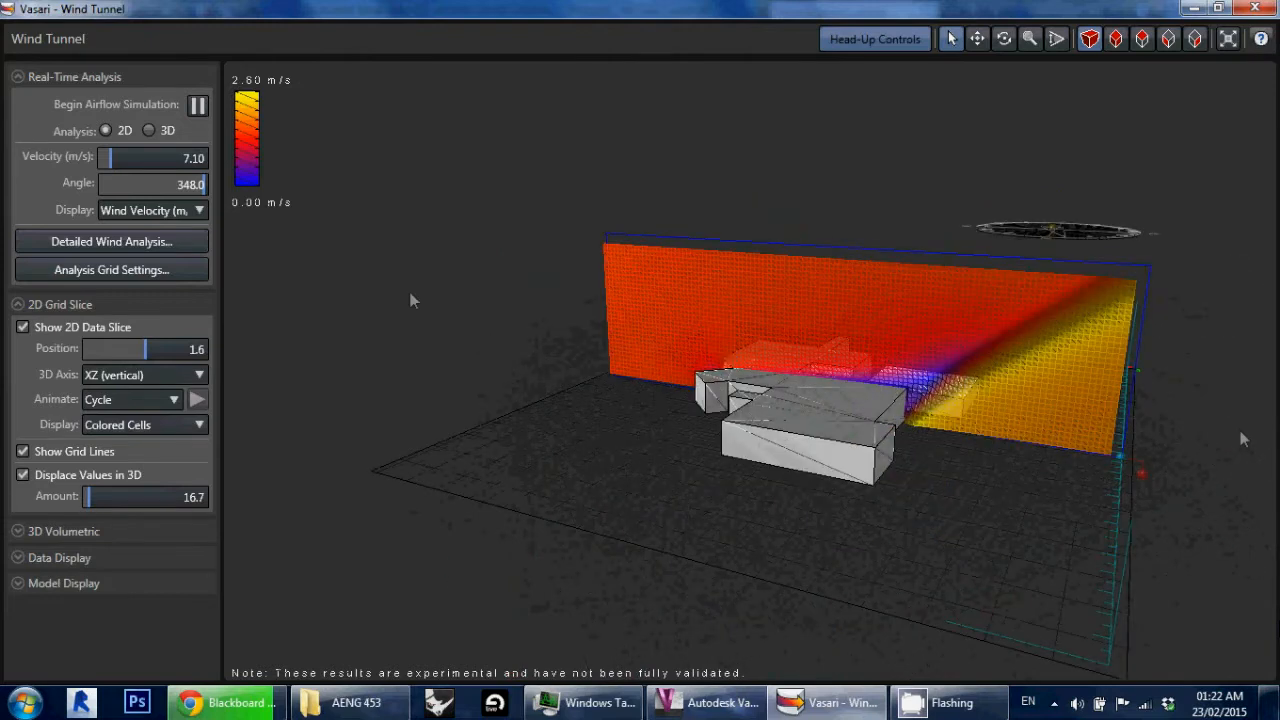
pyautogui.click(150, 131)
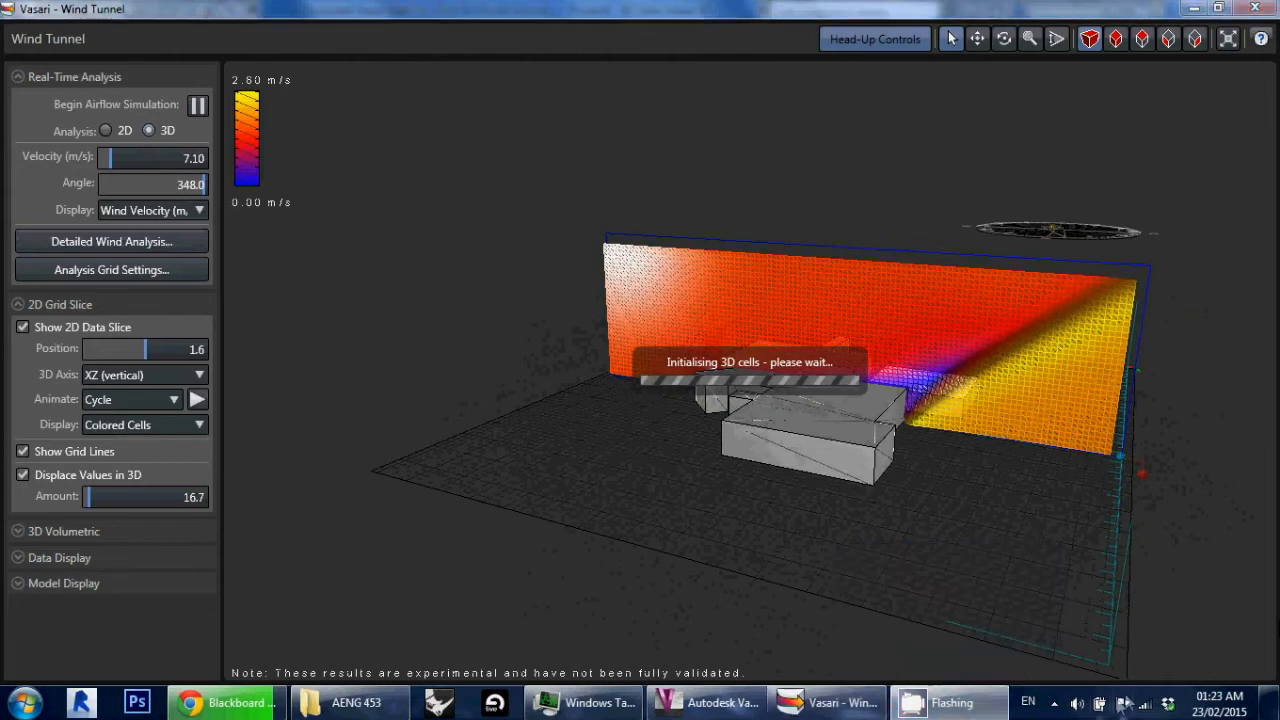
pyautogui.click(1055, 703)
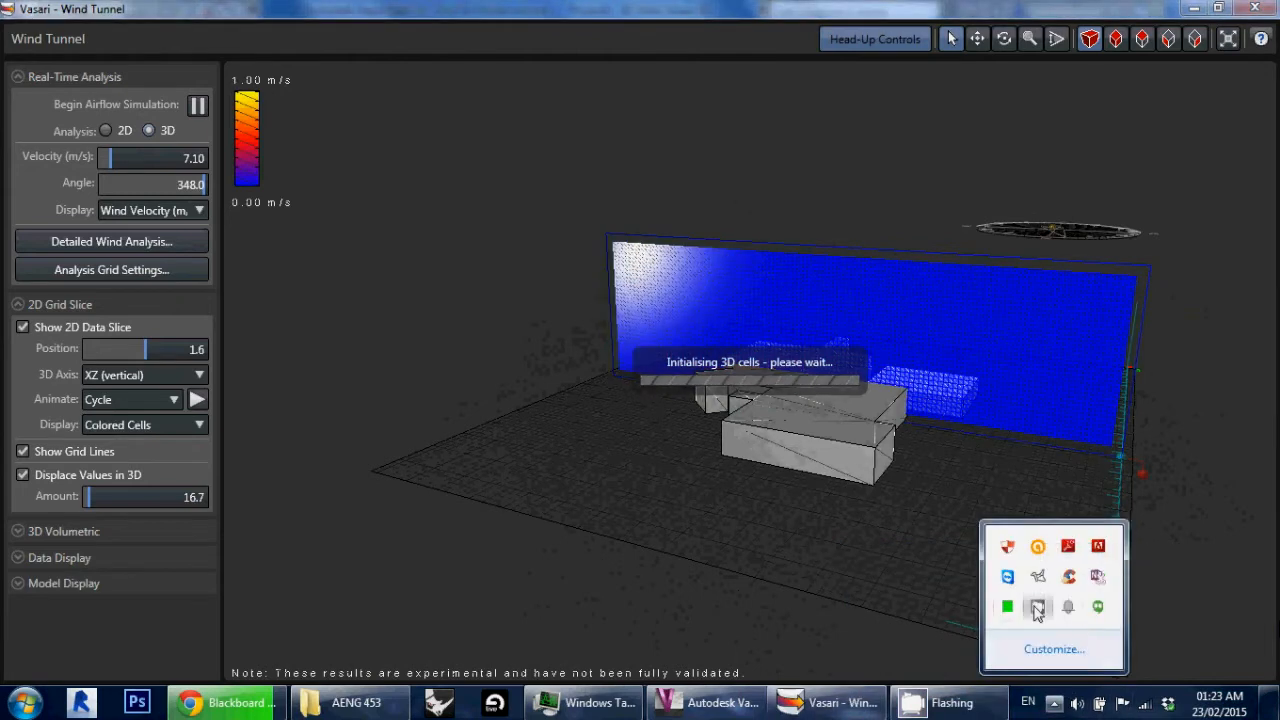
pyautogui.click(1036, 608)
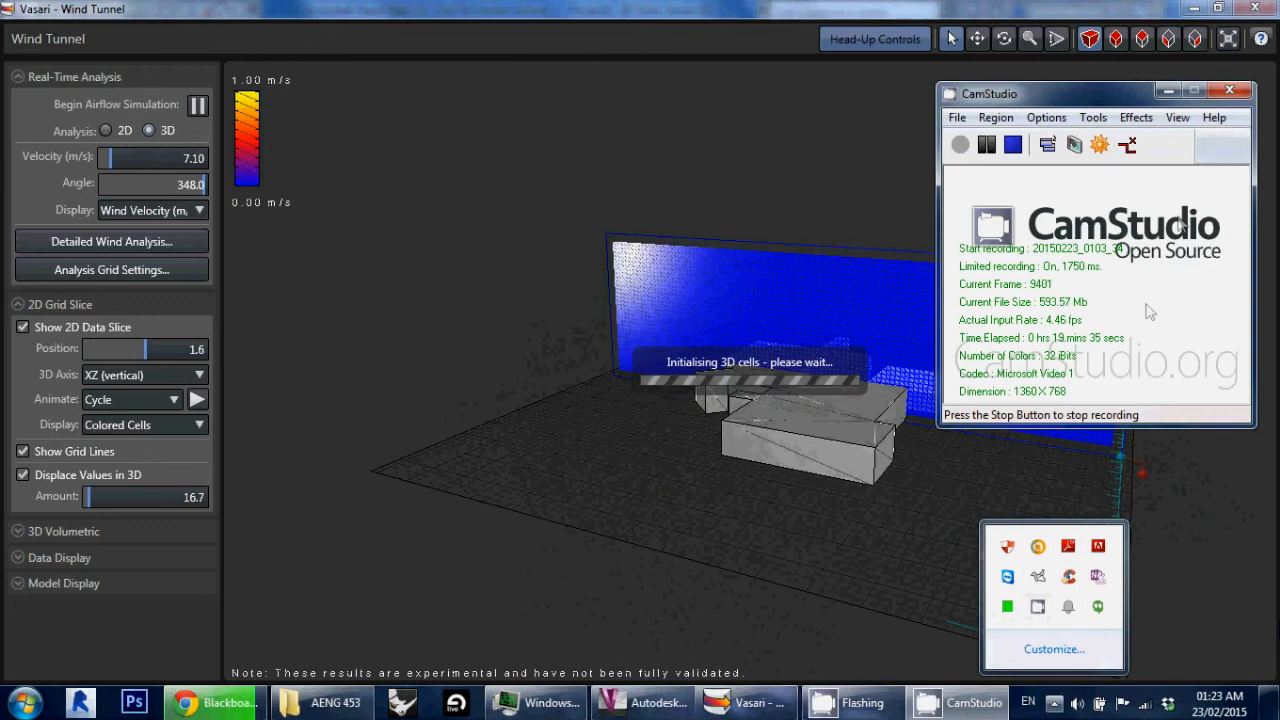
pyautogui.click(1170, 93)
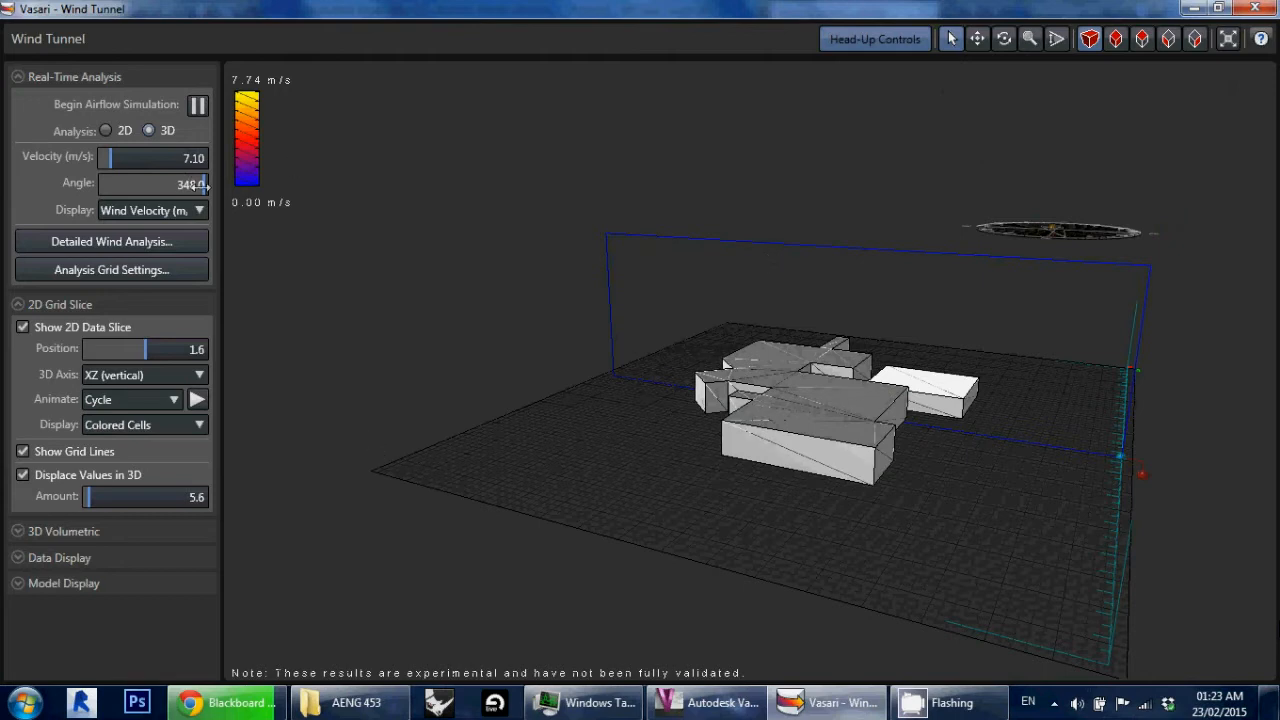
# Step: Hide the 2D data slice and show the 3D volumetric airflow around the masses
pyautogui.keyDown('shift'); pyautogui.moveTo(765, 457); pyautogui.dragTo(191, 446, button='middle'); pyautogui.keyUp('shift')
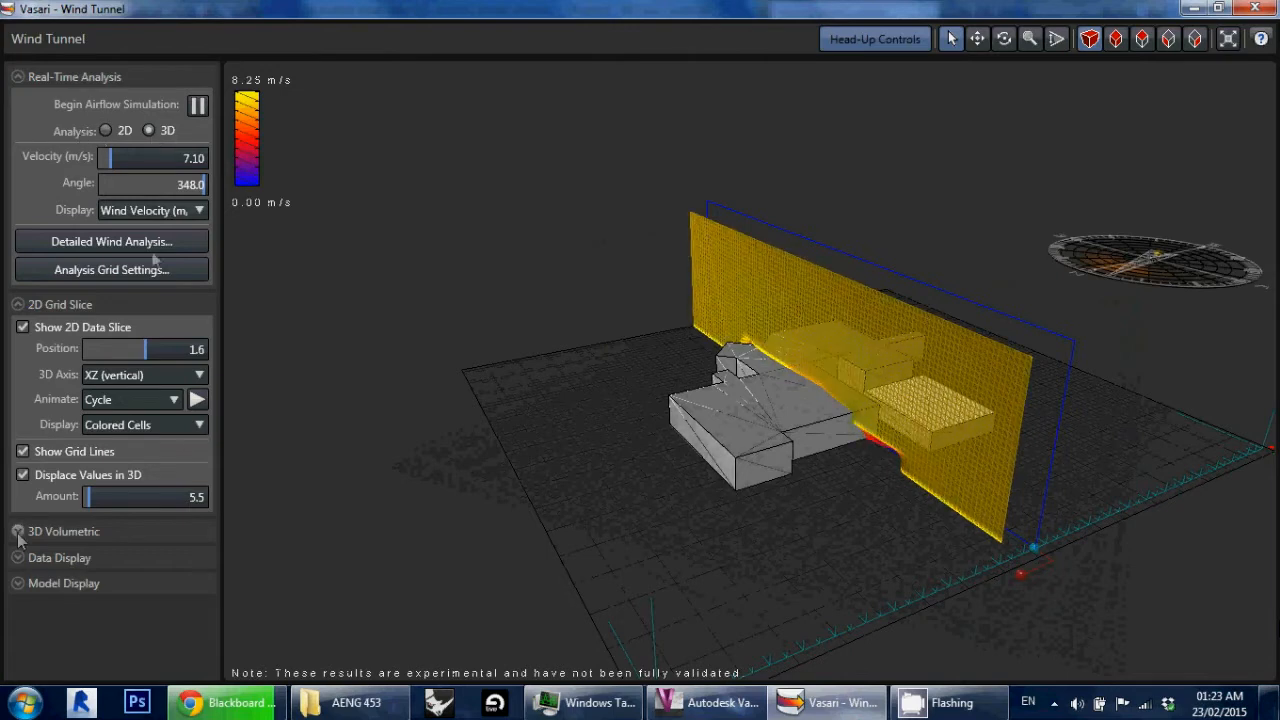
pyautogui.click(25, 328)
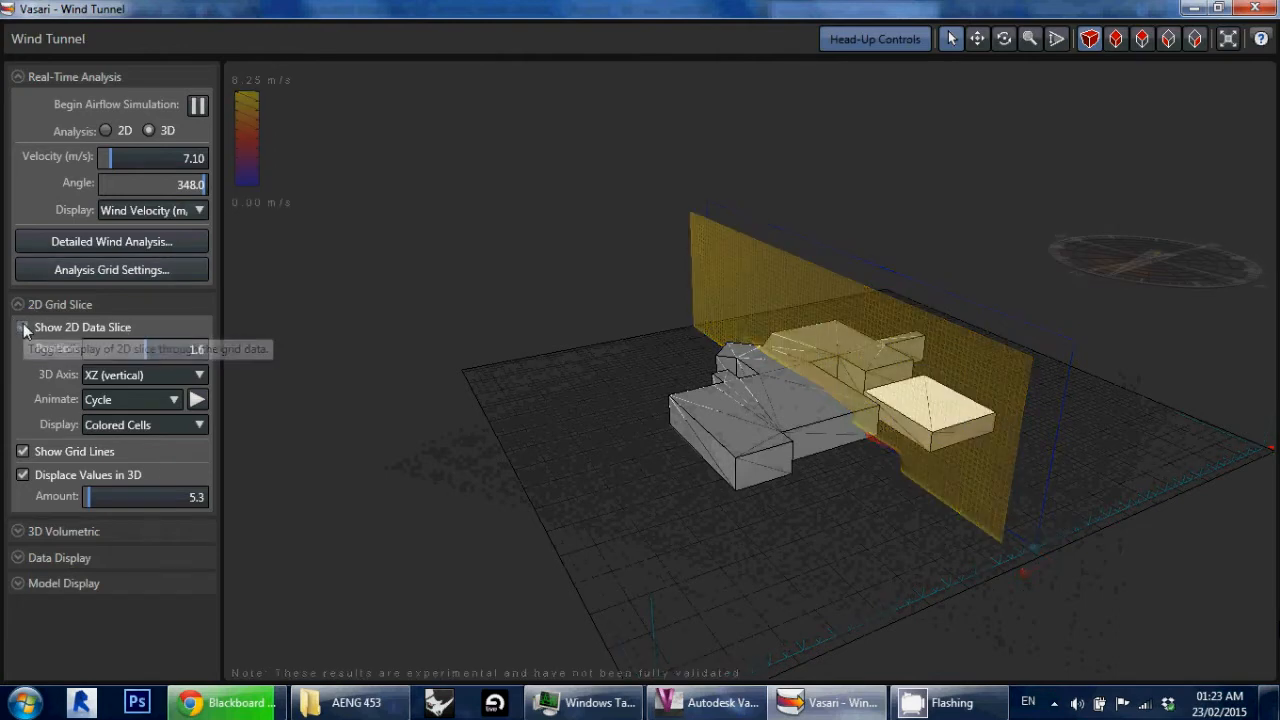
pyautogui.click(25, 536)
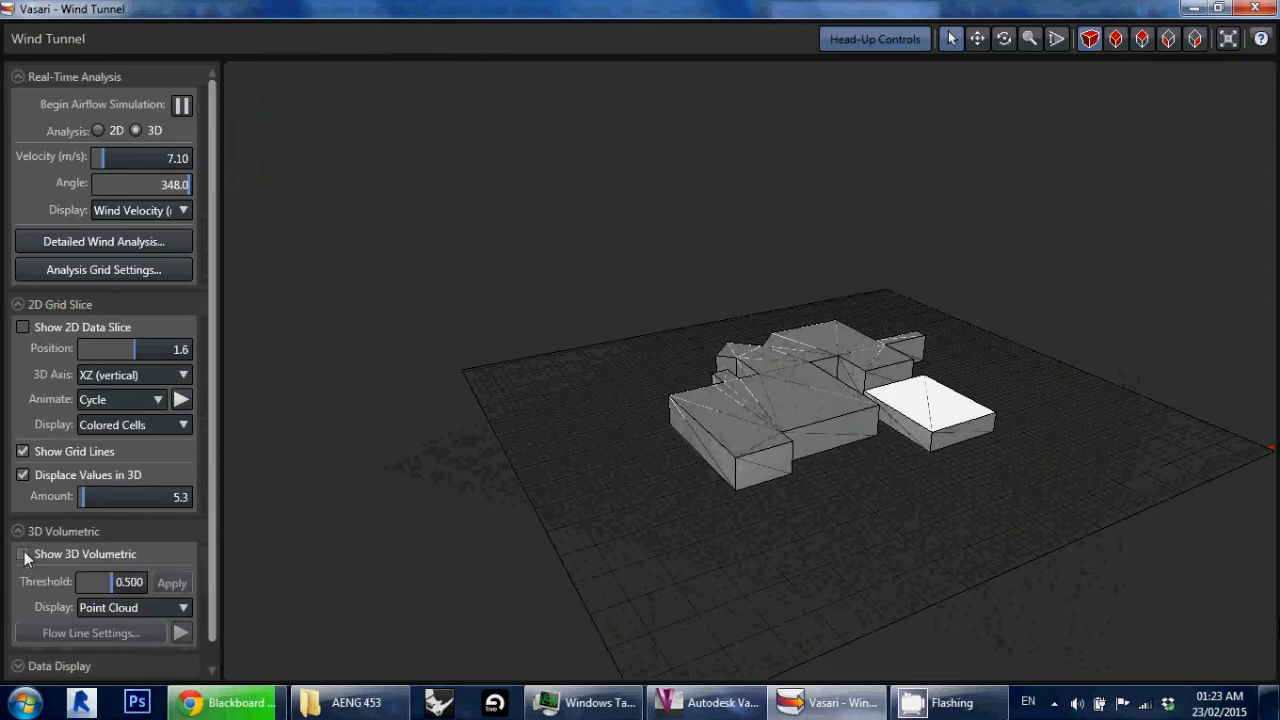
pyautogui.click(23, 554)
pyautogui.moveTo(905, 580); pyautogui.dragTo(489, 557)
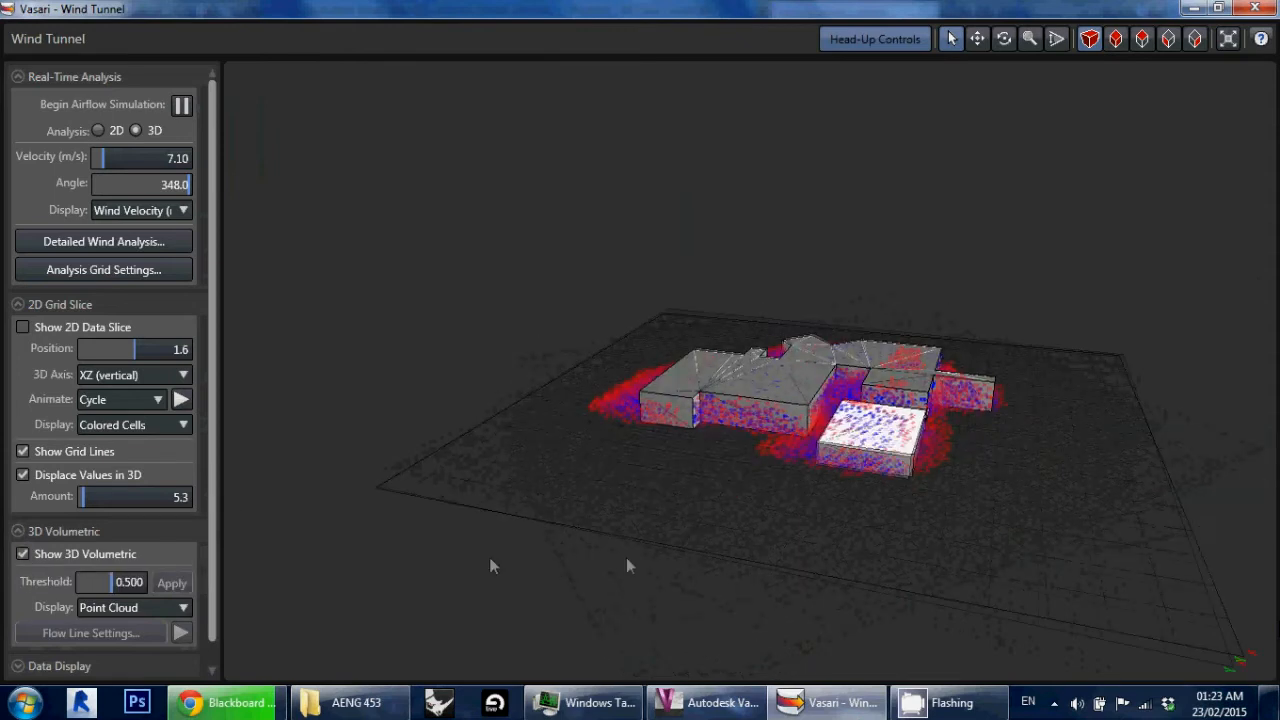
# Step: Examine the volumetric point cloud around the campus and neighbouring block, up close and from different angles
pyautogui.scroll(-1, 213, 510)
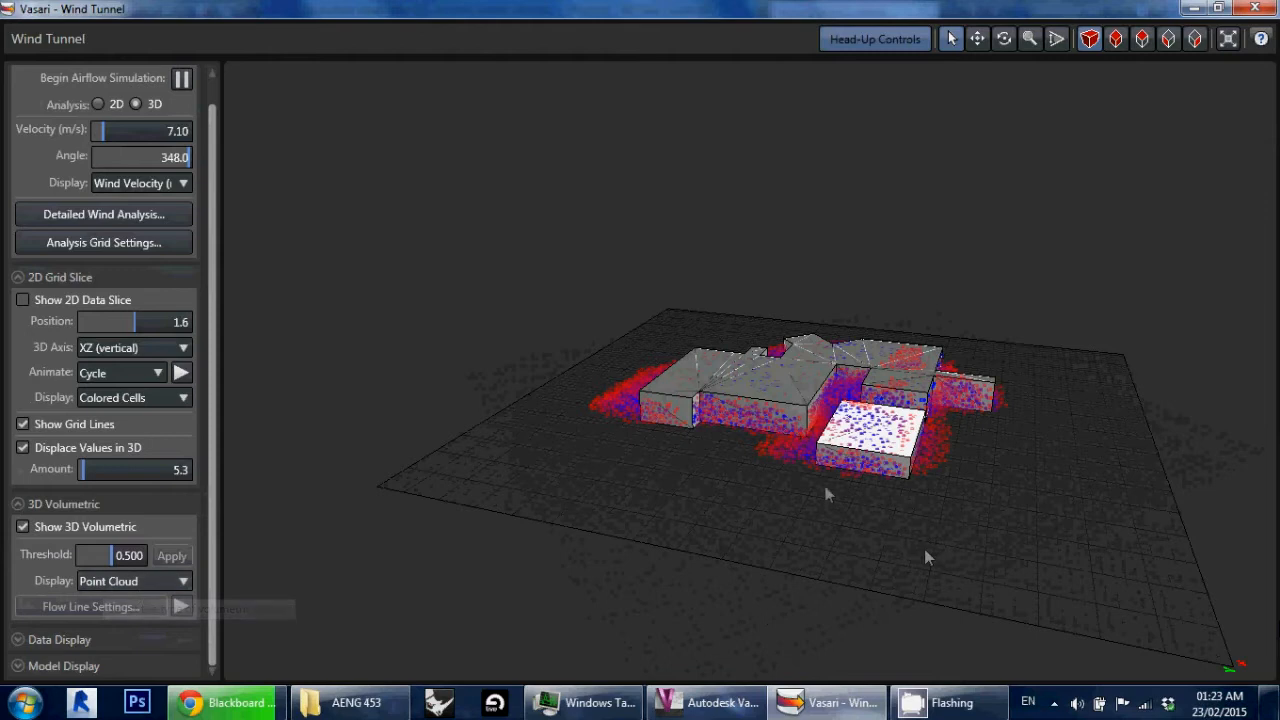
pyautogui.keyDown('shift'); pyautogui.moveTo(743, 481); pyautogui.dragTo(881, 620, button='middle'); pyautogui.keyUp('shift')
pyautogui.scroll(8, 937, 460)
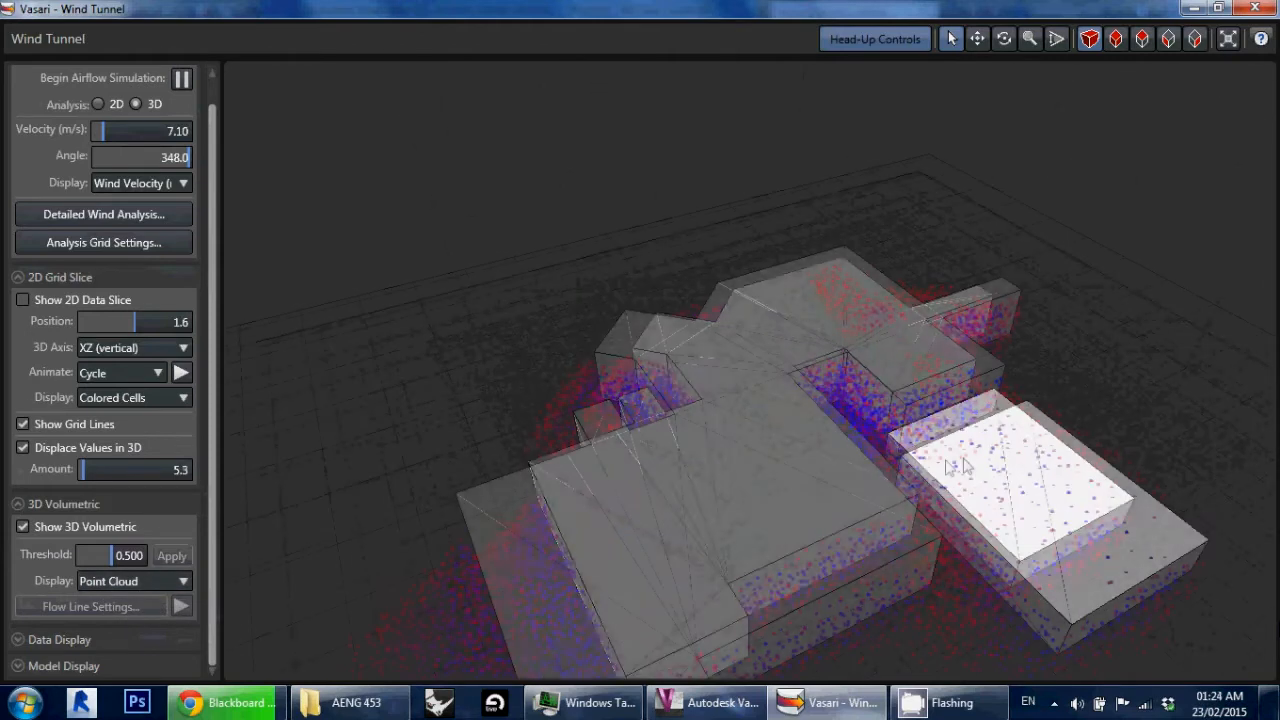
pyautogui.scroll(-1, 841, 360)
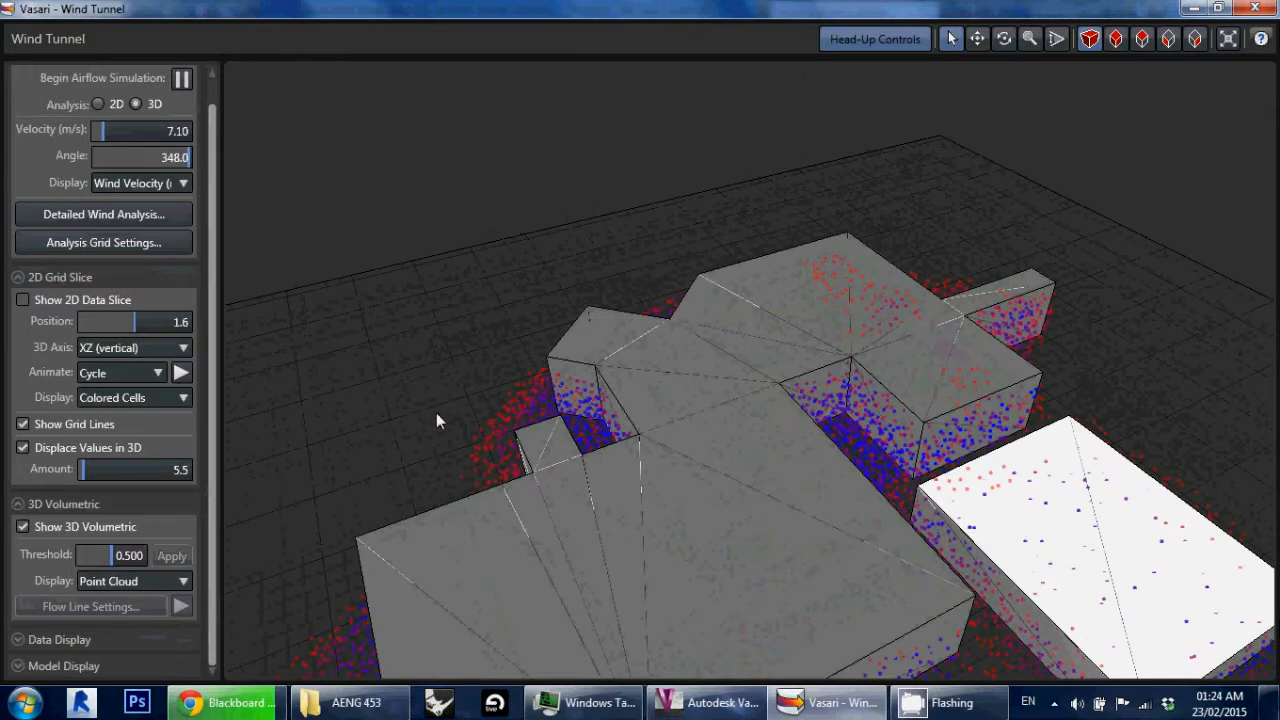
pyautogui.keyDown('shift'); pyautogui.moveTo(619, 396); pyautogui.dragTo(650, 447, button='middle'); pyautogui.keyUp('shift')
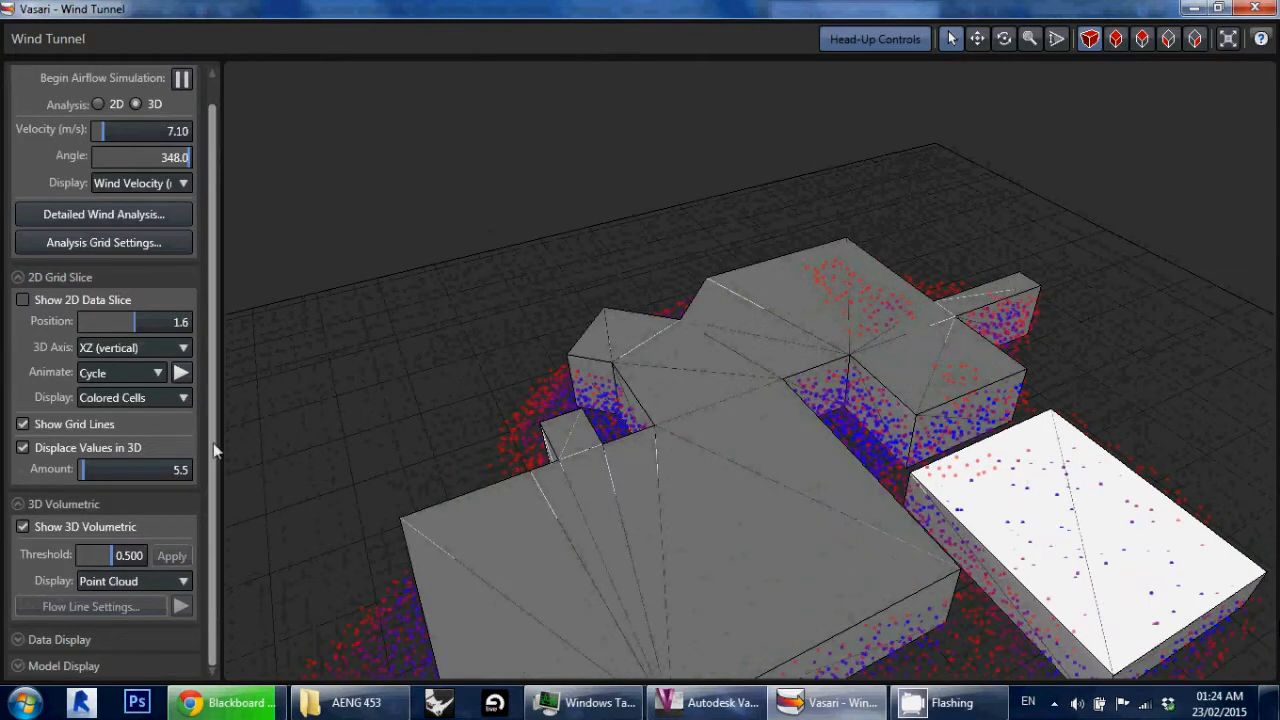
pyautogui.scroll(3, 719, 460)
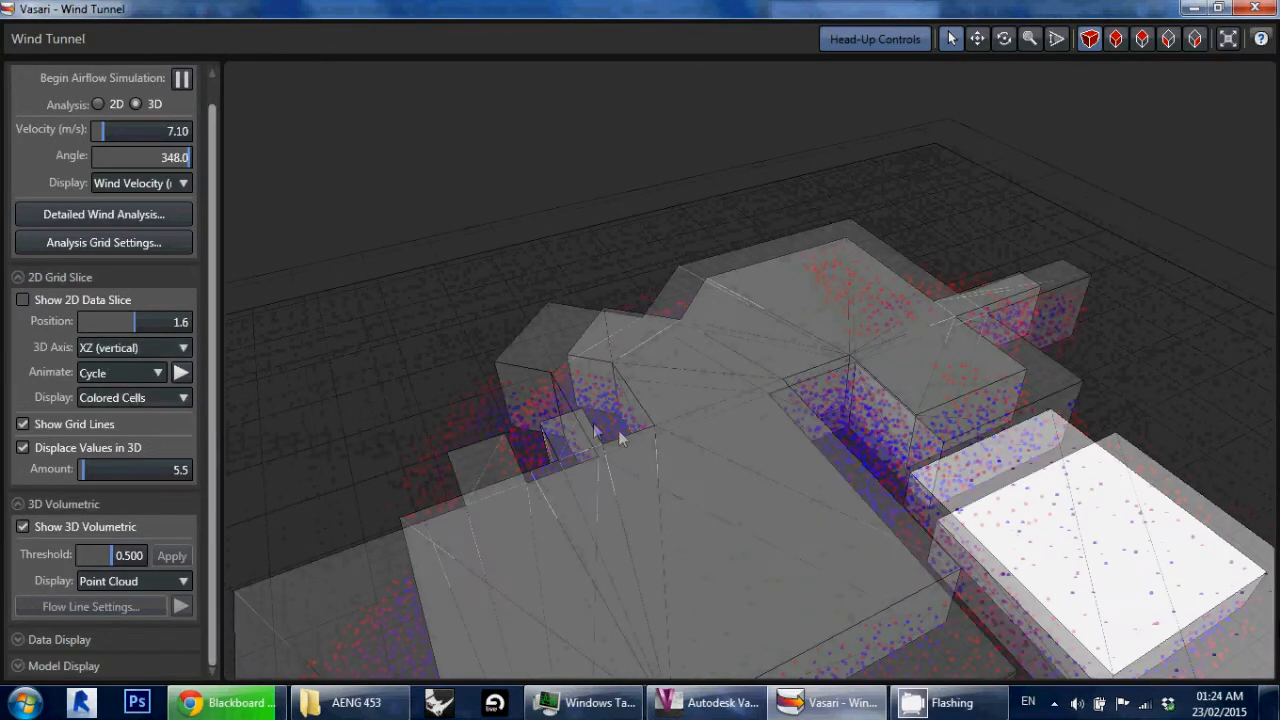
pyautogui.scroll(2, 920, 438)
pyautogui.moveTo(911, 460)
pyautogui.keyDown('shift'); pyautogui.mouseDown(button='middle')
pyautogui.moveTo(859, 481)
pyautogui.moveTo(852, 462)
pyautogui.mouseUp(button='middle'); pyautogui.keyUp('shift')
pyautogui.scroll(-5, 852, 462)
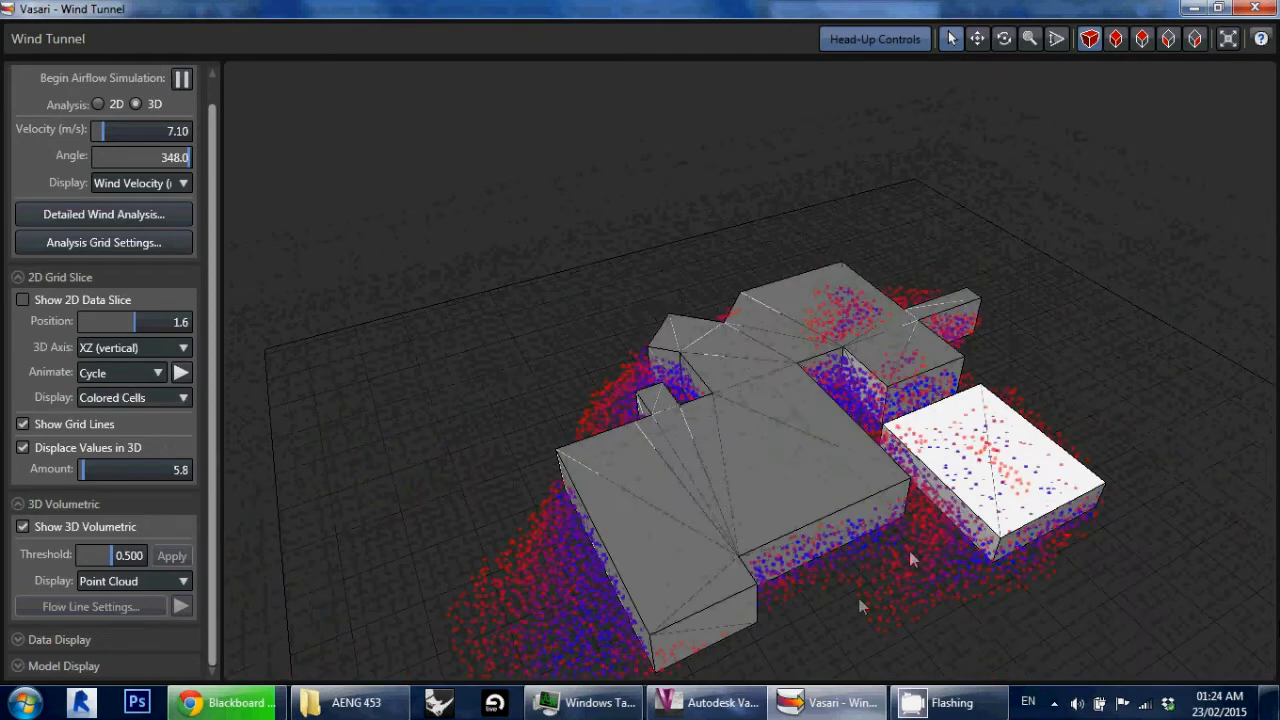
# Step: Compare the point cloud with the 2D slice briefly shown, and change the 3D volumetric display to Flow Lines
pyautogui.click(23, 300)
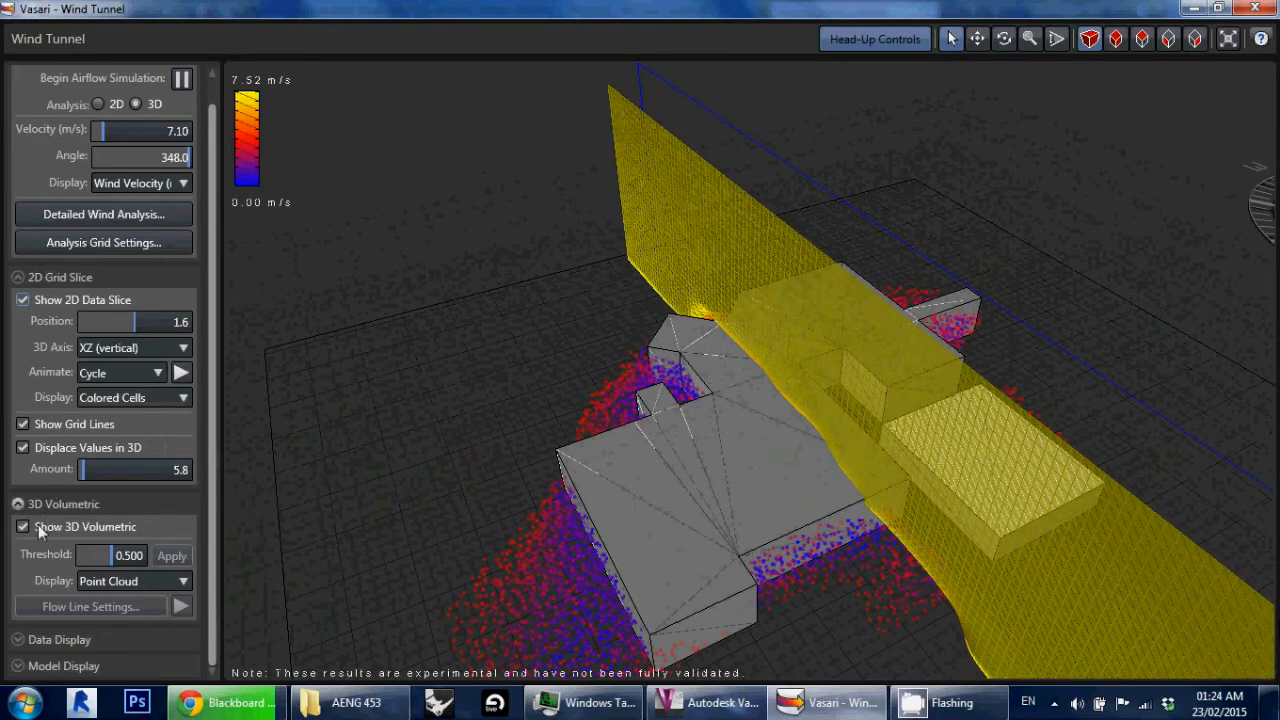
pyautogui.click(23, 300)
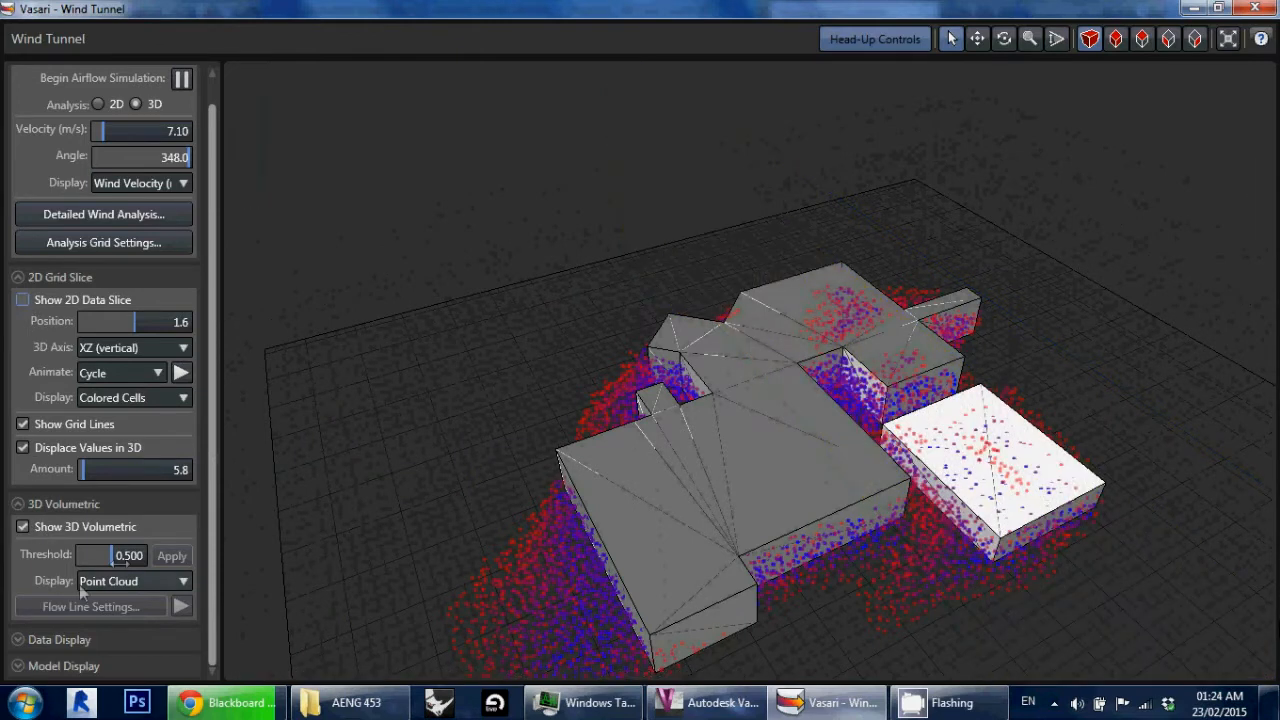
pyautogui.click(150, 582)
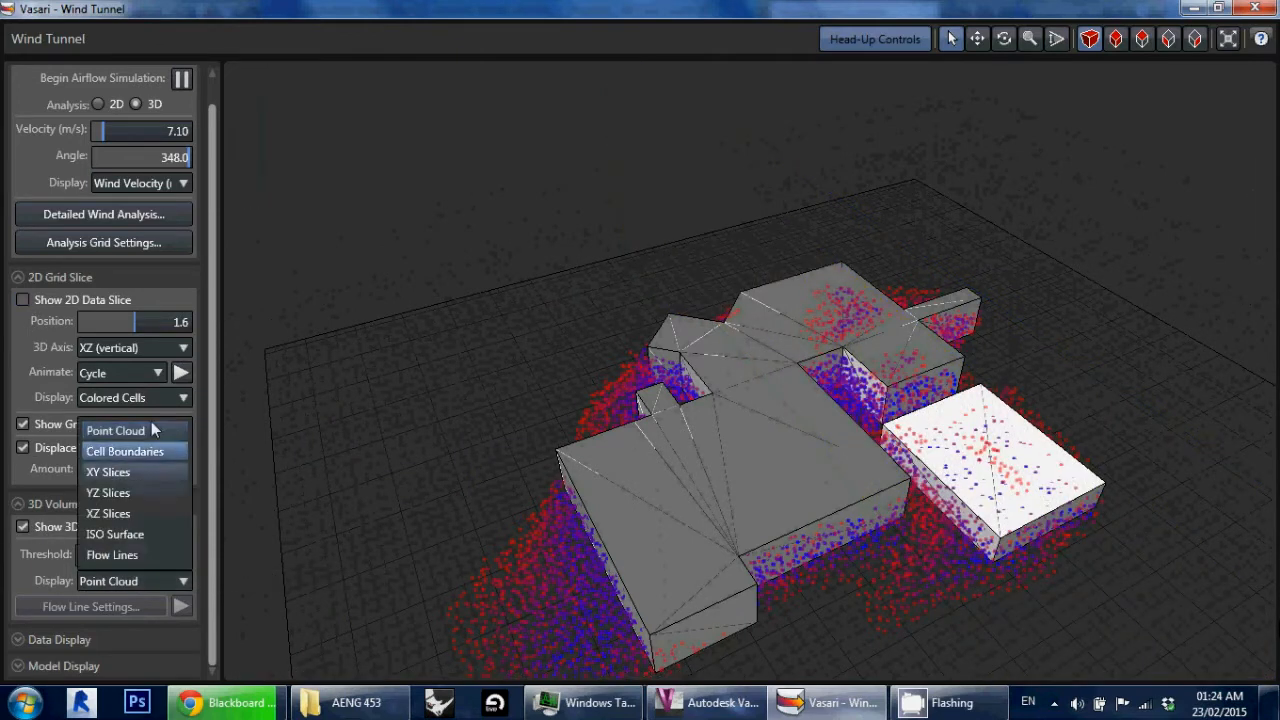
pyautogui.click(133, 556)
pyautogui.moveTo(994, 618)
pyautogui.keyDown('shift'); pyautogui.mouseDown(button='middle')
pyautogui.moveTo(842, 578)
pyautogui.moveTo(787, 533)
pyautogui.moveTo(234, 548)
pyautogui.moveTo(267, 571)
pyautogui.moveTo(347, 549)
pyautogui.mouseUp(button='middle'); pyautogui.keyUp('shift')
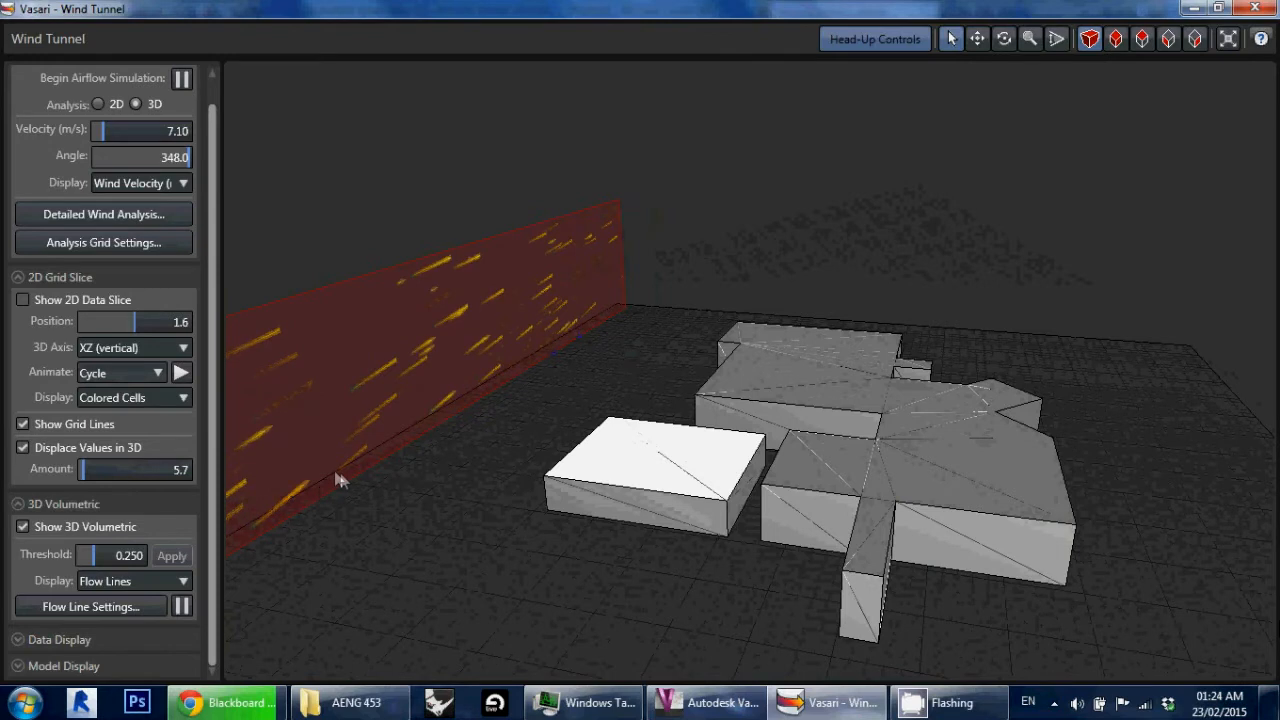
pyautogui.scroll(-3, 364, 458)
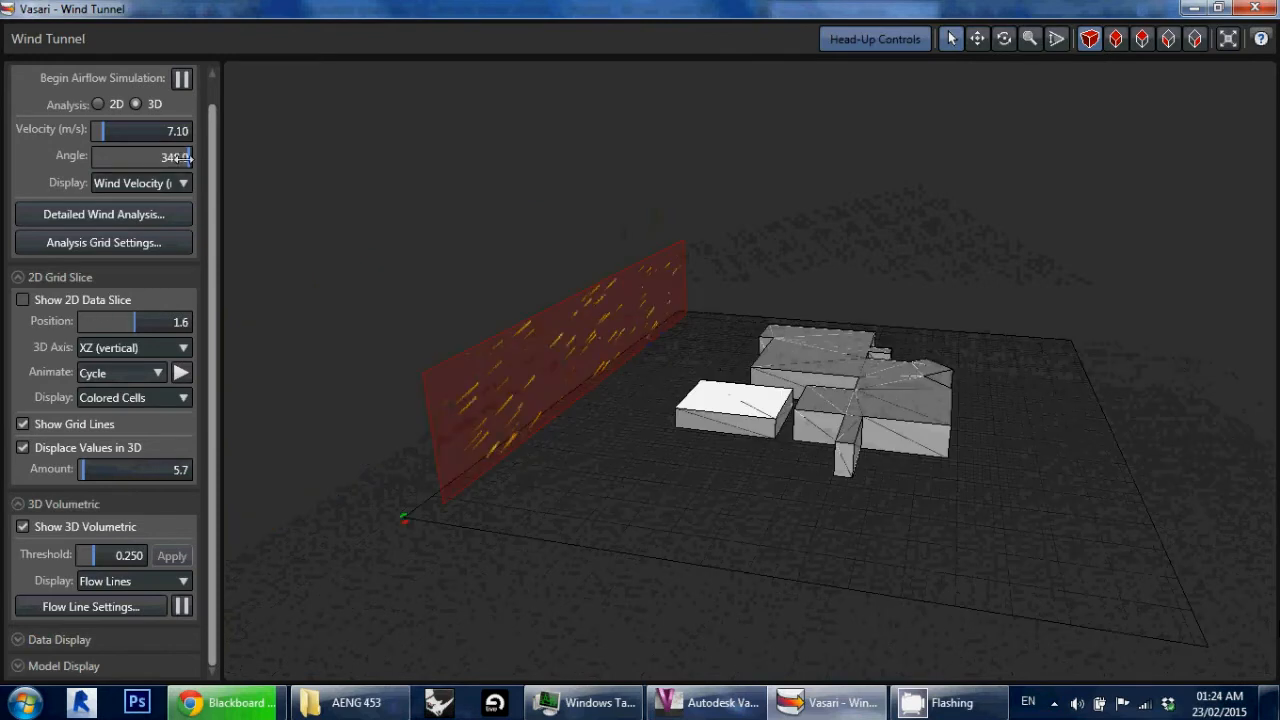
# Step: Set the wind angle to 180 and show the 2D data slice together with the flow lines
pyautogui.click(147, 157)
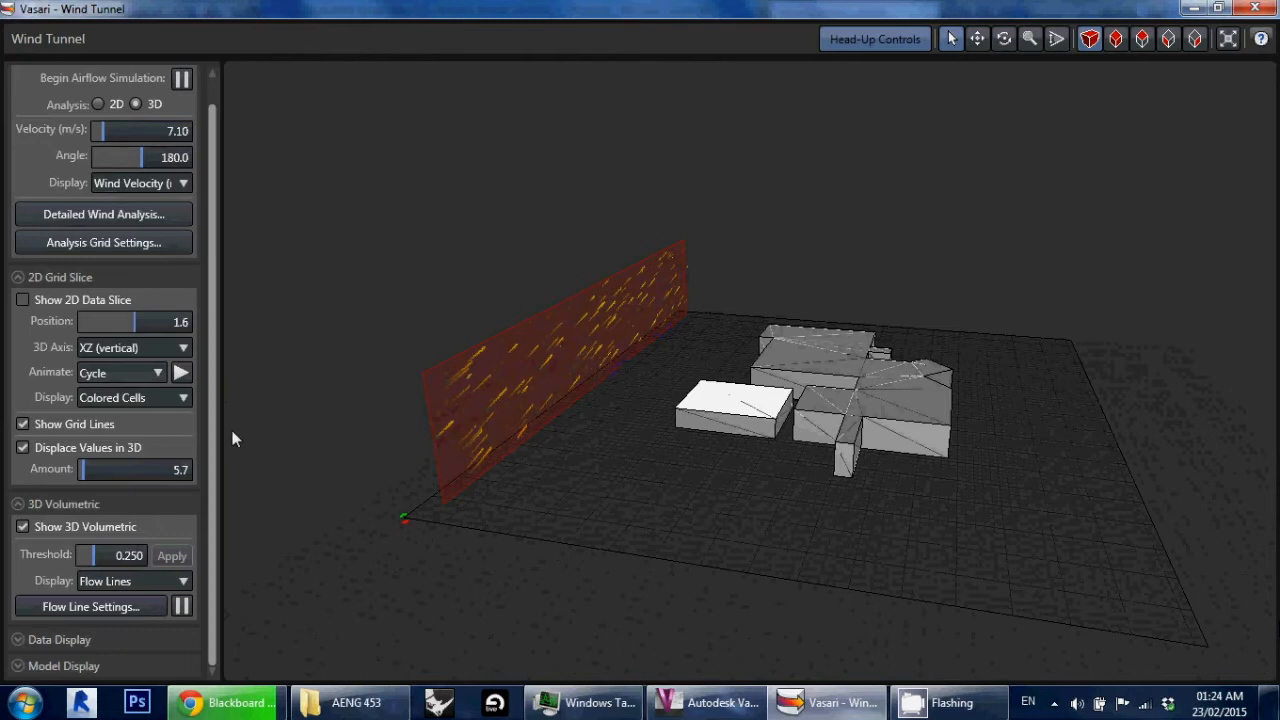
pyautogui.click(22, 300)
pyautogui.keyDown('shift'); pyautogui.moveTo(393, 240); pyautogui.dragTo(624, 293, button='middle'); pyautogui.keyUp('shift')
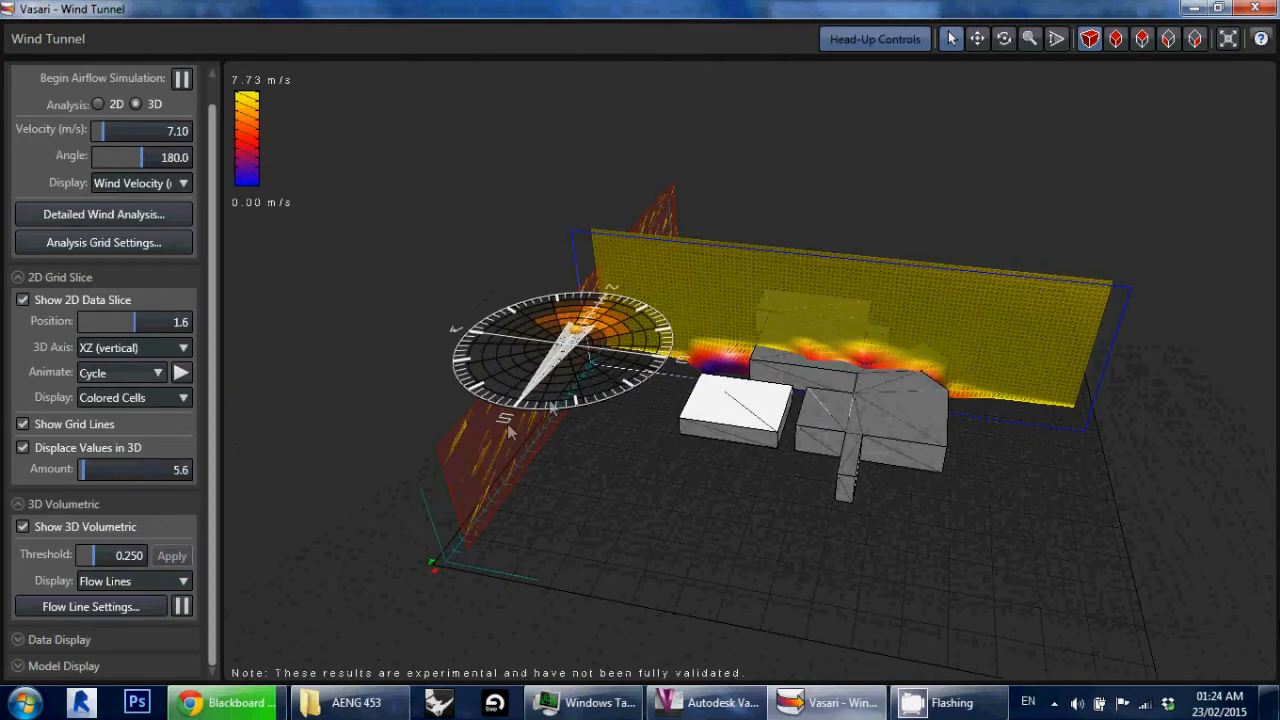
pyautogui.keyDown('shift'); pyautogui.moveTo(534, 530); pyautogui.dragTo(414, 512, button='middle'); pyautogui.keyUp('shift')
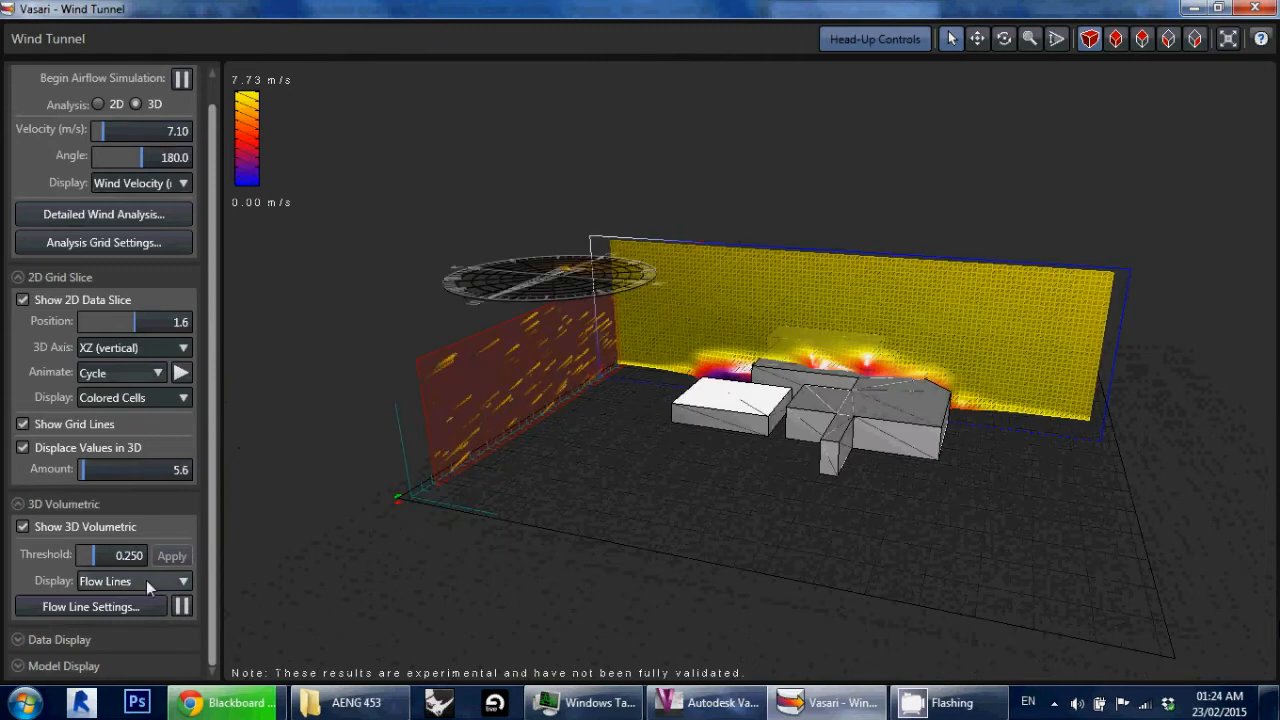
# Step: In the flow line settings, make the flow lines start from the rear boundary face instead of the left one and apply the change
pyautogui.click(91, 607)
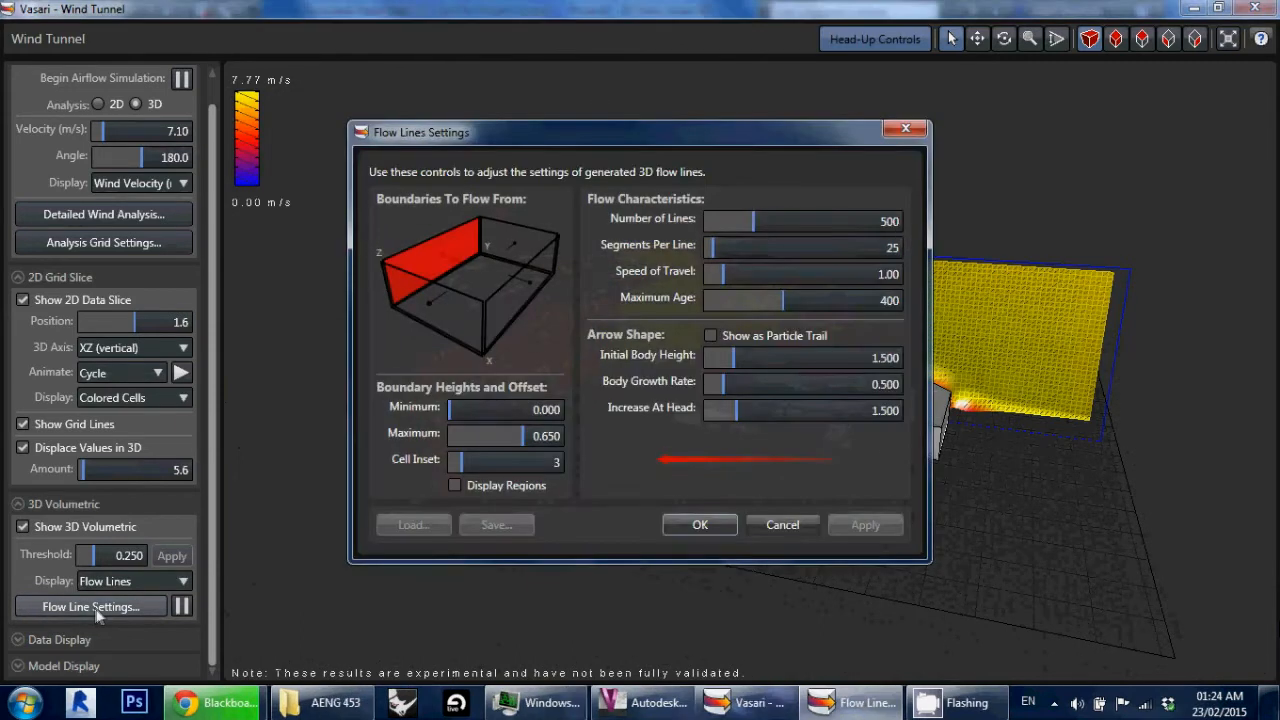
pyautogui.moveTo(600, 132); pyautogui.dragTo(868, 122)
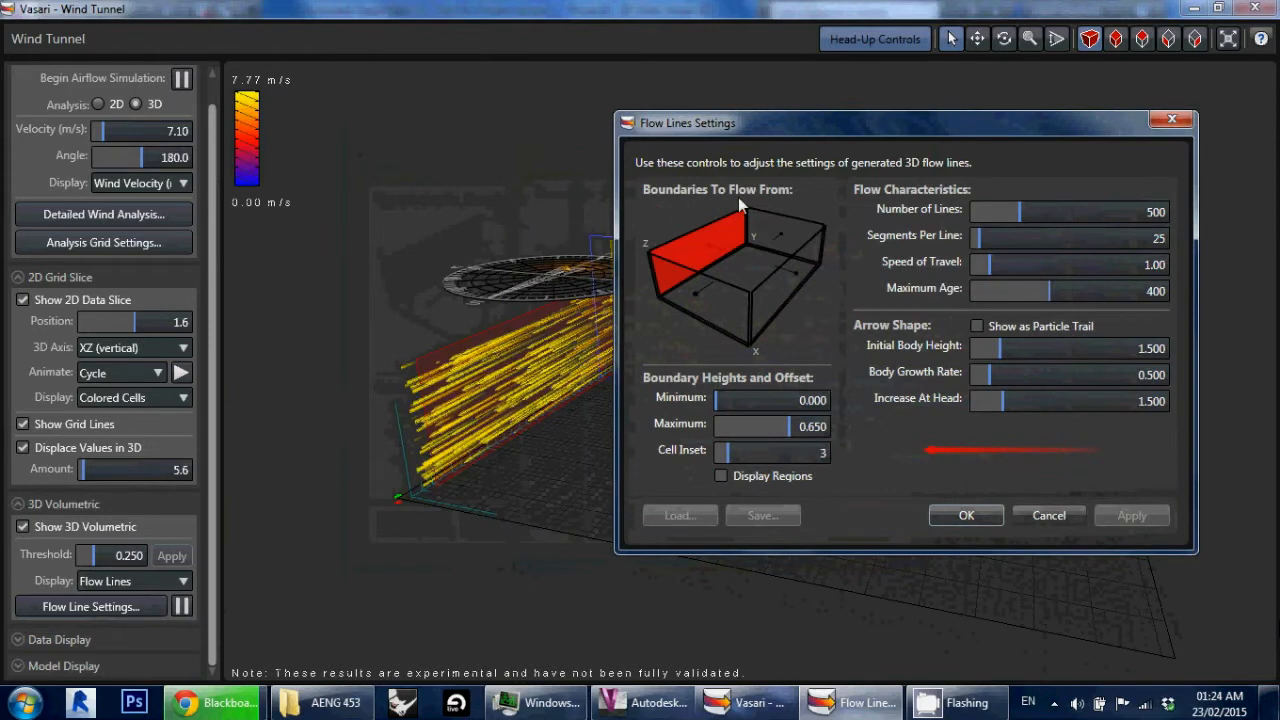
pyautogui.moveTo(750, 126); pyautogui.dragTo(842, 155)
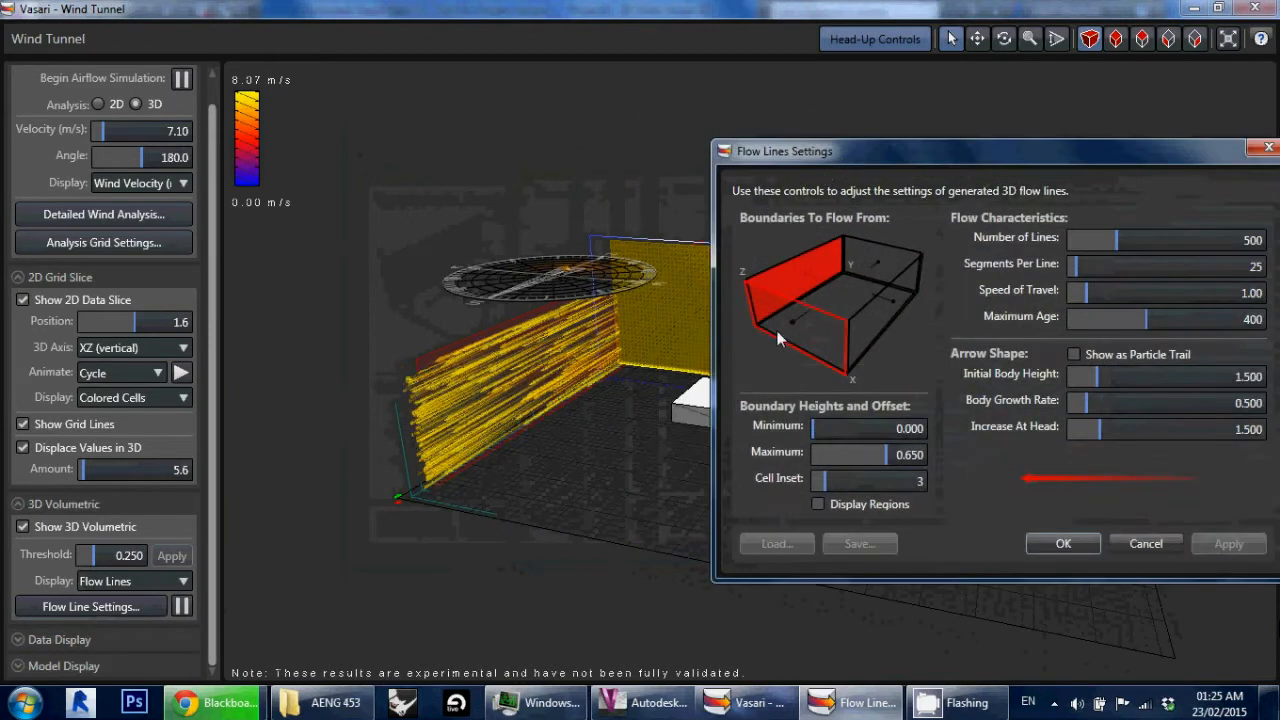
pyautogui.click(846, 268)
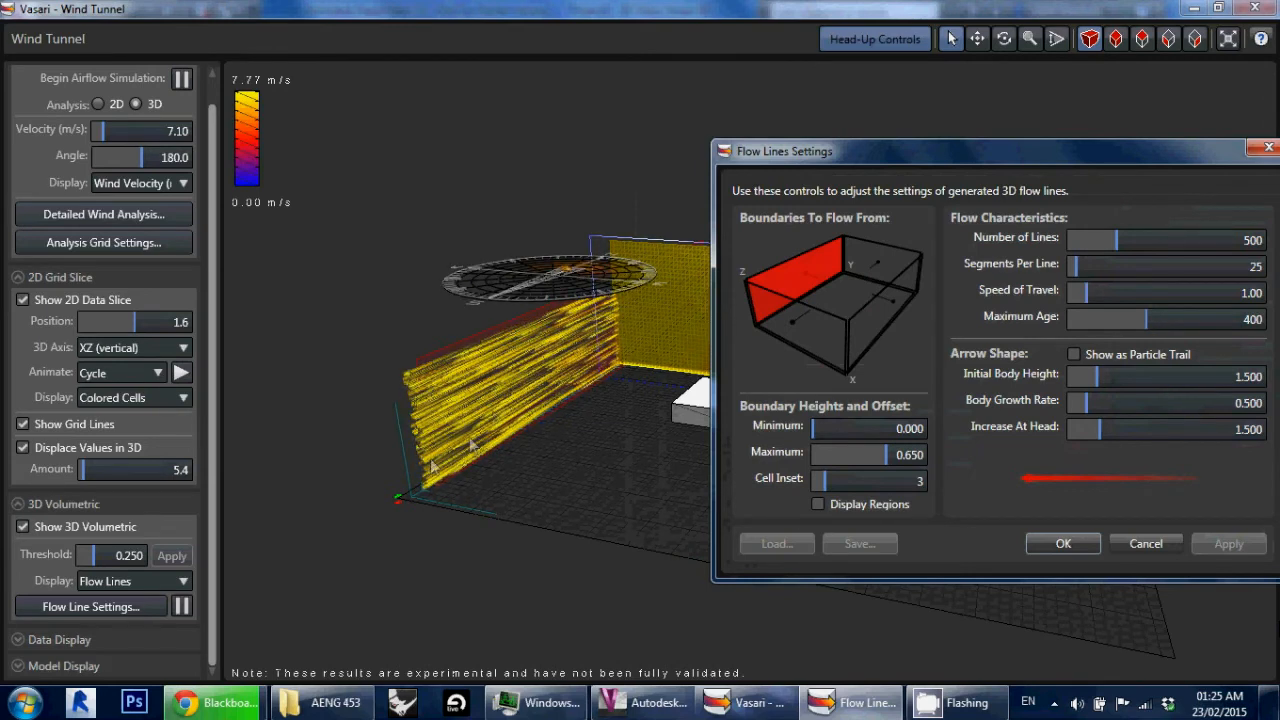
pyautogui.click(797, 267)
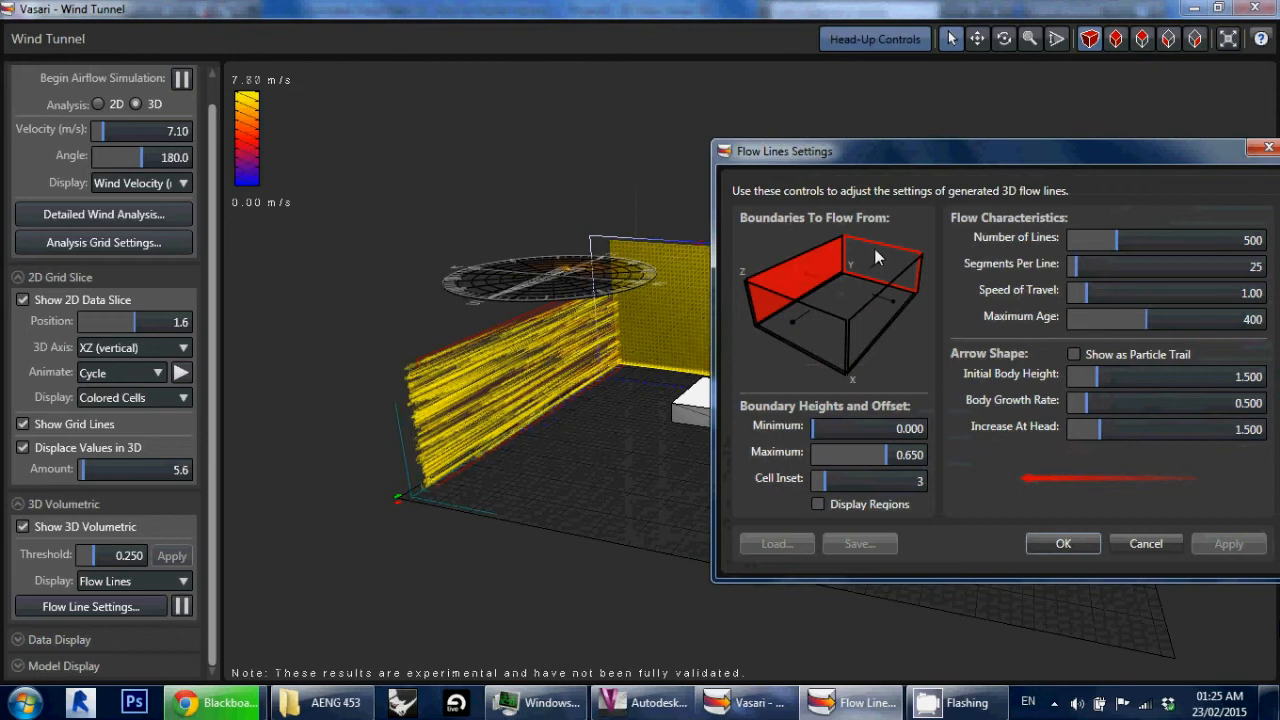
pyautogui.click(799, 268)
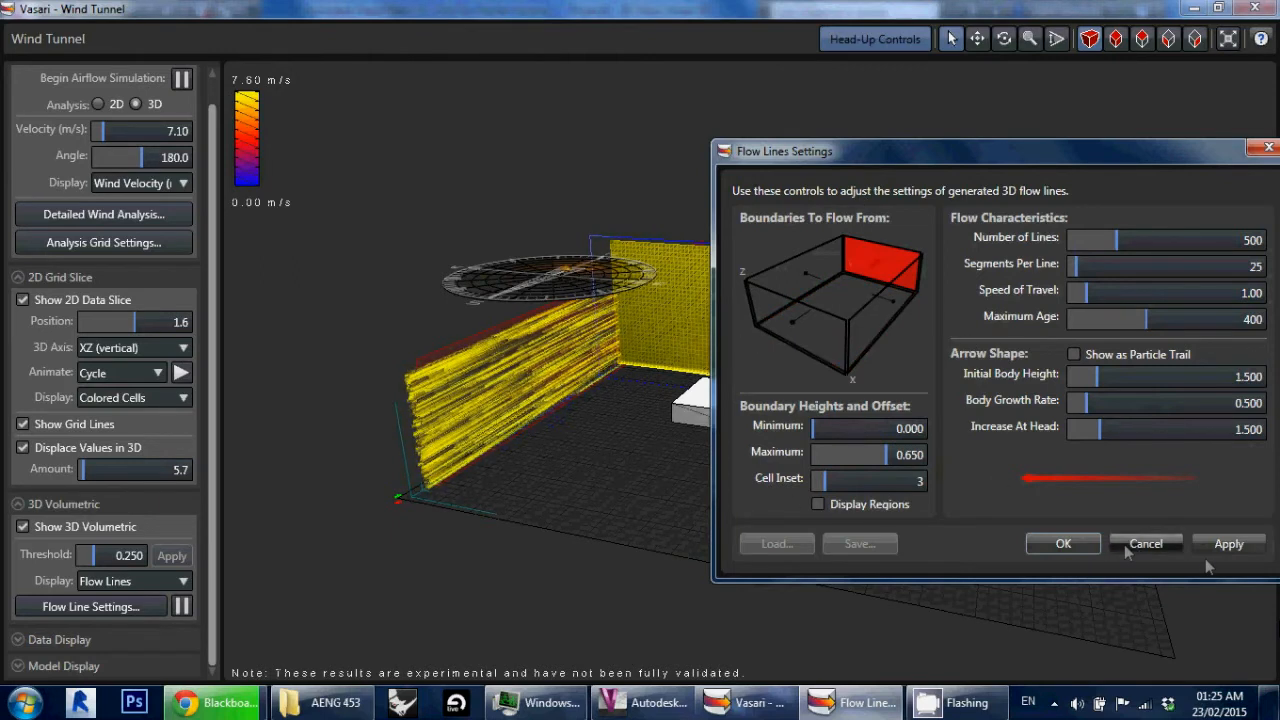
pyautogui.click(1214, 545)
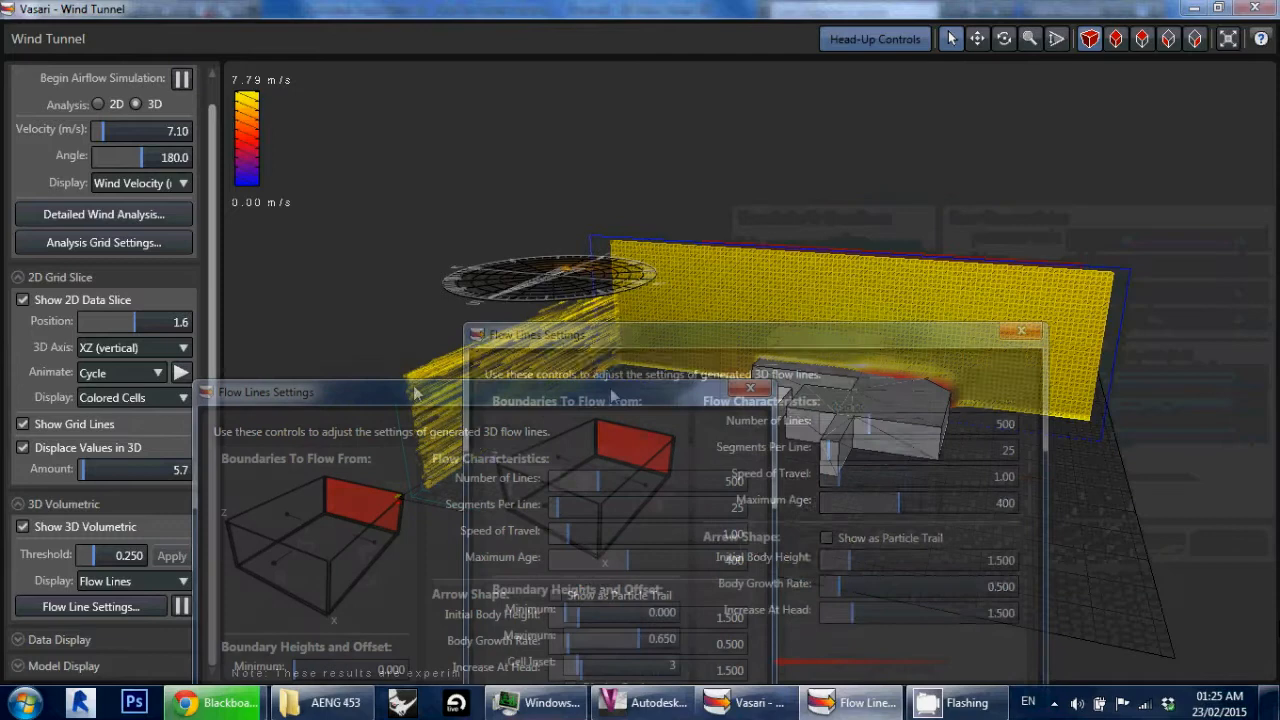
pyautogui.keyDown('shift'); pyautogui.moveTo(927, 199); pyautogui.dragTo(1089, 521, button='middle'); pyautogui.keyUp('shift')
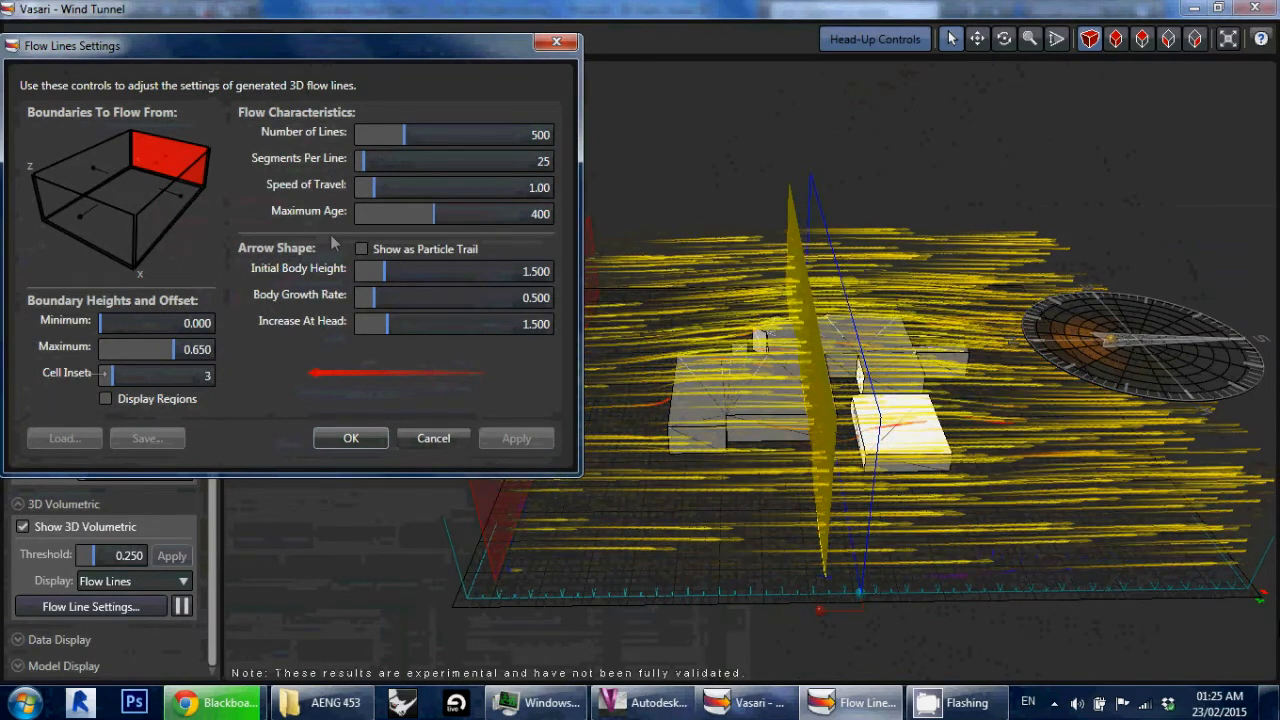
pyautogui.moveTo(412, 128); pyautogui.dragTo(381, 134)
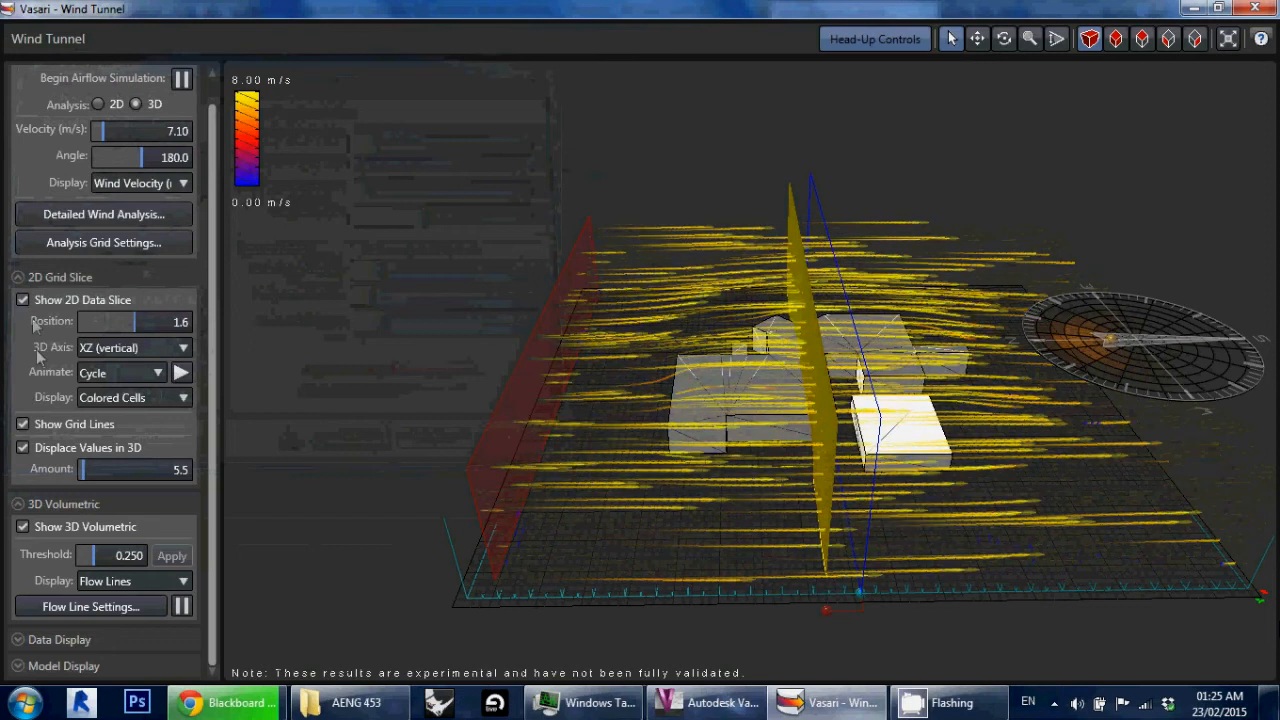
# Step: Hide the 2D data slice and examine the flow lines around the campus and neighbouring block from low and high angles
pyautogui.click(23, 300)
pyautogui.keyDown('shift'); pyautogui.moveTo(912, 484); pyautogui.dragTo(832, 403, button='middle'); pyautogui.keyUp('shift')
pyautogui.keyDown('shift'); pyautogui.moveTo(590, 449); pyautogui.dragTo(651, 443, button='middle'); pyautogui.keyUp('shift')
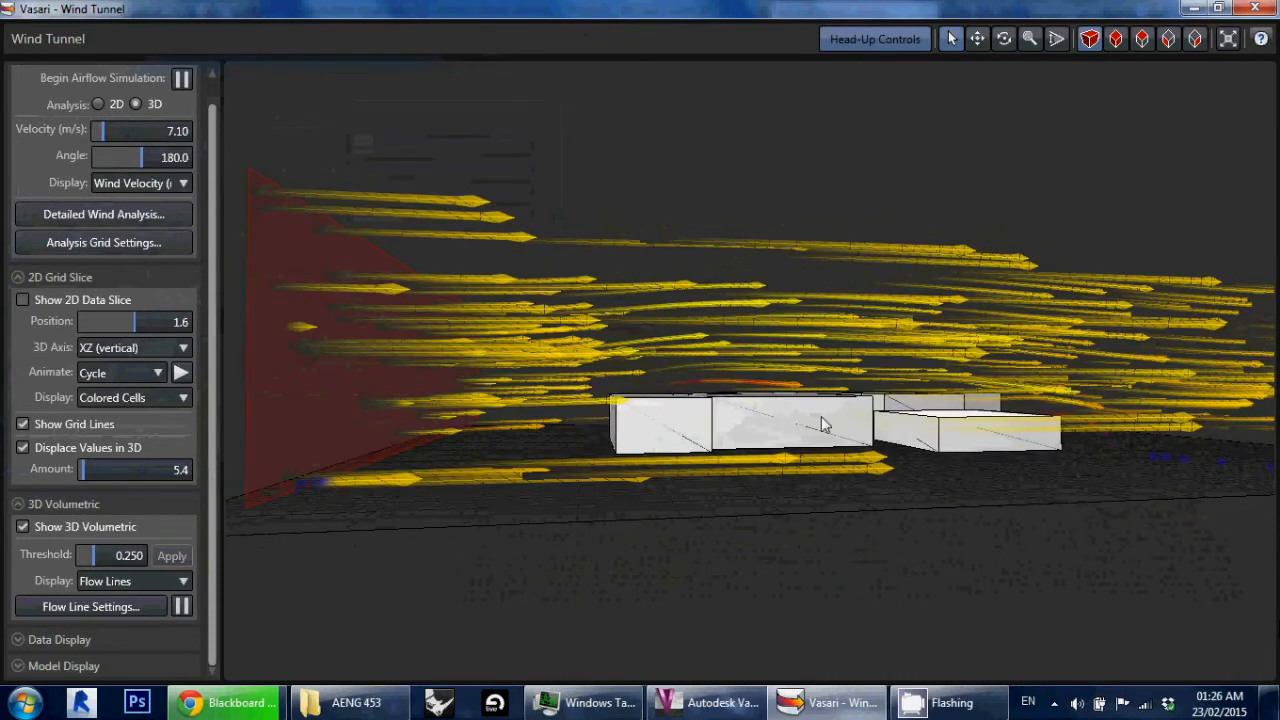
pyautogui.keyDown('shift'); pyautogui.moveTo(830, 392); pyautogui.dragTo(557, 399, button='middle'); pyautogui.keyUp('shift')
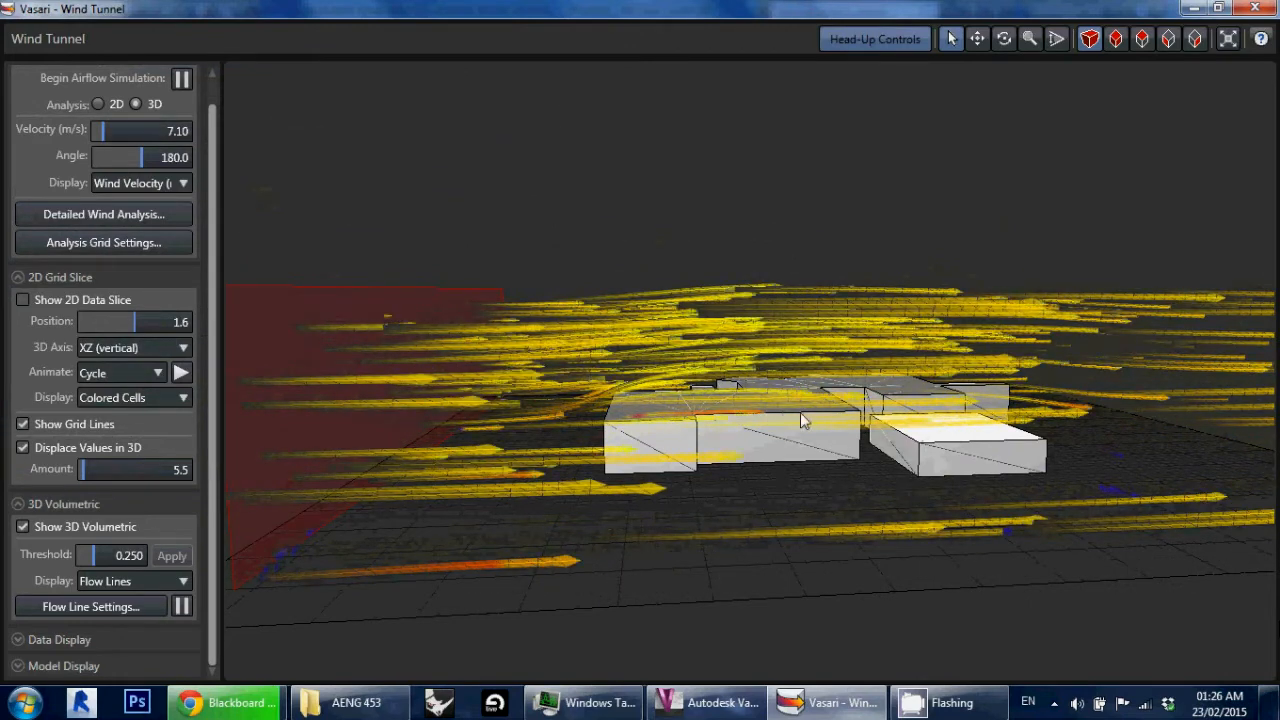
pyautogui.keyDown('shift'); pyautogui.moveTo(767, 421); pyautogui.dragTo(452, 537, button='middle'); pyautogui.keyUp('shift')
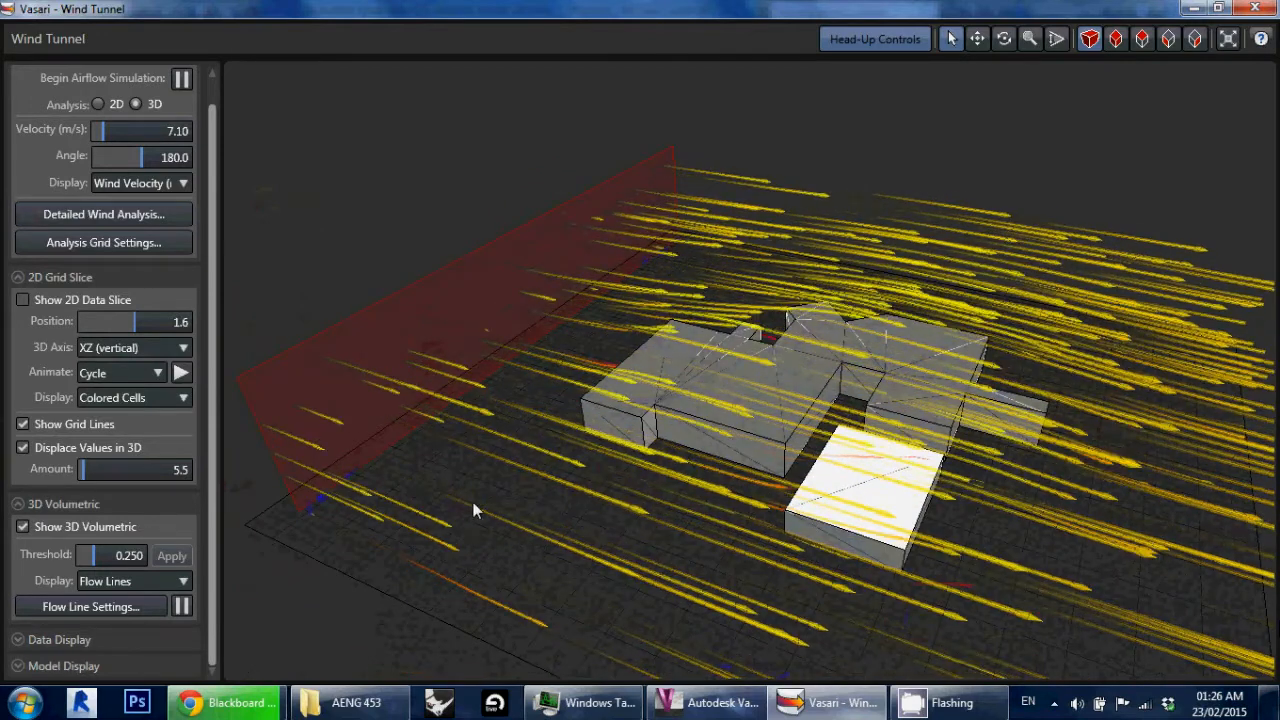
pyautogui.keyDown('shift'); pyautogui.moveTo(405, 515); pyautogui.dragTo(267, 523, button='middle'); pyautogui.keyUp('shift')
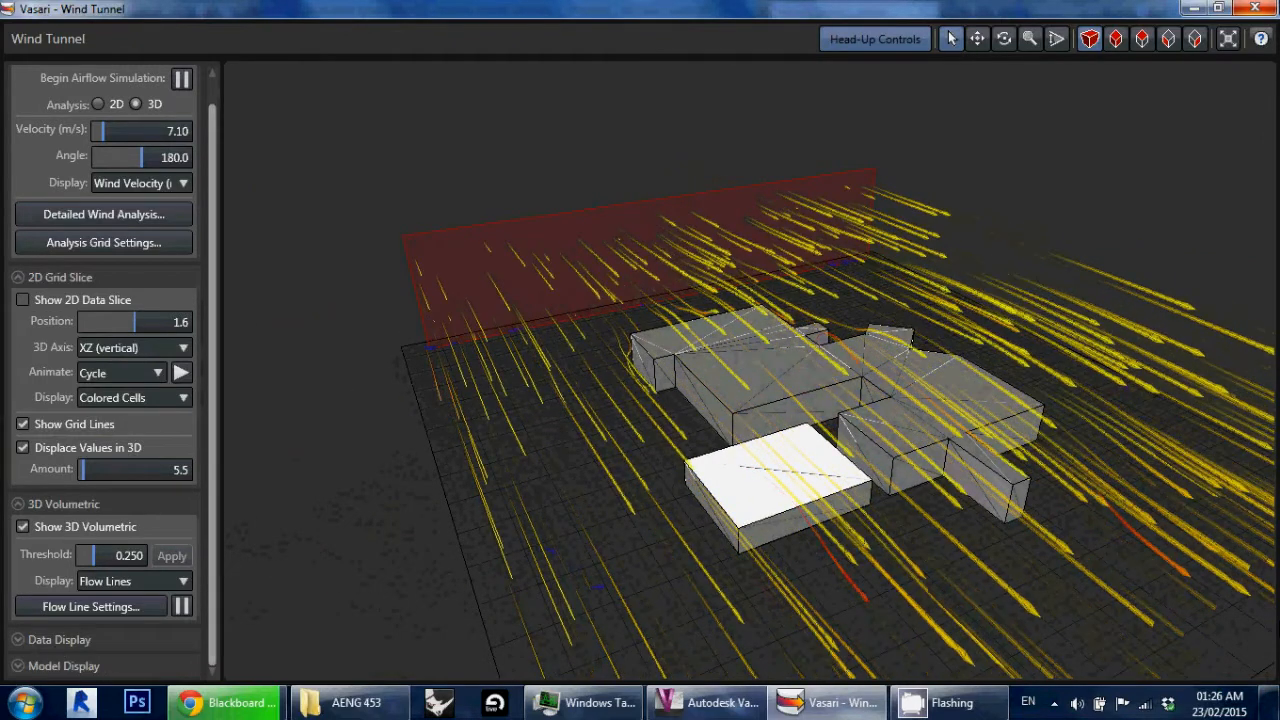
# Step: Close the Wind Tunnel and open the Solar Radiation analysis for the massing model
pyautogui.click(1263, 10)
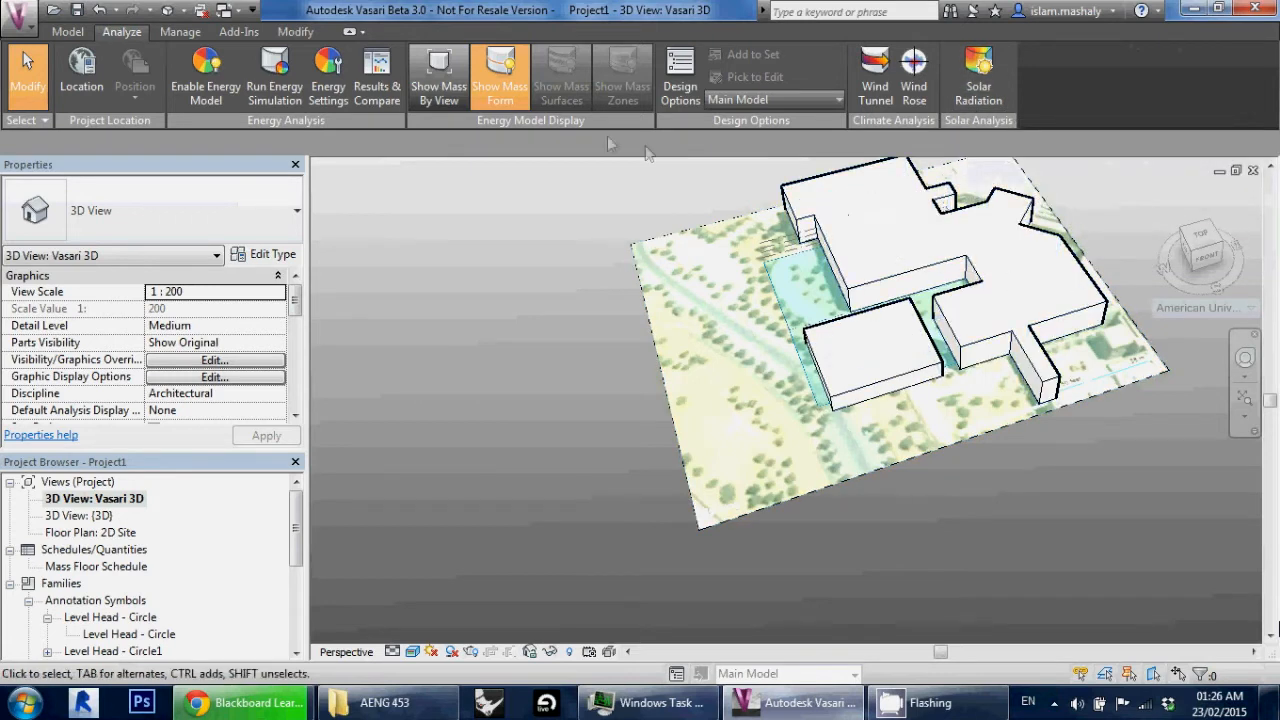
pyautogui.click(700, 250)
pyautogui.rightClick(700, 250)
pyautogui.moveTo(585, 483); pyautogui.dragTo(901, 547, button='middle')
pyautogui.keyDown('shift'); pyautogui.moveTo(778, 541); pyautogui.dragTo(617, 430, button='middle'); pyautogui.keyUp('shift')
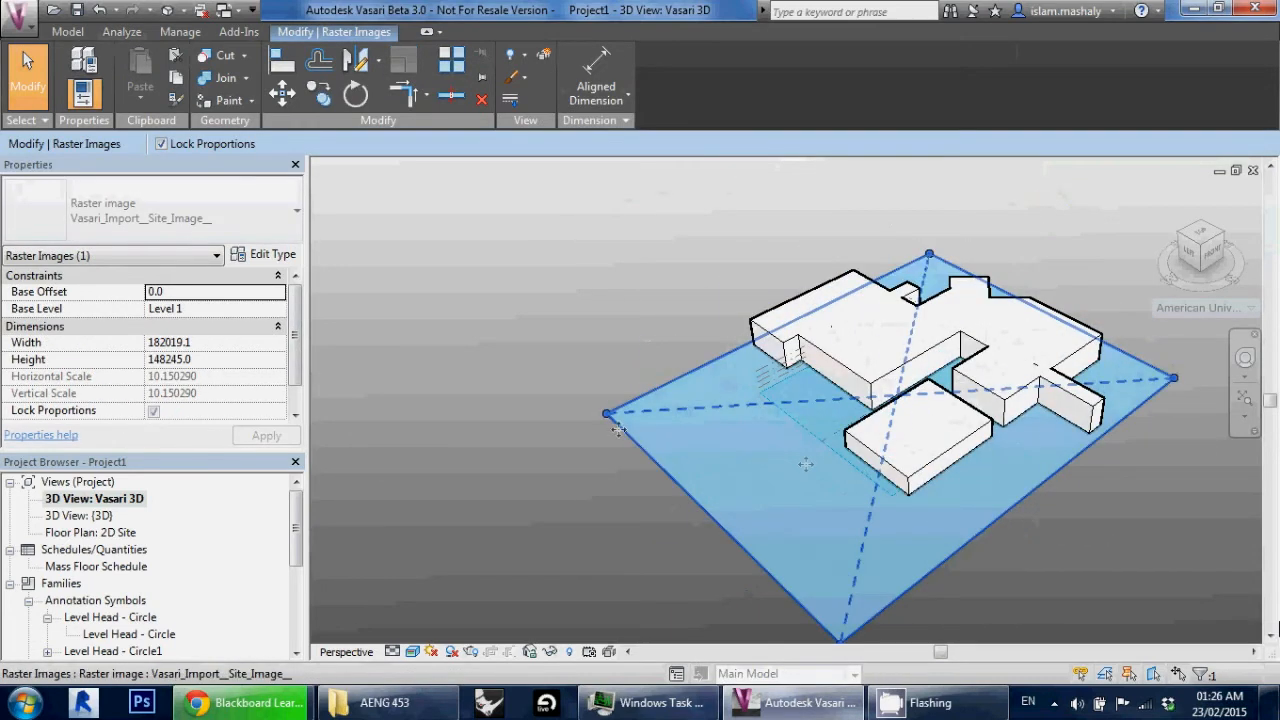
pyautogui.click(559, 498)
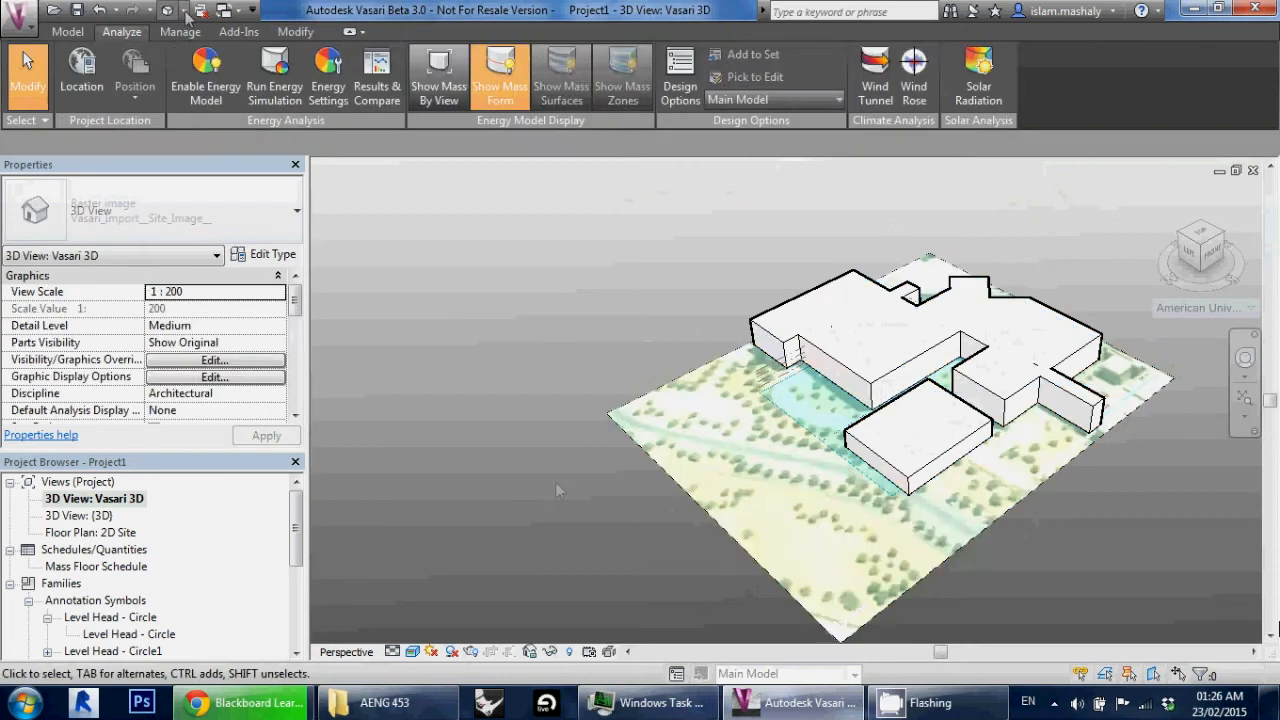
pyautogui.click(983, 98)
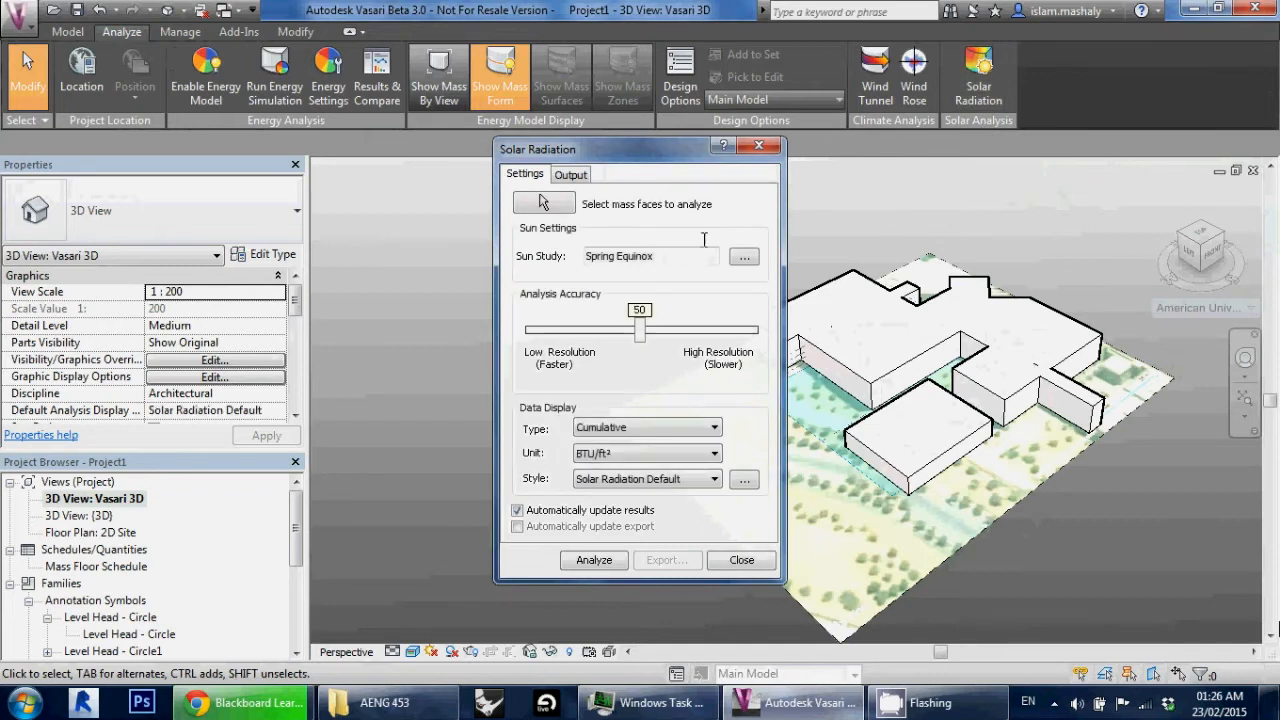
pyautogui.moveTo(645, 140); pyautogui.dragTo(466, 93)
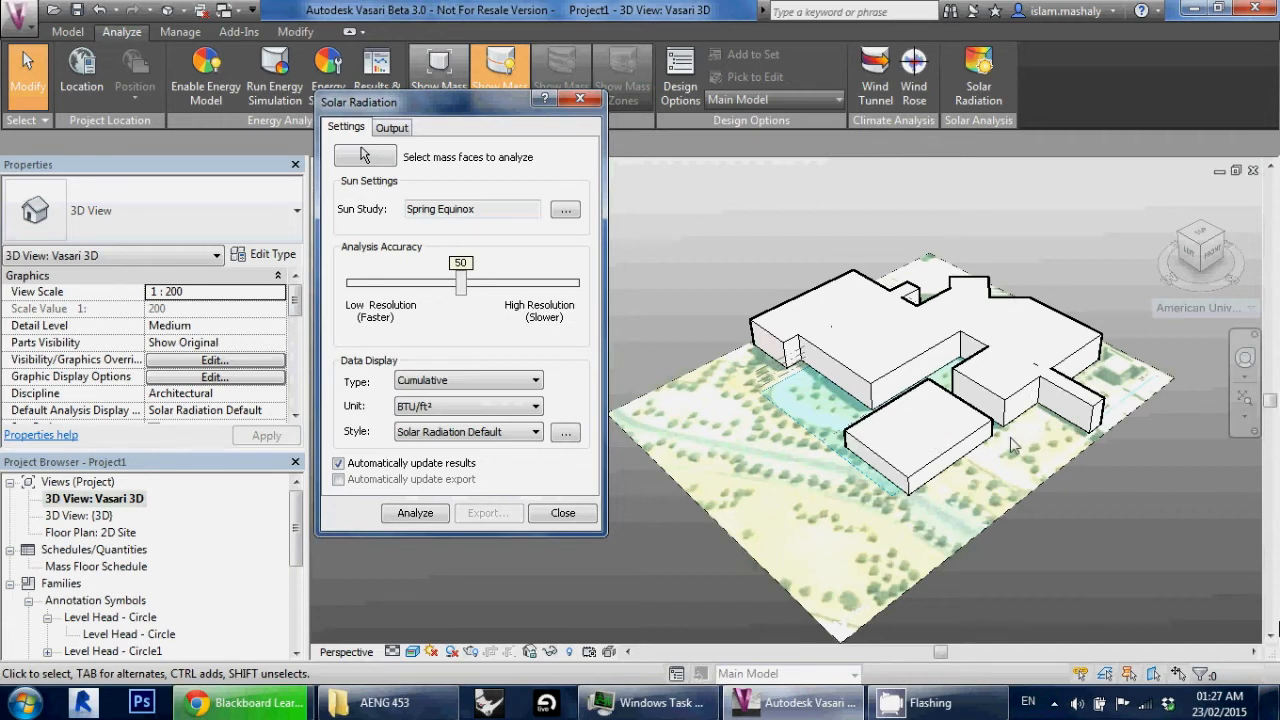
# Step: Select the roof and all side faces of the small neighbouring block and run the Solar Radiation analysis on them
pyautogui.click(385, 165)
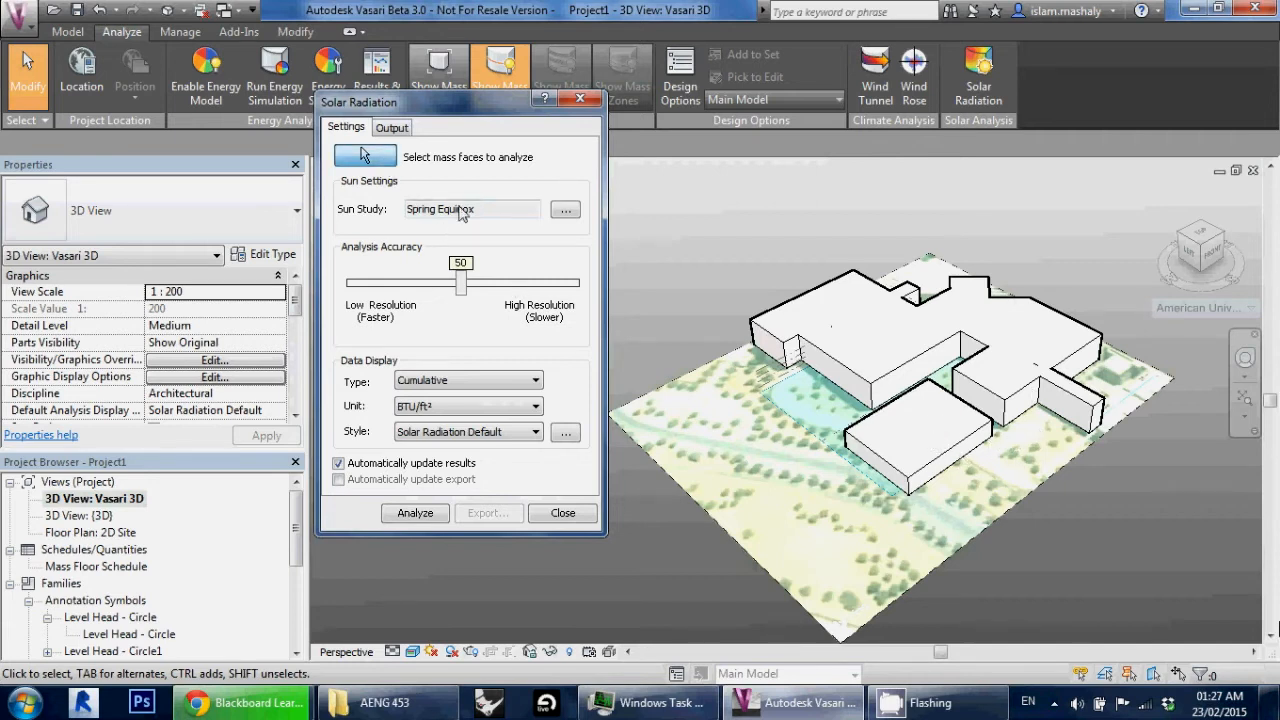
pyautogui.click(916, 432)
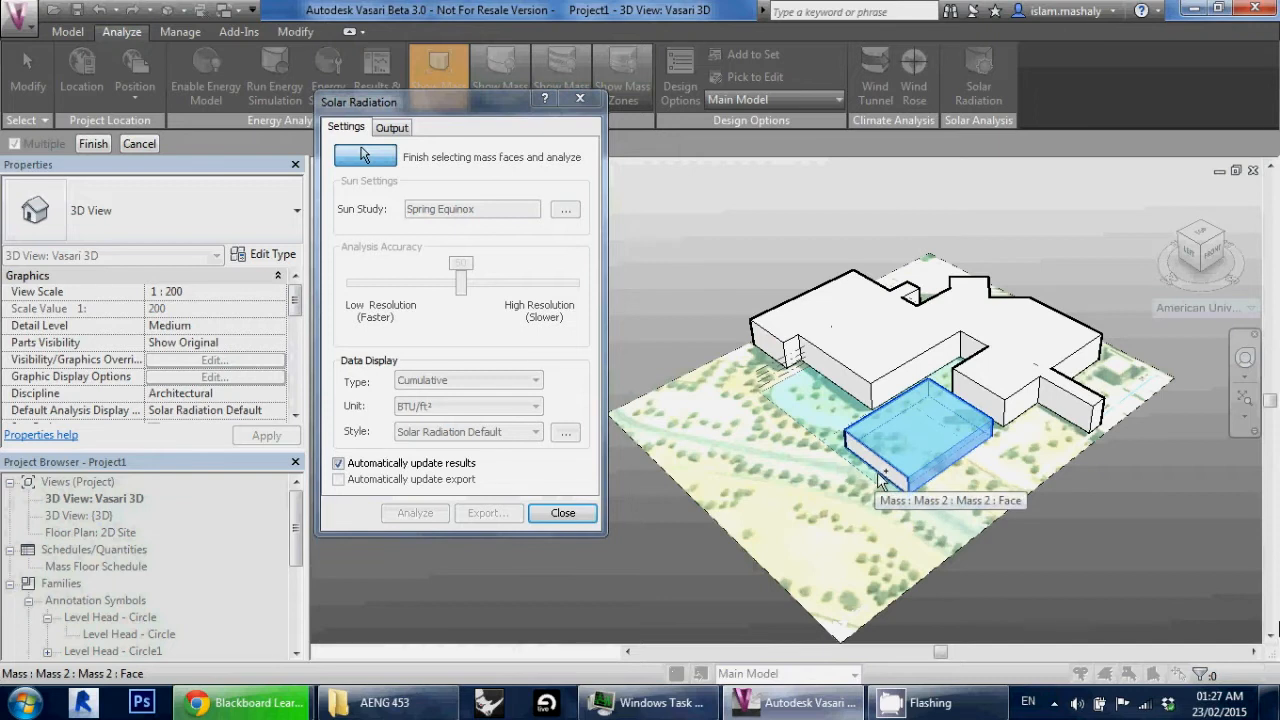
pyautogui.keyDown('shift'); pyautogui.moveTo(878, 480); pyautogui.dragTo(680, 506, button='middle'); pyautogui.keyUp('shift')
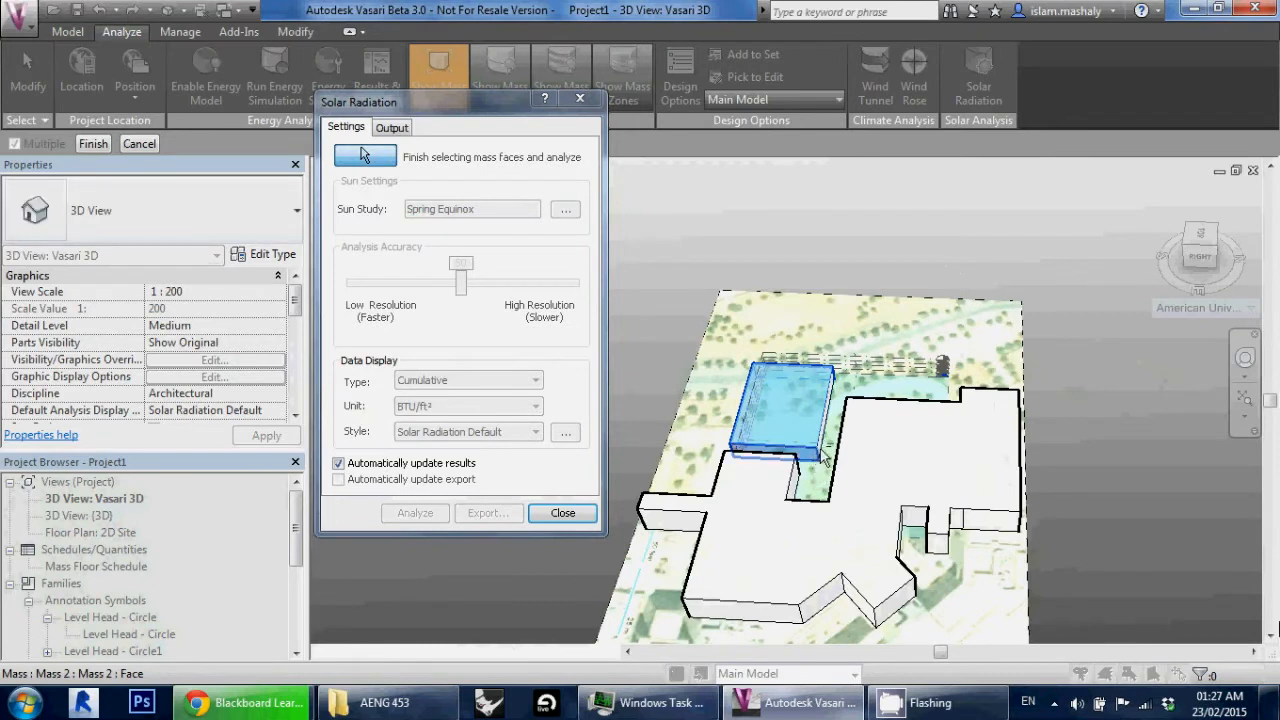
pyautogui.keyDown('shift'); pyautogui.moveTo(813, 461); pyautogui.dragTo(900, 425, button='middle'); pyautogui.keyUp('shift')
pyautogui.scroll(5, 925, 420)
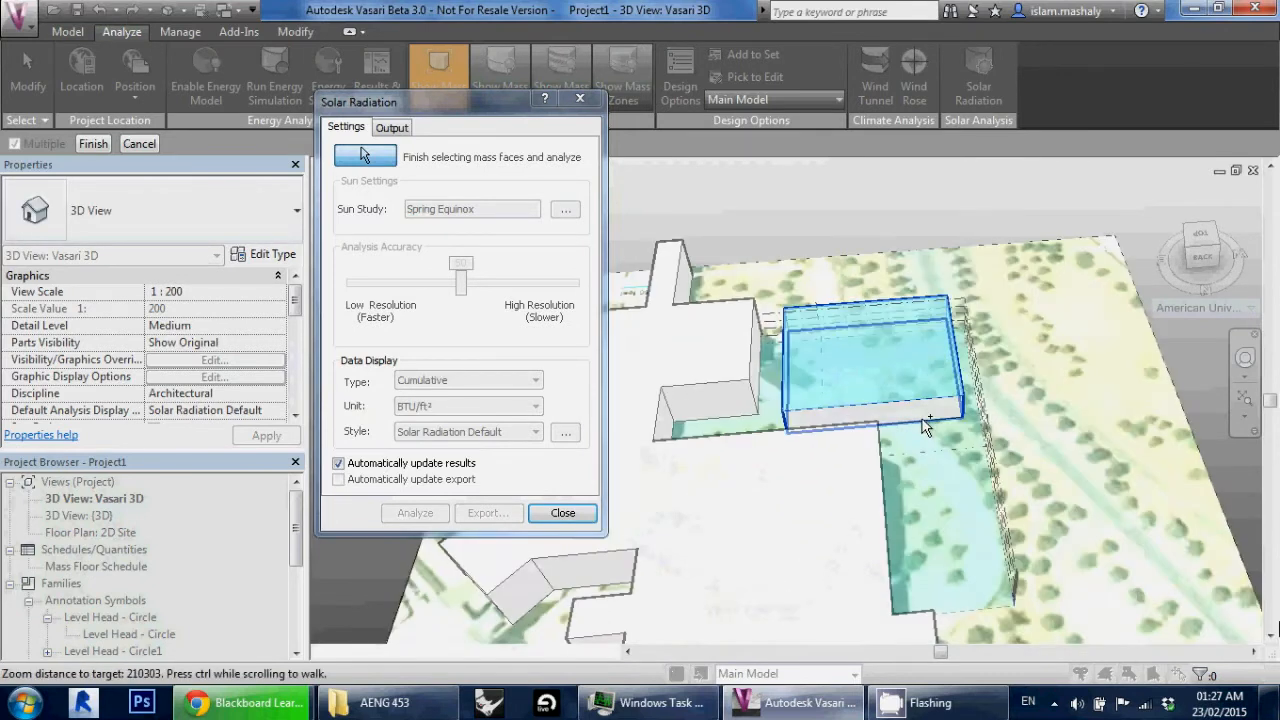
pyautogui.scroll(4, 925, 420)
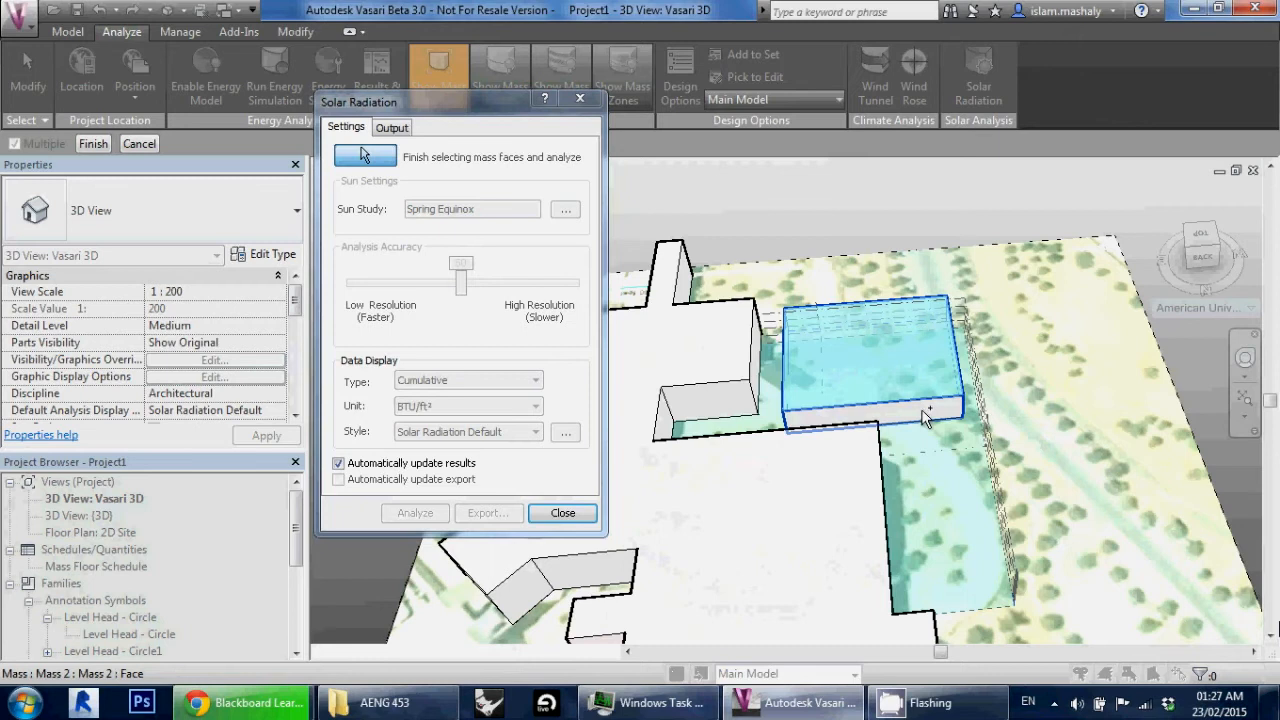
pyautogui.keyDown('shift'); pyautogui.moveTo(925, 420); pyautogui.dragTo(818, 322, button='middle'); pyautogui.keyUp('shift')
pyautogui.scroll(3, 818, 322)
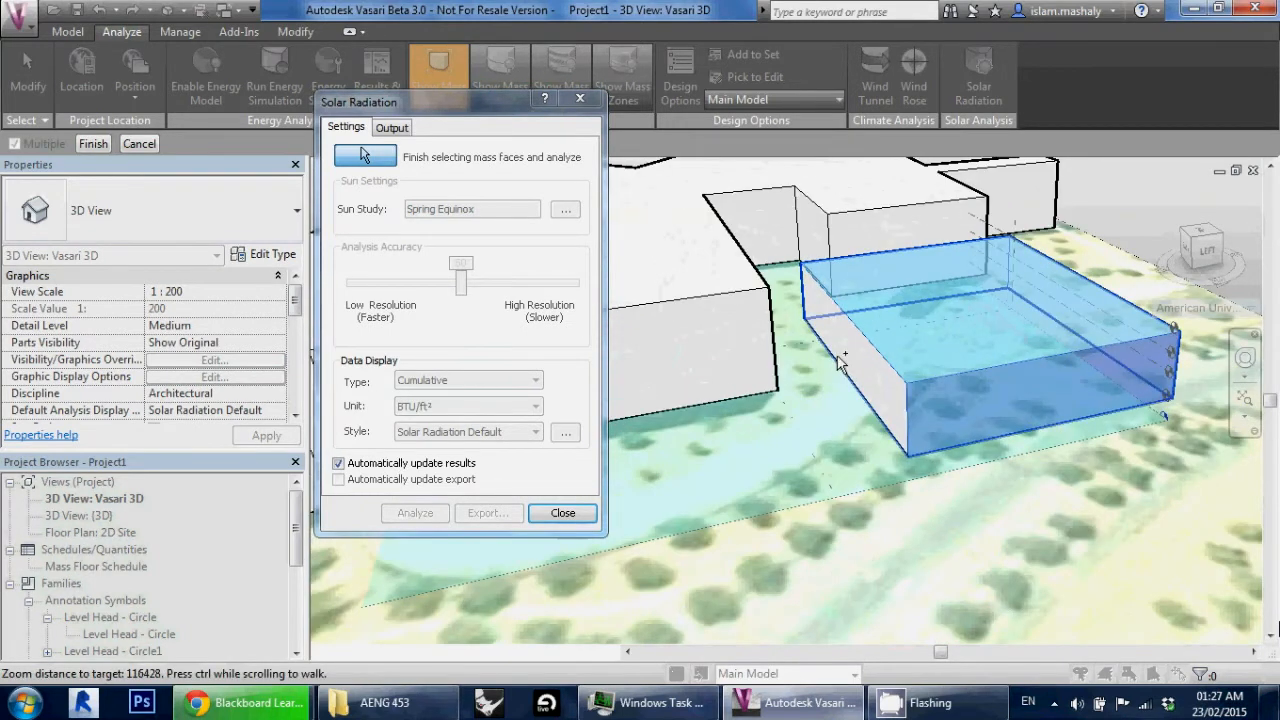
pyautogui.keyDown('shift'); pyautogui.moveTo(852, 361); pyautogui.dragTo(621, 502, button='middle'); pyautogui.keyUp('shift')
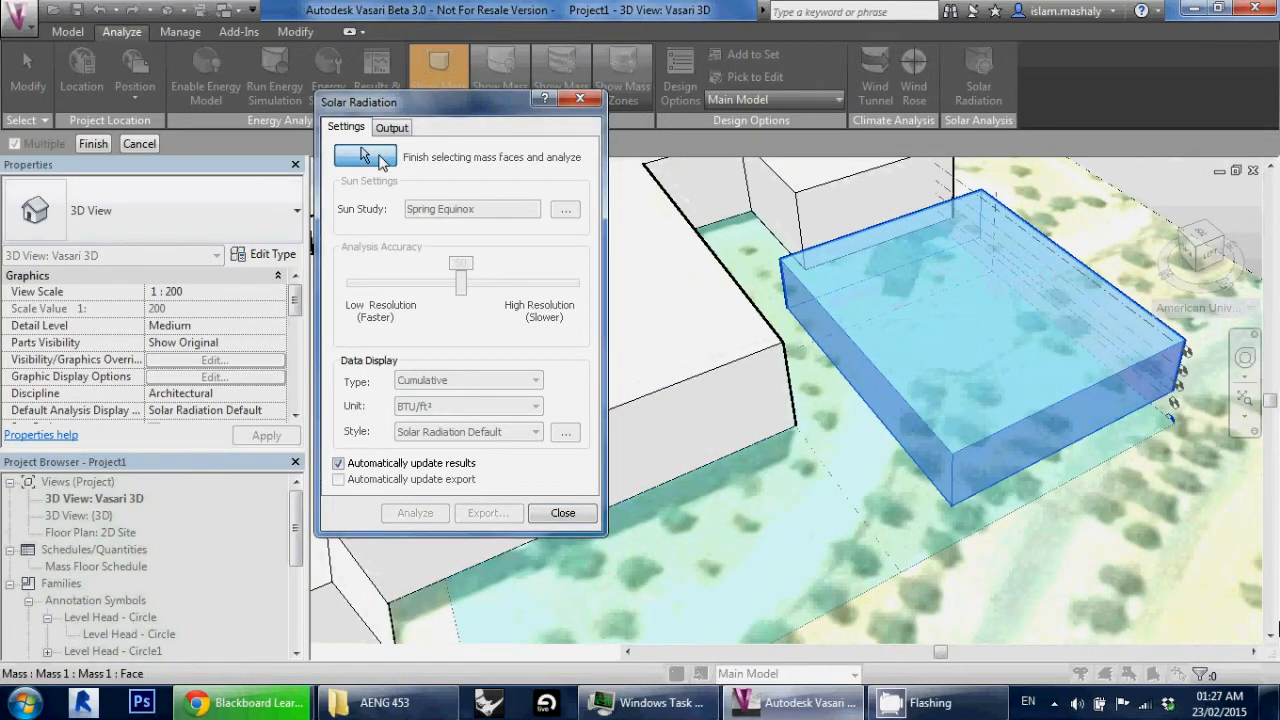
pyautogui.click(380, 160)
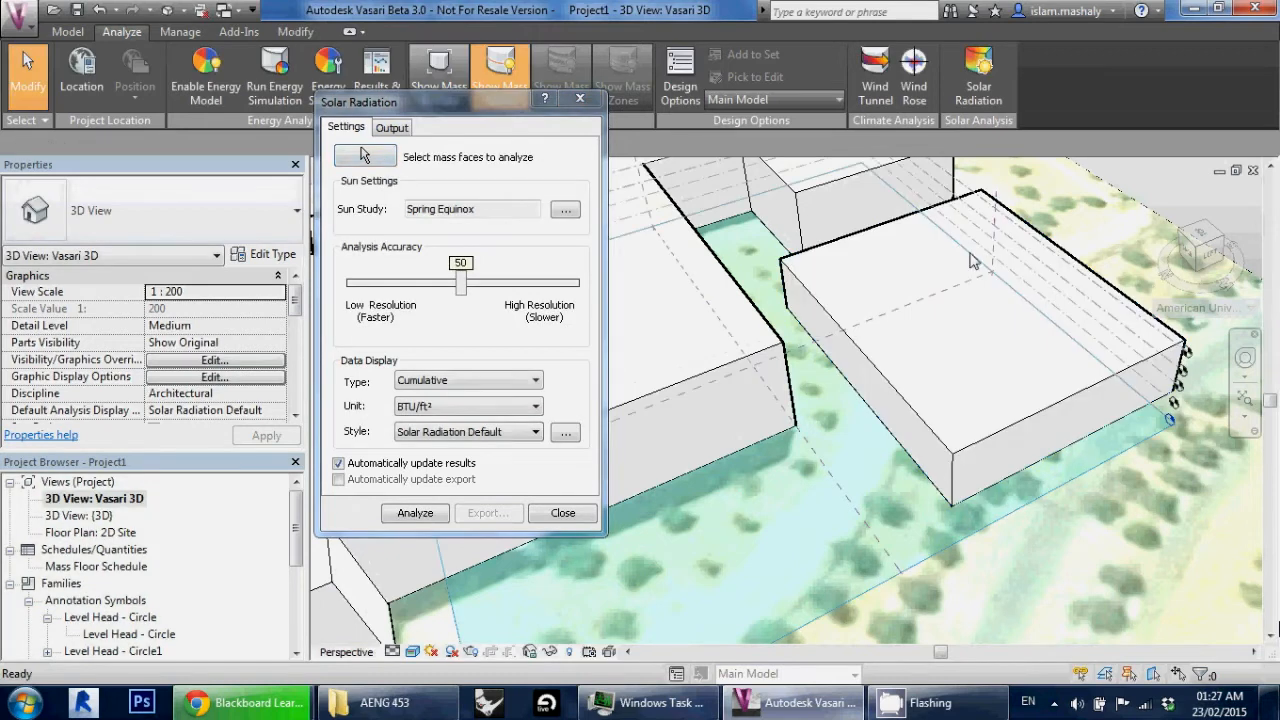
pyautogui.scroll(-2, 1030, 397)
pyautogui.scroll(-3, 1030, 397)
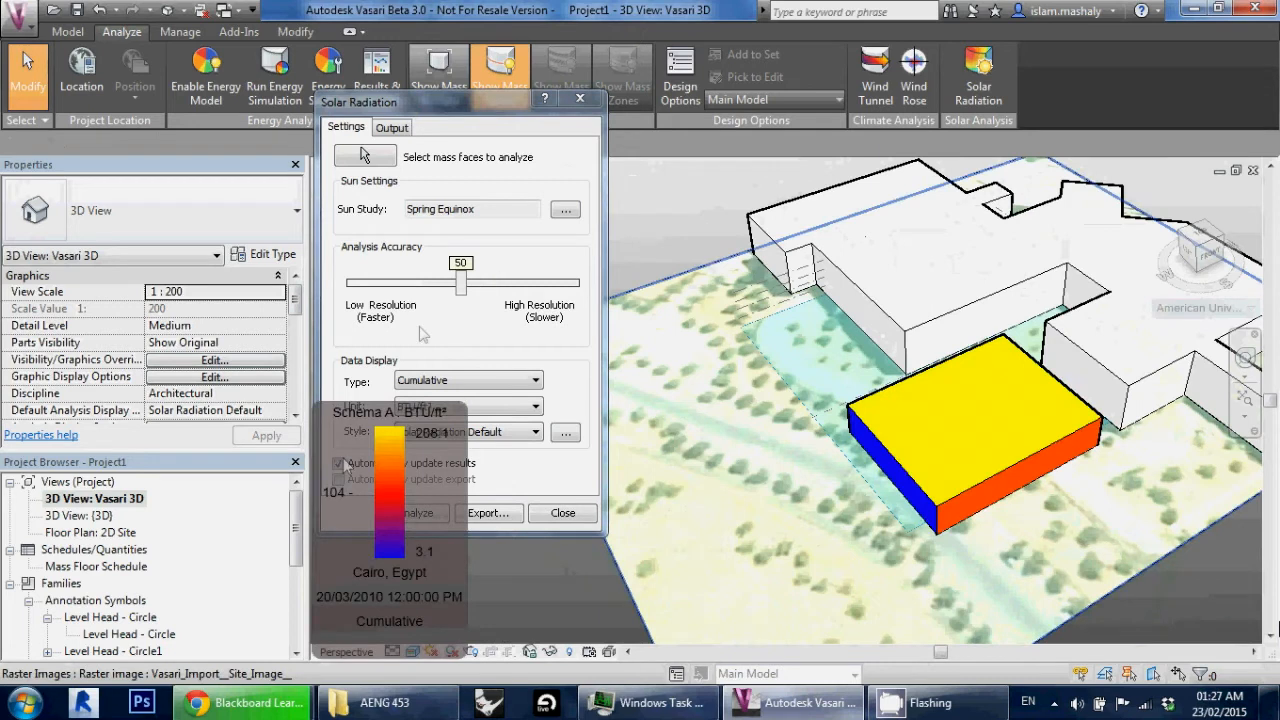
# Step: Open the sun settings for the radiation analysis and switch to a Single Day solar study with a one-hour time interval
pyautogui.moveTo(481, 111); pyautogui.dragTo(548, 88)
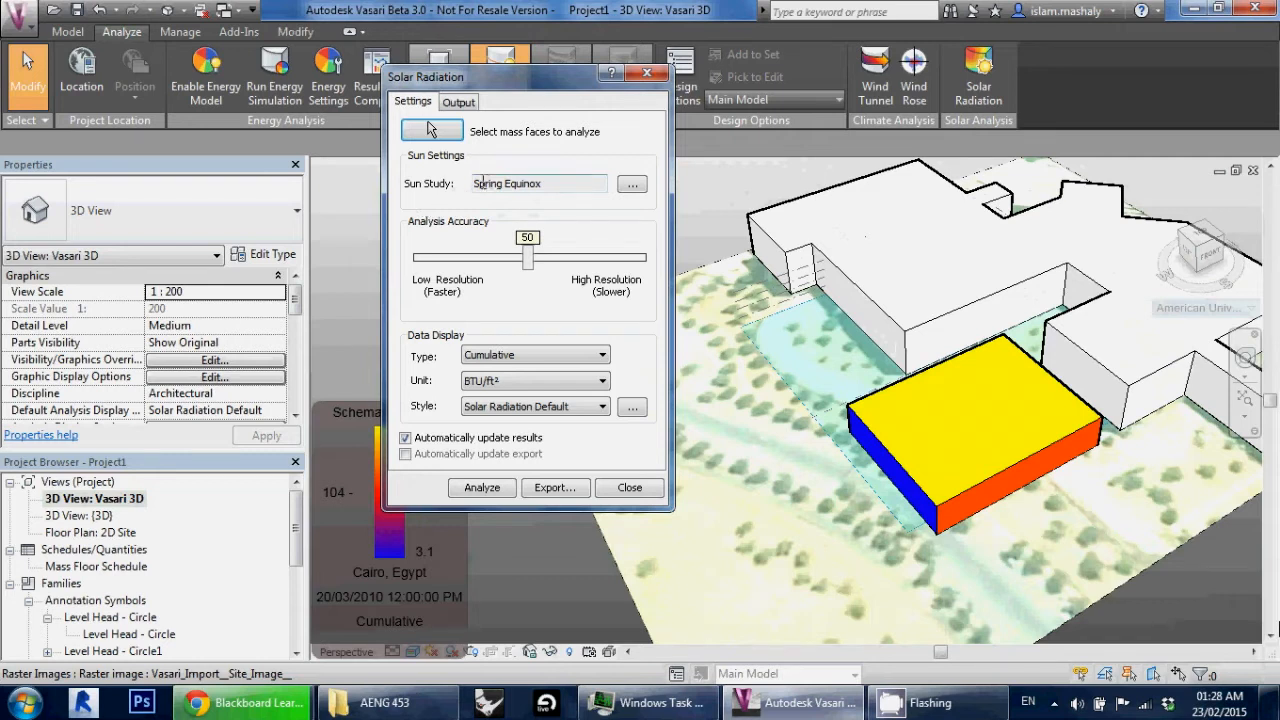
pyautogui.click(633, 188)
pyautogui.click(631, 190)
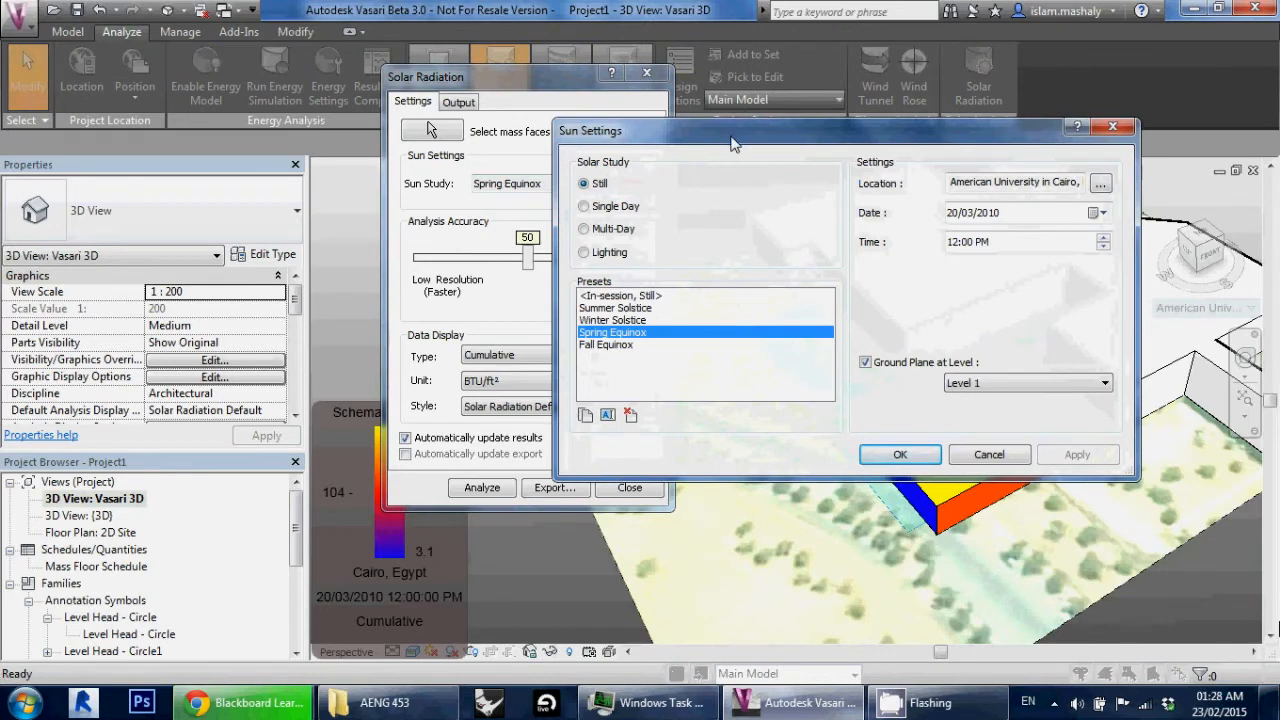
pyautogui.moveTo(731, 143); pyautogui.dragTo(566, 160)
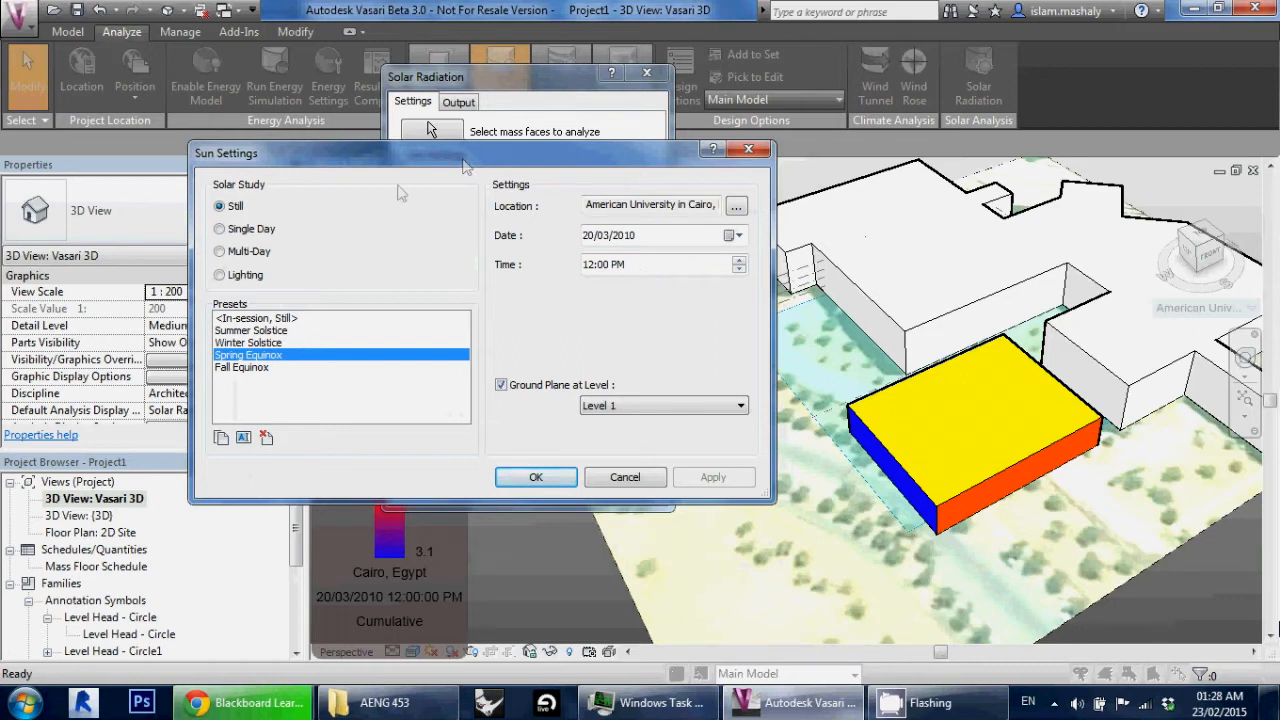
pyautogui.click(220, 229)
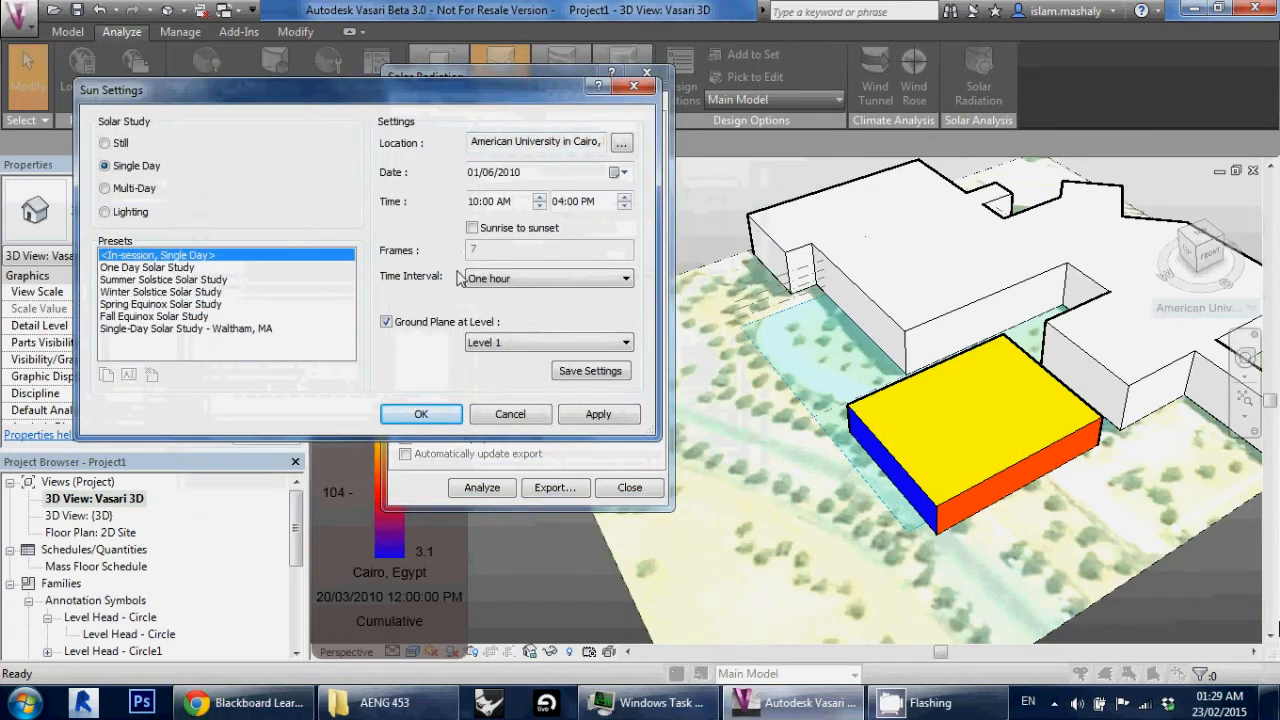
pyautogui.click(533, 280)
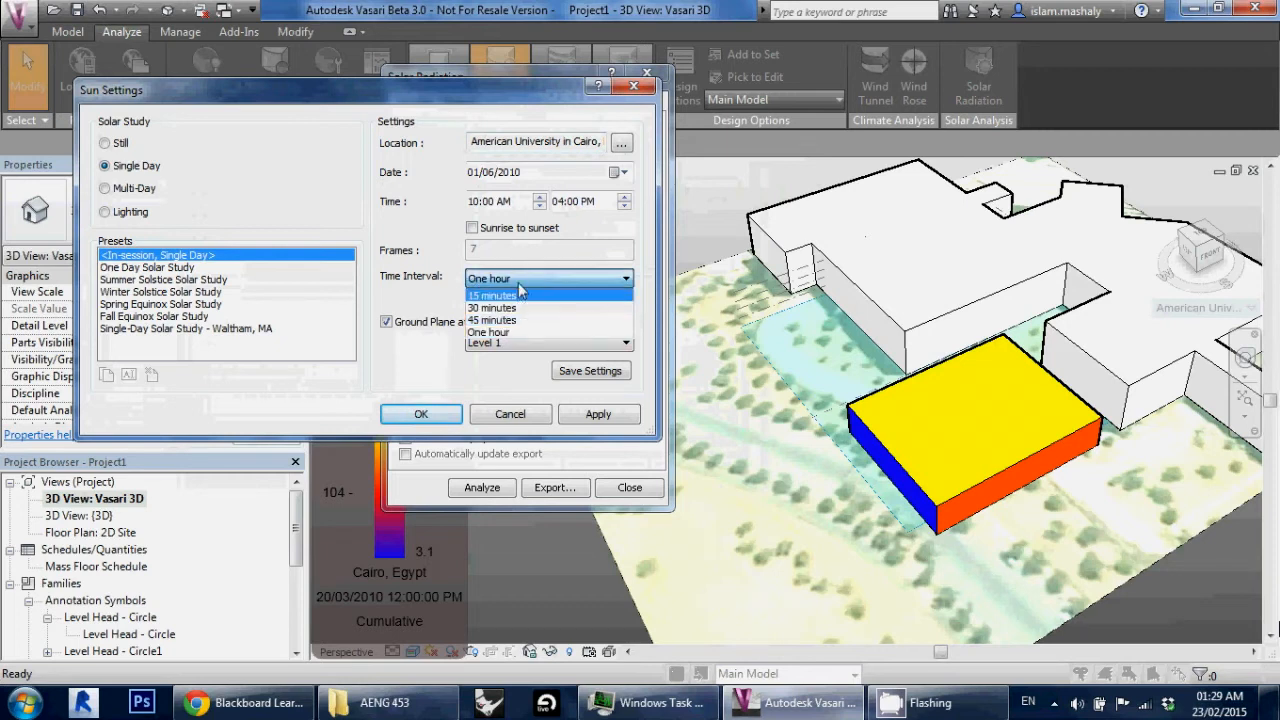
pyautogui.click(530, 332)
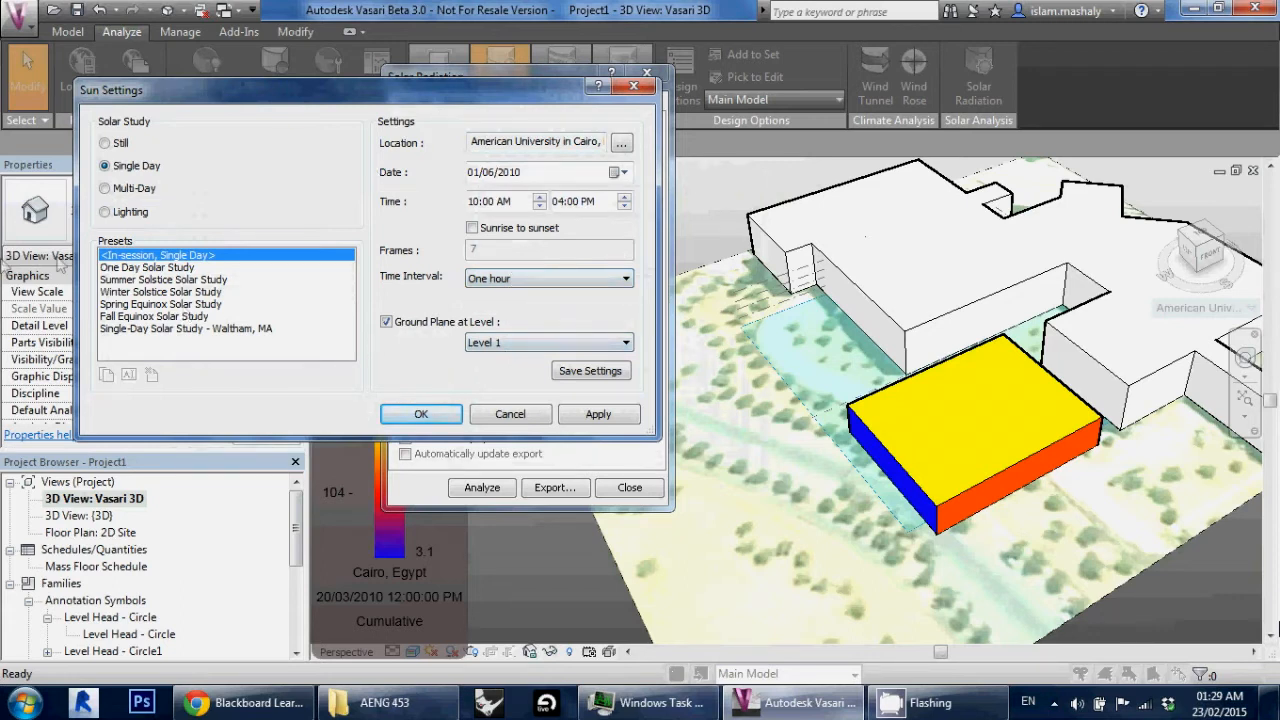
# Step: Compare the single-day solstice and equinox presets, choose the Summer Solstice Solar Study and confirm the sun settings
pyautogui.click(129, 281)
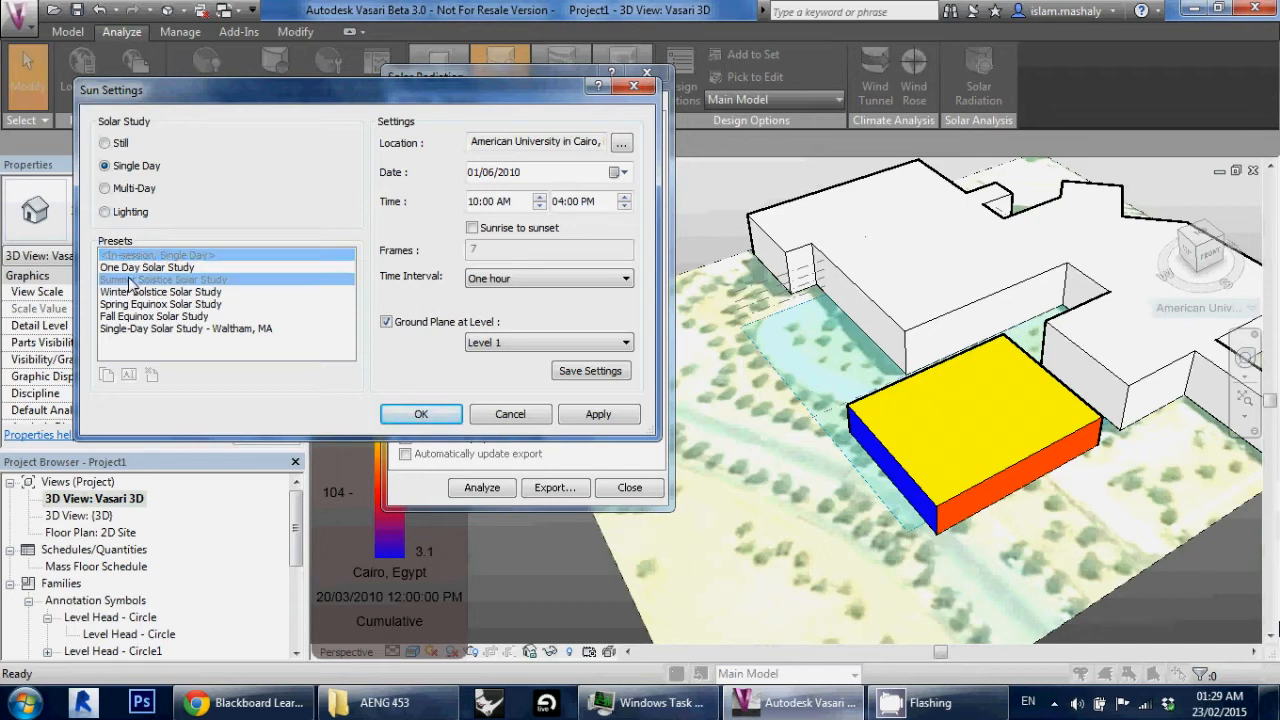
pyautogui.click(133, 292)
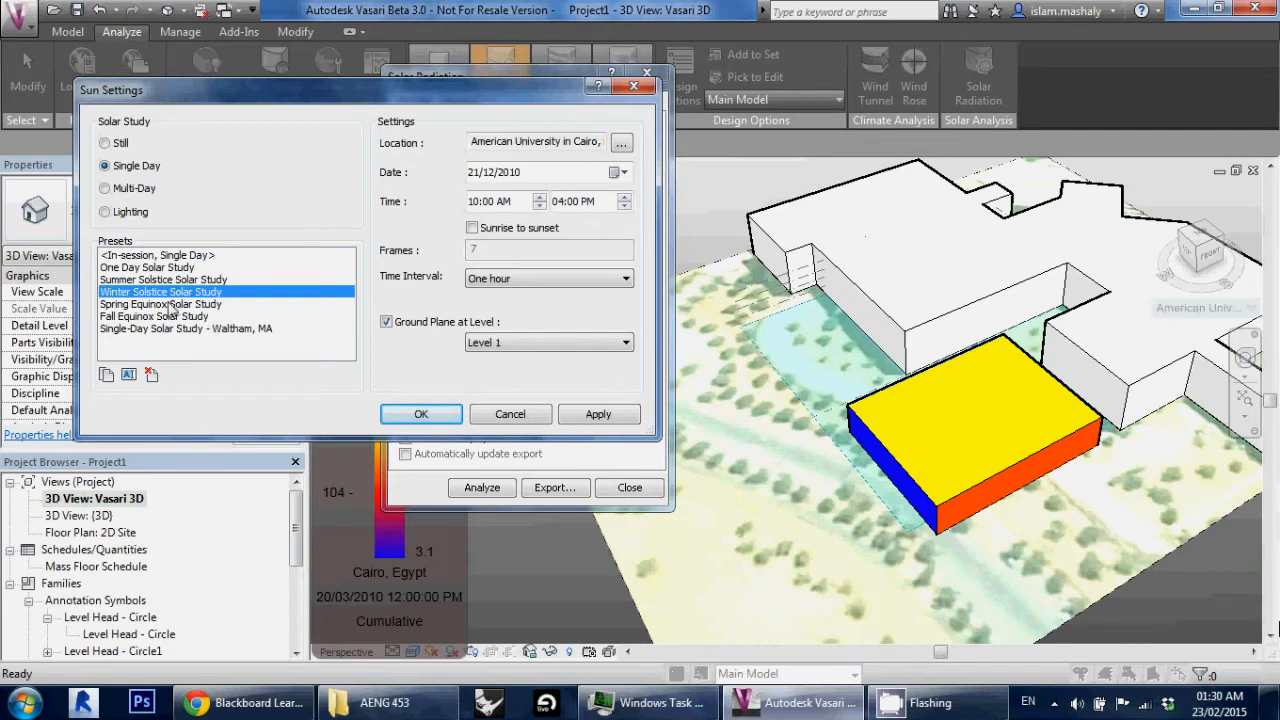
pyautogui.click(173, 305)
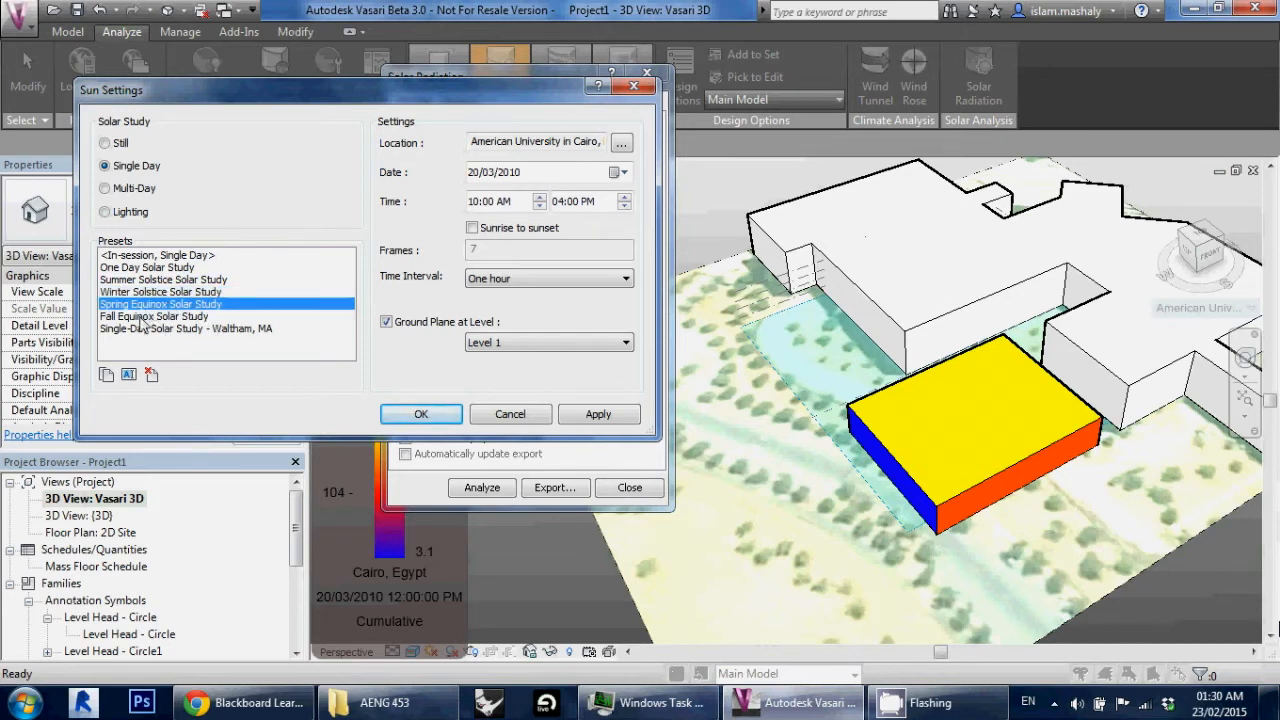
pyautogui.click(145, 317)
pyautogui.click(130, 305)
pyautogui.click(130, 318)
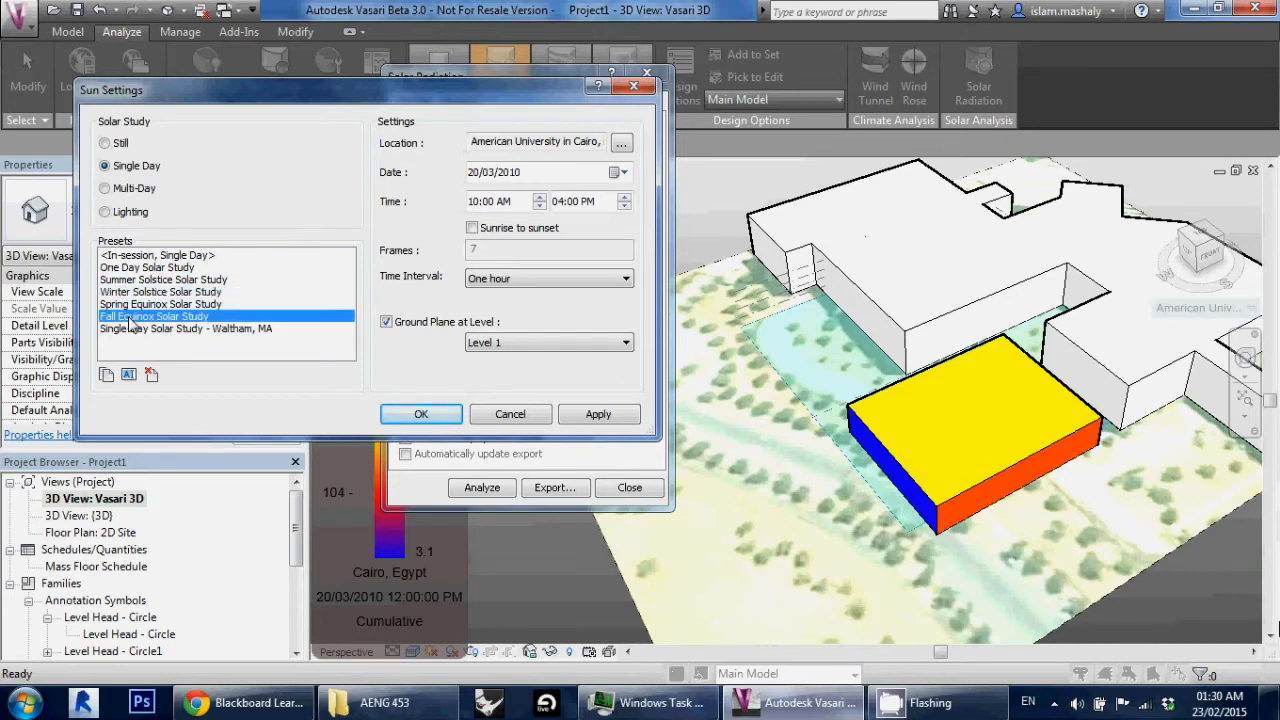
pyautogui.click(134, 306)
pyautogui.click(136, 312)
pyautogui.click(138, 291)
pyautogui.click(118, 305)
pyautogui.click(120, 293)
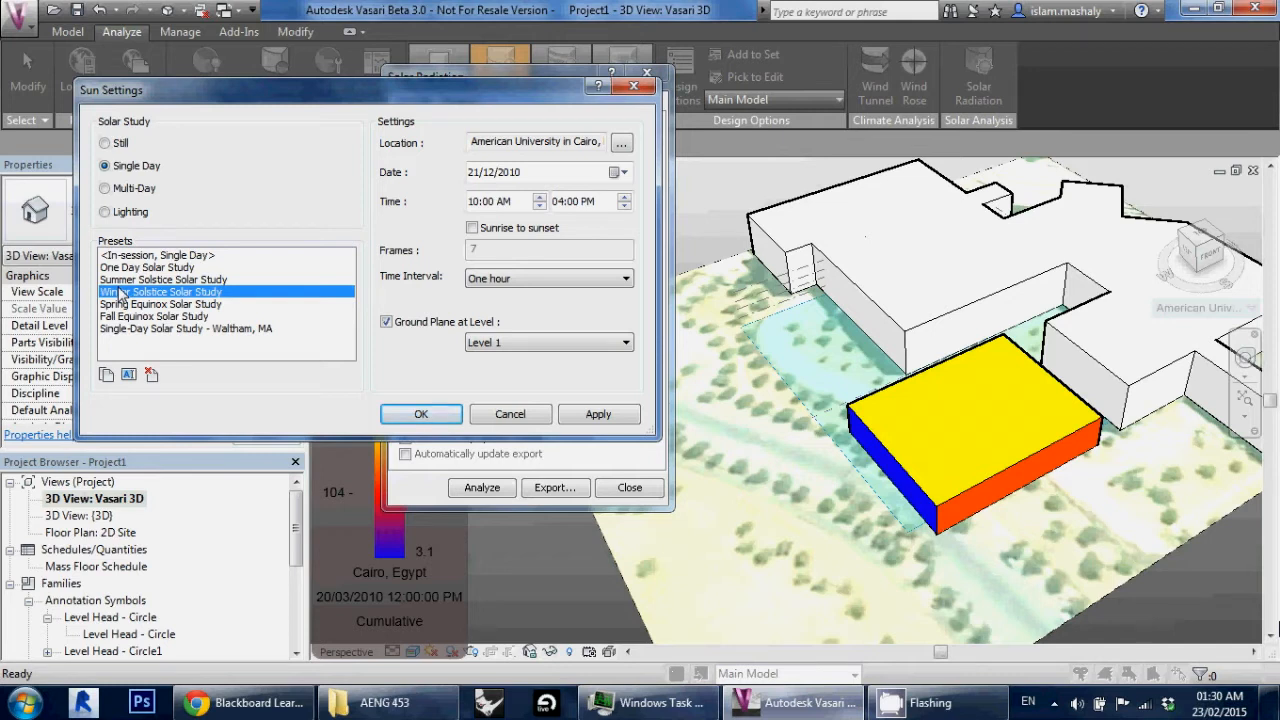
pyautogui.click(204, 280)
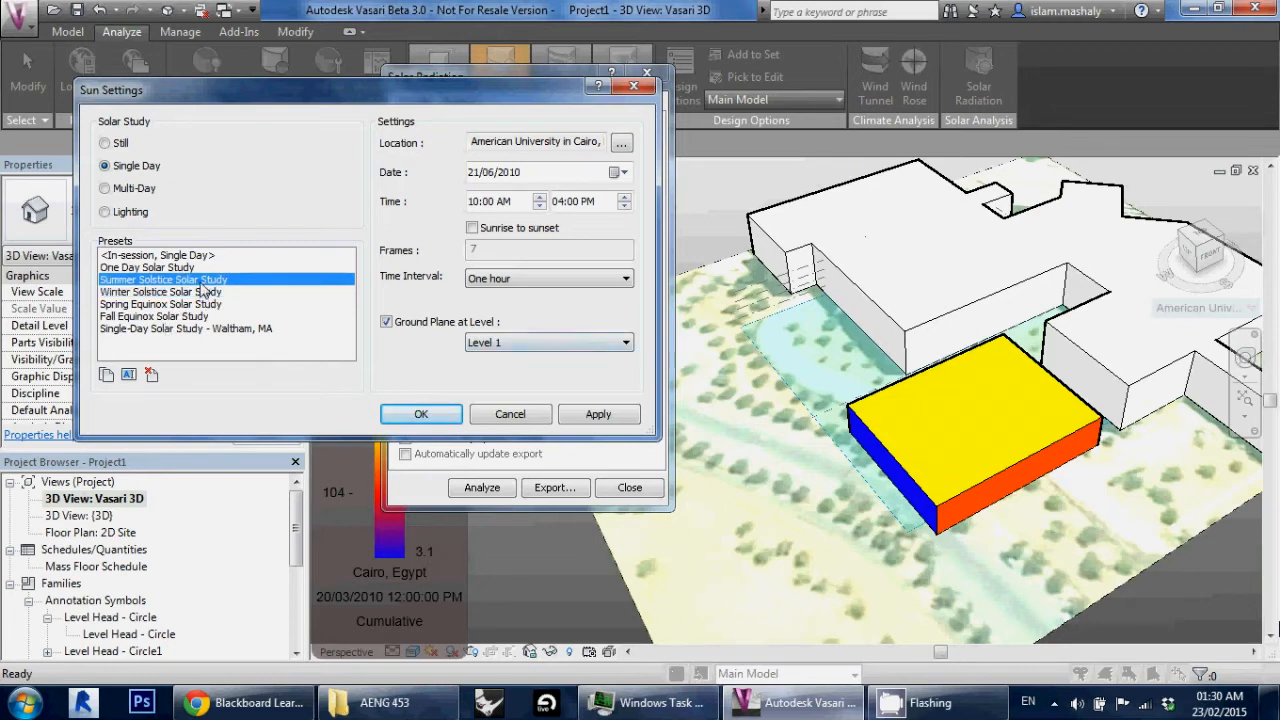
pyautogui.click(436, 413)
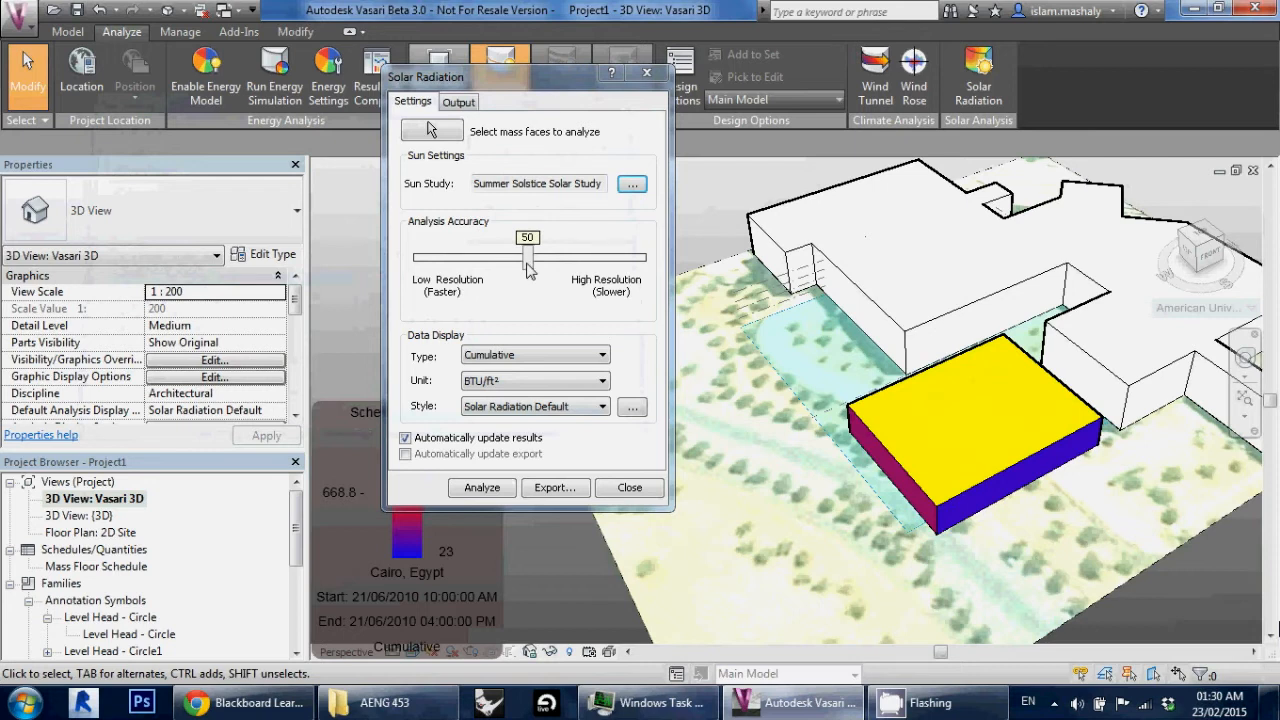
# Step: Examine the analysis accuracy and the available data types and units, leaving the radiation type on Cumulative
pyautogui.moveTo(528, 264)
pyautogui.mouseDown()
pyautogui.moveTo(638, 262)
pyautogui.moveTo(530, 266)
pyautogui.mouseUp()
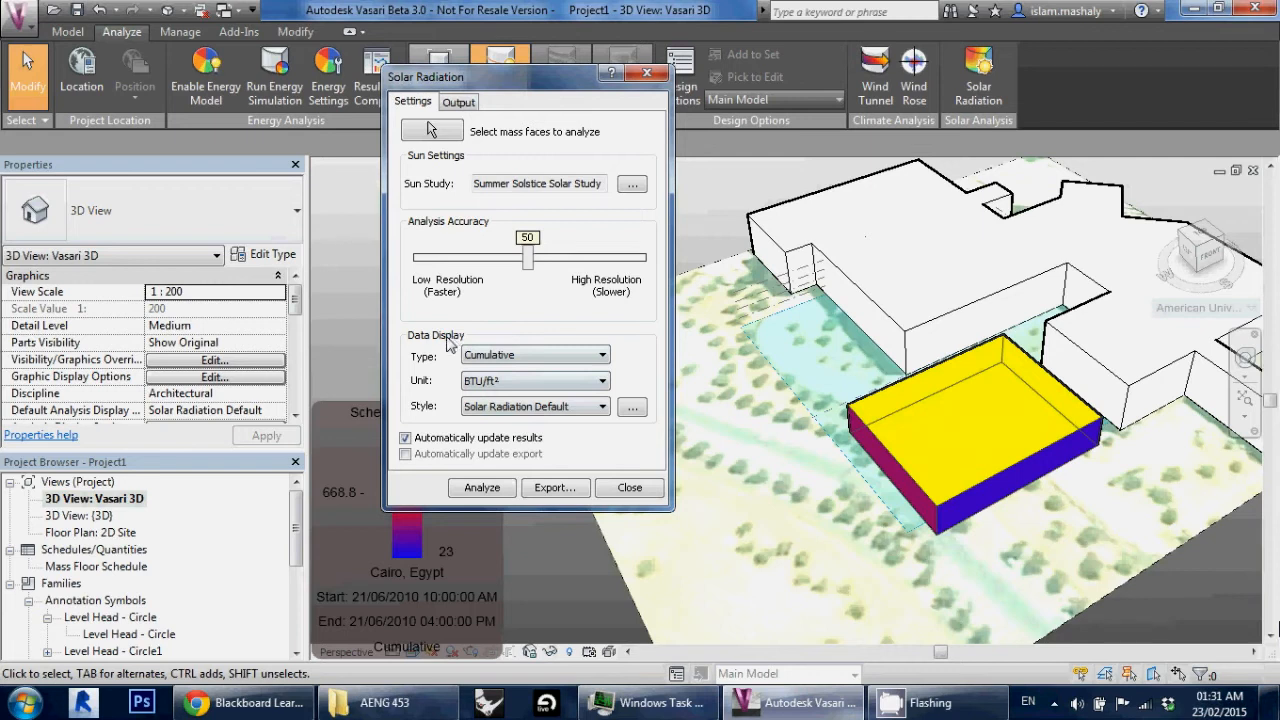
pyautogui.click(531, 355)
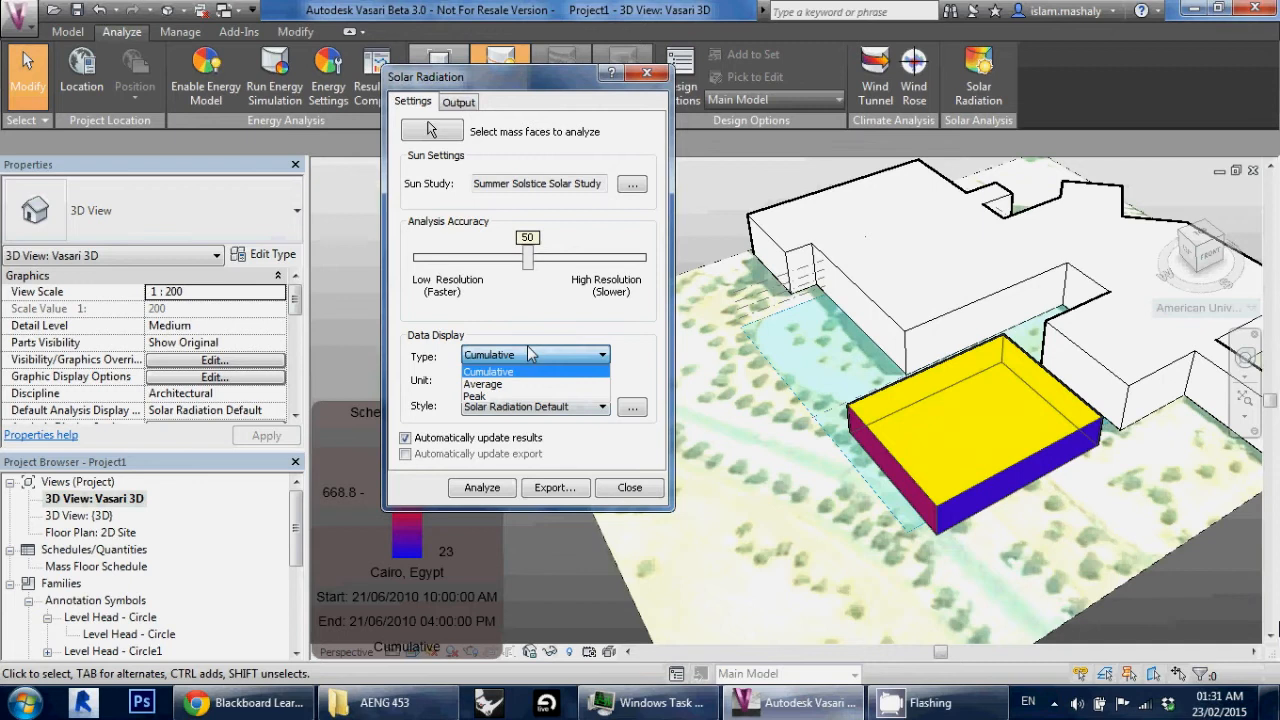
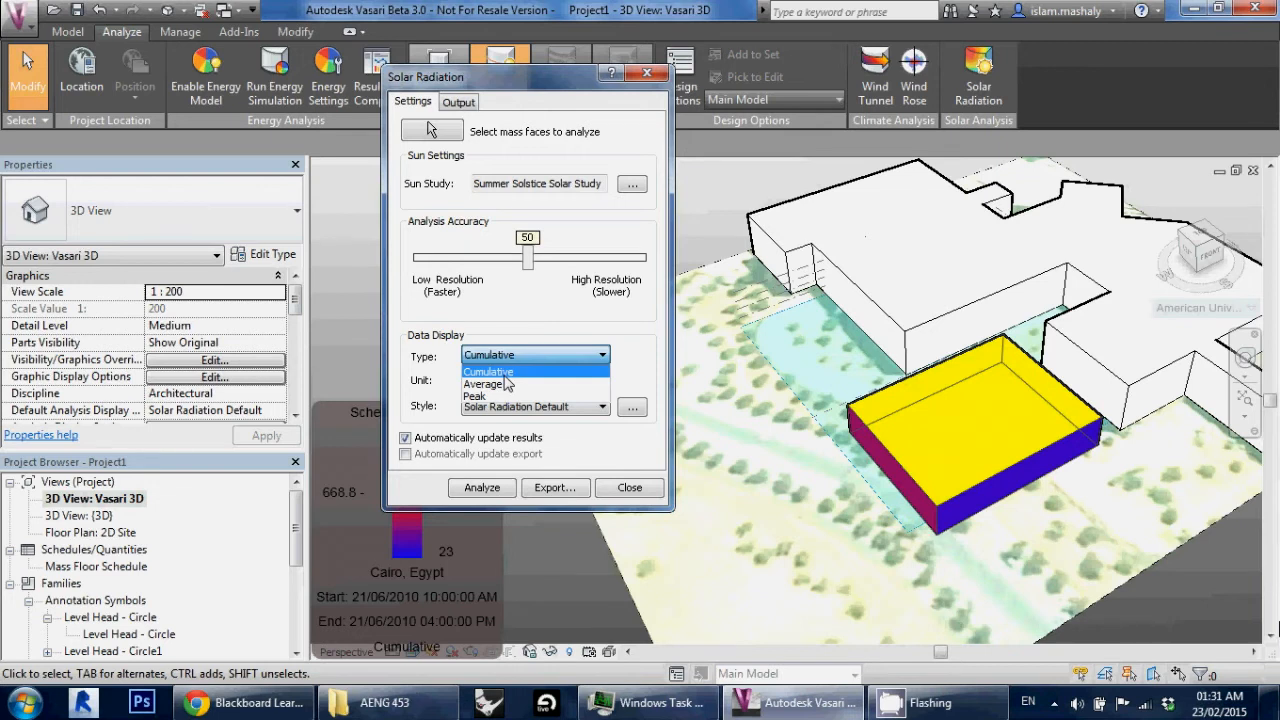
pyautogui.click(637, 198)
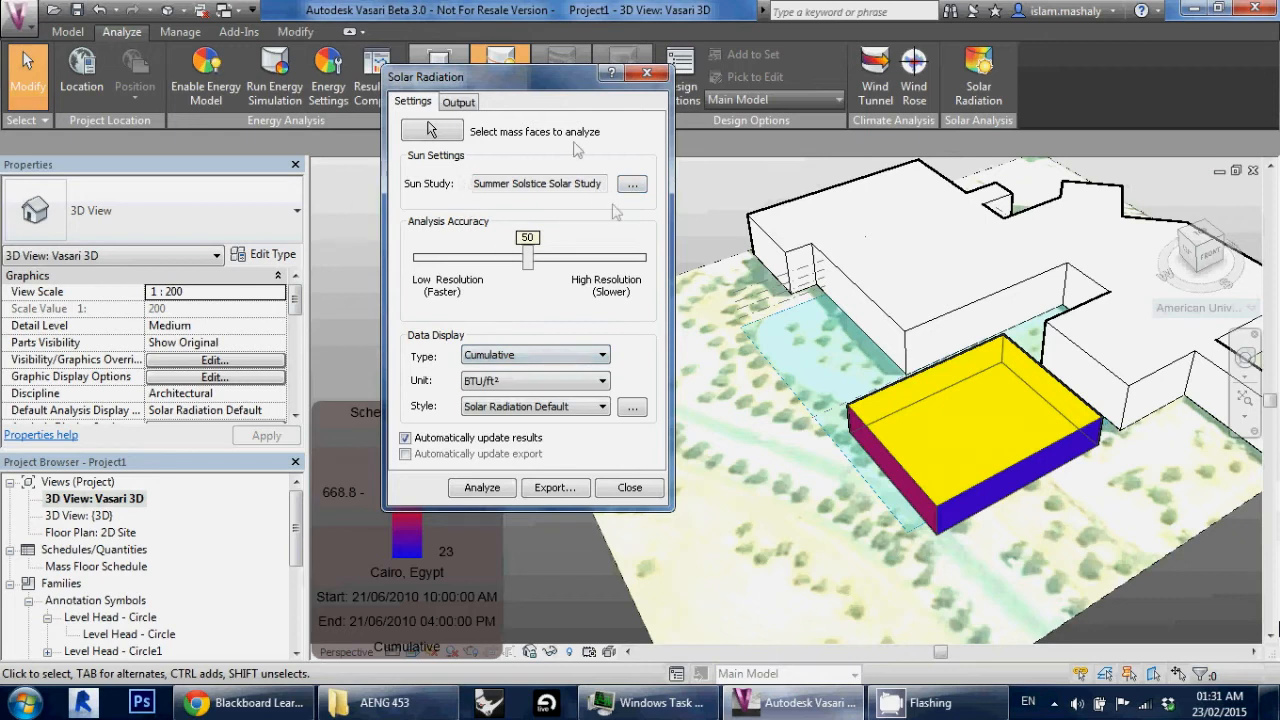
pyautogui.click(520, 356)
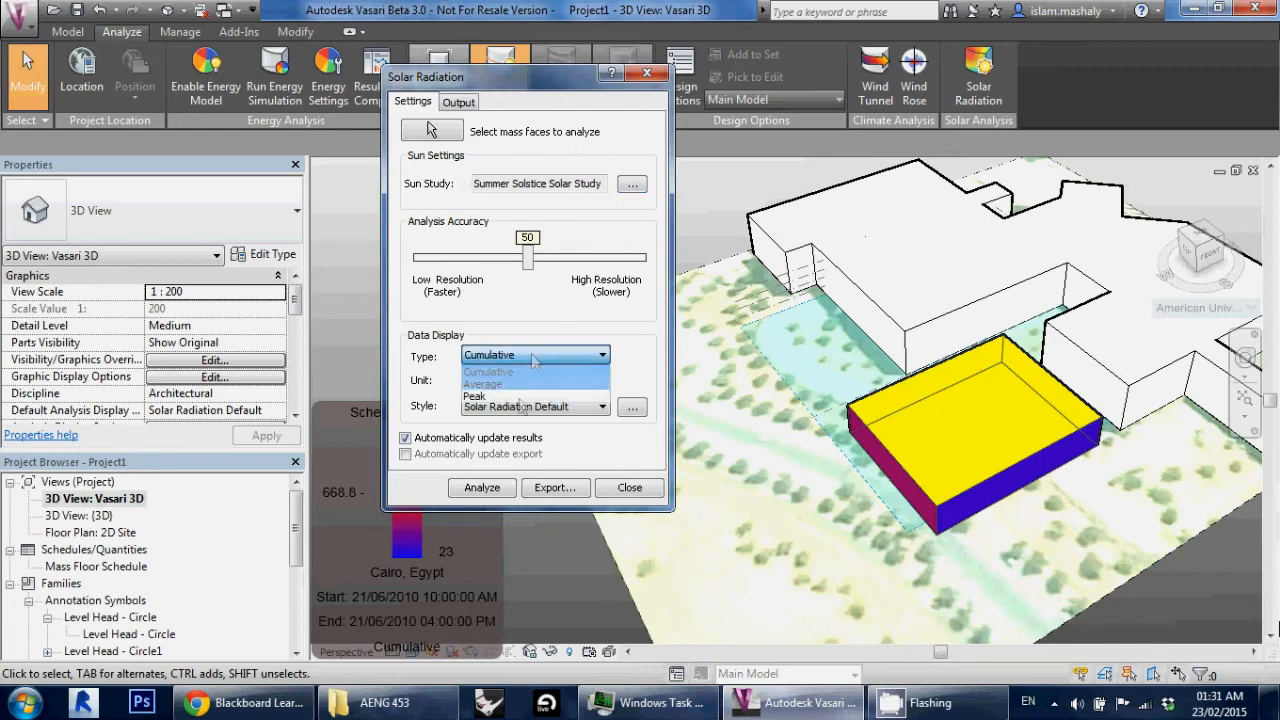
pyautogui.click(518, 370)
pyautogui.click(520, 356)
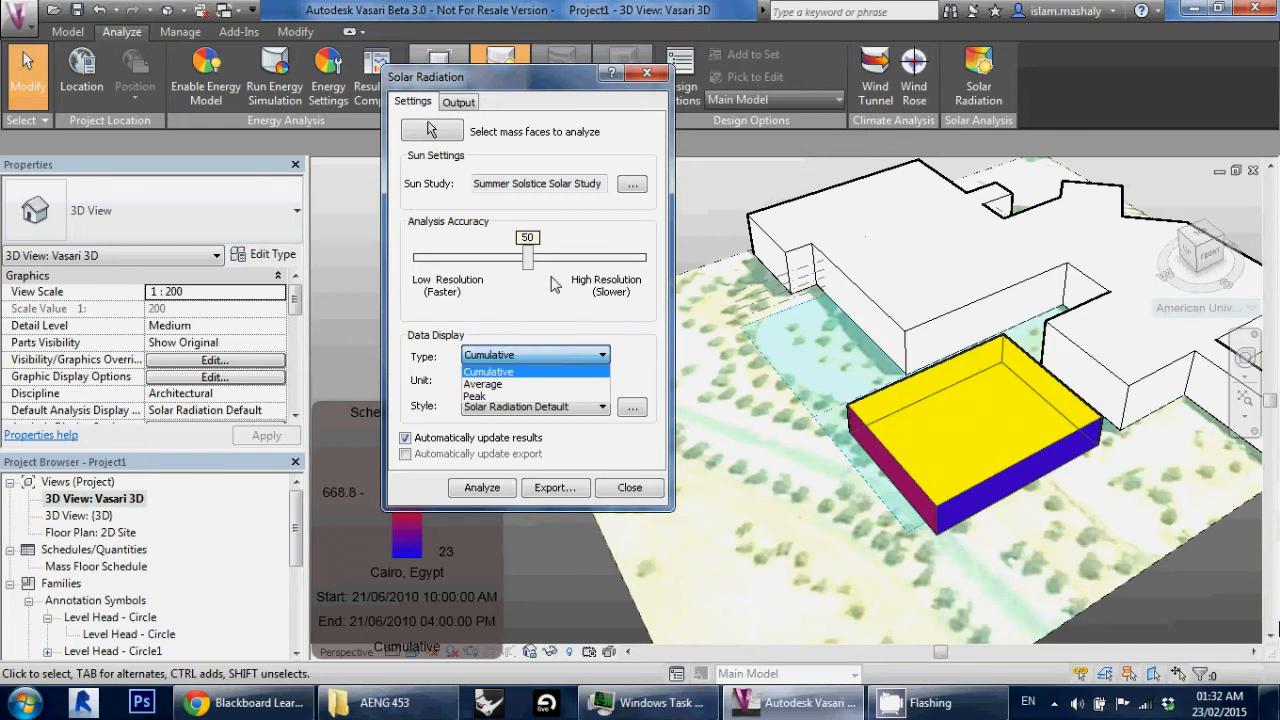
pyautogui.click(488, 371)
pyautogui.click(515, 380)
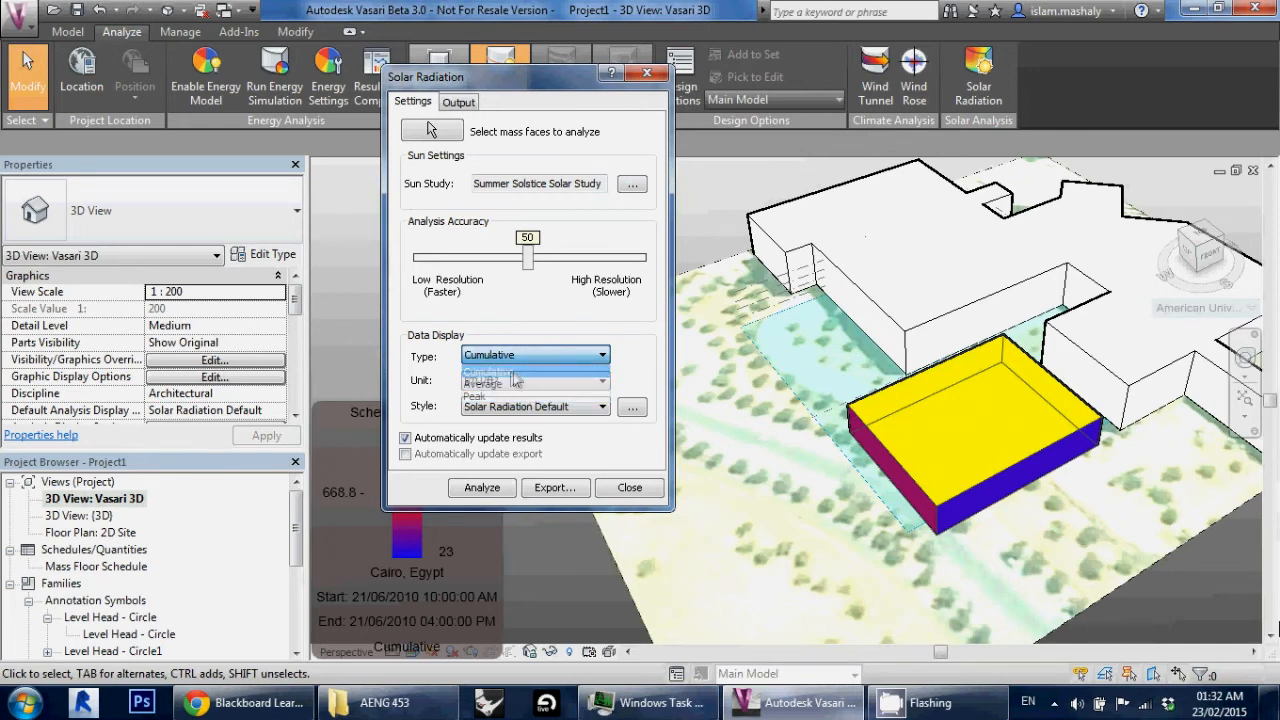
pyautogui.click(490, 392)
pyautogui.click(490, 388)
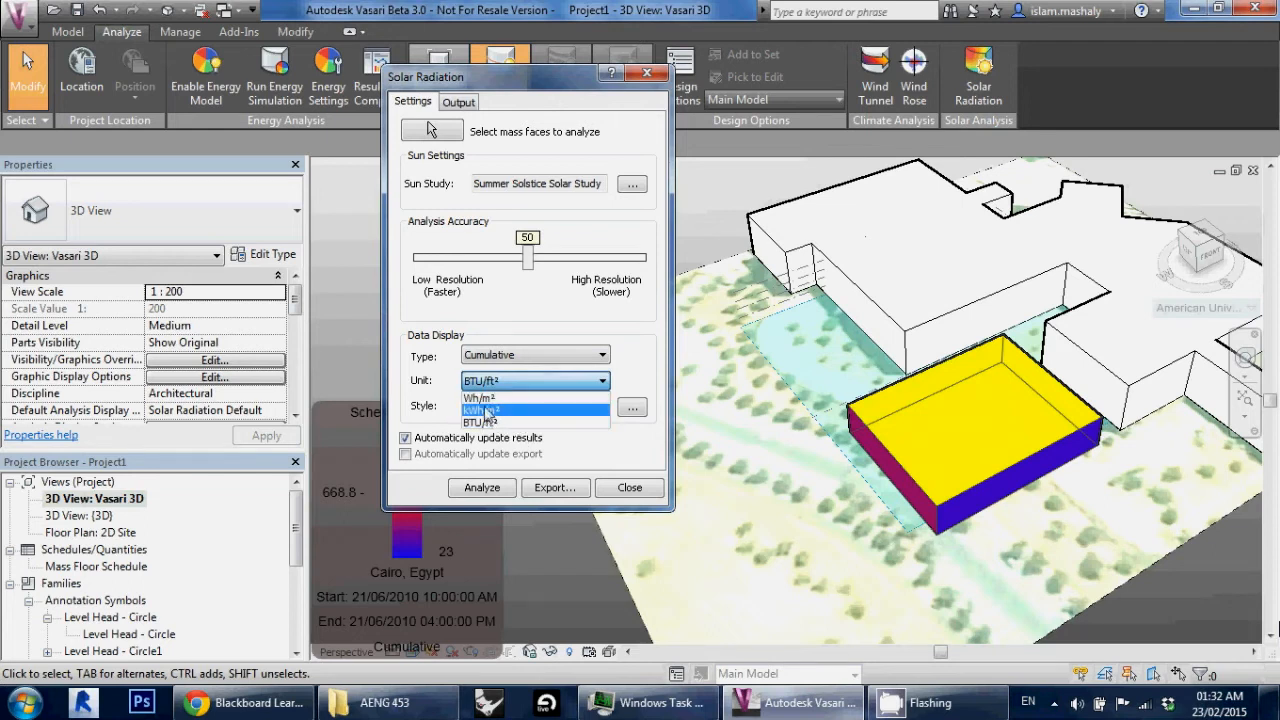
pyautogui.click(525, 355)
pyautogui.click(525, 355)
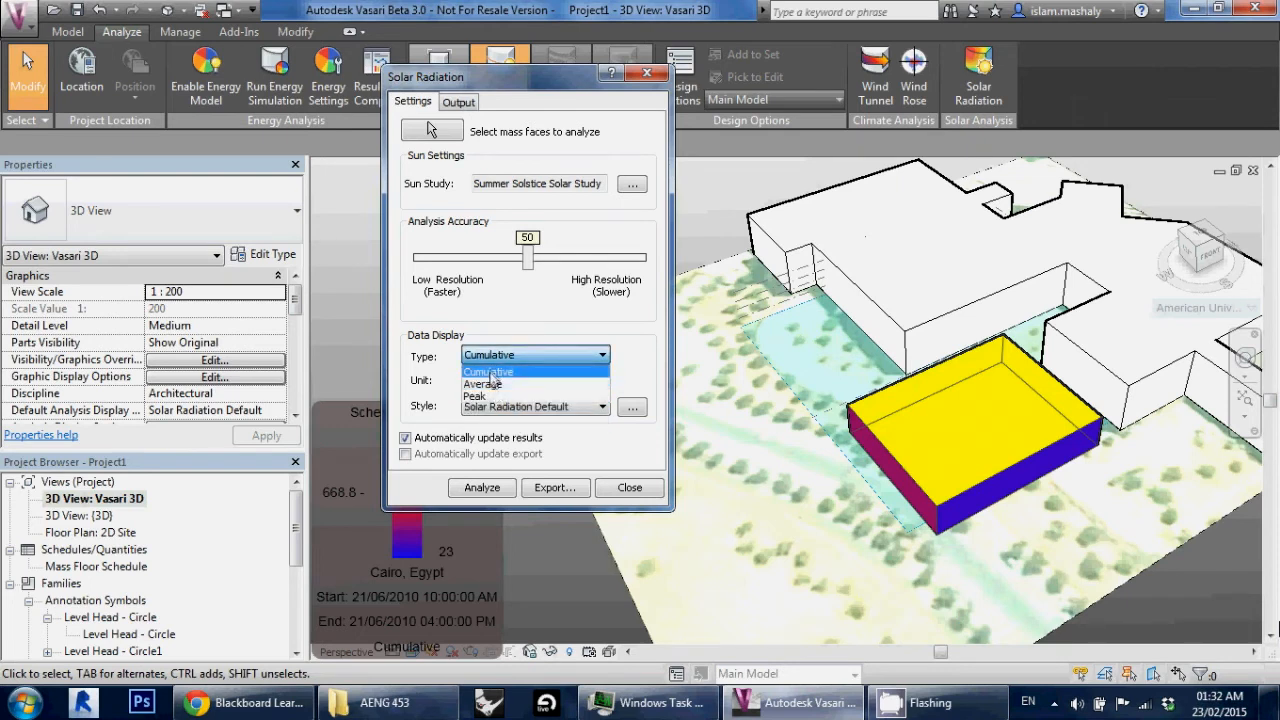
pyautogui.click(565, 372)
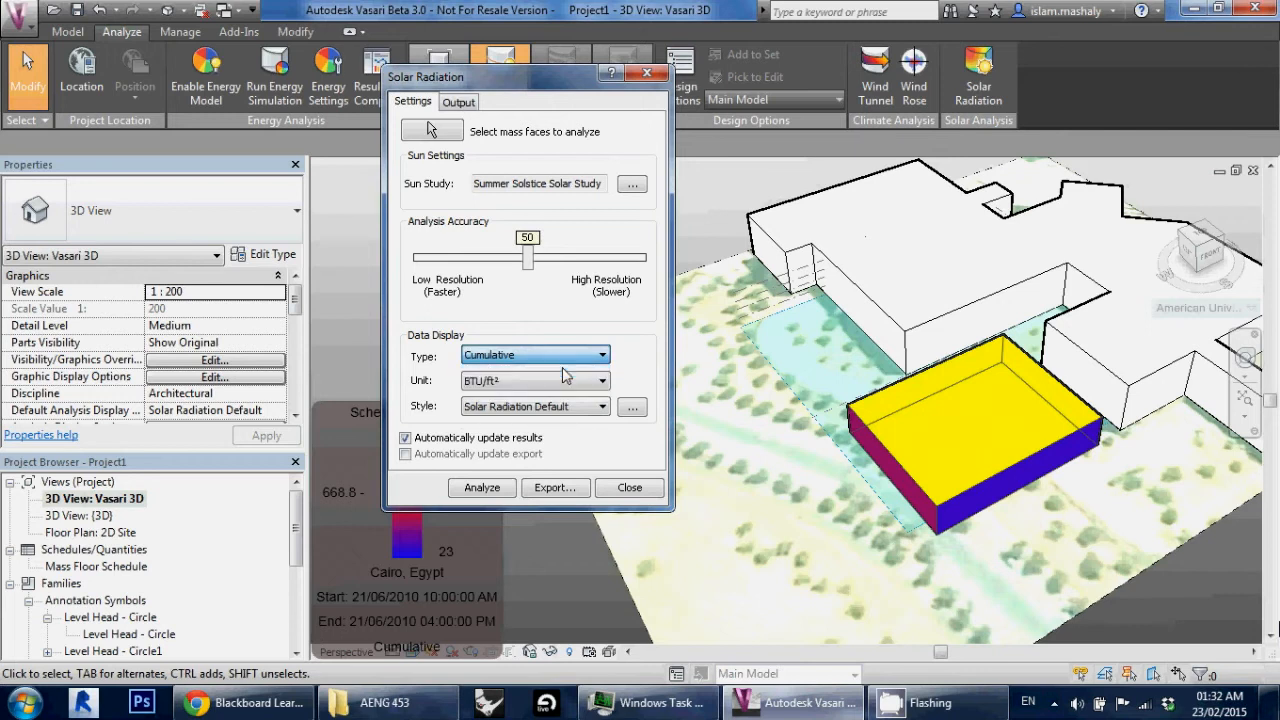
# Step: Set the radiation unit to Wh/m² and move the Solar Radiation dialog clear of the results legend
pyautogui.click(535, 382)
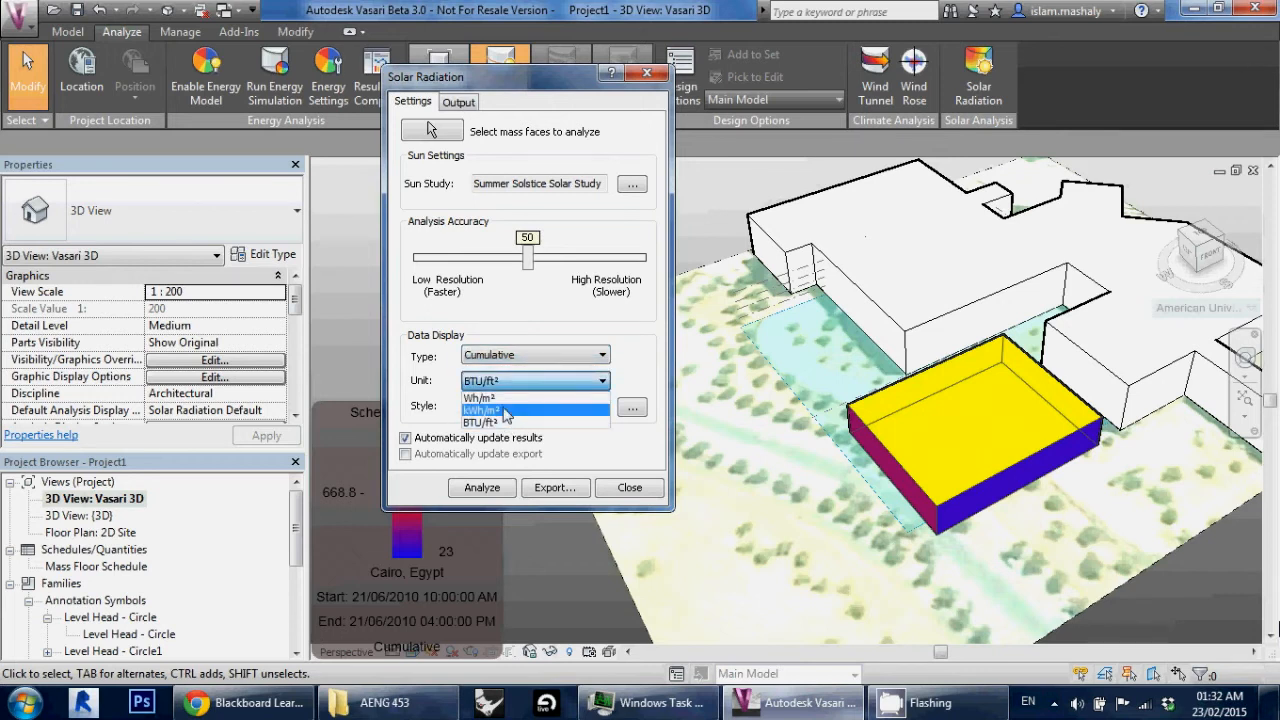
pyautogui.click(504, 397)
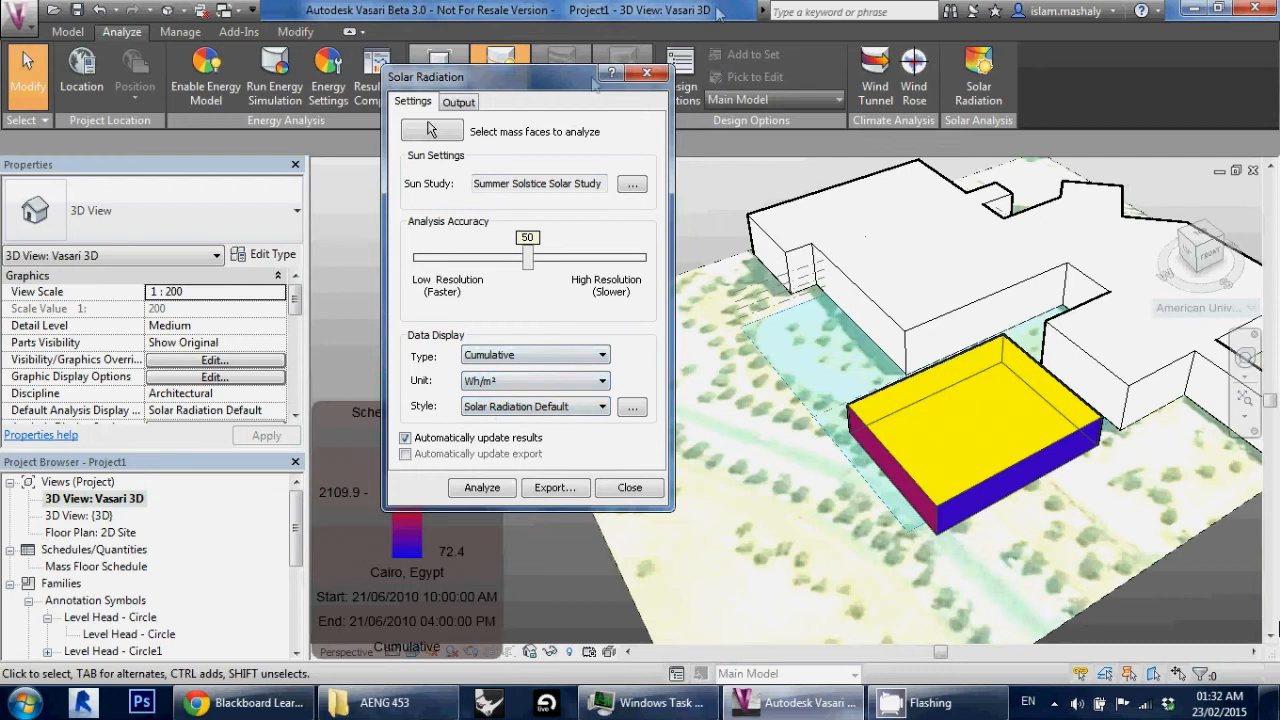
pyautogui.moveTo(597, 82); pyautogui.dragTo(653, 55)
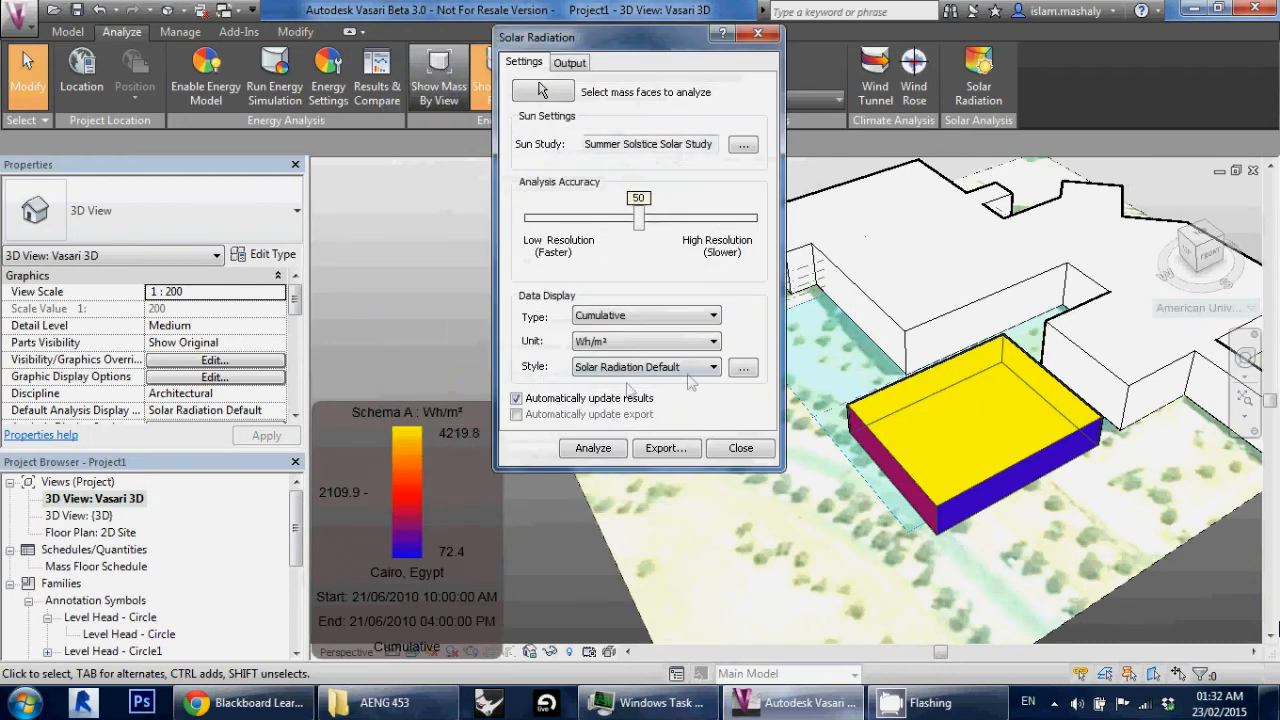
# Step: Try the Ecotect Style on the neighbouring block's radiation results, then switch the display style back to Solar Radiation Default
pyautogui.click(713, 367)
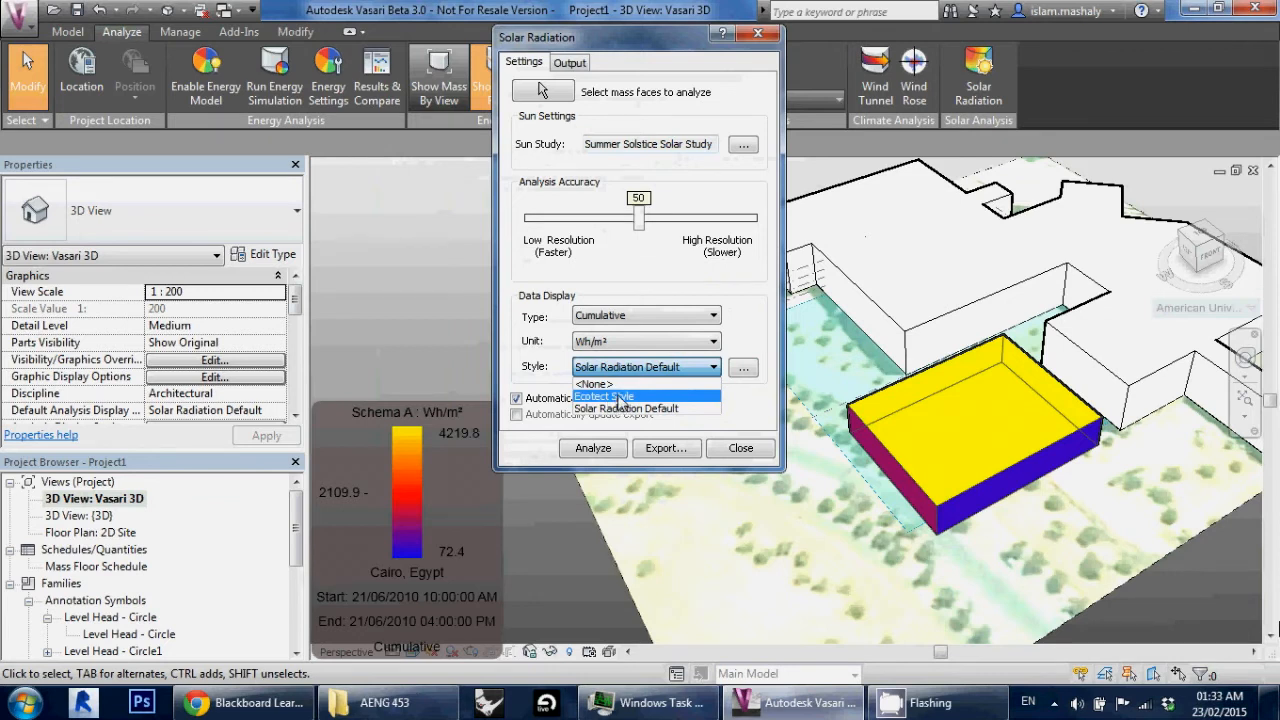
pyautogui.click(621, 398)
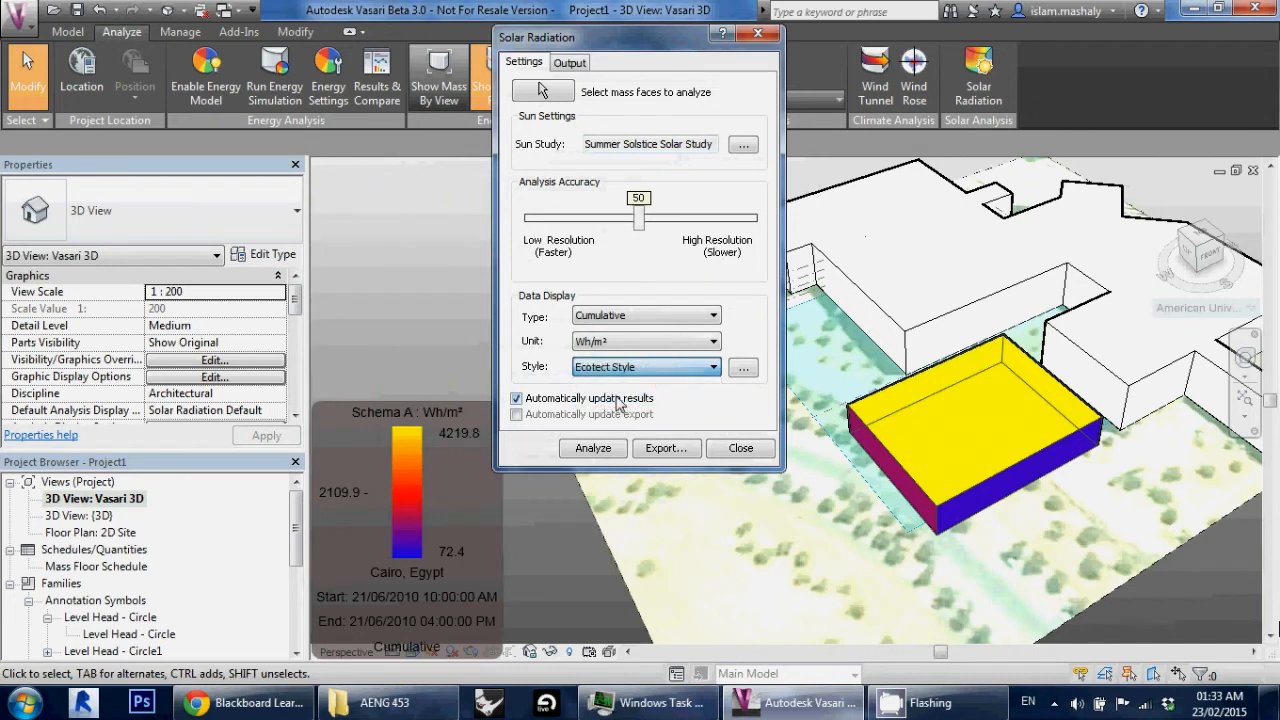
pyautogui.keyDown('shift'); pyautogui.moveTo(965, 455); pyautogui.dragTo(932, 484, button='middle'); pyautogui.keyUp('shift')
pyautogui.click(932, 484)
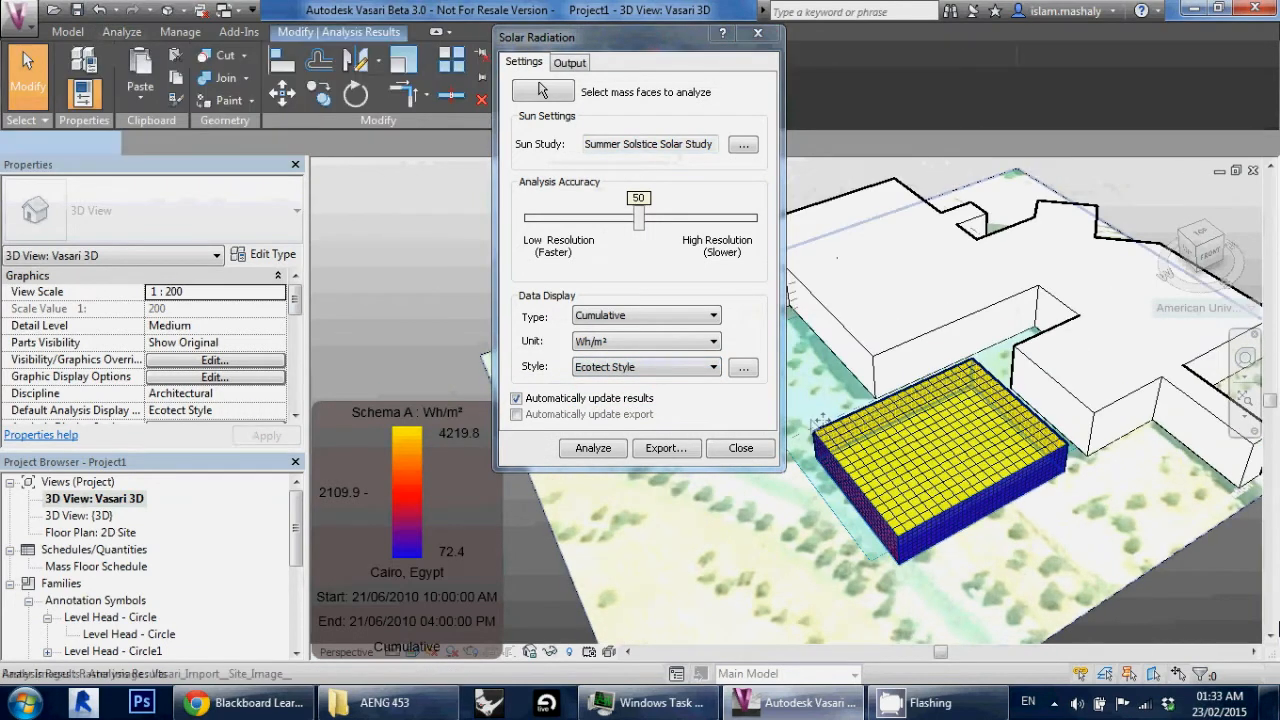
pyautogui.rightClick(873, 453)
pyautogui.press('Escape')
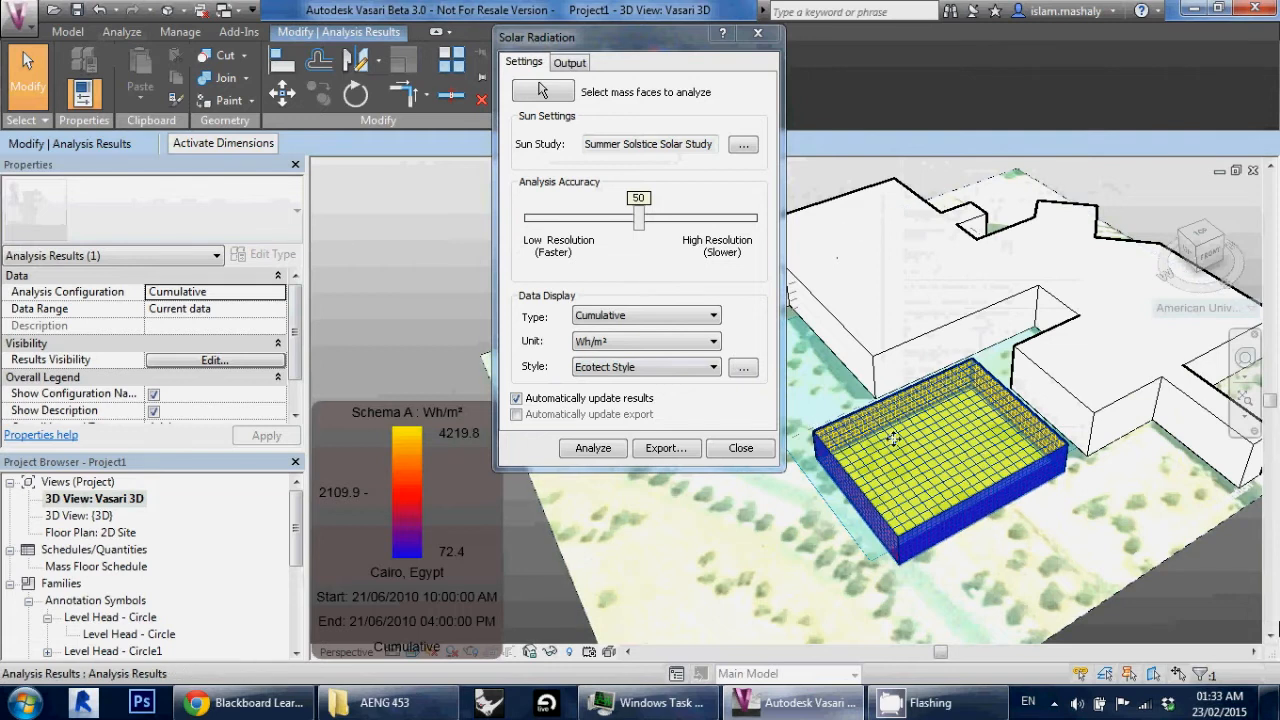
pyautogui.click(672, 368)
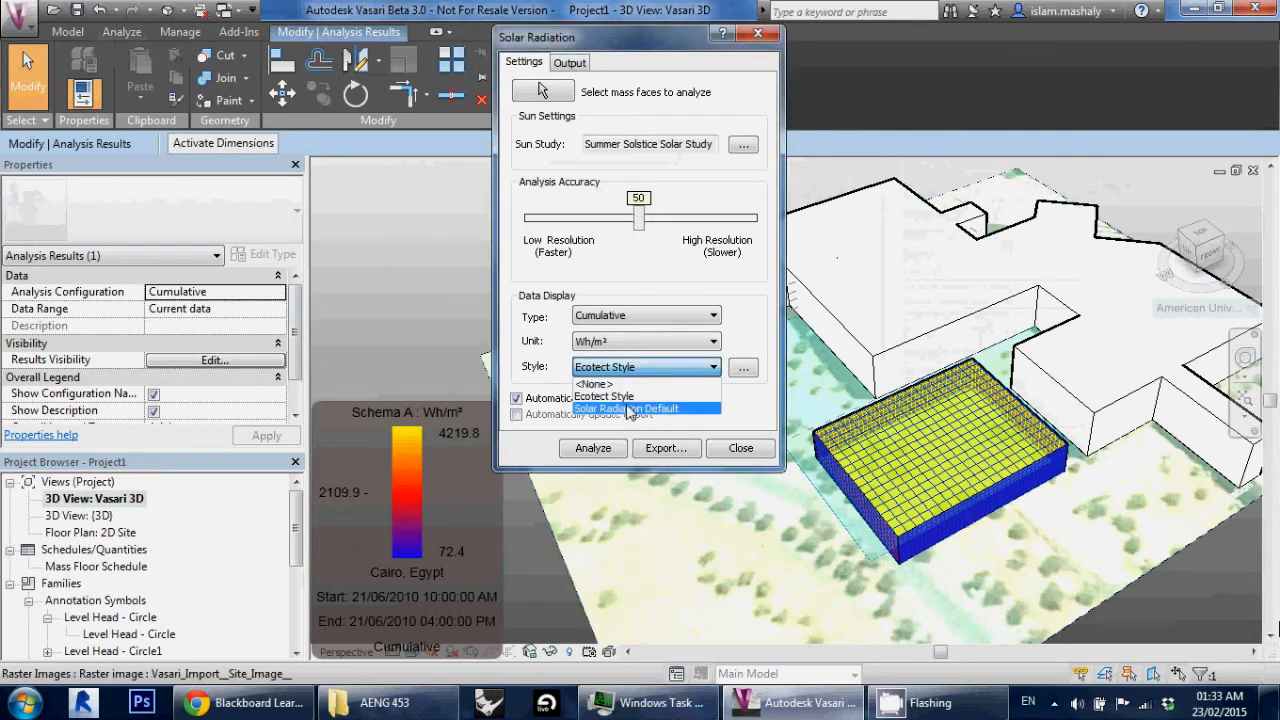
pyautogui.click(624, 410)
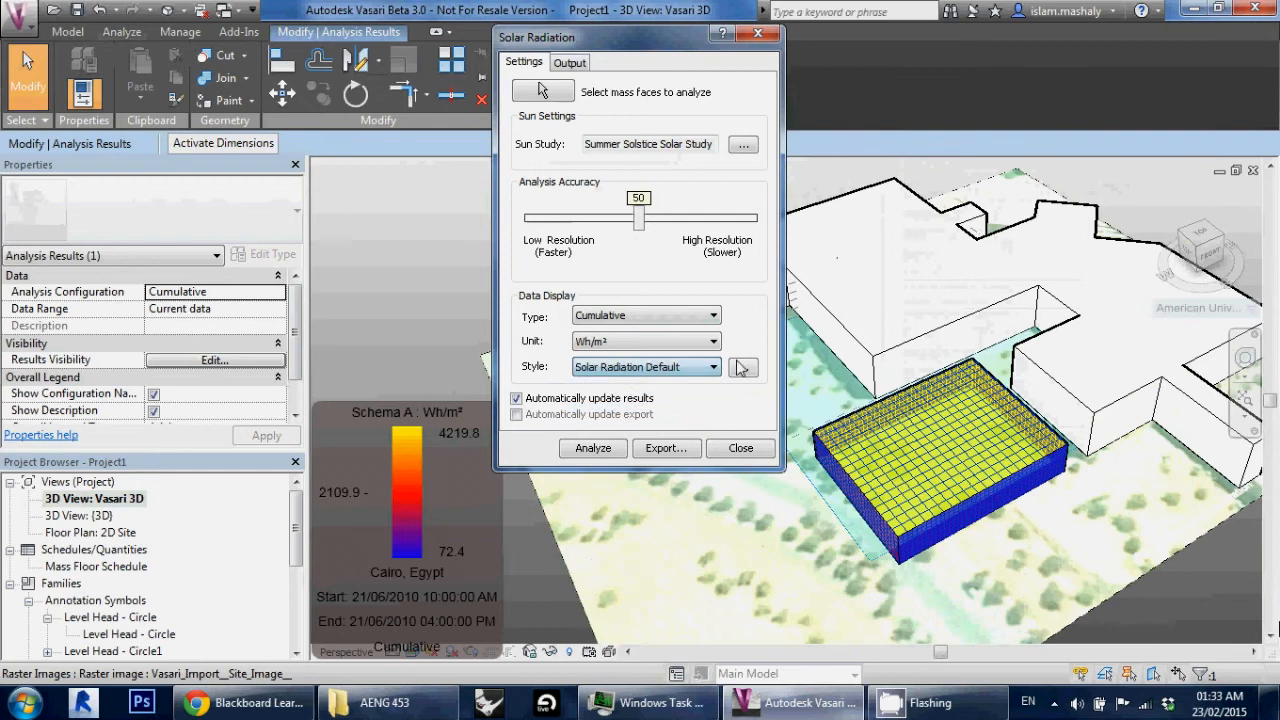
# Step: Open the analysis display style options, review the surface, color and legend settings, and move the dialog clear of the results legend
pyautogui.click(743, 368)
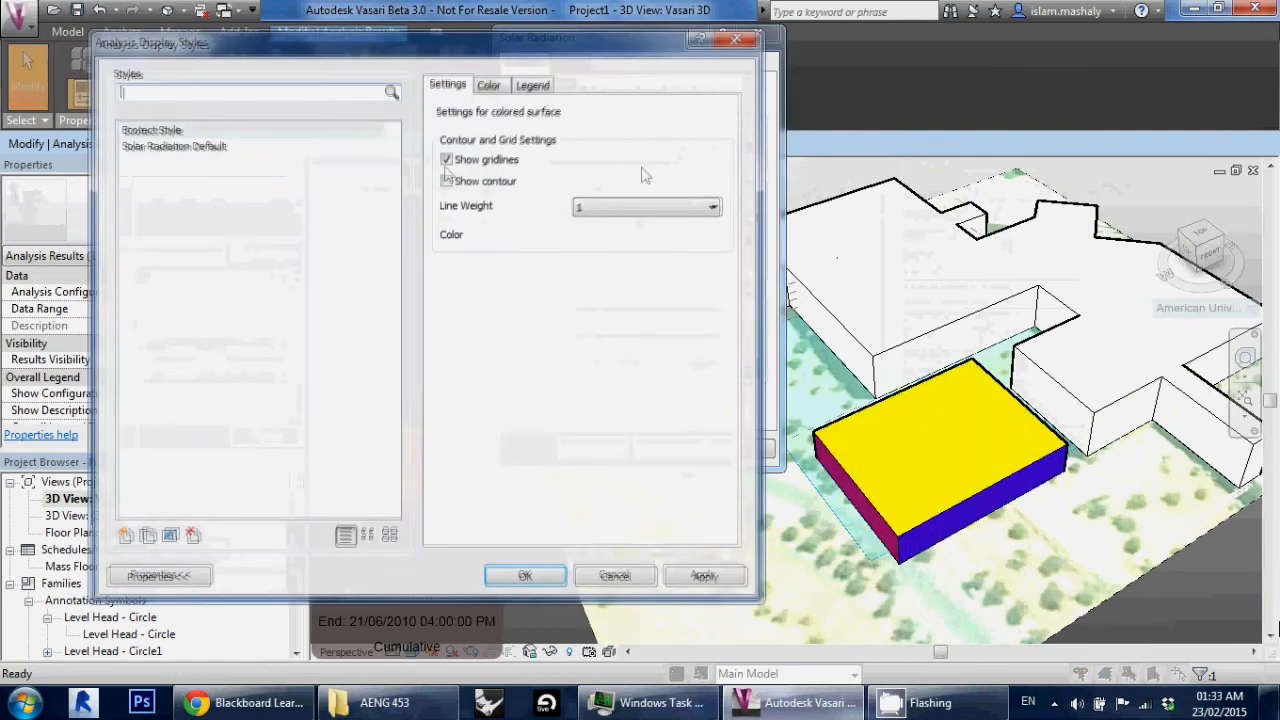
pyautogui.click(489, 84)
pyautogui.click(447, 84)
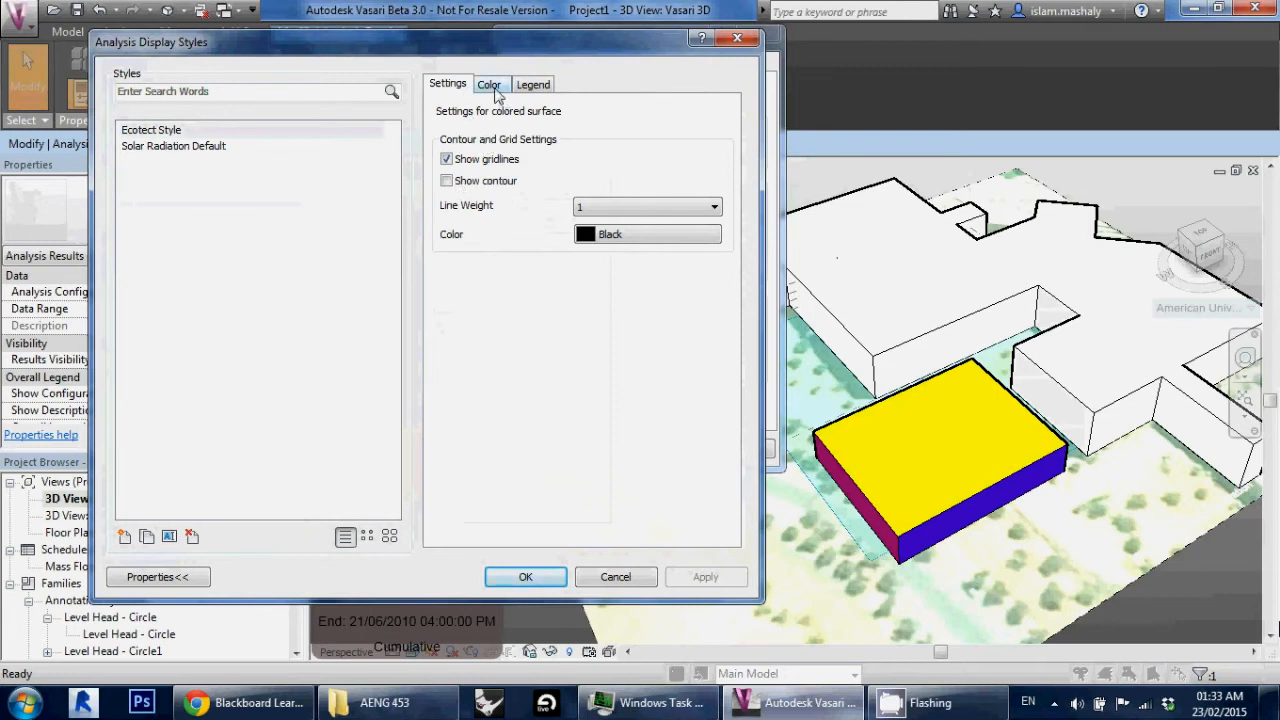
pyautogui.click(489, 84)
pyautogui.click(533, 84)
pyautogui.click(489, 84)
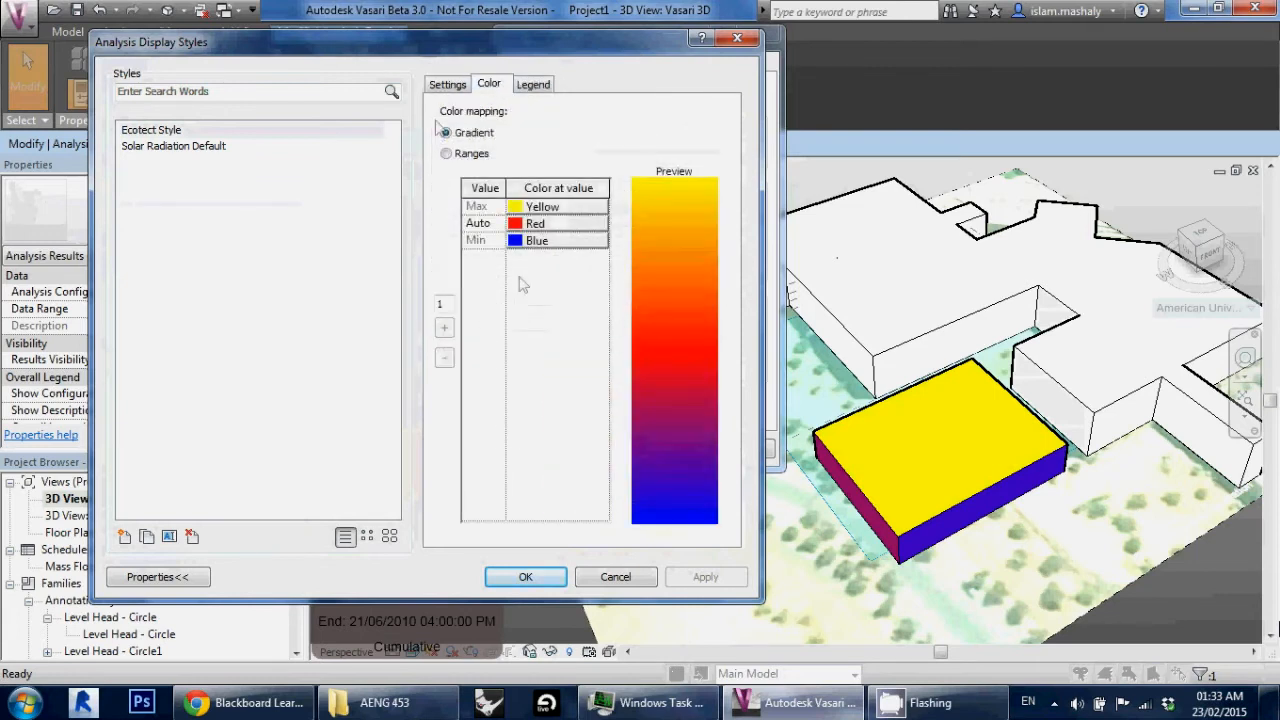
pyautogui.click(533, 84)
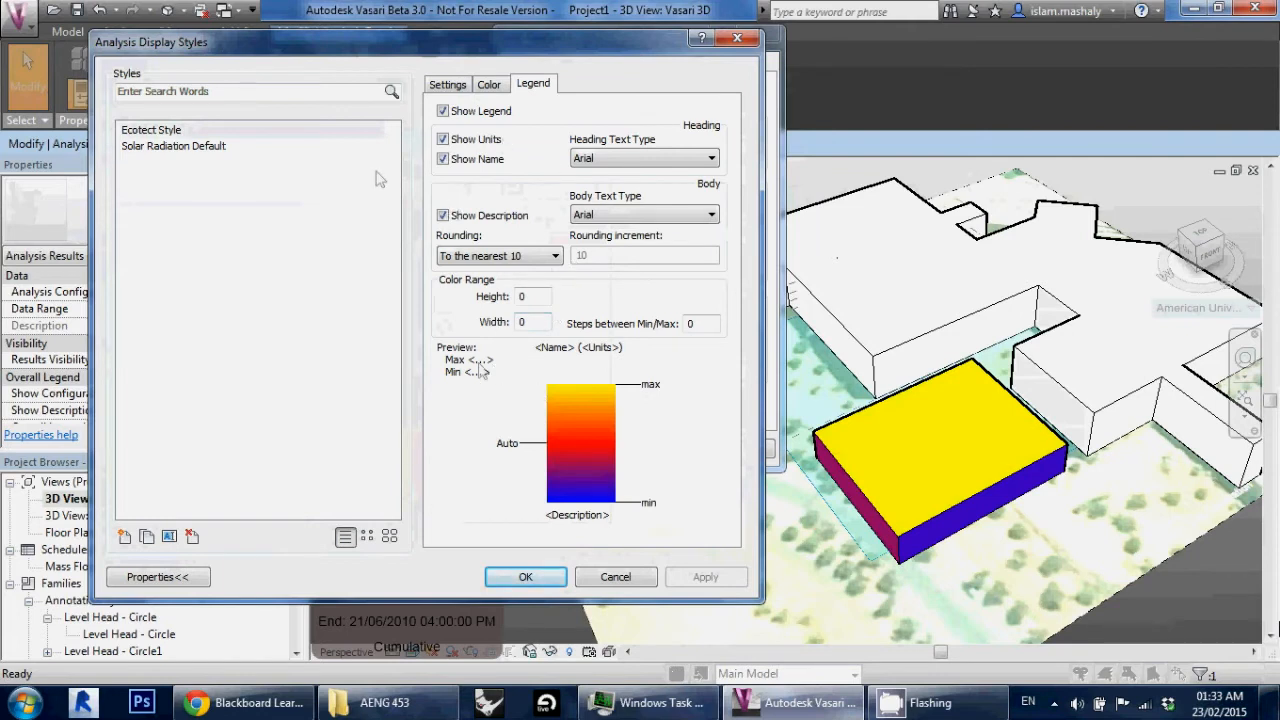
pyautogui.moveTo(505, 55); pyautogui.dragTo(830, 40)
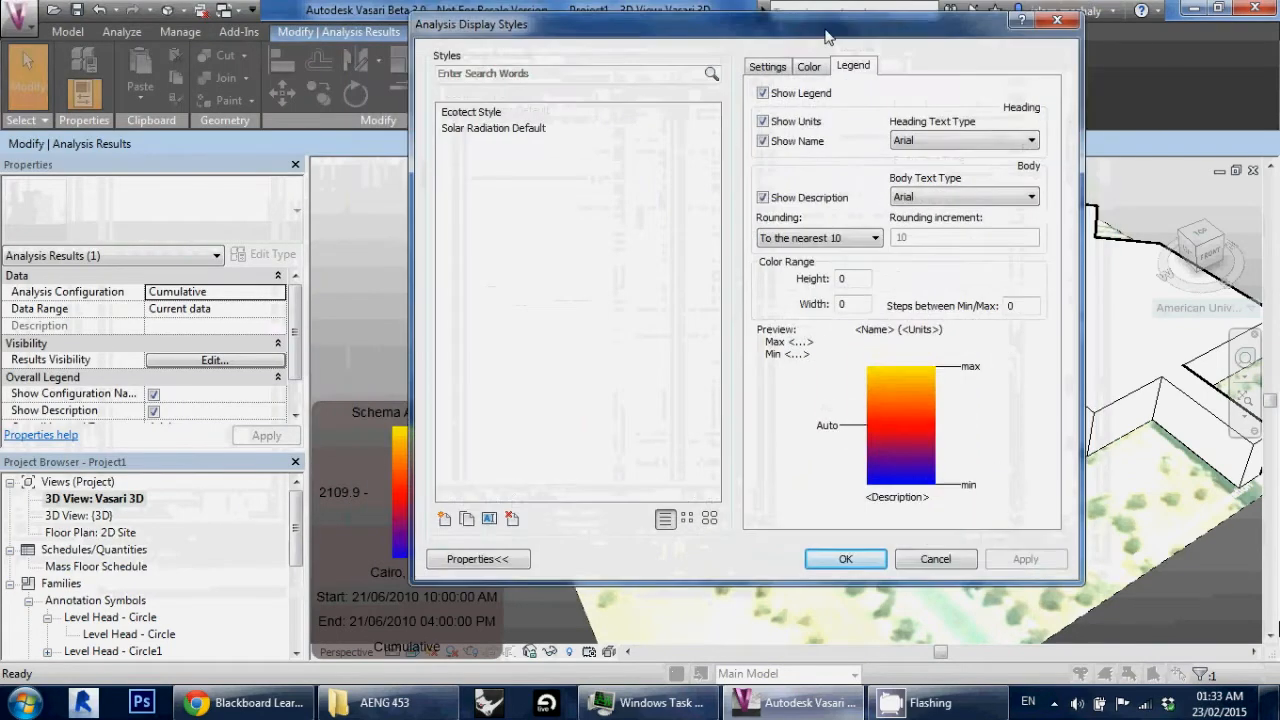
# Step: Examine the max, auto and min values of the gradient color mapping and close the display styles with OK
pyautogui.click(812, 74)
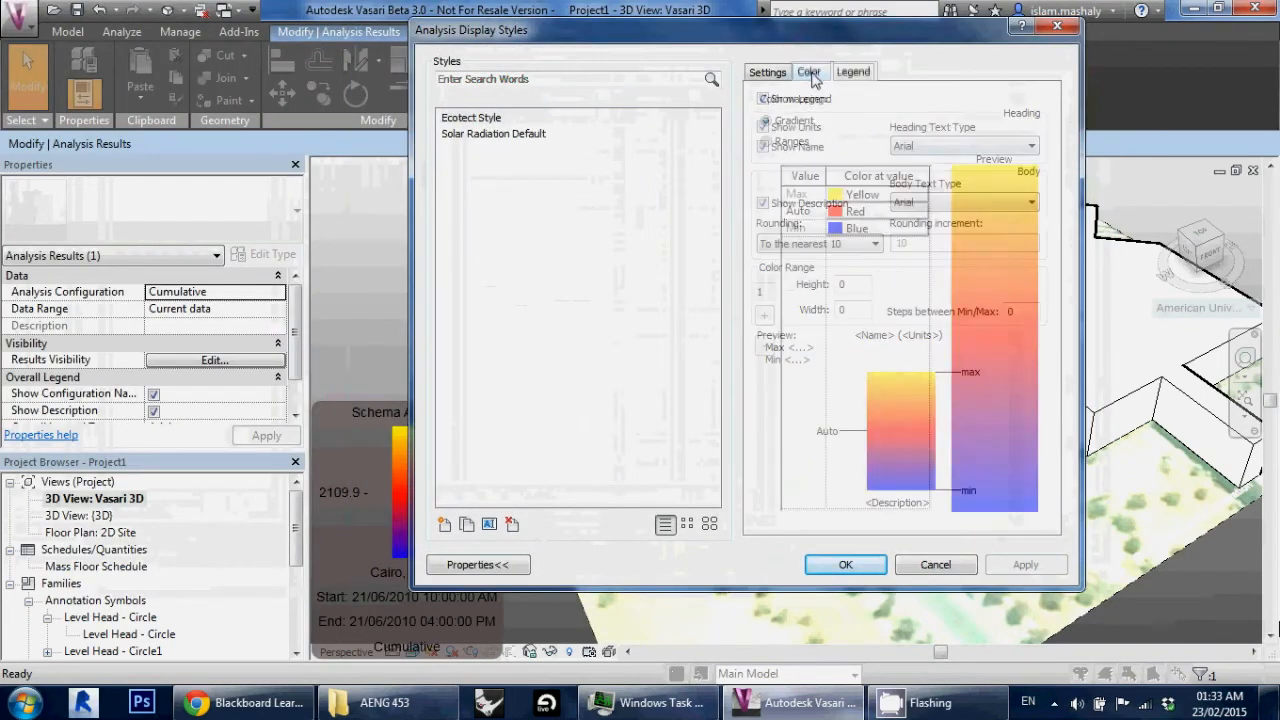
pyautogui.click(803, 196)
pyautogui.click(800, 210)
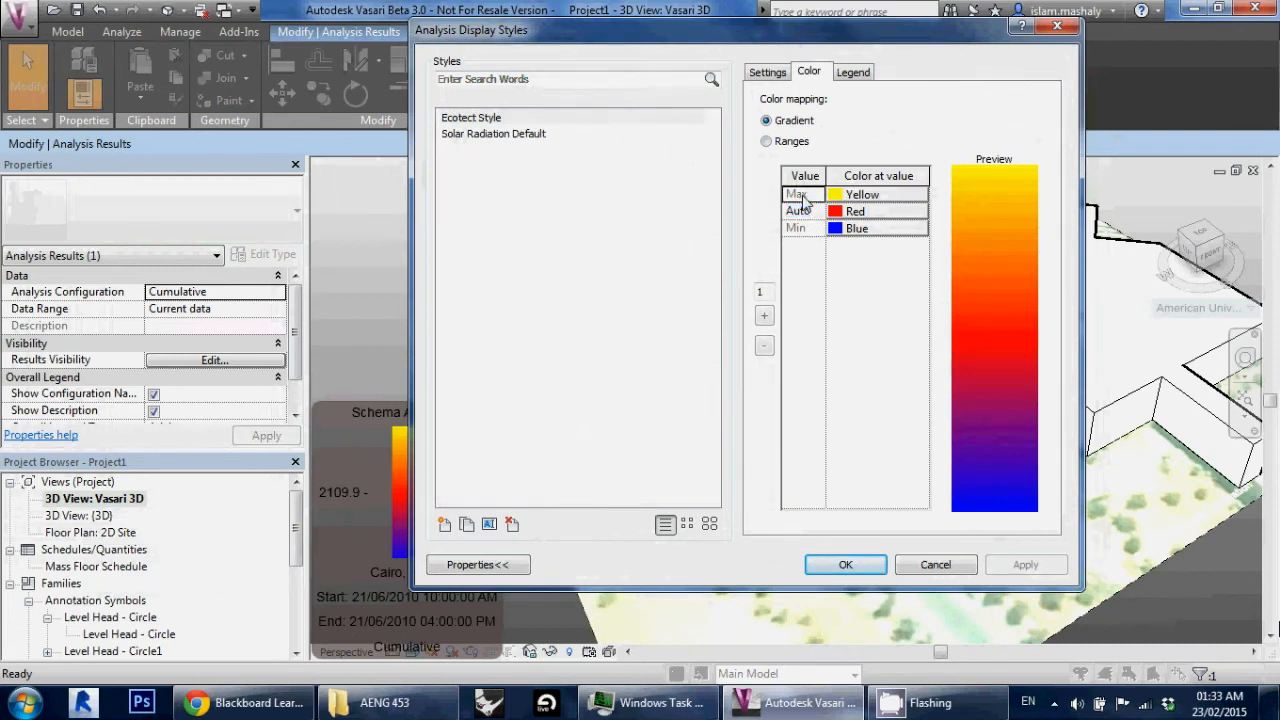
pyautogui.click(808, 229)
pyautogui.click(803, 194)
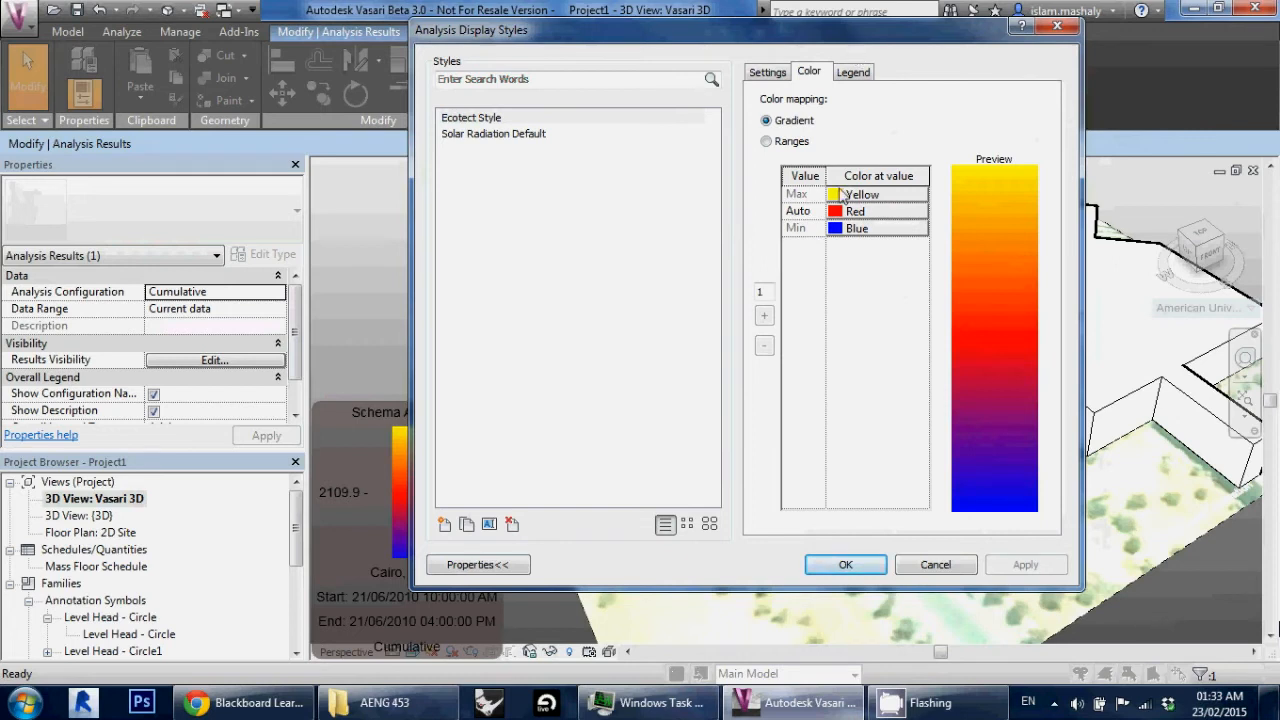
pyautogui.click(811, 199)
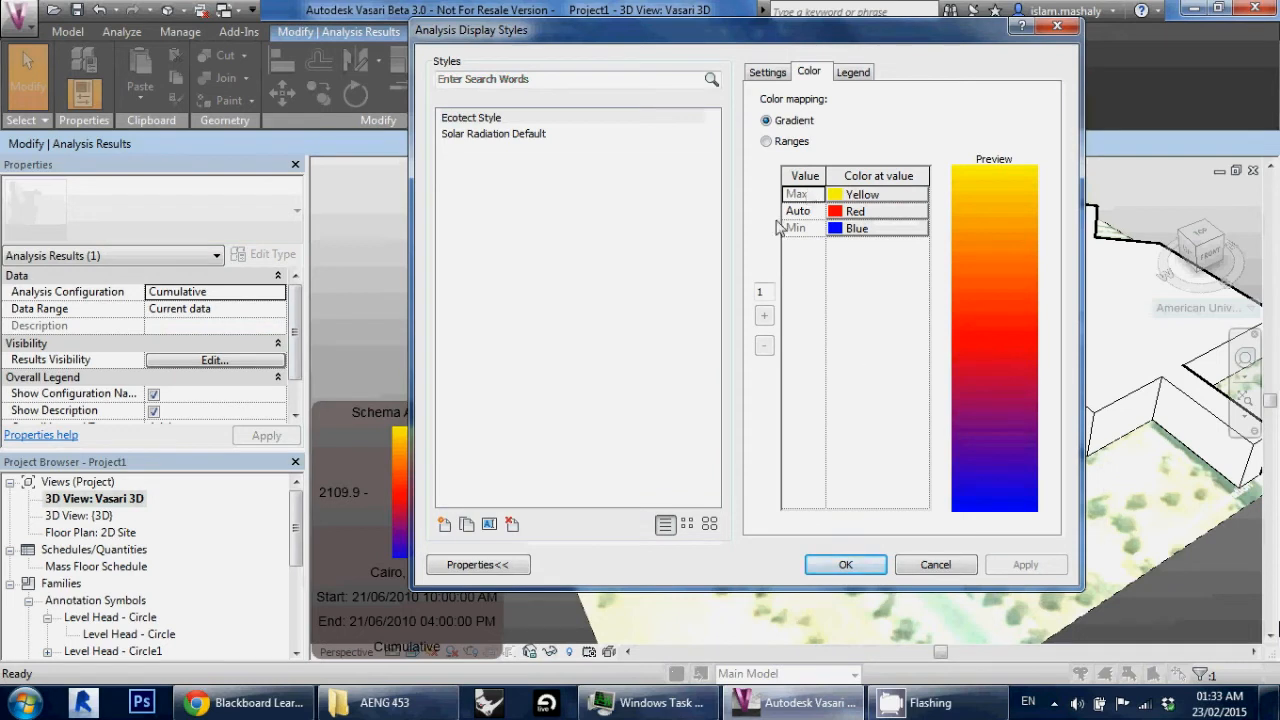
pyautogui.click(806, 211)
pyautogui.click(807, 212)
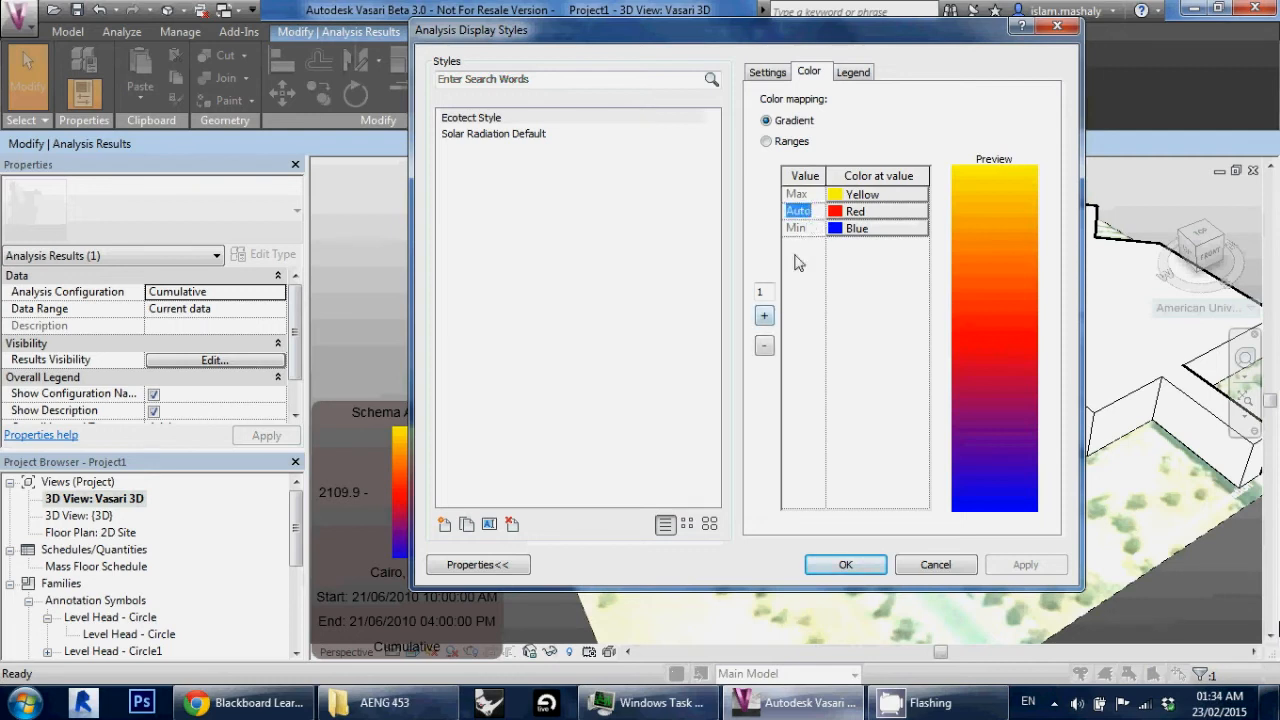
pyautogui.click(850, 565)
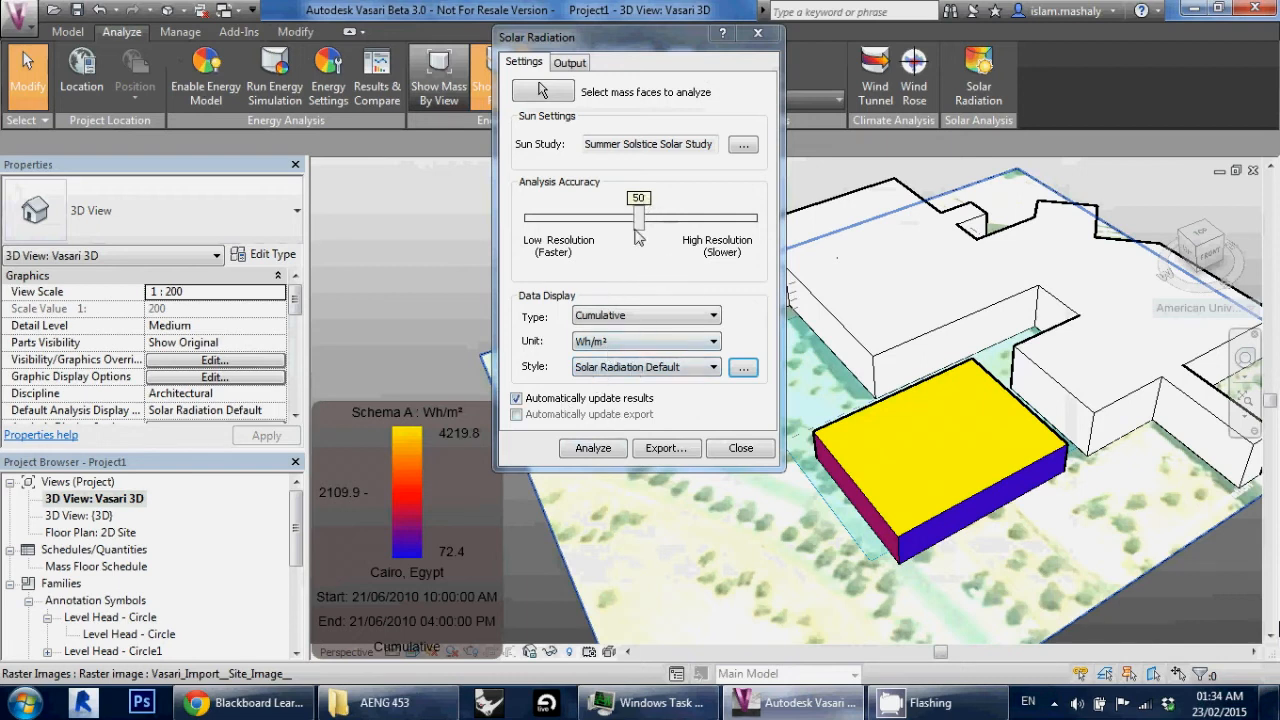
# Step: Raise the analysis accuracy to 100 and rerun the solar radiation analysis on the neighbouring block
pyautogui.moveTo(643, 220); pyautogui.dragTo(752, 220)
pyautogui.click(612, 446)
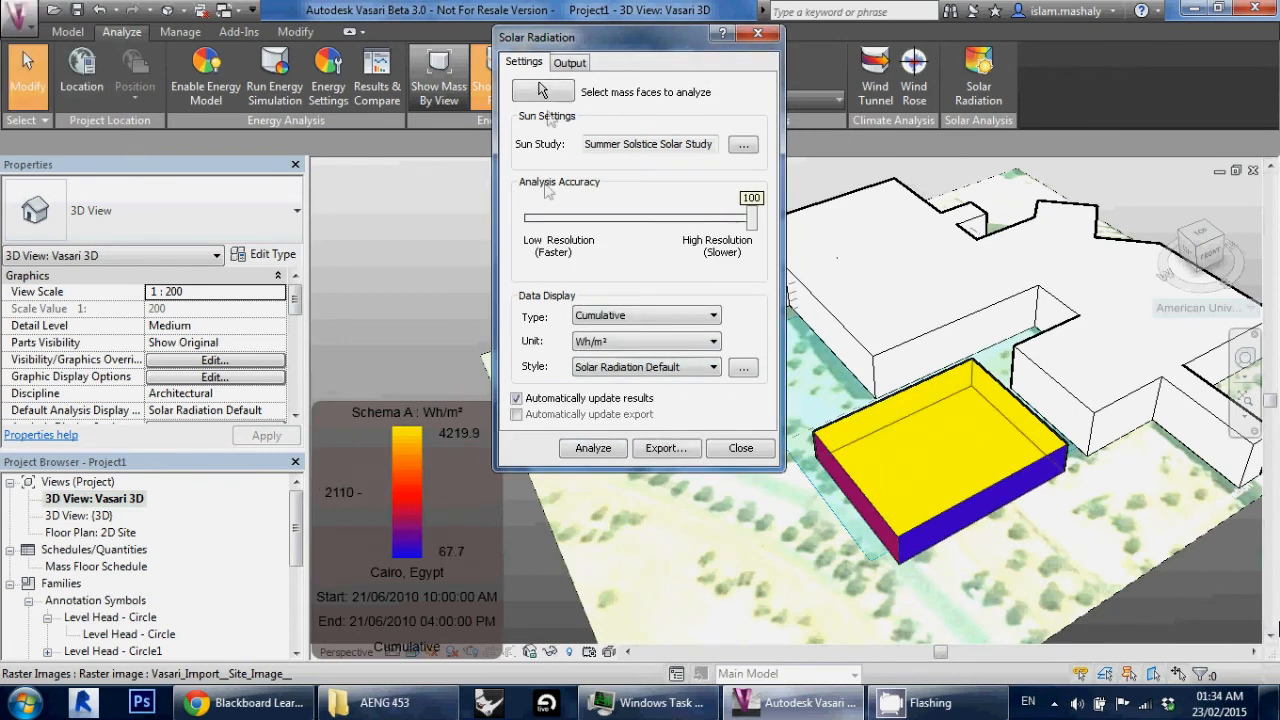
pyautogui.moveTo(573, 45); pyautogui.dragTo(445, 16)
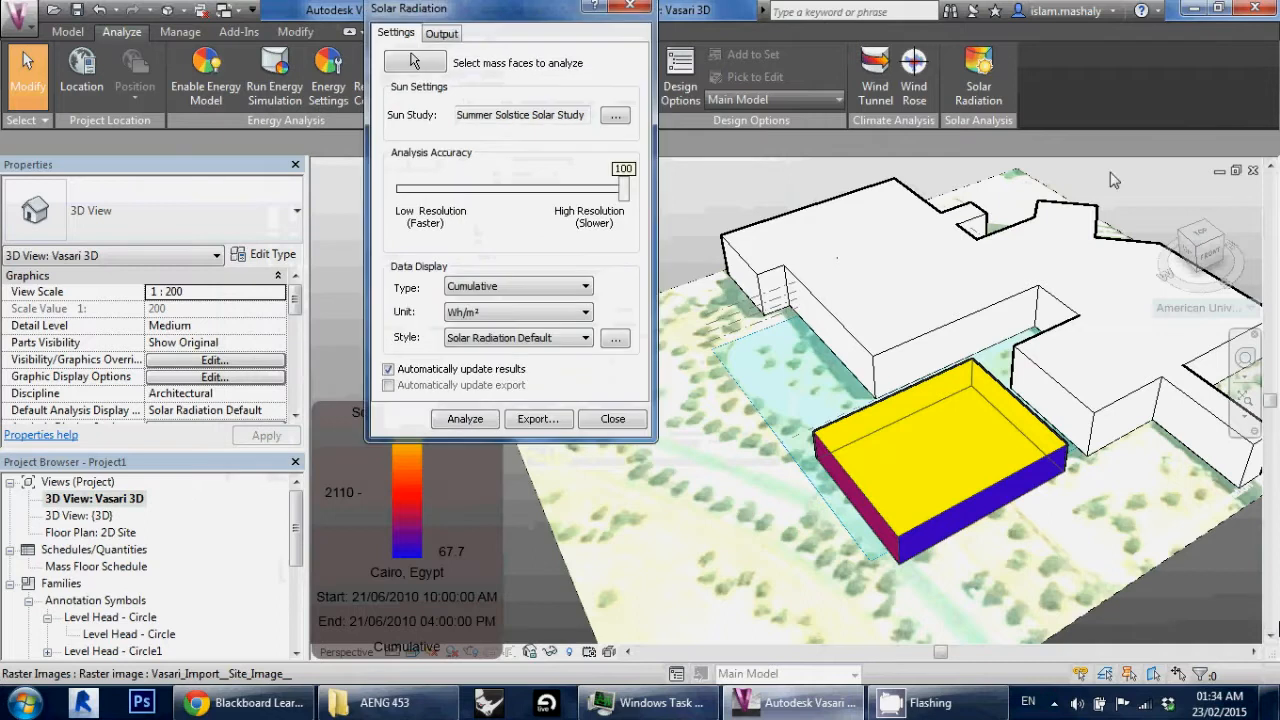
pyautogui.moveTo(900, 450)
pyautogui.keyDown('shift'); pyautogui.mouseDown(button='middle')
pyautogui.moveTo(1160, 390)
pyautogui.moveTo(1200, 350)
pyautogui.moveTo(1180, 390)
pyautogui.mouseUp(button='middle'); pyautogui.keyUp('shift')
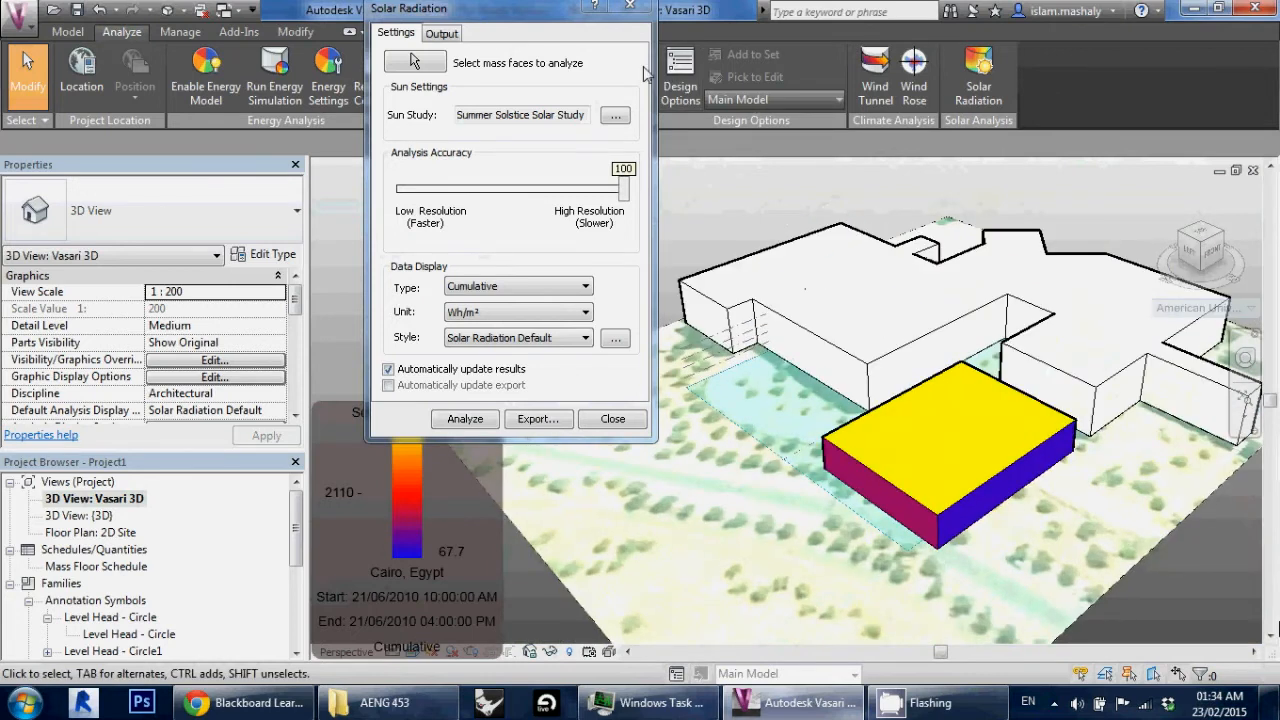
# Step: Set the cumulative radiation unit to kWh/m² and move the Solar Radiation dialog clear of the model and legend
pyautogui.moveTo(508, 9); pyautogui.dragTo(1086, 9)
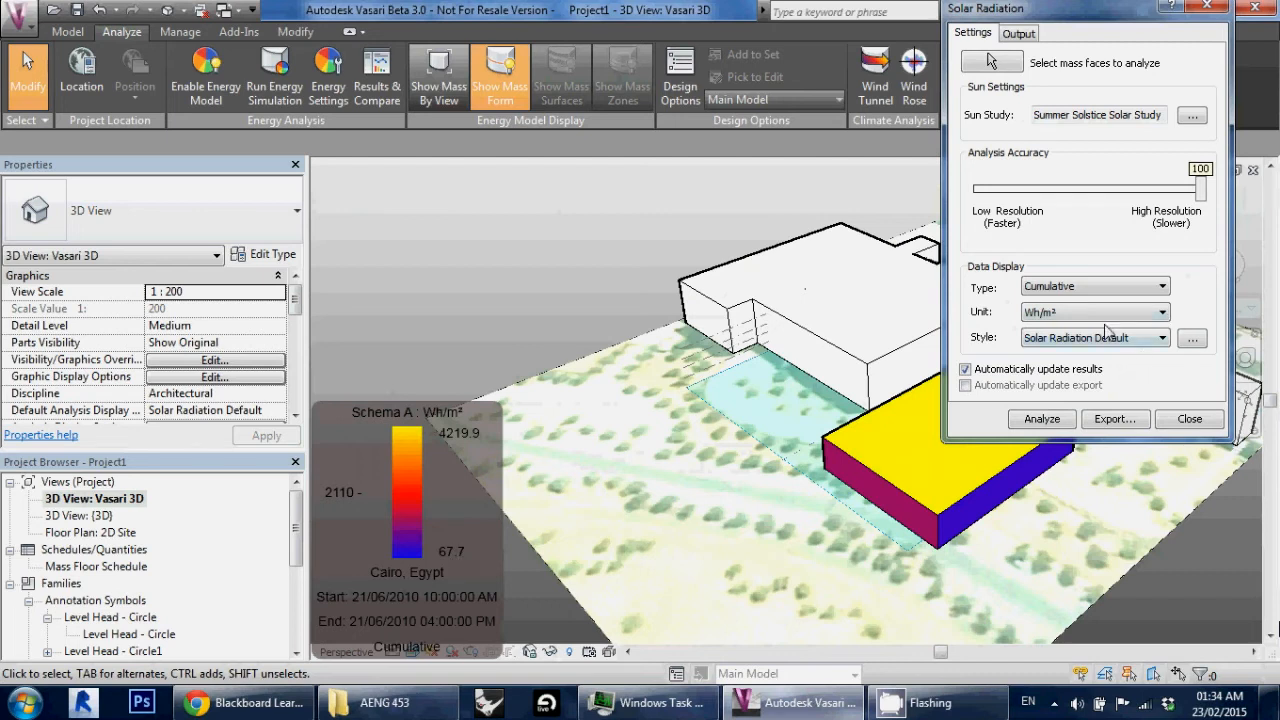
pyautogui.click(1086, 286)
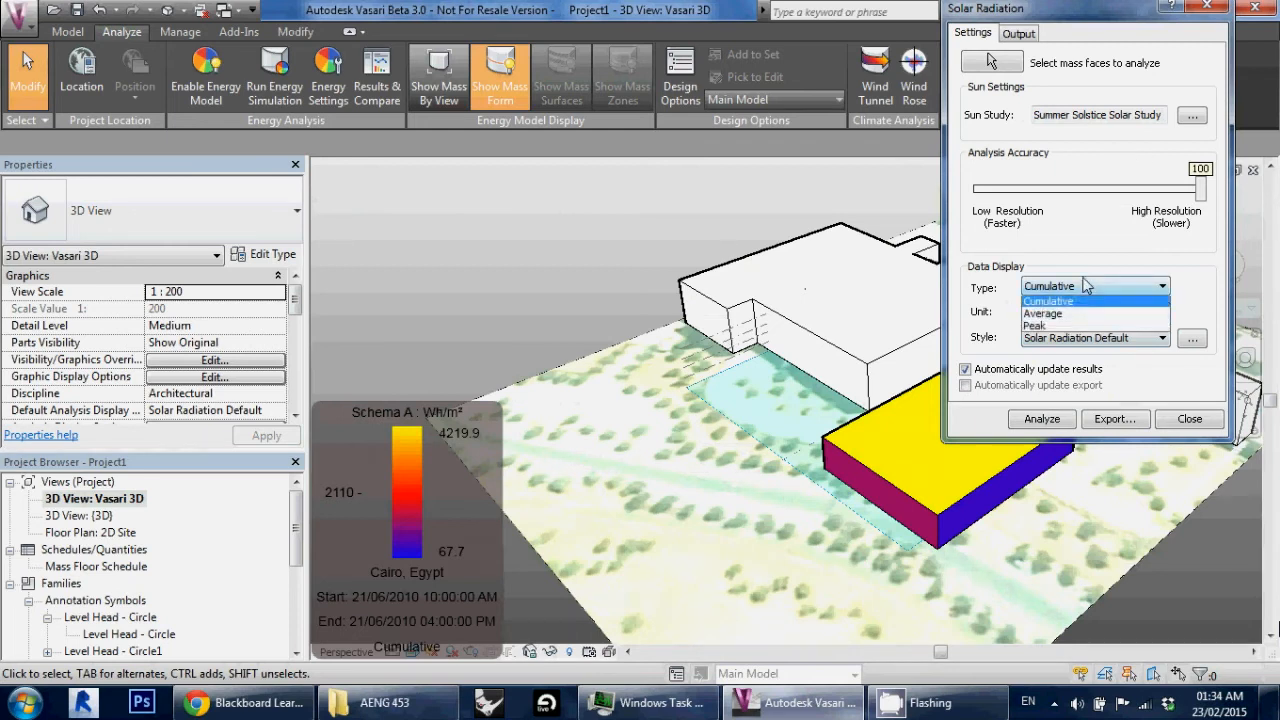
pyautogui.click(1086, 286)
pyautogui.click(1080, 313)
pyautogui.click(1050, 345)
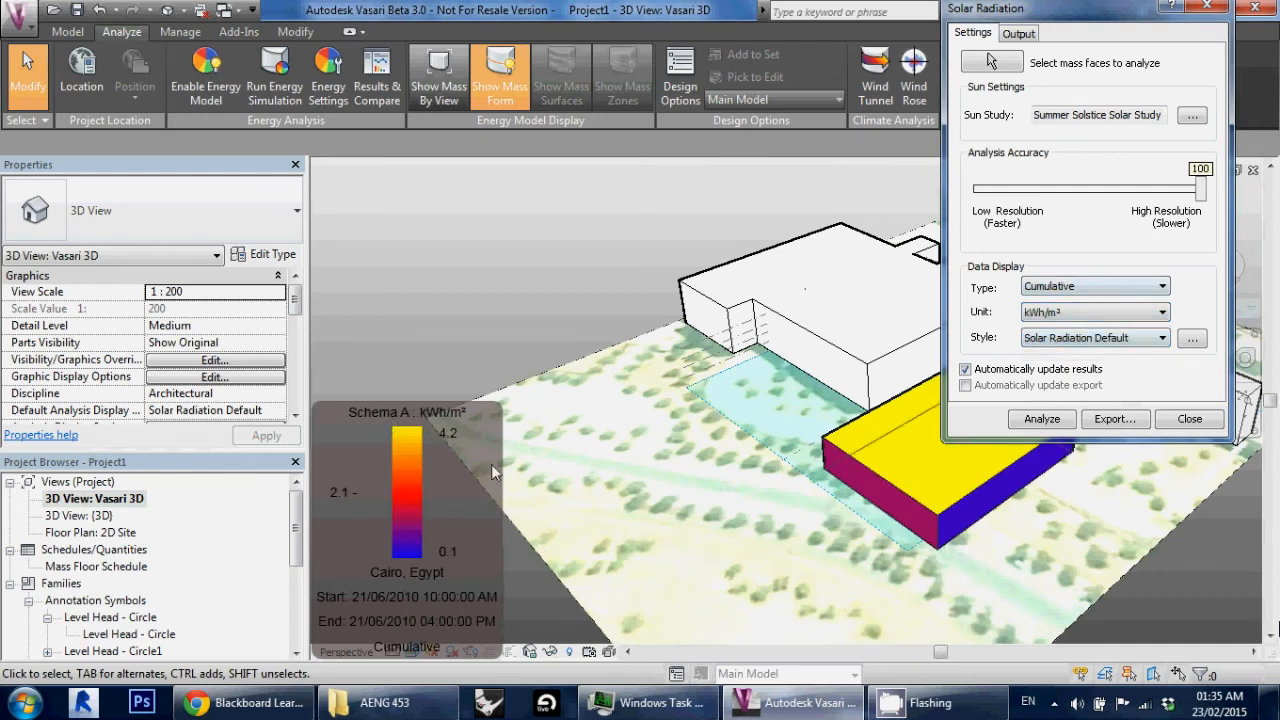
pyautogui.moveTo(1113, 22); pyautogui.dragTo(163, 48)
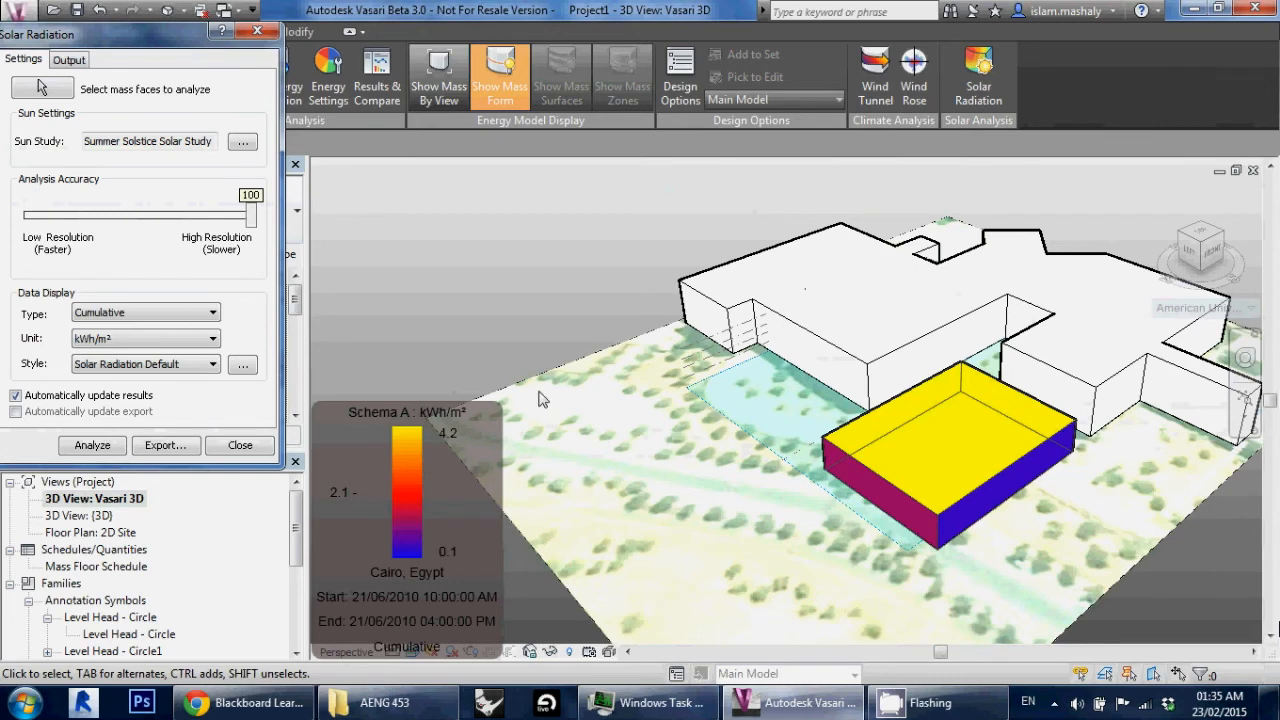
pyautogui.moveTo(1089, 438)
pyautogui.mouseDown(button='middle')
pyautogui.moveTo(969, 451)
pyautogui.moveTo(946, 487)
pyautogui.moveTo(1075, 419)
pyautogui.mouseUp(button='middle')
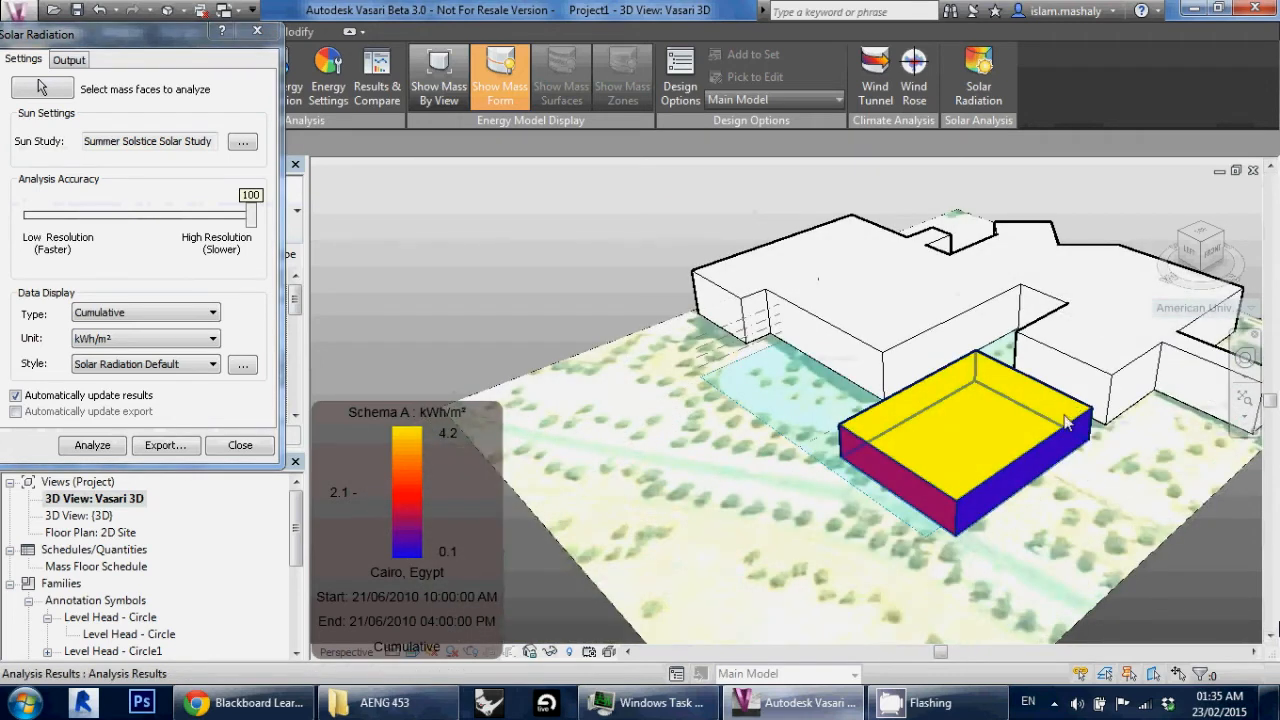
pyautogui.click(1060, 425)
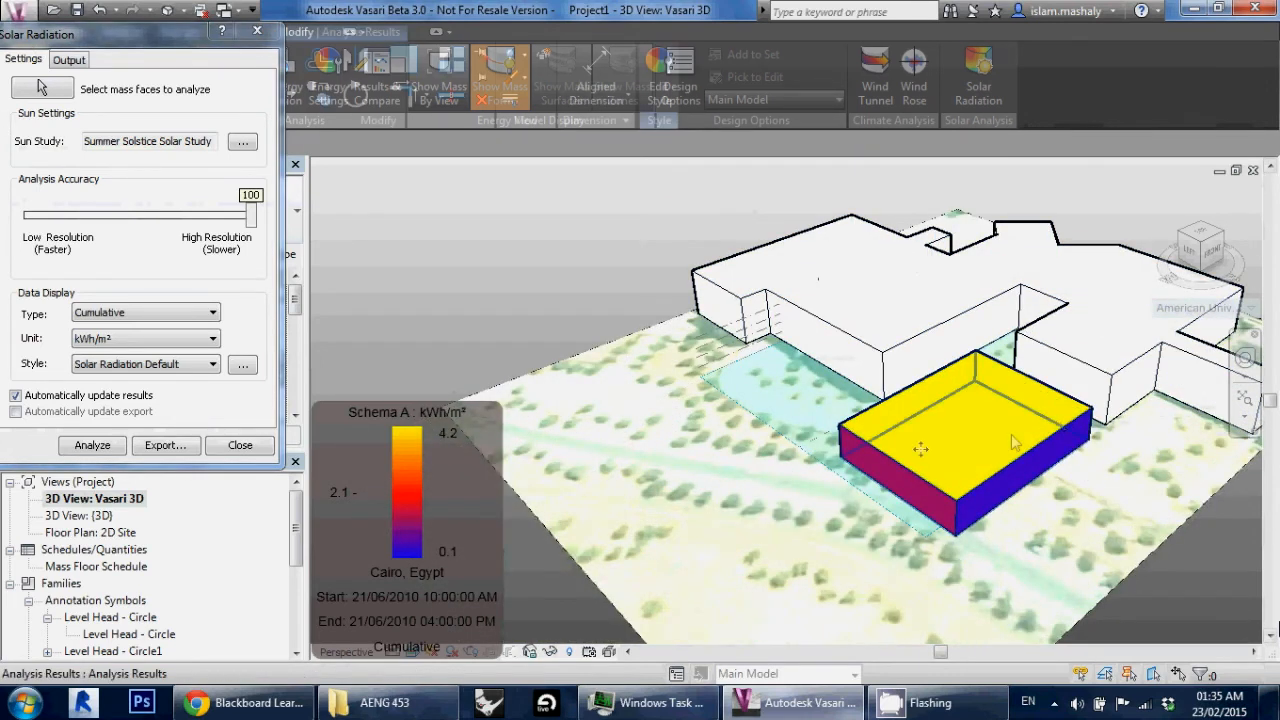
pyautogui.rightClick(891, 456)
pyautogui.click(796, 492)
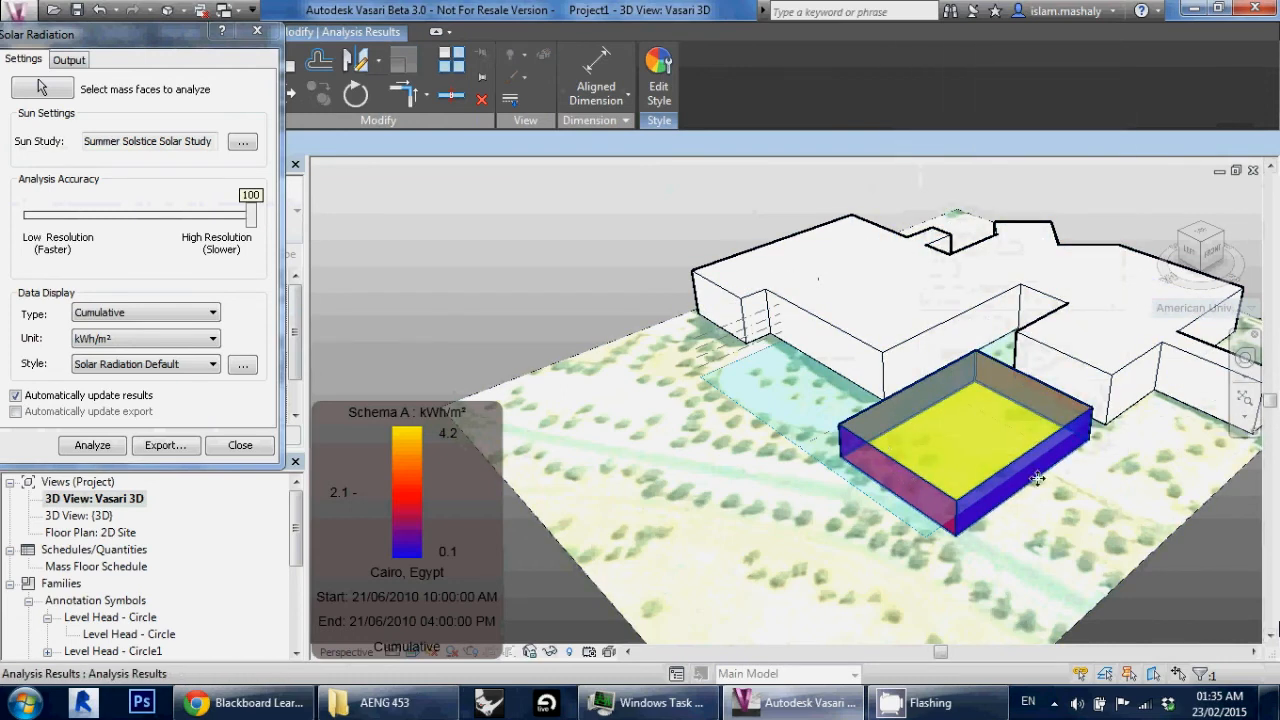
pyautogui.press('Escape')
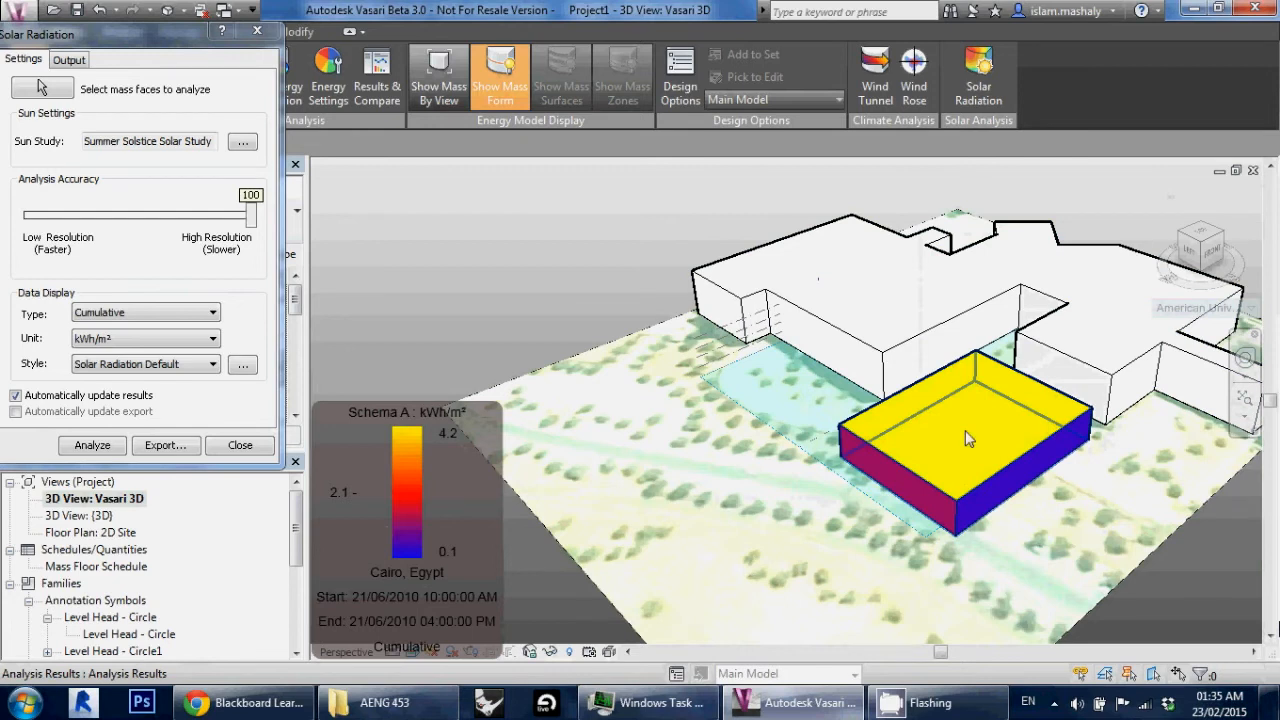
# Step: Remove the neighbouring block's roof from the selected mass faces and analyze only its remaining faces
pyautogui.click(57, 93)
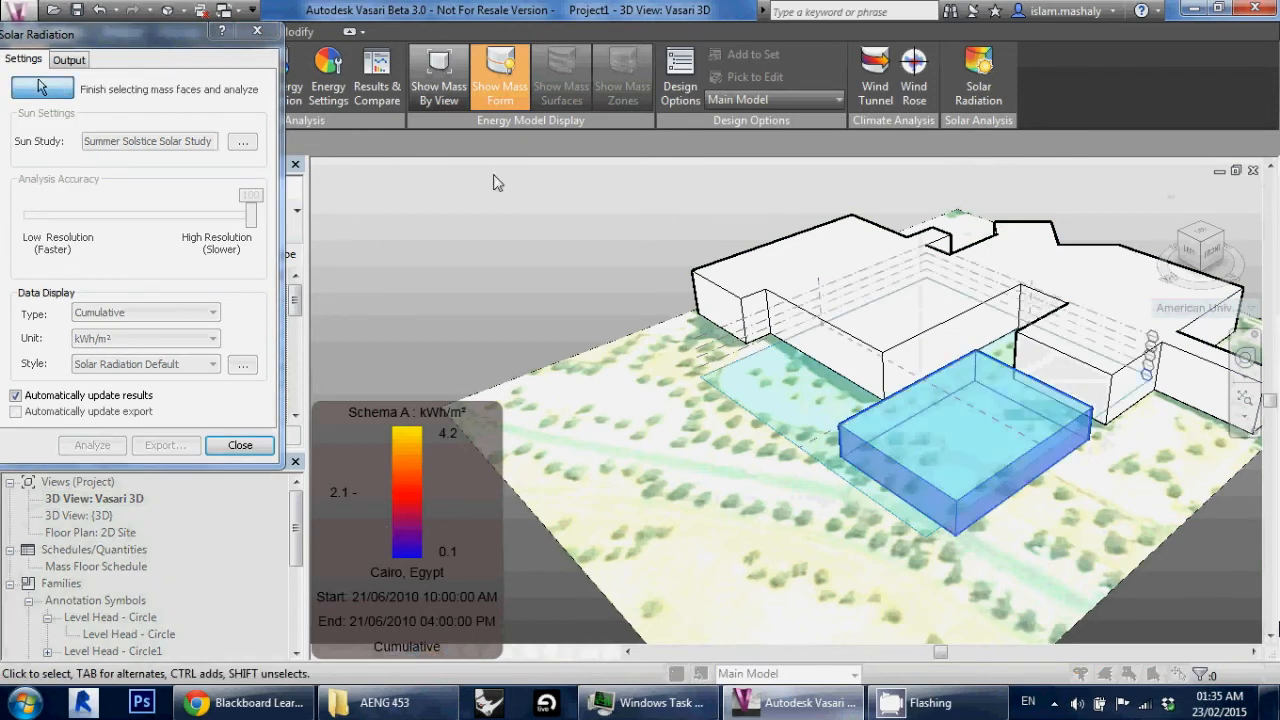
pyautogui.click(958, 465)
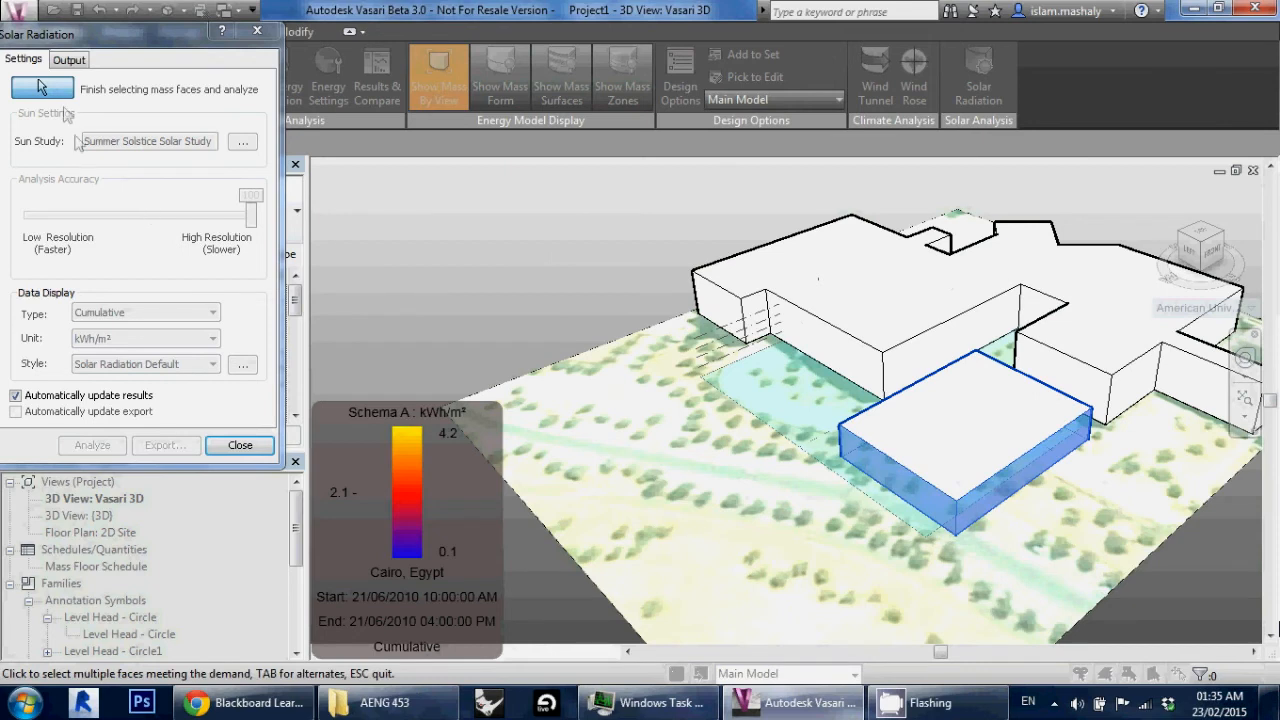
pyautogui.click(42, 90)
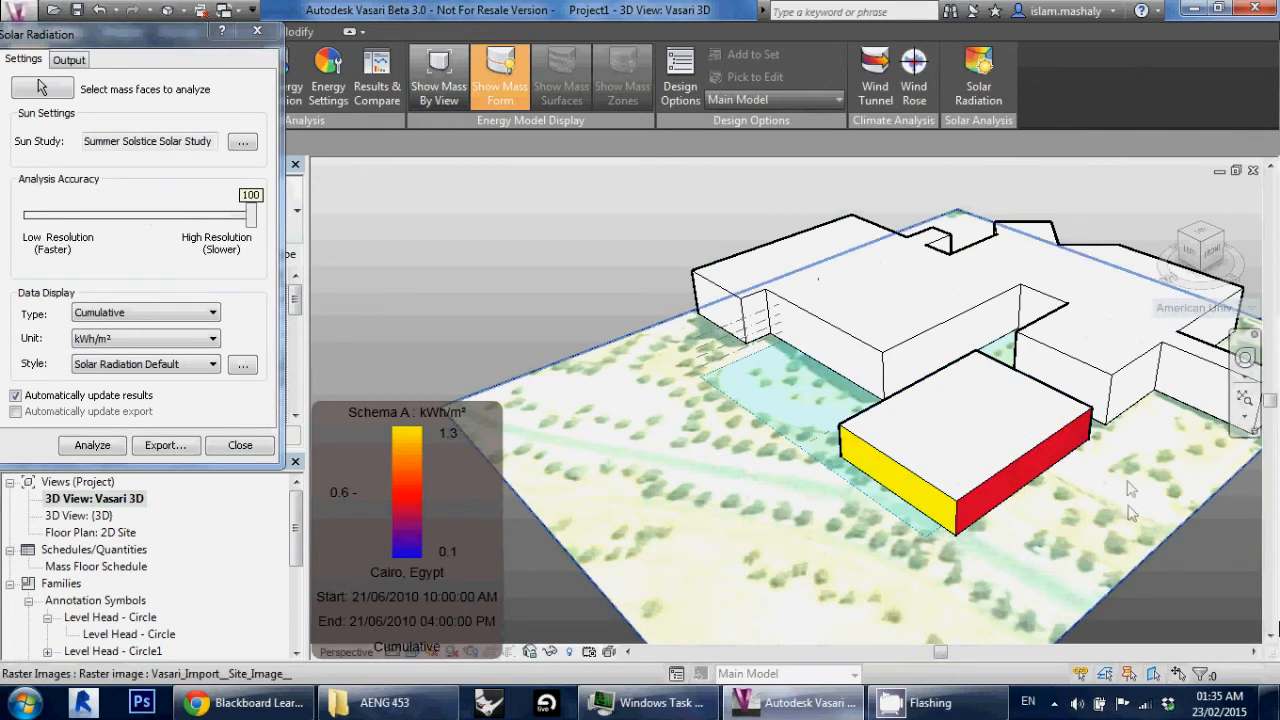
pyautogui.moveTo(1205, 250); pyautogui.dragTo(1110, 263)
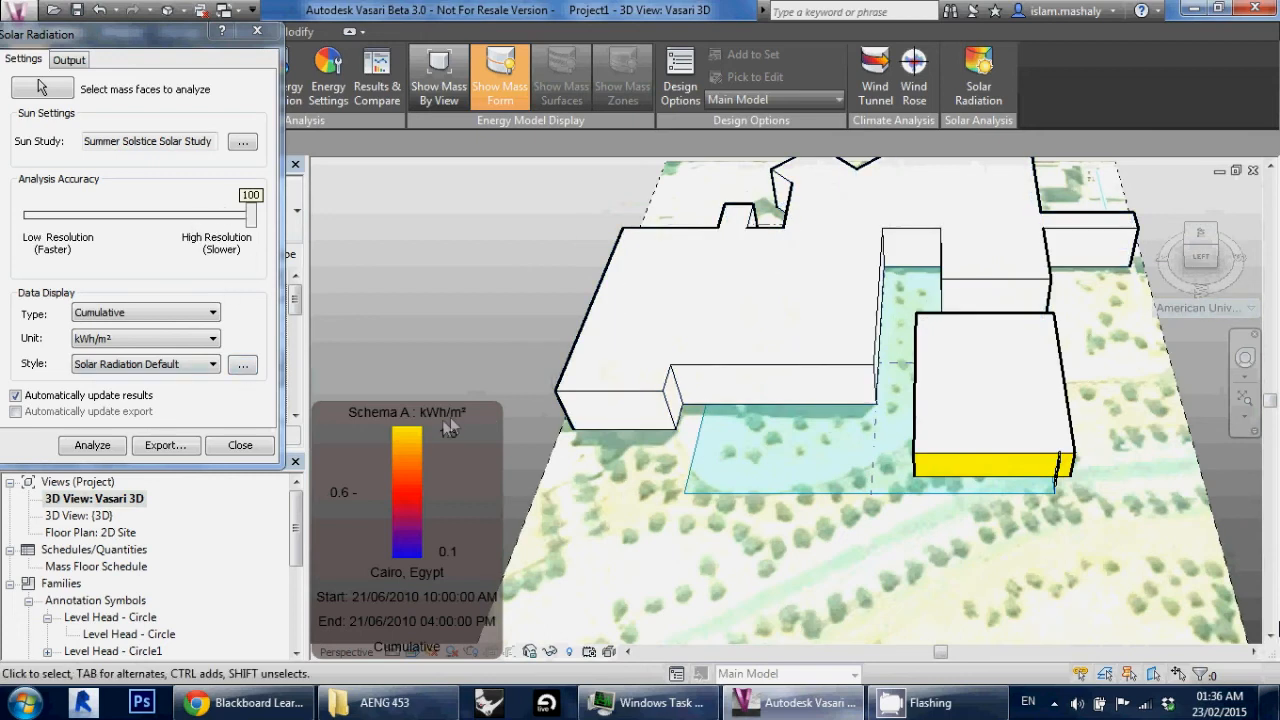
# Step: Switch the sun study to the Winter Solstice Solar Study preset and inspect the updated radiation on the block's facades
pyautogui.click(242, 143)
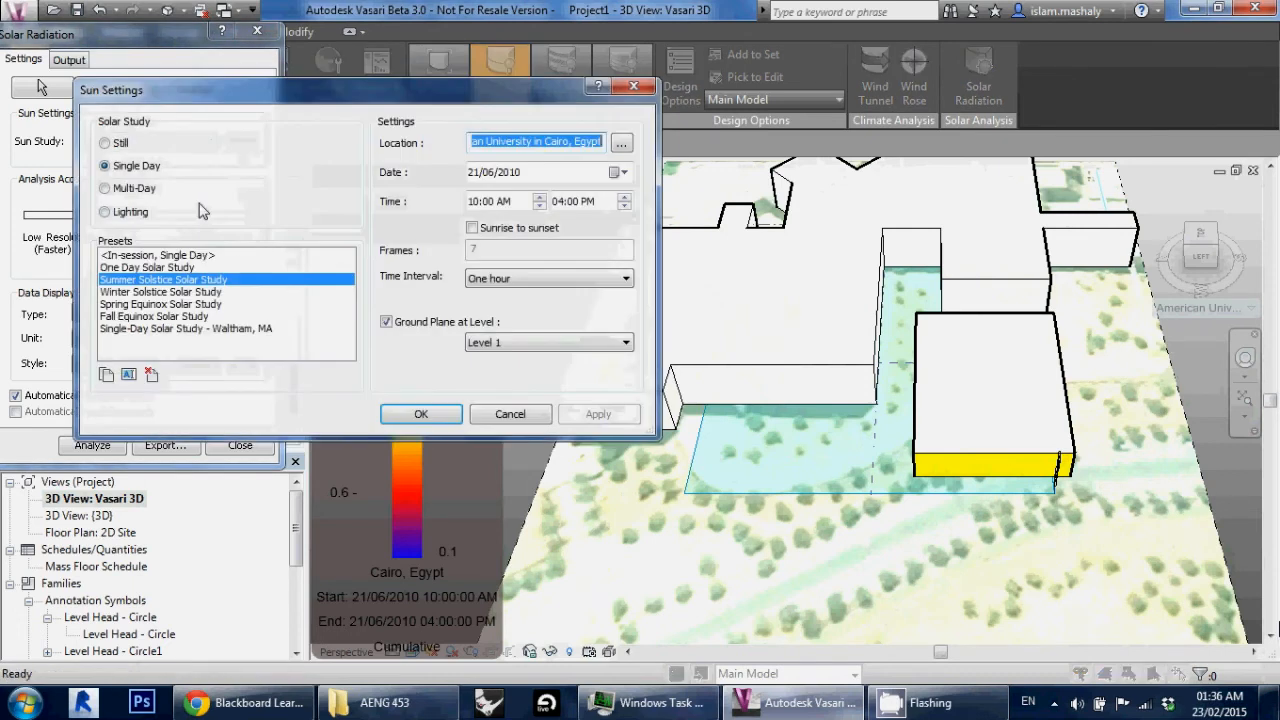
pyautogui.click(147, 292)
pyautogui.moveTo(353, 92); pyautogui.dragTo(265, 15)
pyautogui.click(333, 336)
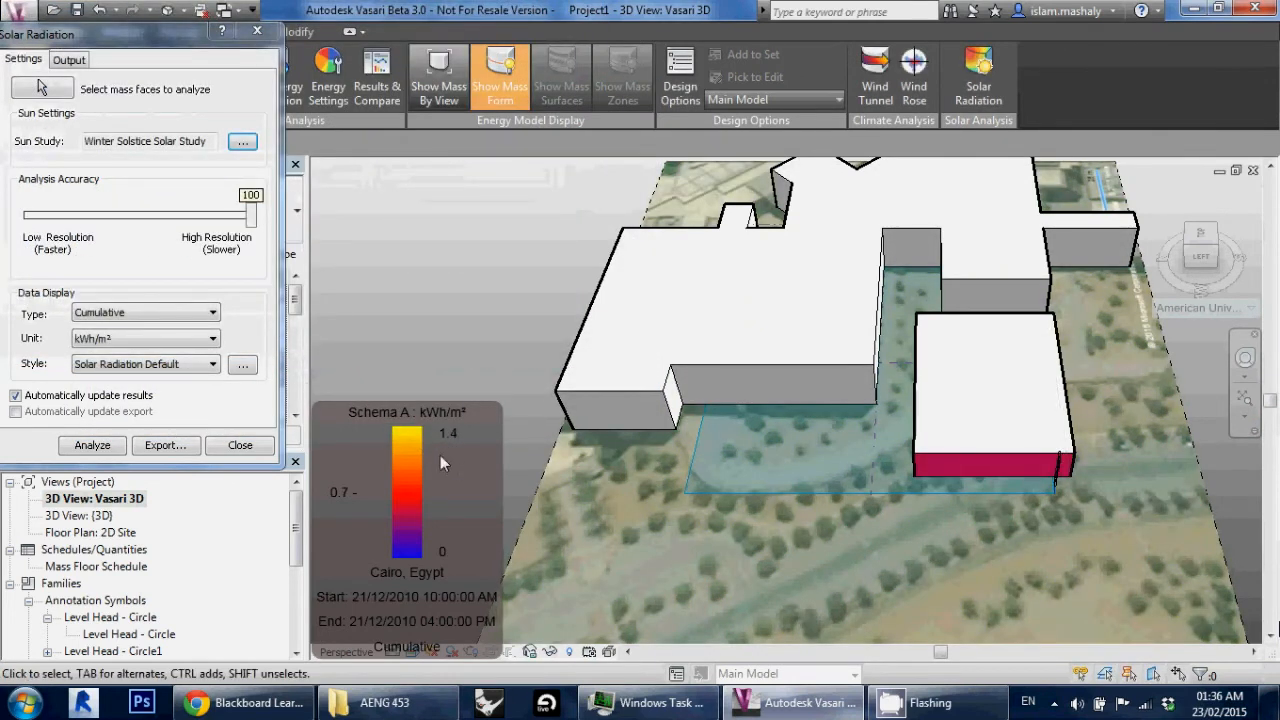
pyautogui.moveTo(1190, 257); pyautogui.dragTo(1150, 270)
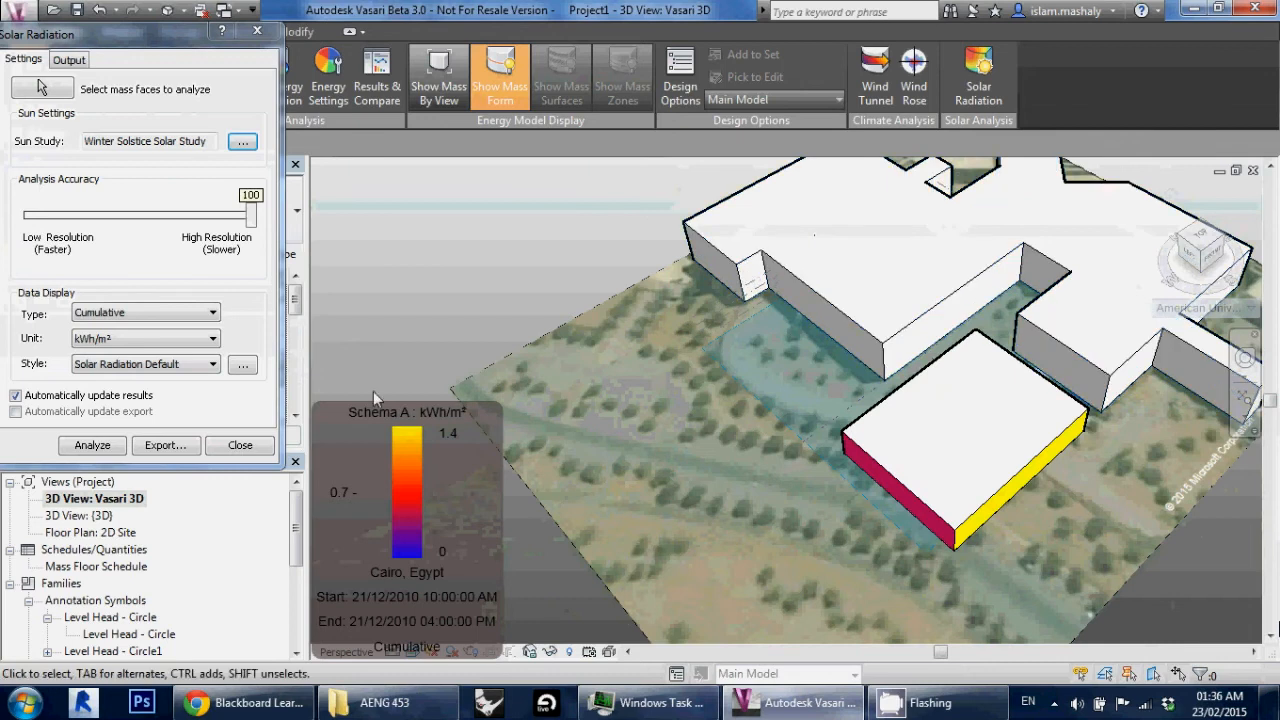
# Step: Add an intermediate Auto value above red in the display style's gradient and set its color to Yellow
pyautogui.click(243, 365)
pyautogui.click(809, 72)
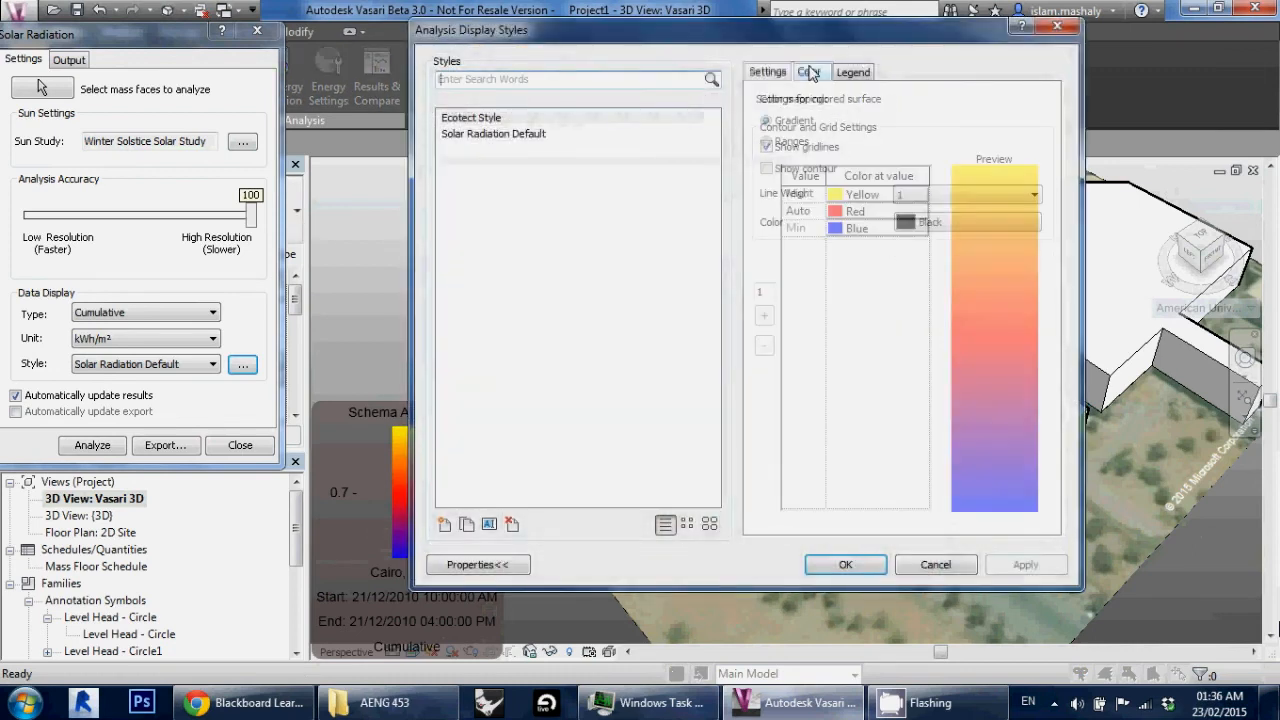
pyautogui.click(810, 211)
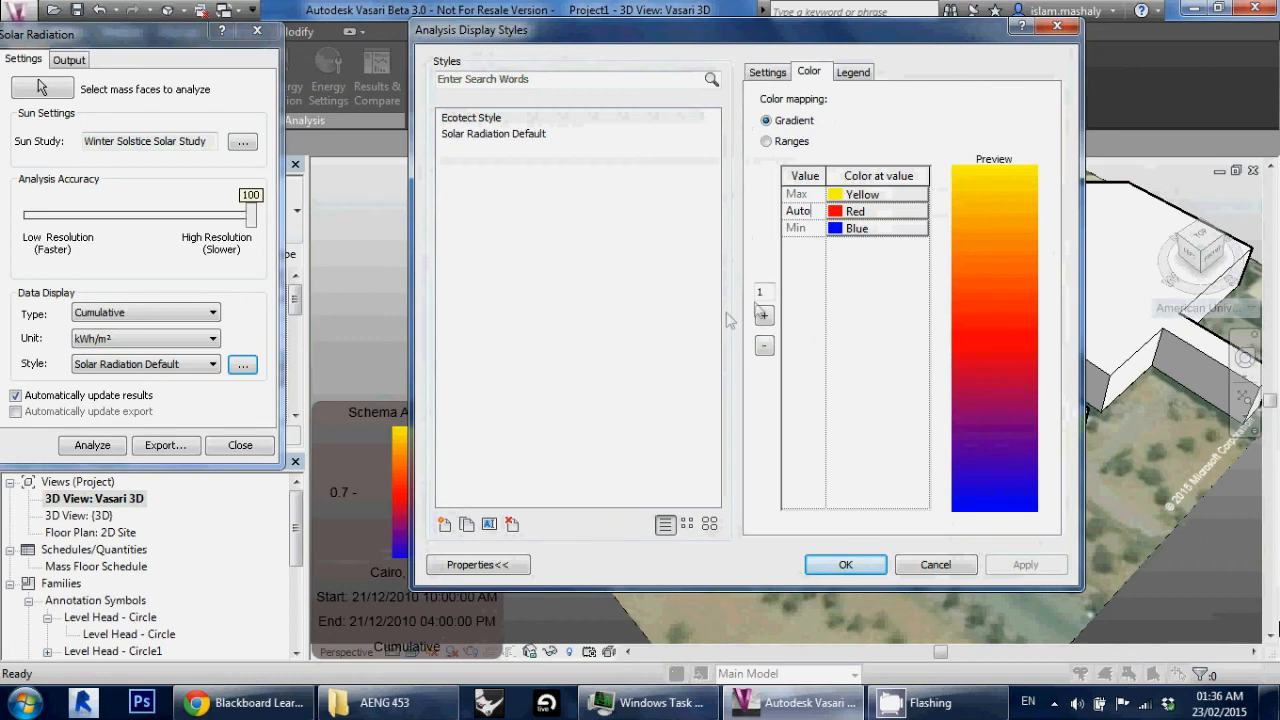
pyautogui.click(763, 316)
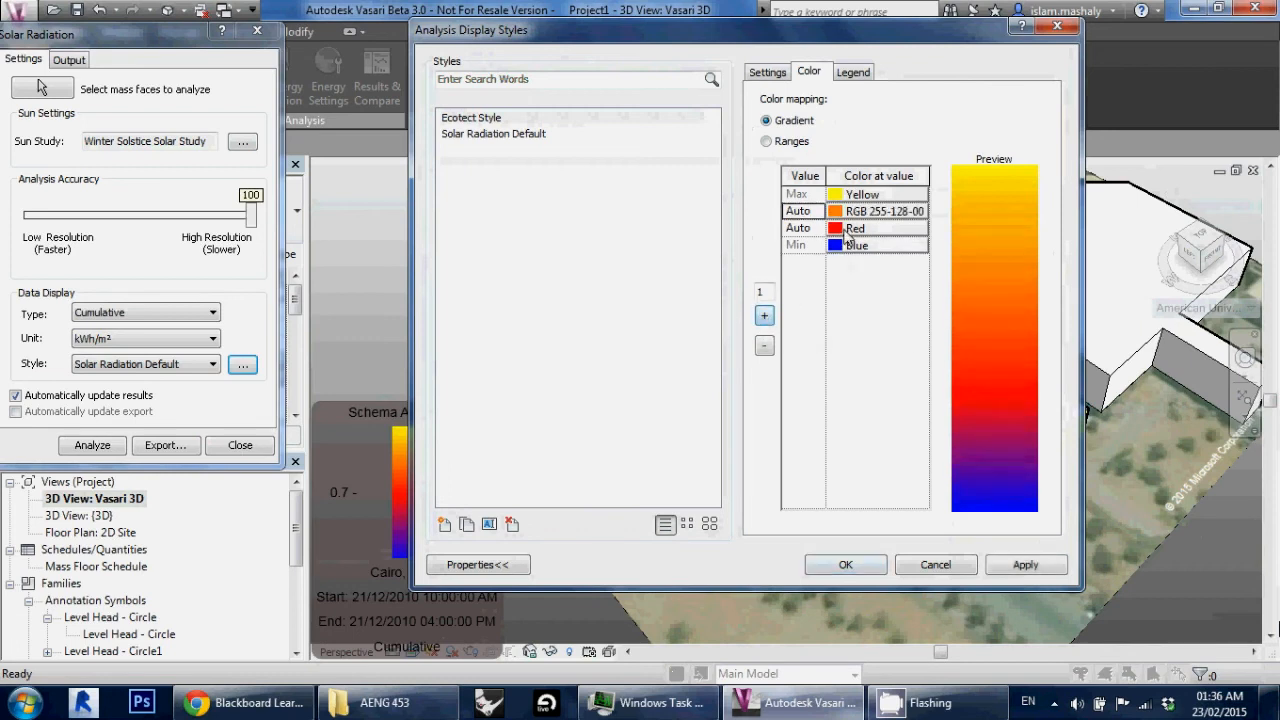
pyautogui.click(855, 213)
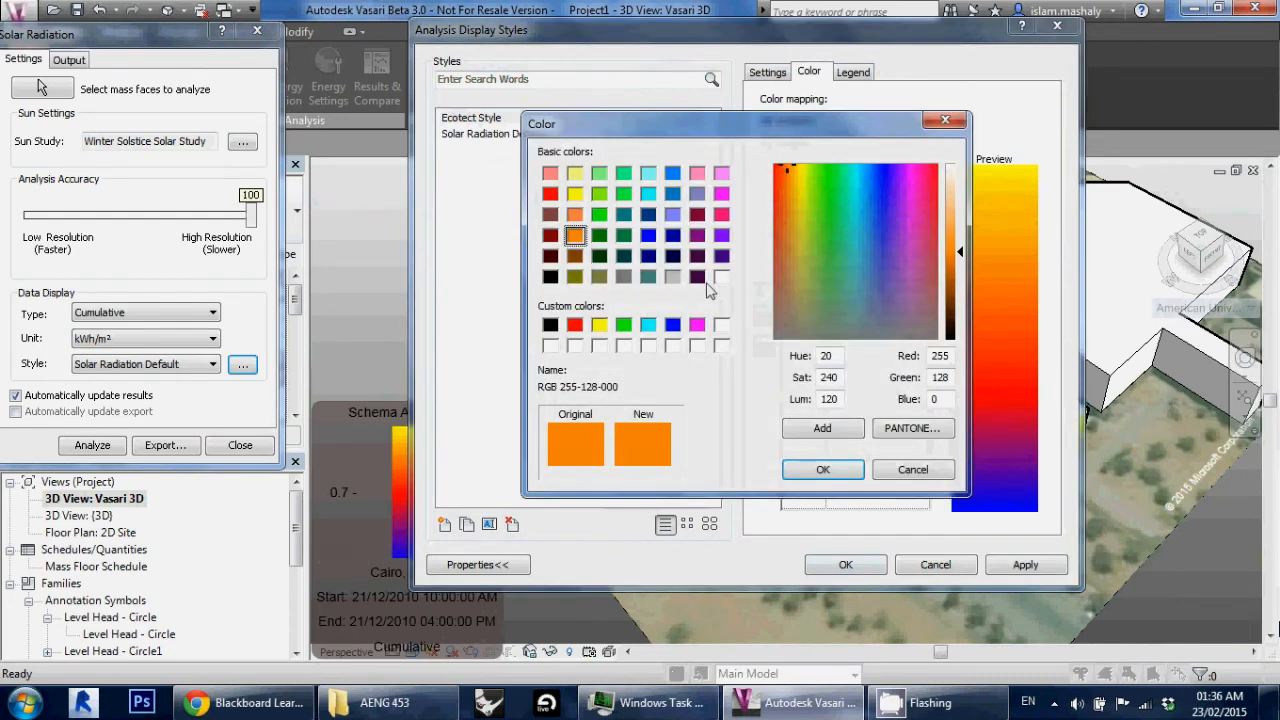
pyautogui.click(599, 325)
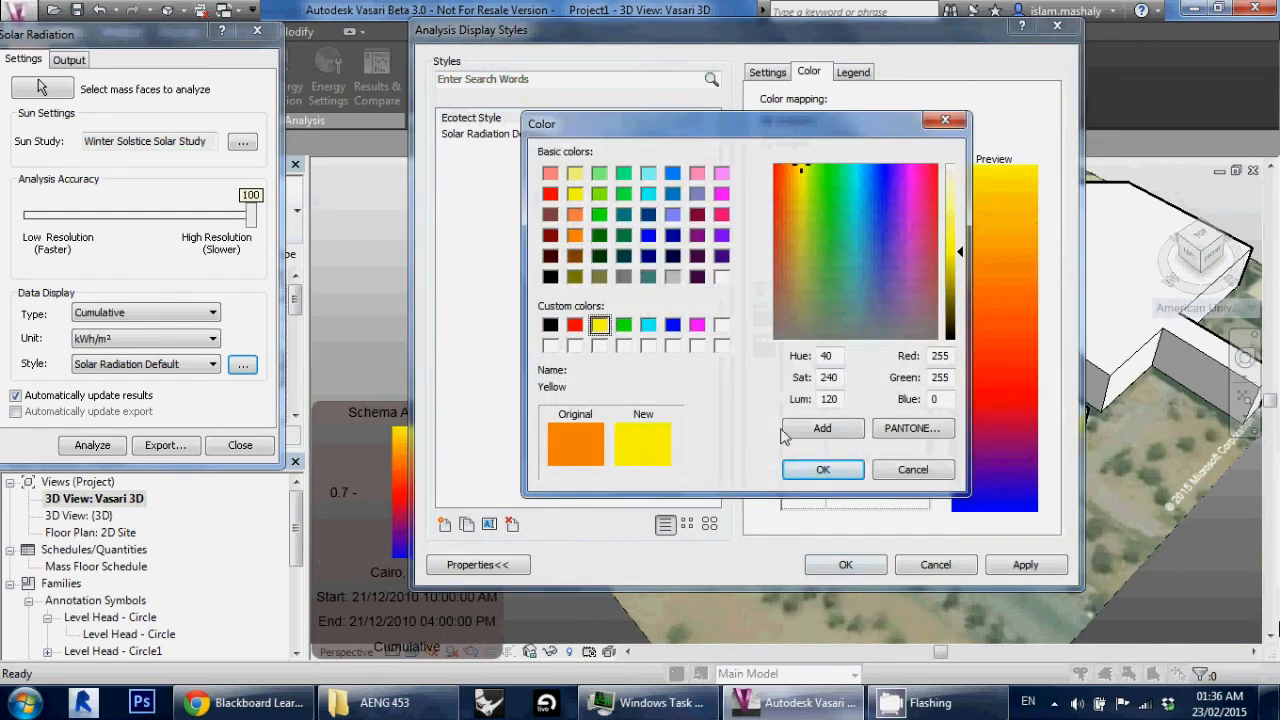
pyautogui.click(820, 469)
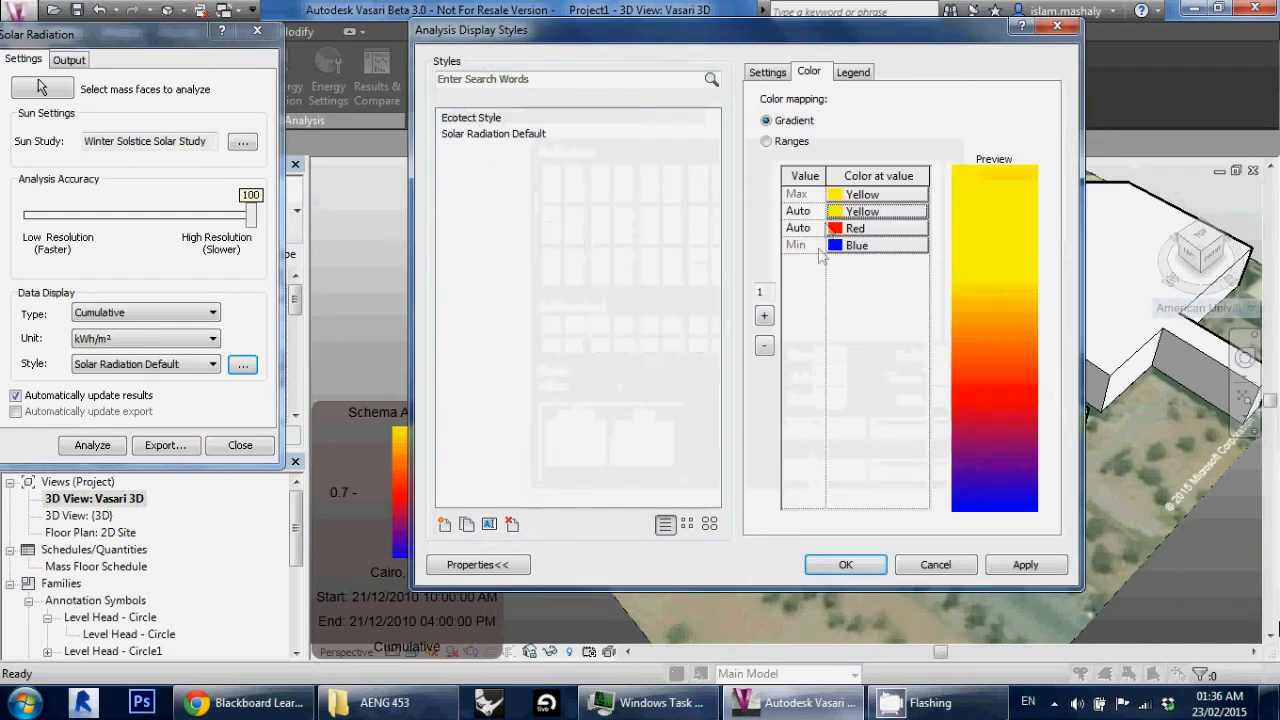
# Step: Set the intermediate Yellow gradient value to 1.4 and accept the display style changes
pyautogui.click(812, 211)
pyautogui.click(812, 211)
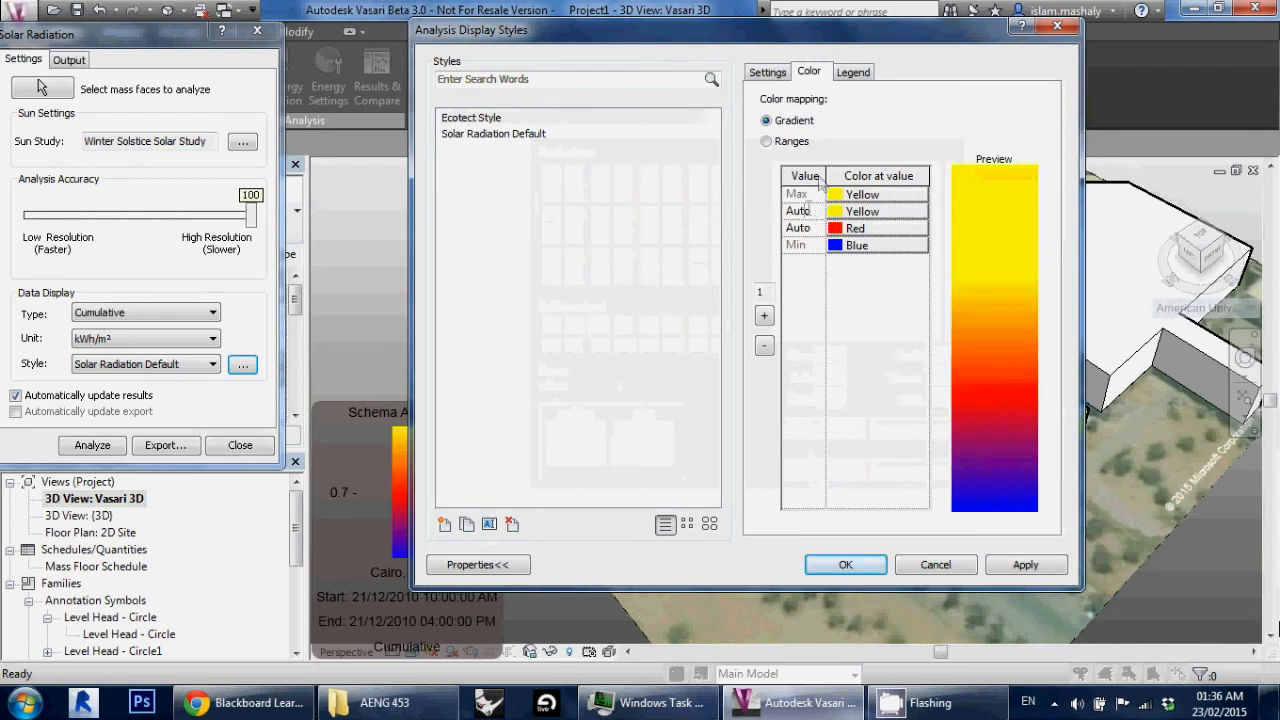
pyautogui.doubleClick(812, 211)
pyautogui.write('1.4')
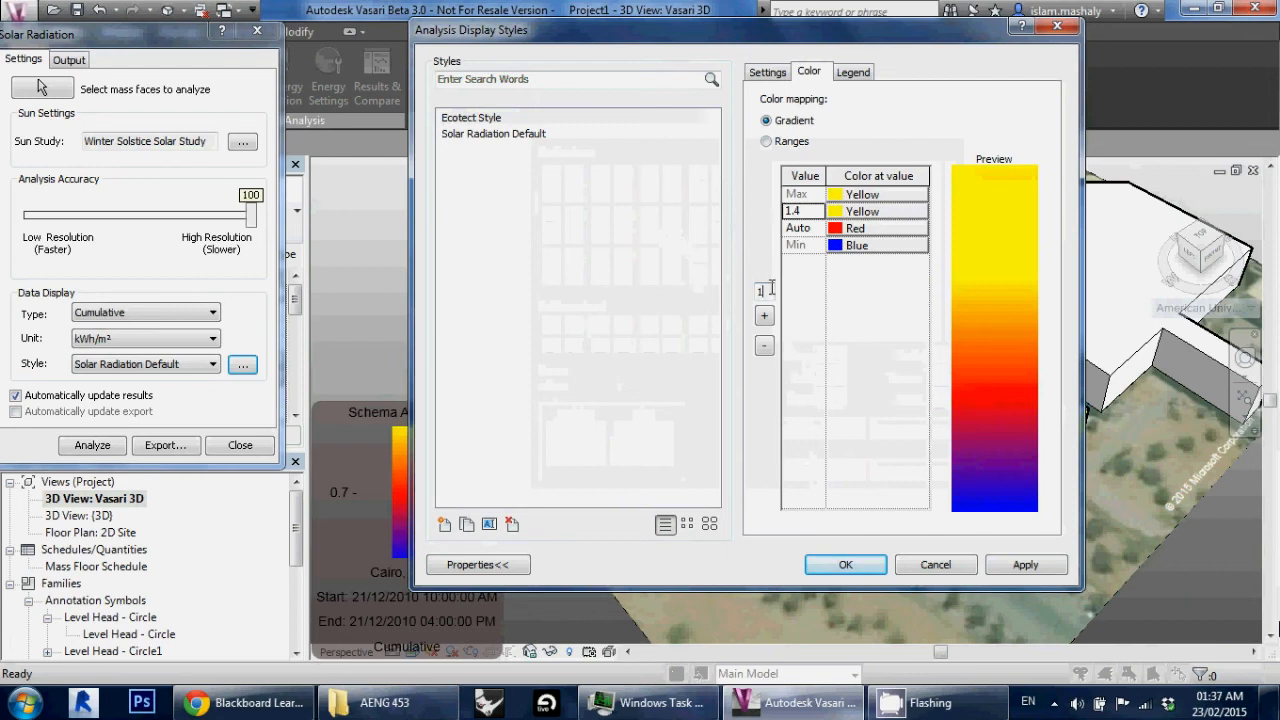
pyautogui.click(845, 564)
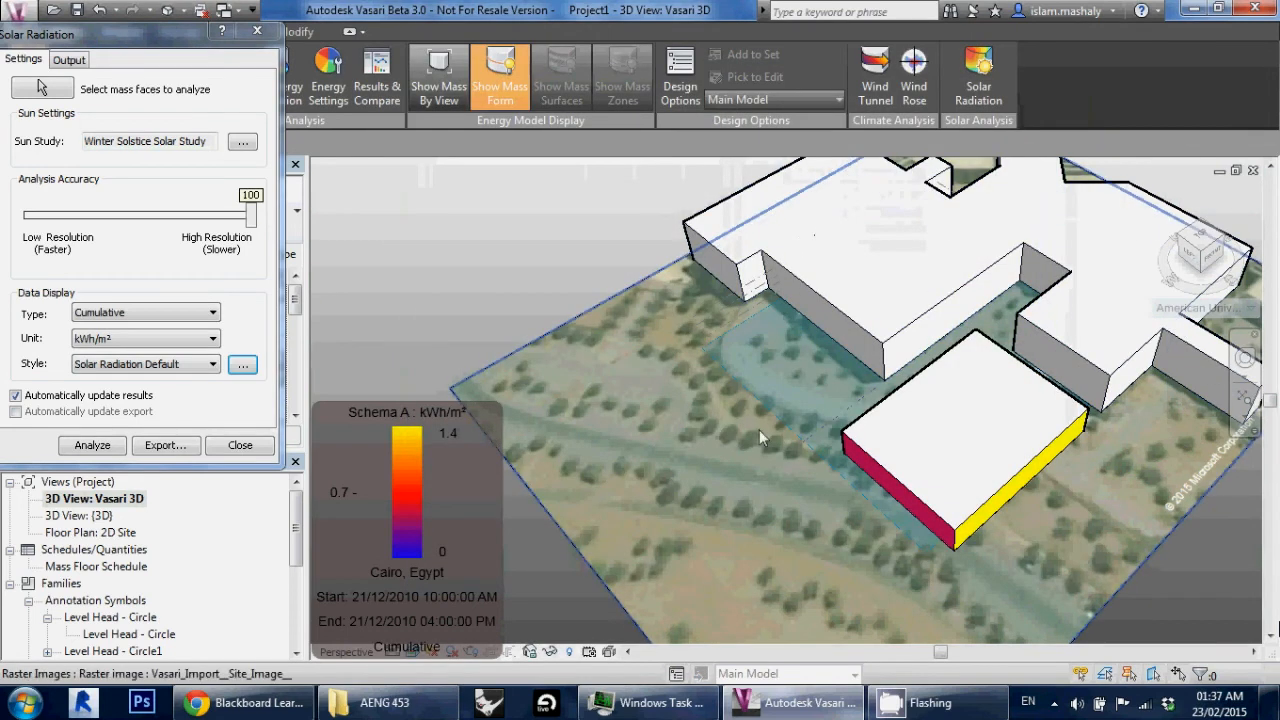
# Step: Switch the solar radiation sun study to the Summer Solstice Solar Study preset
pyautogui.moveTo(155, 55); pyautogui.dragTo(436, 51)
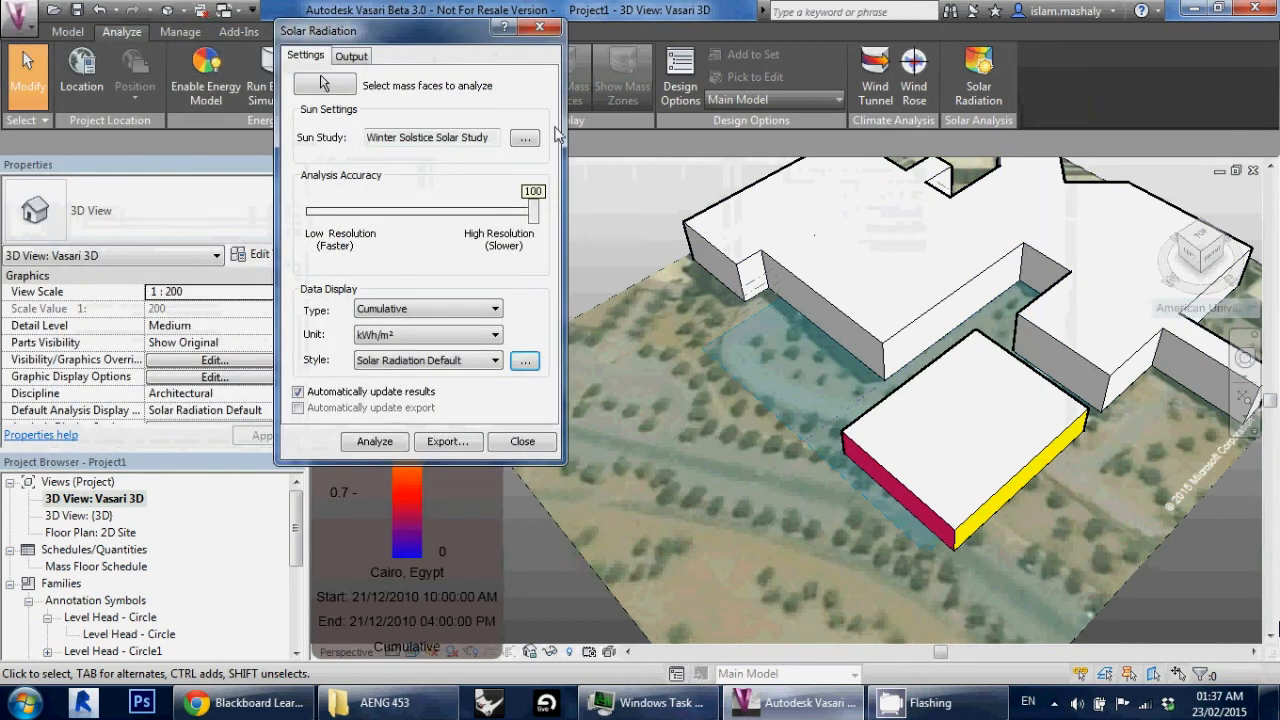
pyautogui.click(525, 139)
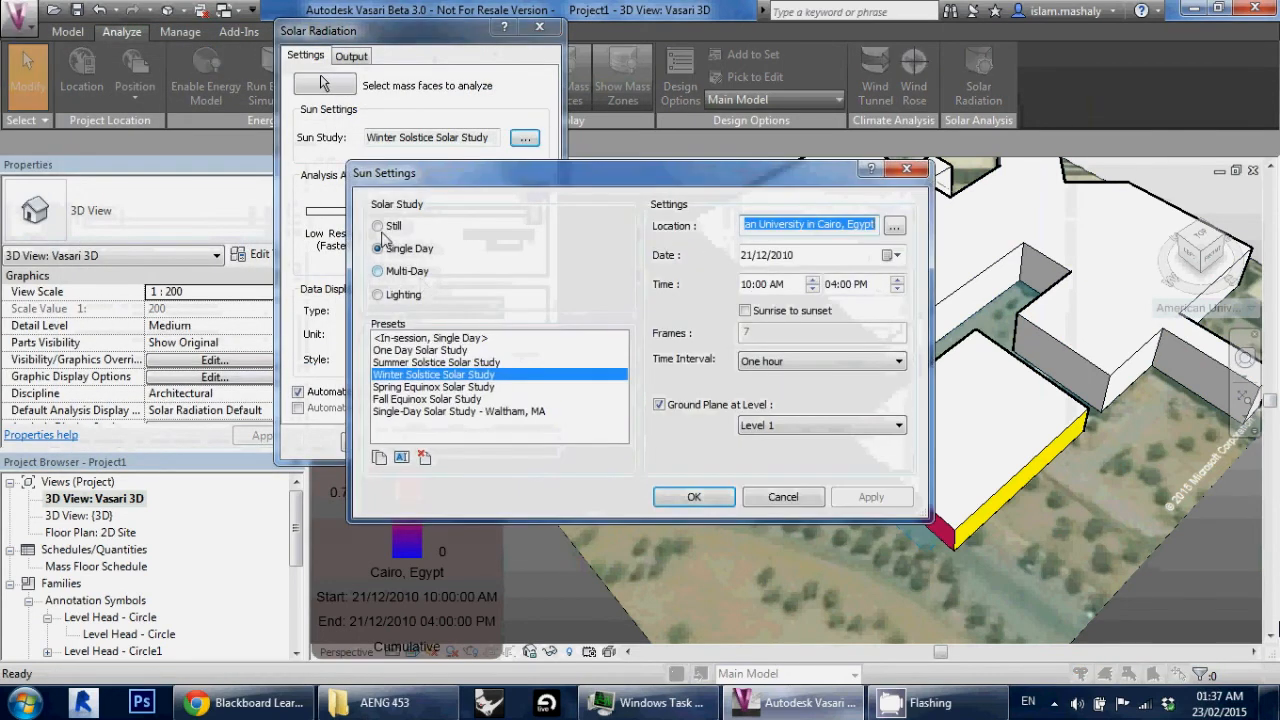
pyautogui.click(670, 498)
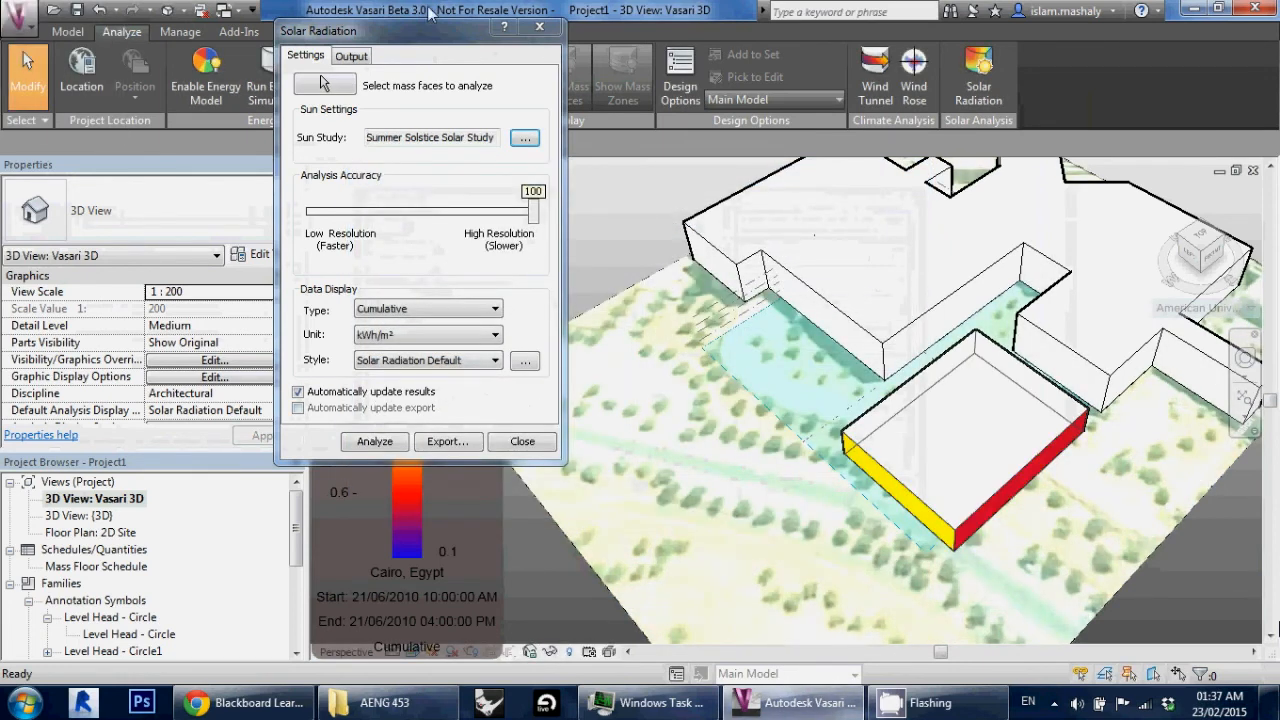
# Step: Move the radiation legend closer to the model, clear of the Solar Radiation dialog, and close the dialog
pyautogui.moveTo(443, 33); pyautogui.dragTo(206, 78)
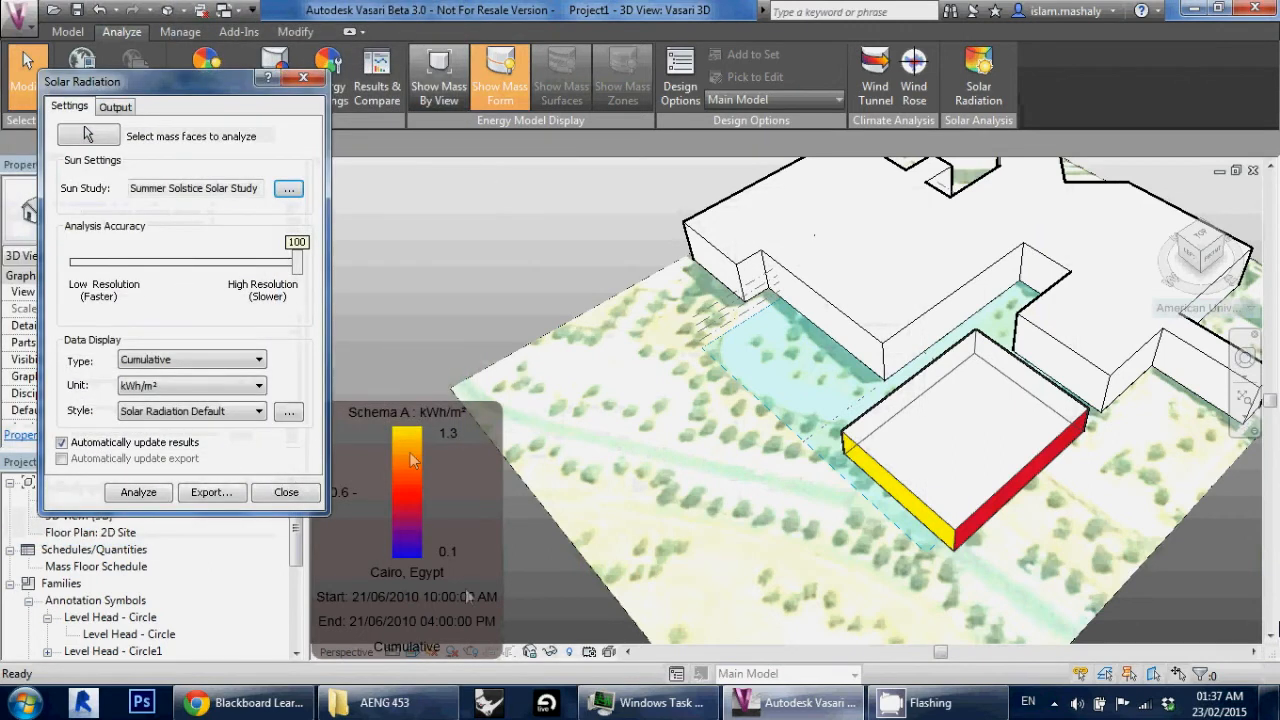
pyautogui.moveTo(436, 472); pyautogui.dragTo(547, 389)
pyautogui.moveTo(1035, 447); pyautogui.dragTo(951, 470, button='middle')
pyautogui.rightClick(1058, 278)
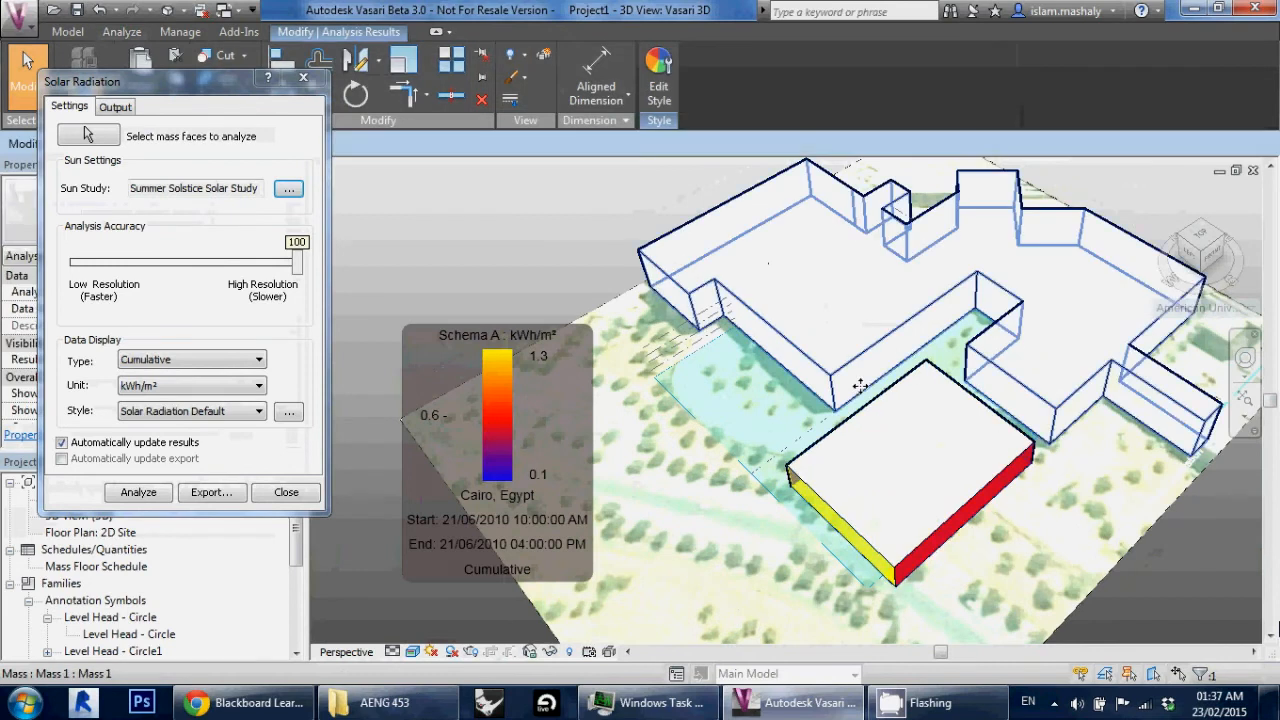
pyautogui.click(592, 233)
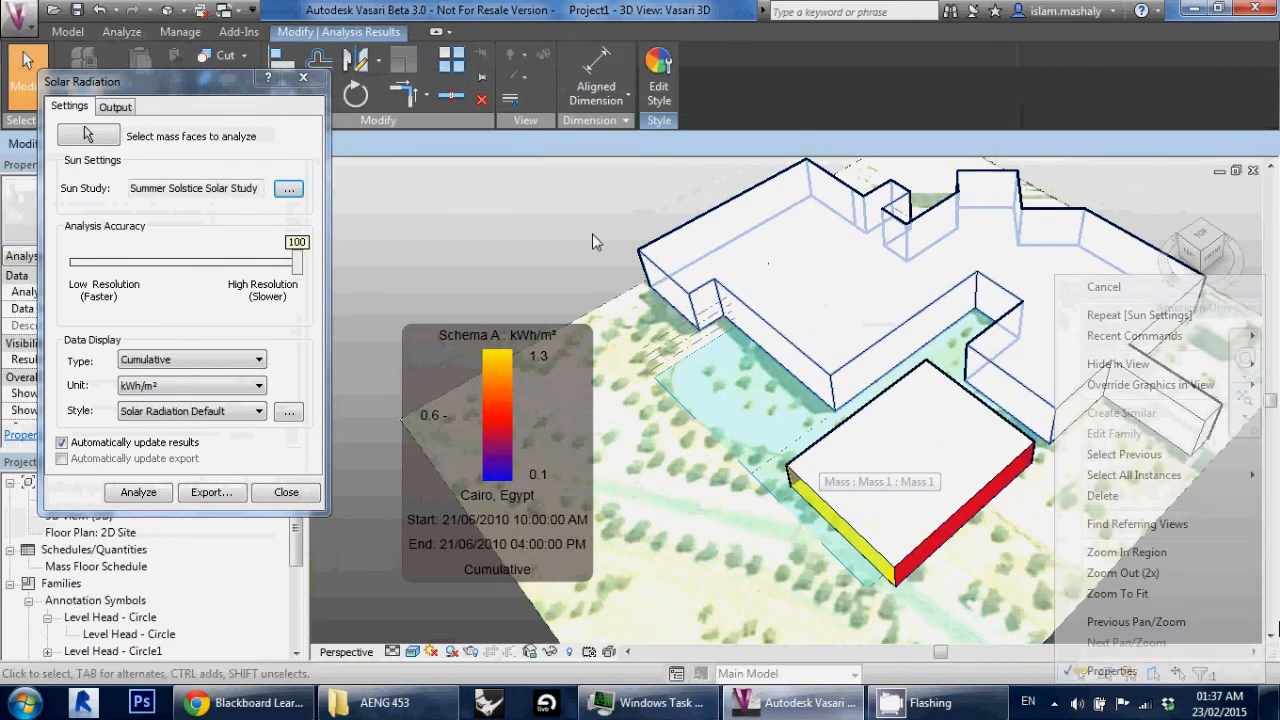
pyautogui.click(302, 80)
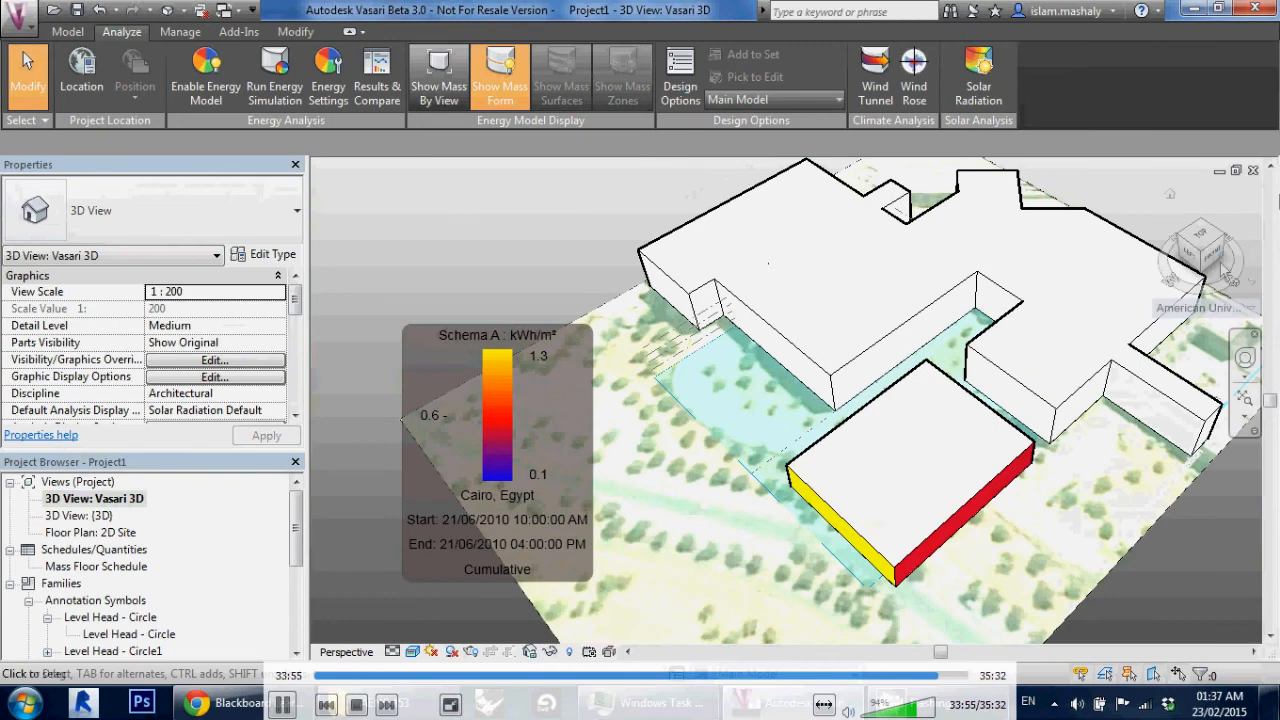
# Step: Examine the summer solstice radiation on the neighbouring block's facades from several angles, including the back
pyautogui.moveTo(1213, 262); pyautogui.dragTo(1220, 200)
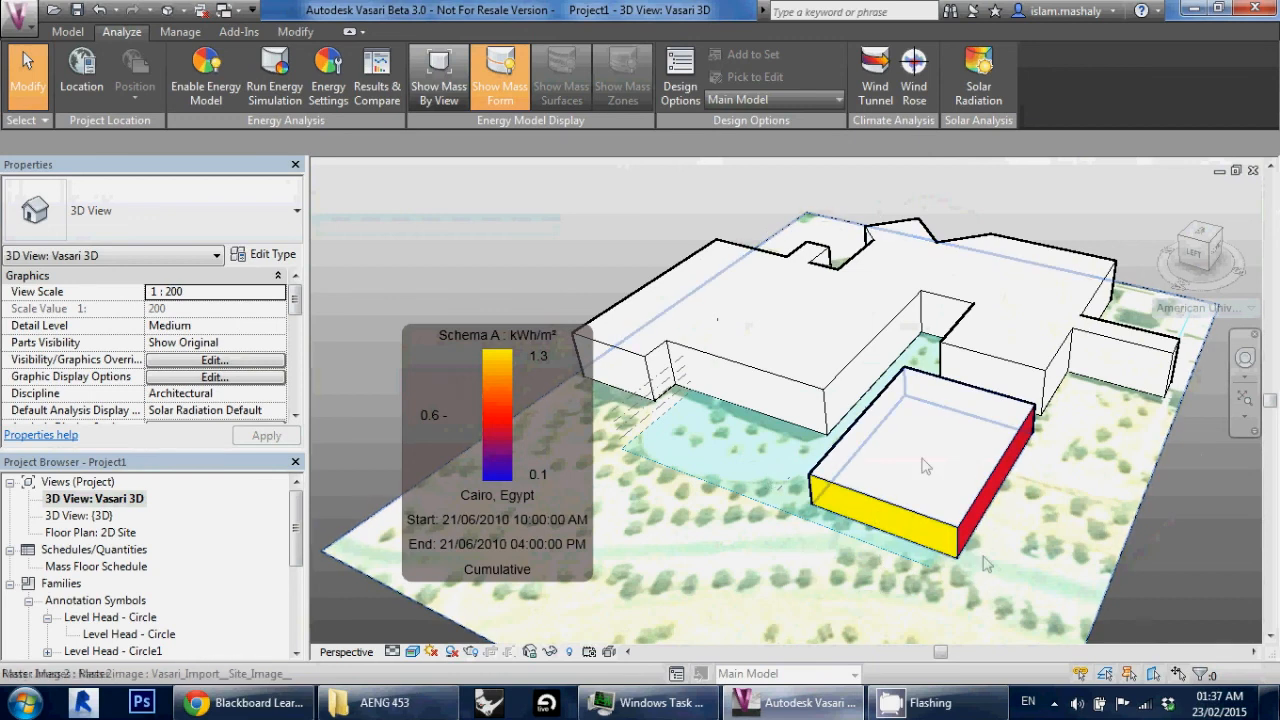
pyautogui.moveTo(1216, 250)
pyautogui.mouseDown()
pyautogui.moveTo(1160, 260)
pyautogui.moveTo(1160, 275)
pyautogui.moveTo(1165, 258)
pyautogui.moveTo(1172, 268)
pyautogui.moveTo(1198, 256)
pyautogui.mouseUp()
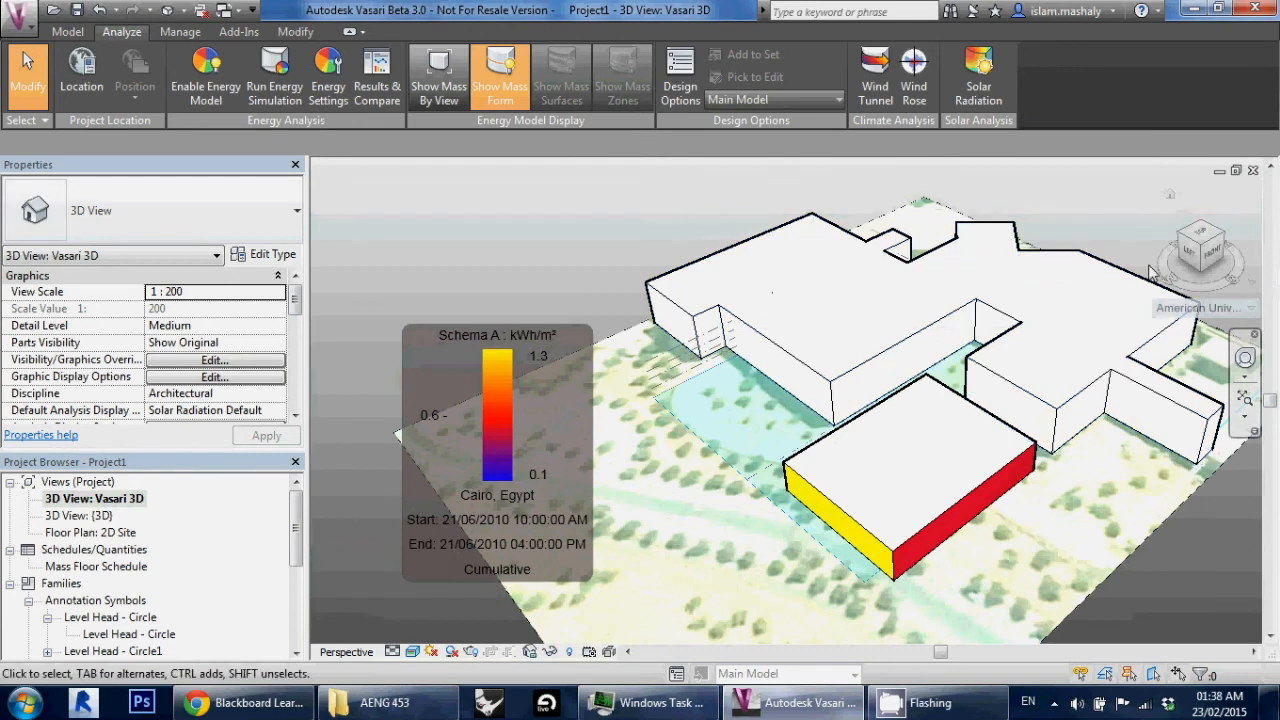
pyautogui.keyDown('shift'); pyautogui.moveTo(1274, 255); pyautogui.dragTo(1273, 636, button='middle'); pyautogui.keyUp('shift')
pyautogui.click(1236, 253)
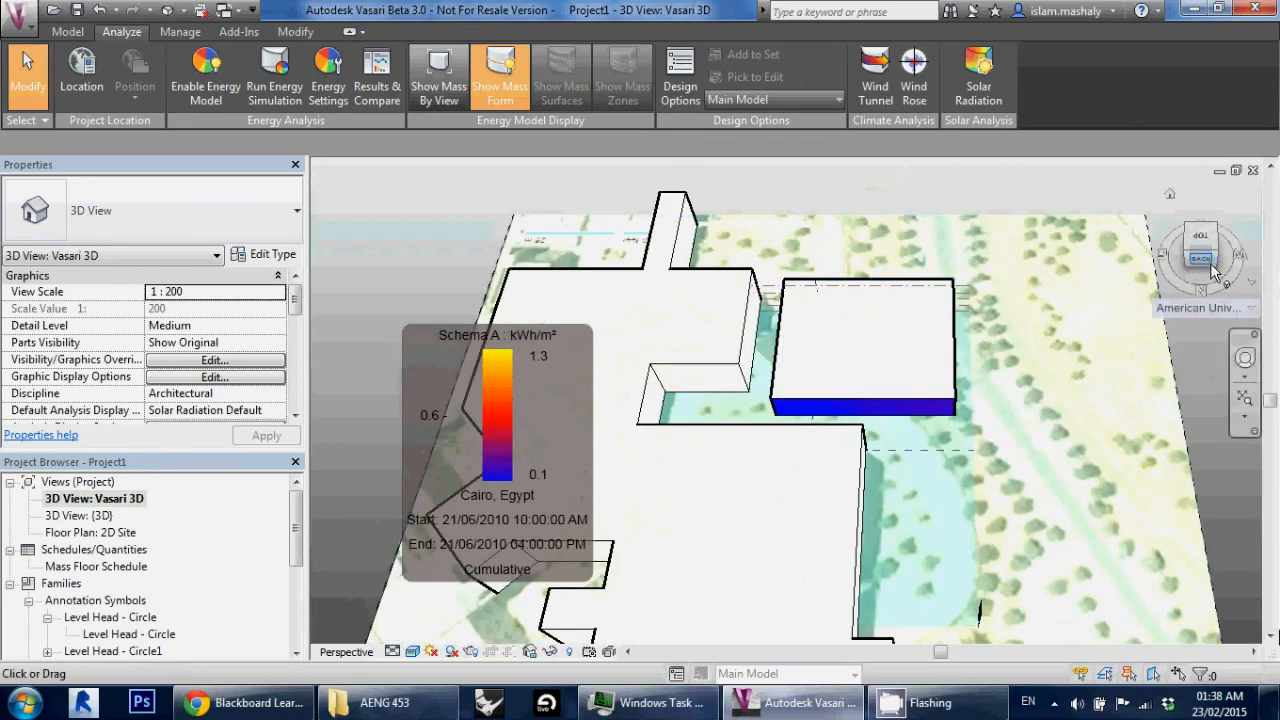
pyautogui.keyDown('shift'); pyautogui.moveTo(1273, 636); pyautogui.dragTo(1273, 636, button='middle'); pyautogui.keyUp('shift')
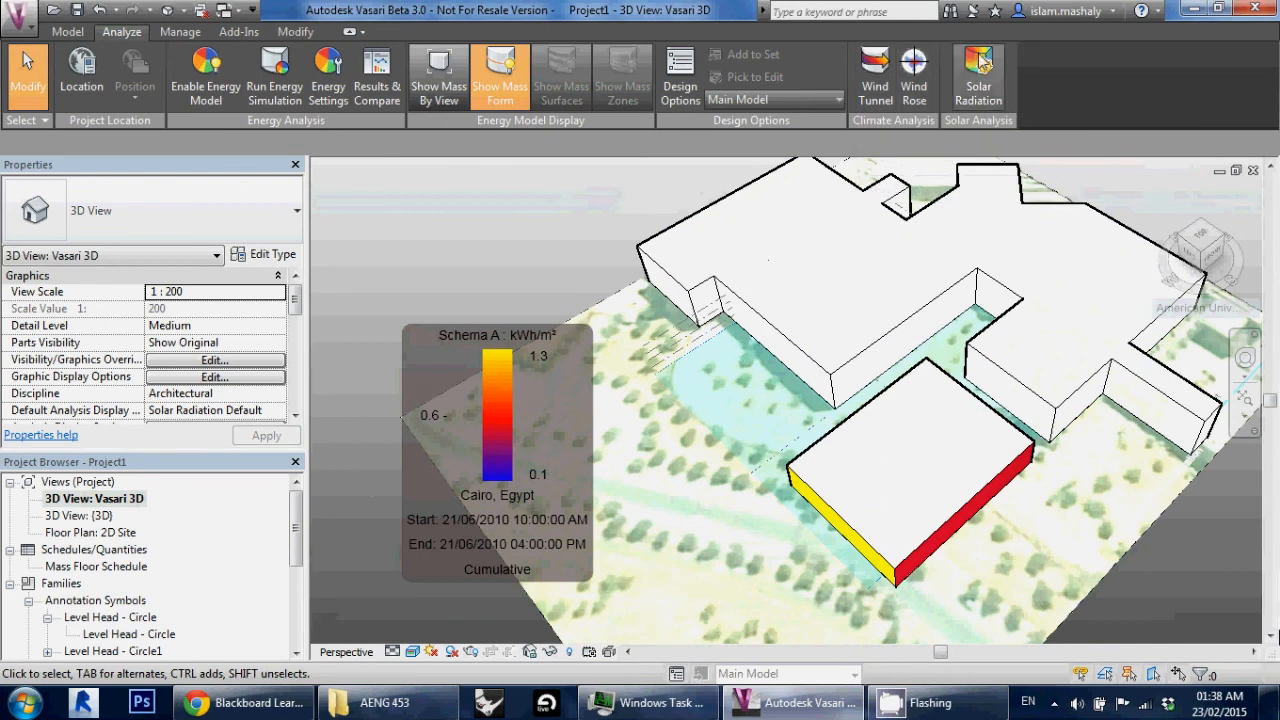